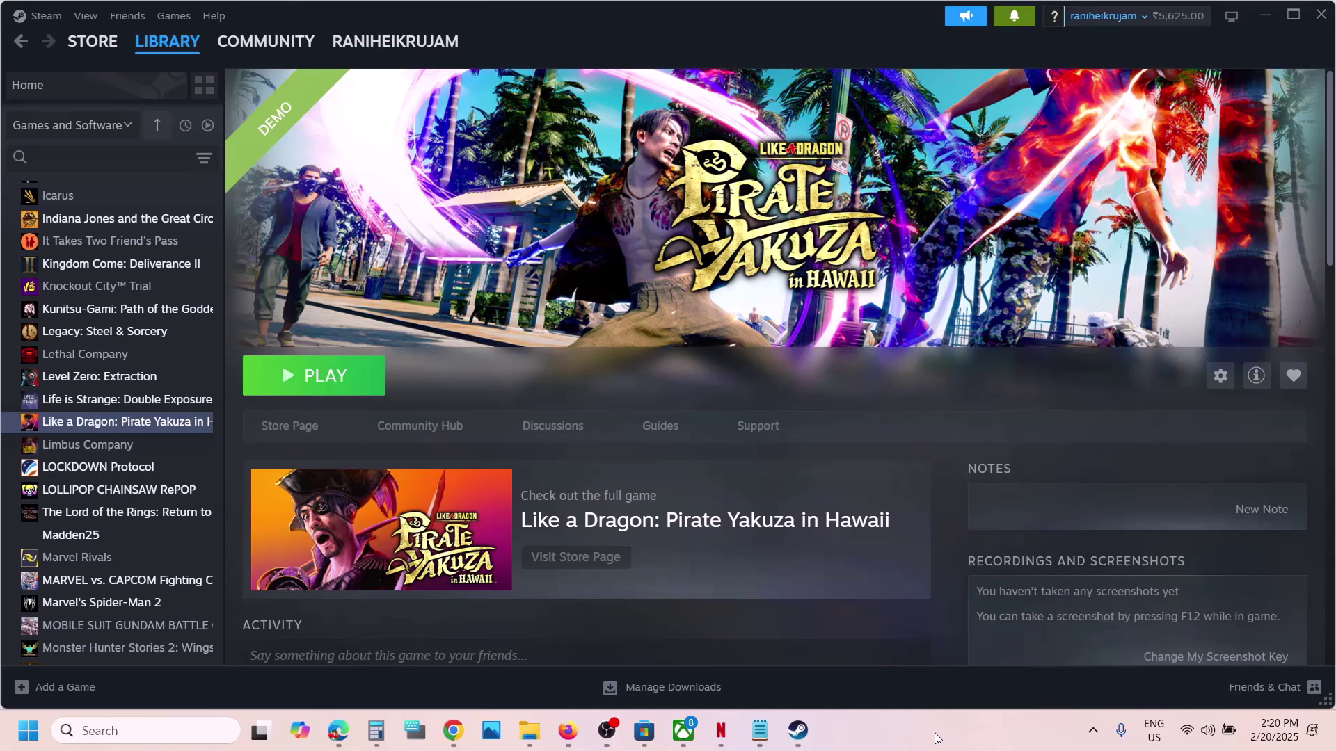
Step: Open the properties of the Like a Dragon: Pirate Yakuza in Hawaii demo in the Steam library
right_click(151, 431)
left_click(235, 560)
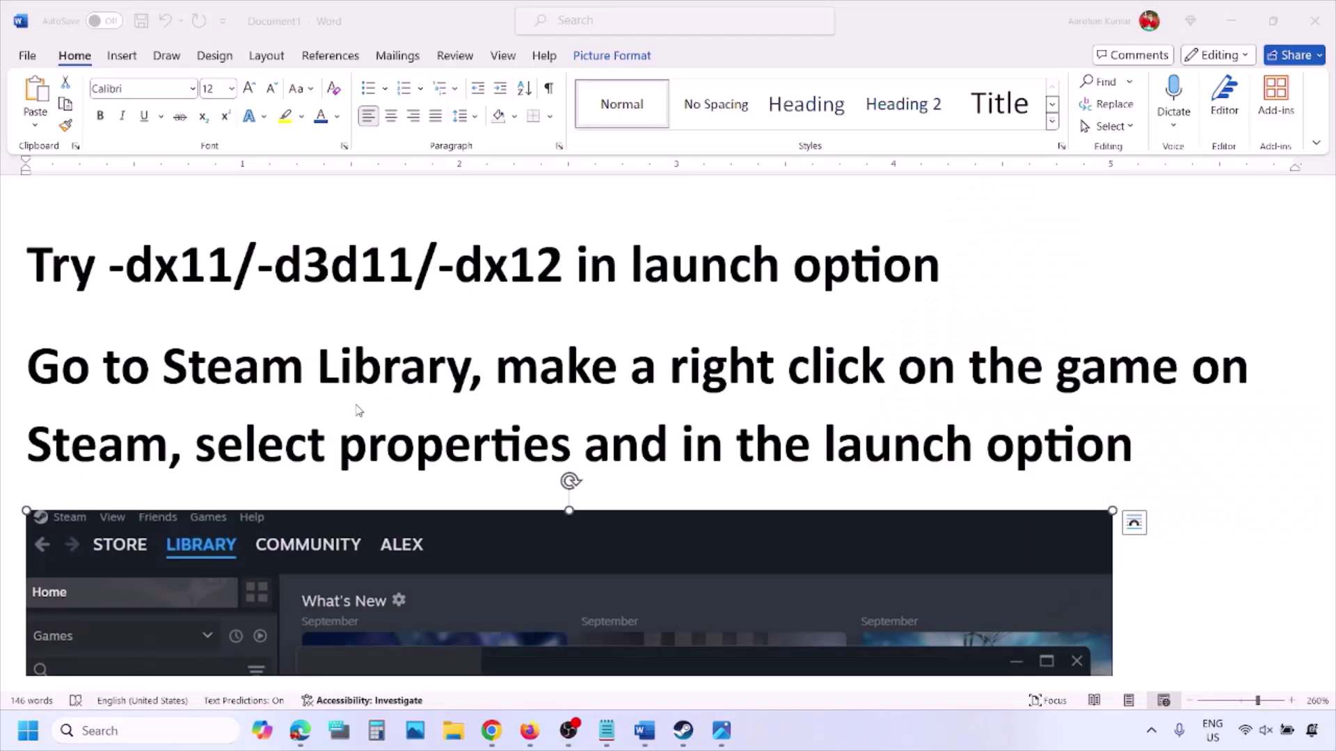
Step: Read through the Word instructions and pictures on entering -dx11, -d3d11 or -dx12 as a game's launch option in Steam
scroll(355, 403, "down", 5)
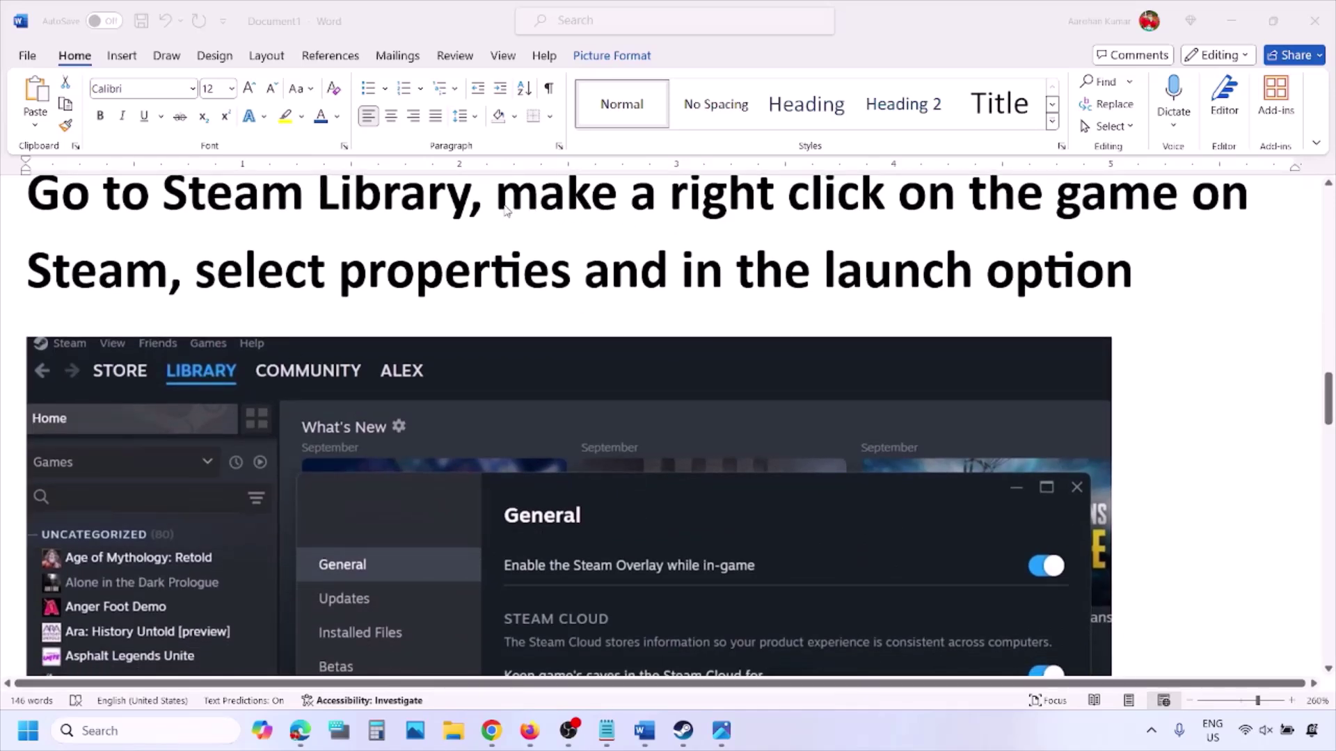
left_click_drag(502, 201, 1190, 203)
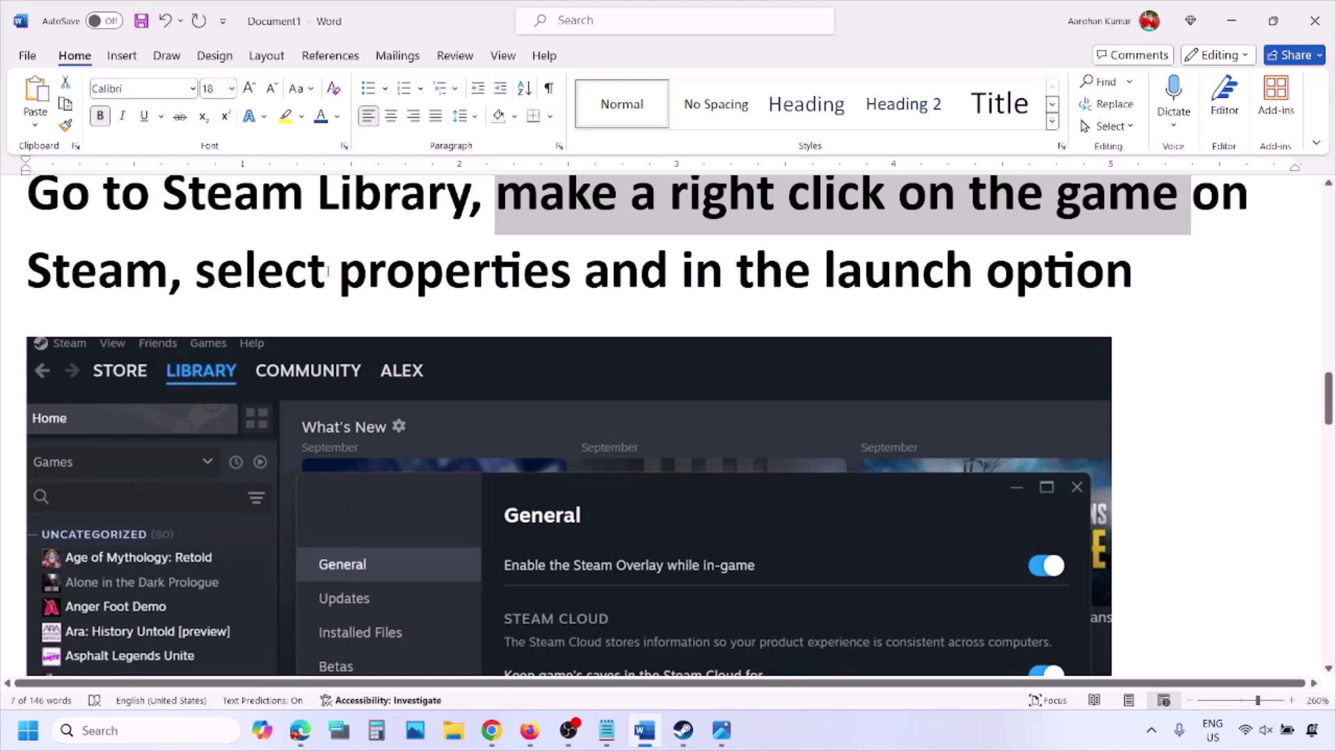
left_click_drag(328, 271, 575, 275)
scroll(575, 277, "down", 5)
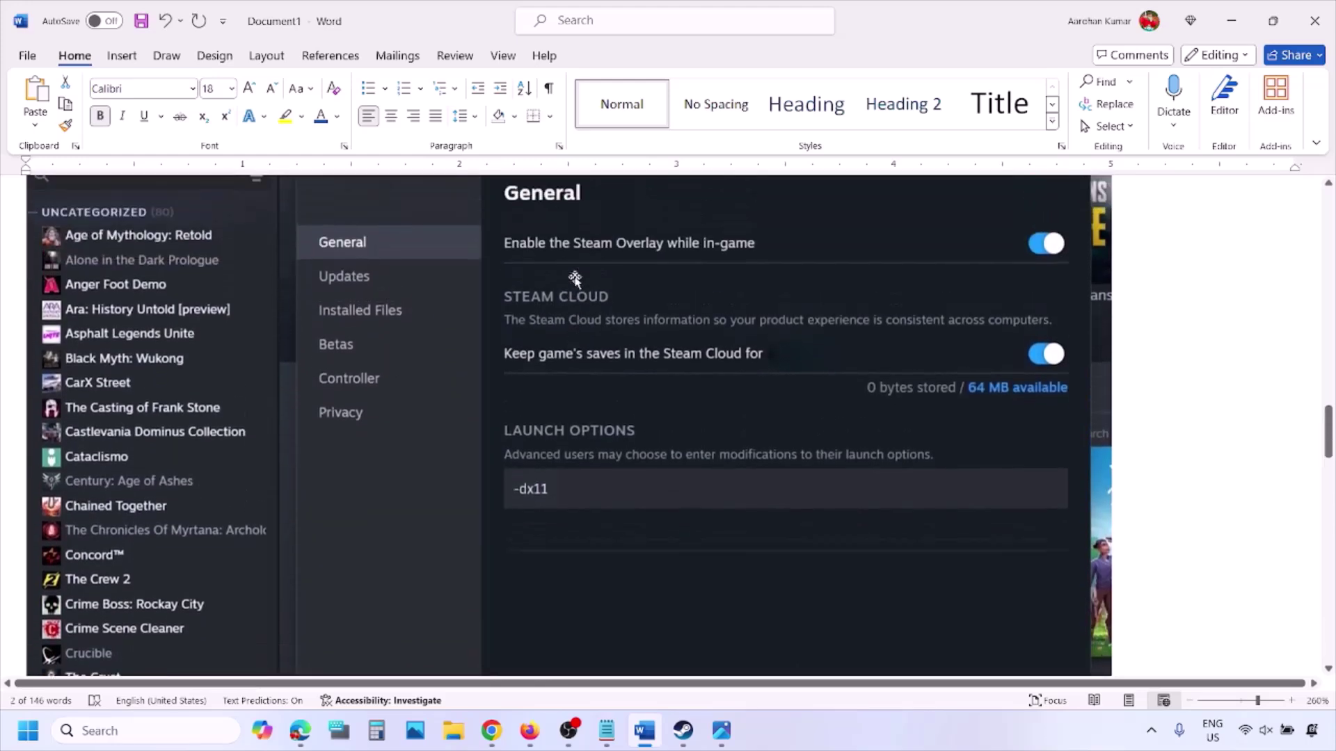
right_click(574, 279)
left_click(523, 510)
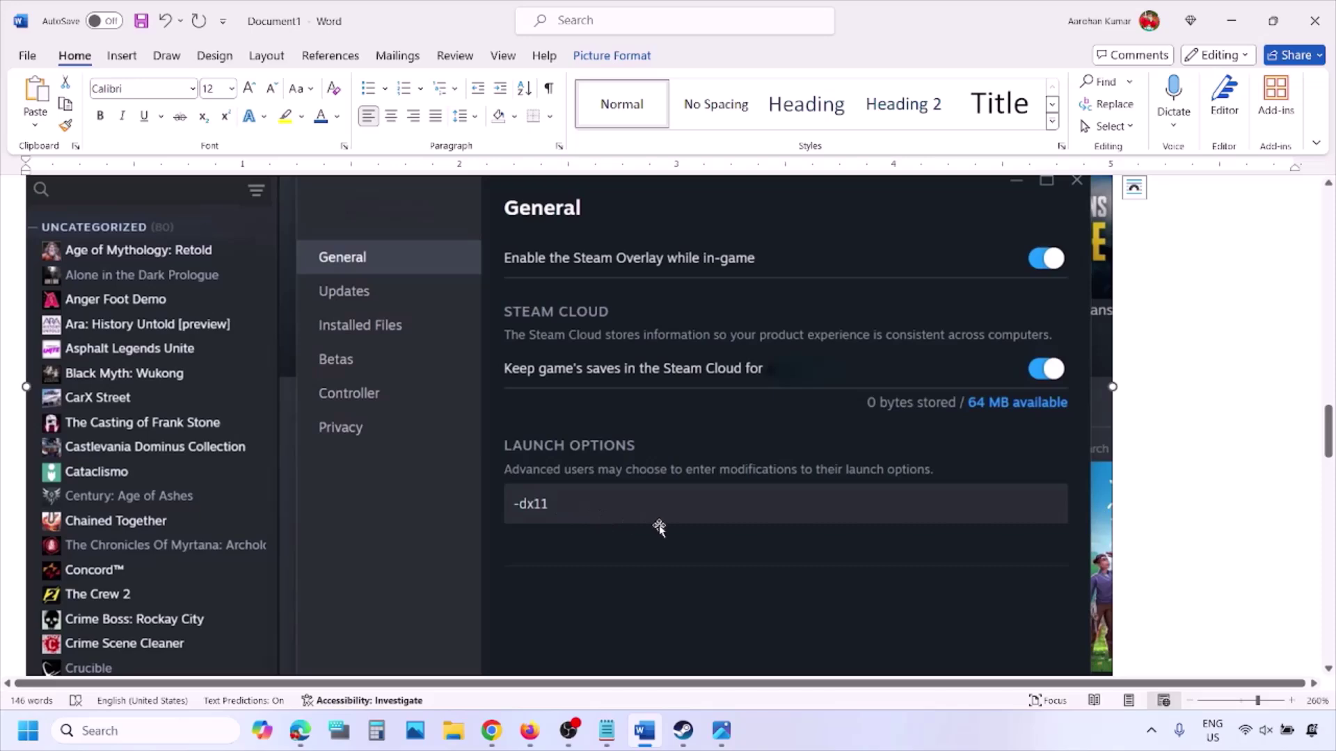
scroll(659, 526, "down", 6)
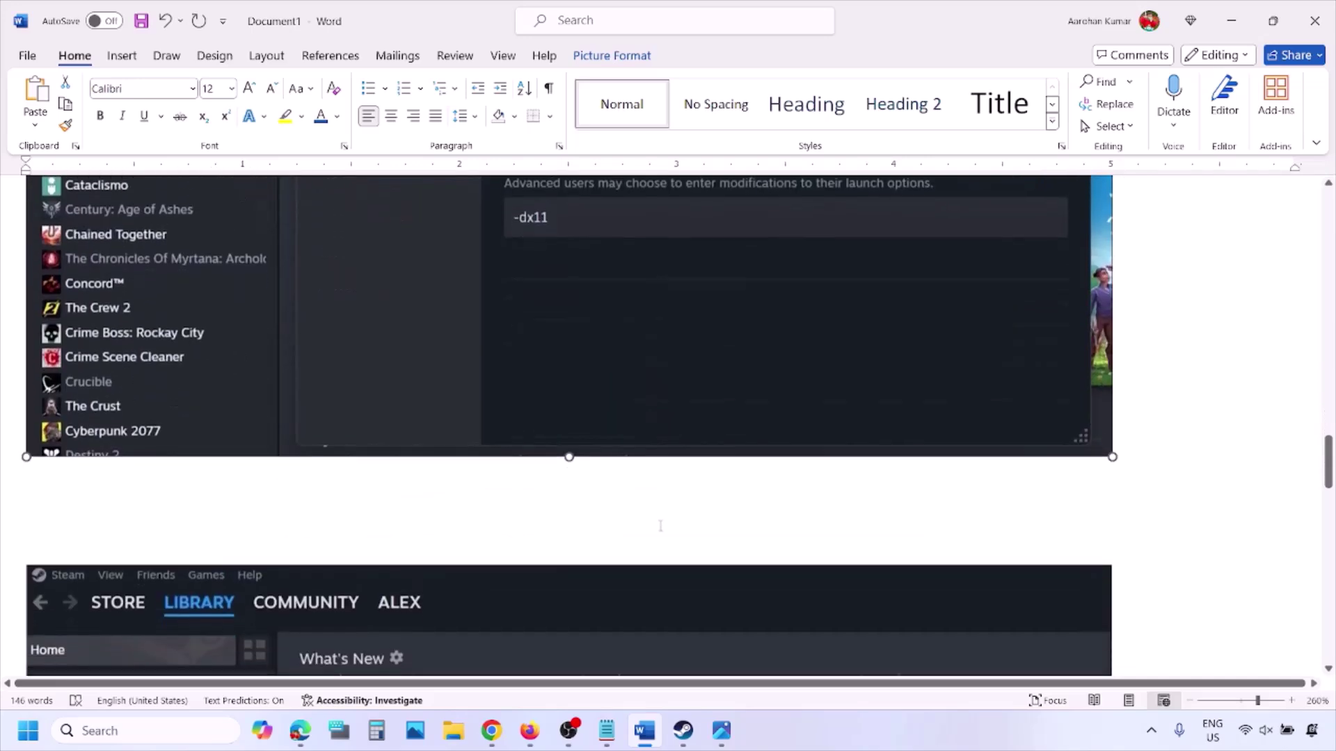
scroll(659, 527, "down", 4)
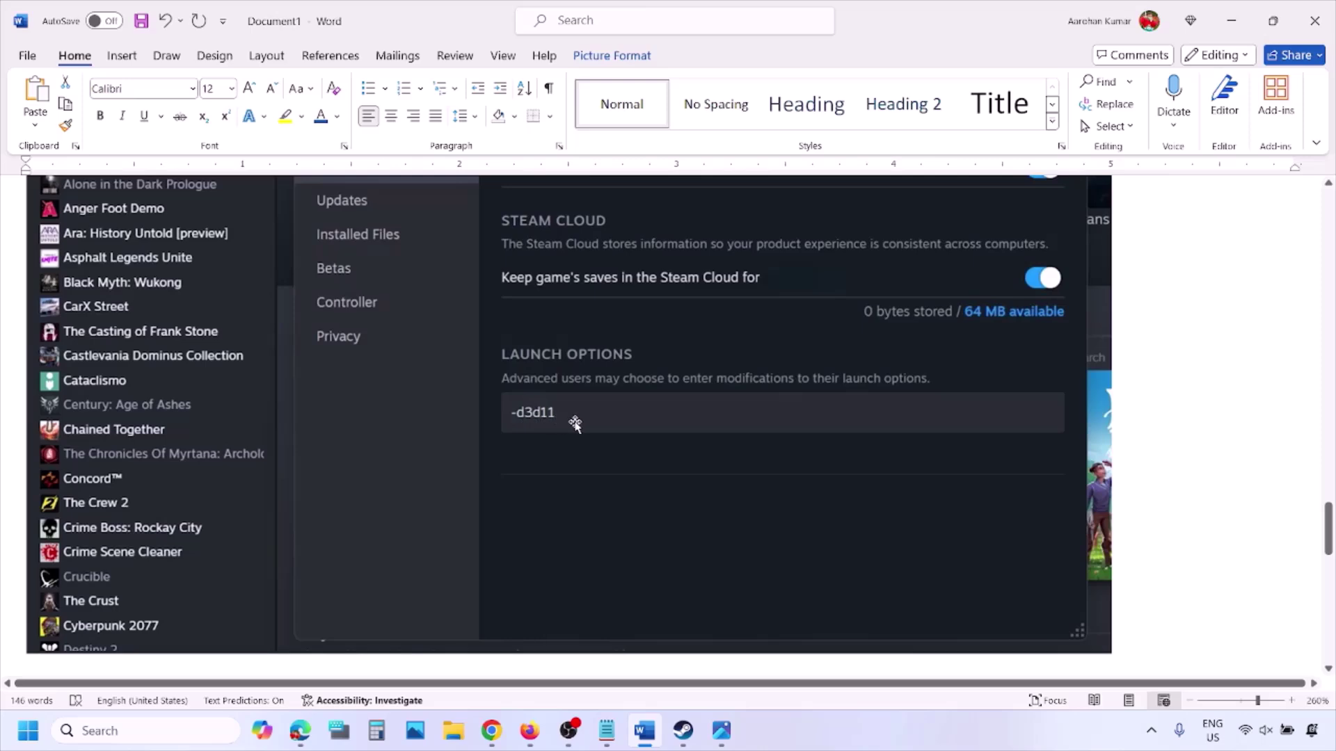
scroll(599, 426, "down", 10)
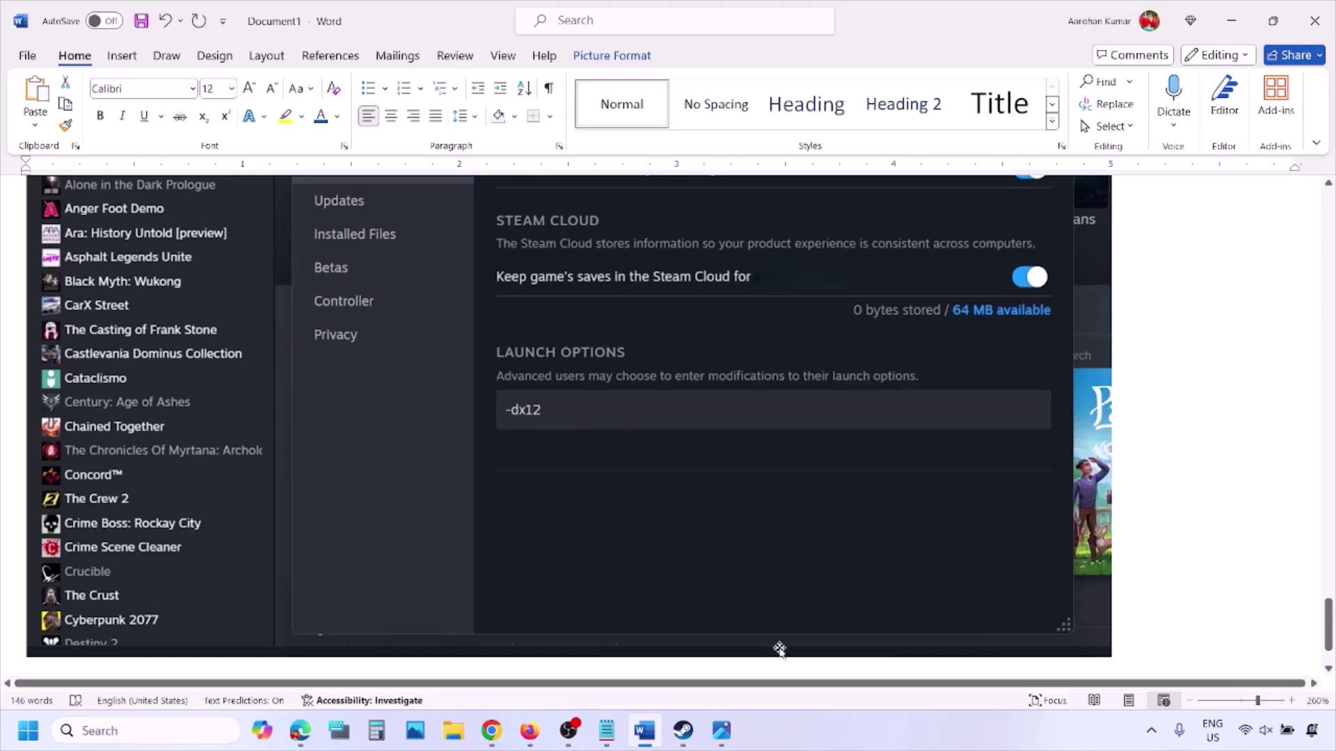
Step: Return to the Steam library and bring up the Windows power options containing Restart
left_click(848, 739)
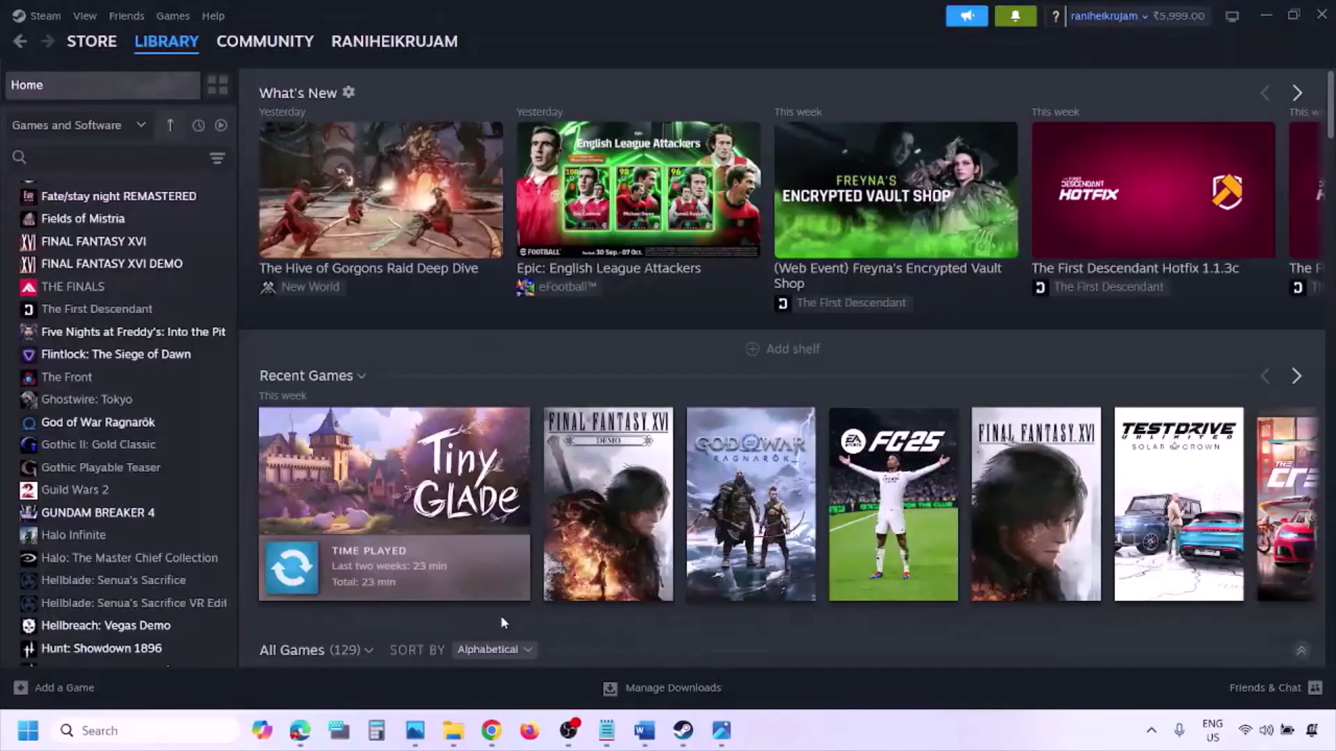
left_click(28, 731)
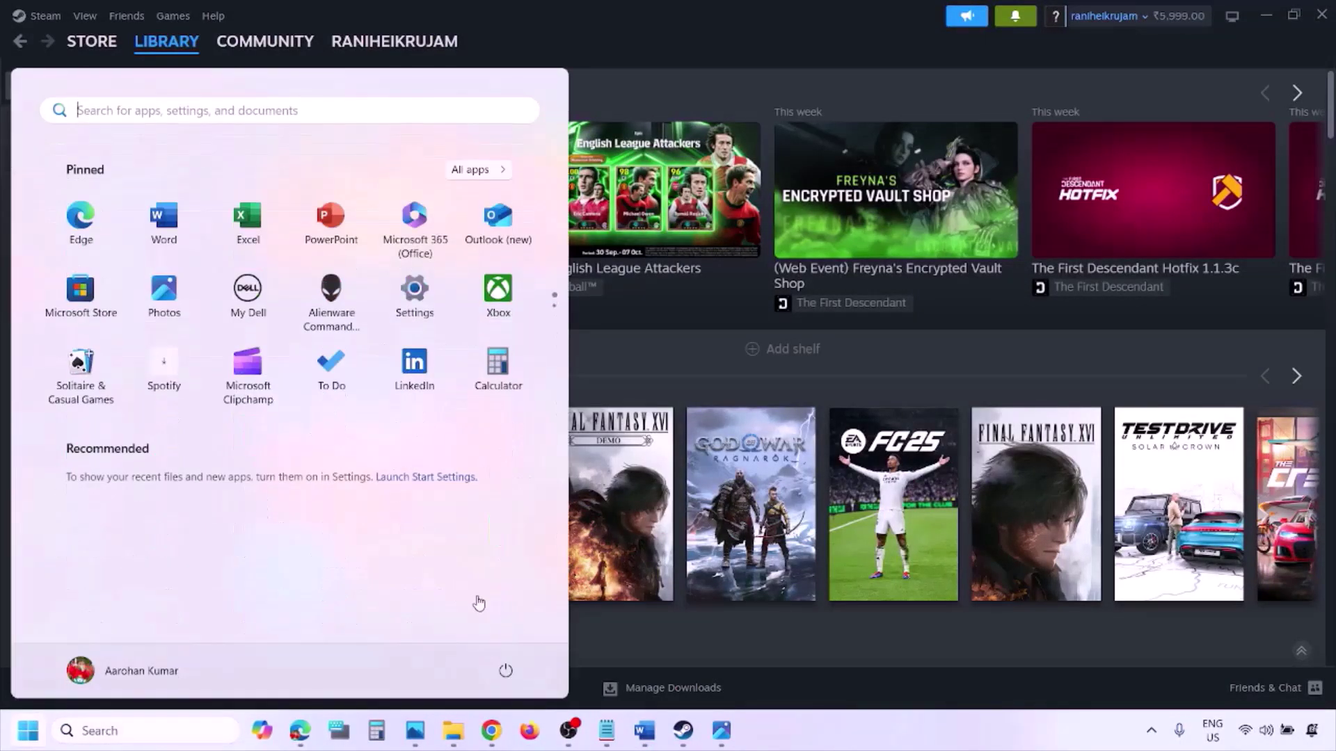
left_click(506, 670)
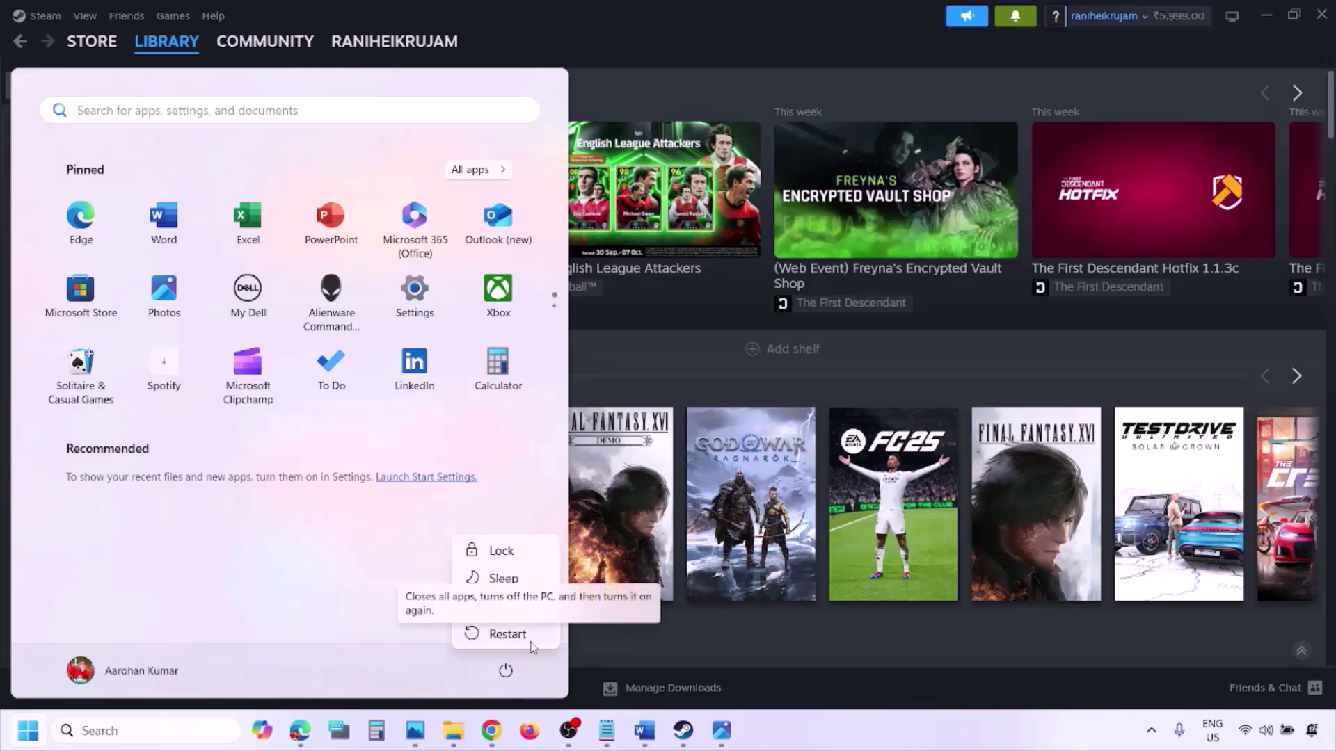
Step: Switch to the Word document and highlight the Step 2 text on running the game as an administrator from its installation folder
left_click(646, 734)
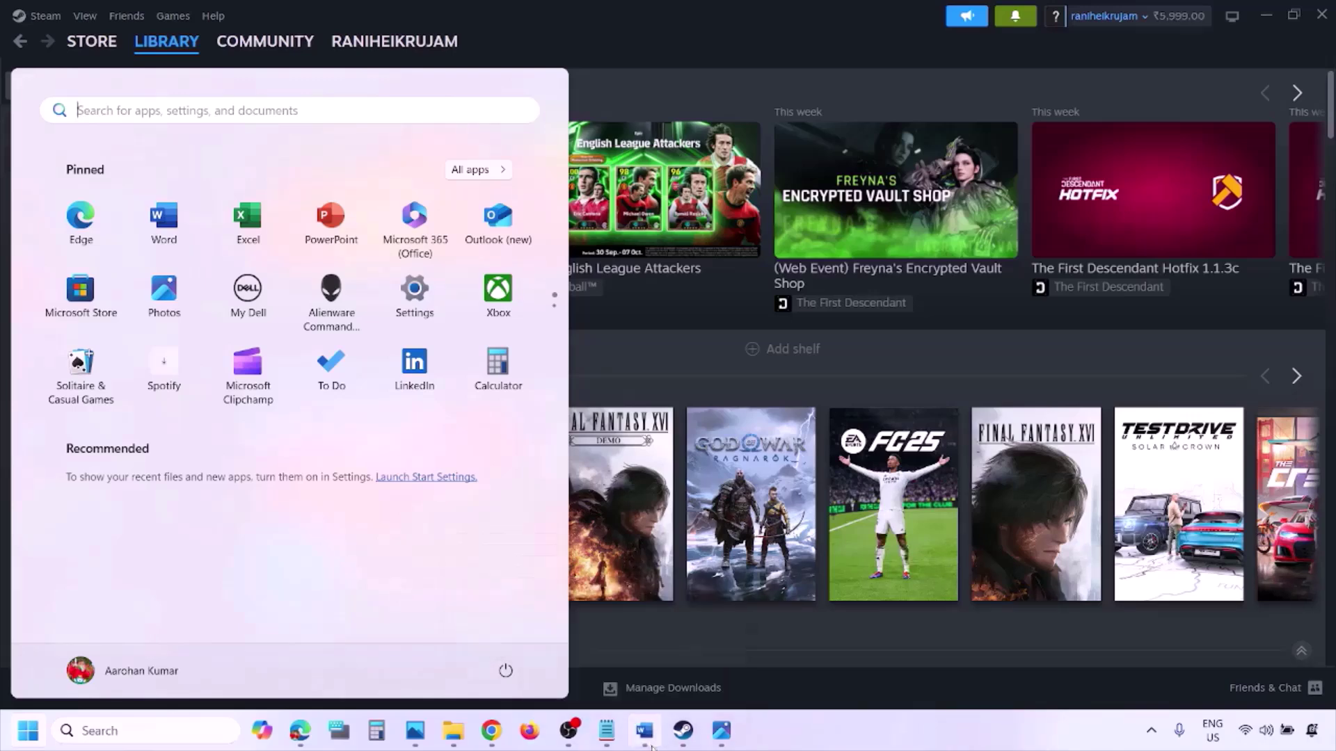
left_click_drag(232, 504, 378, 549)
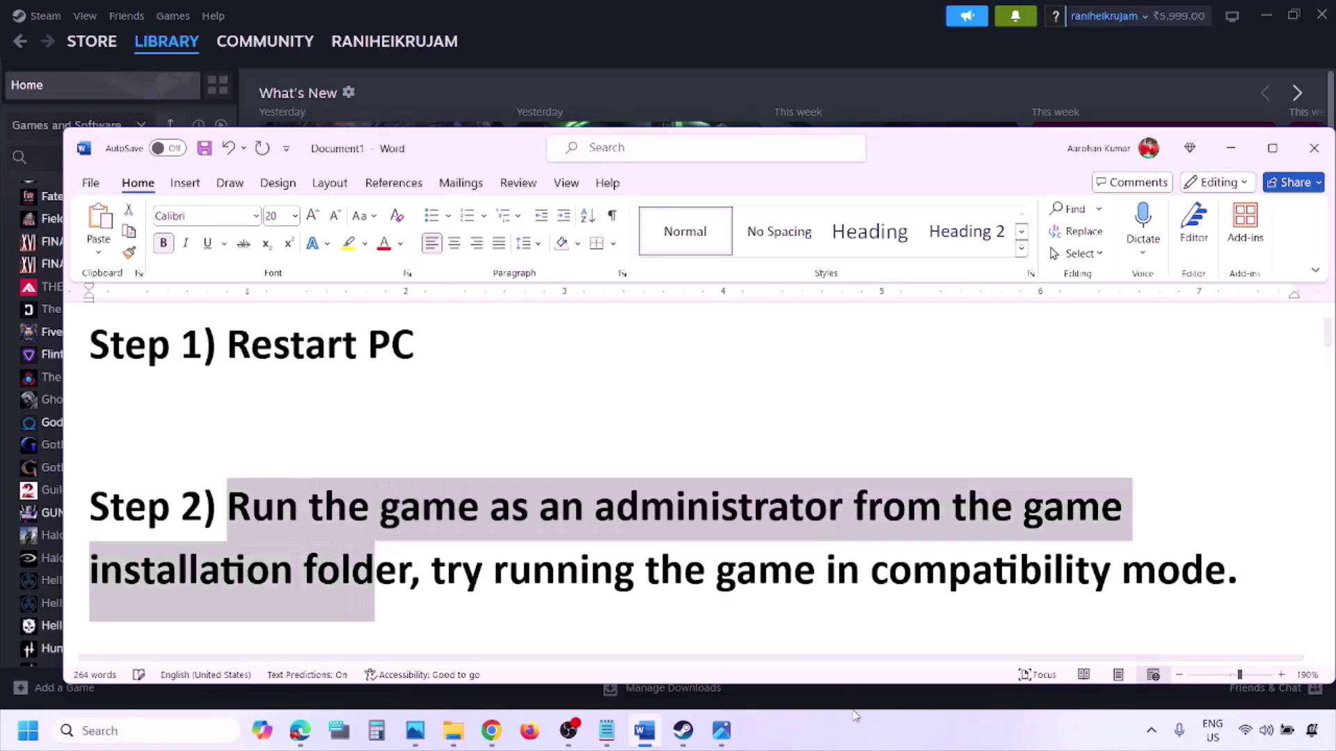
left_click(846, 734)
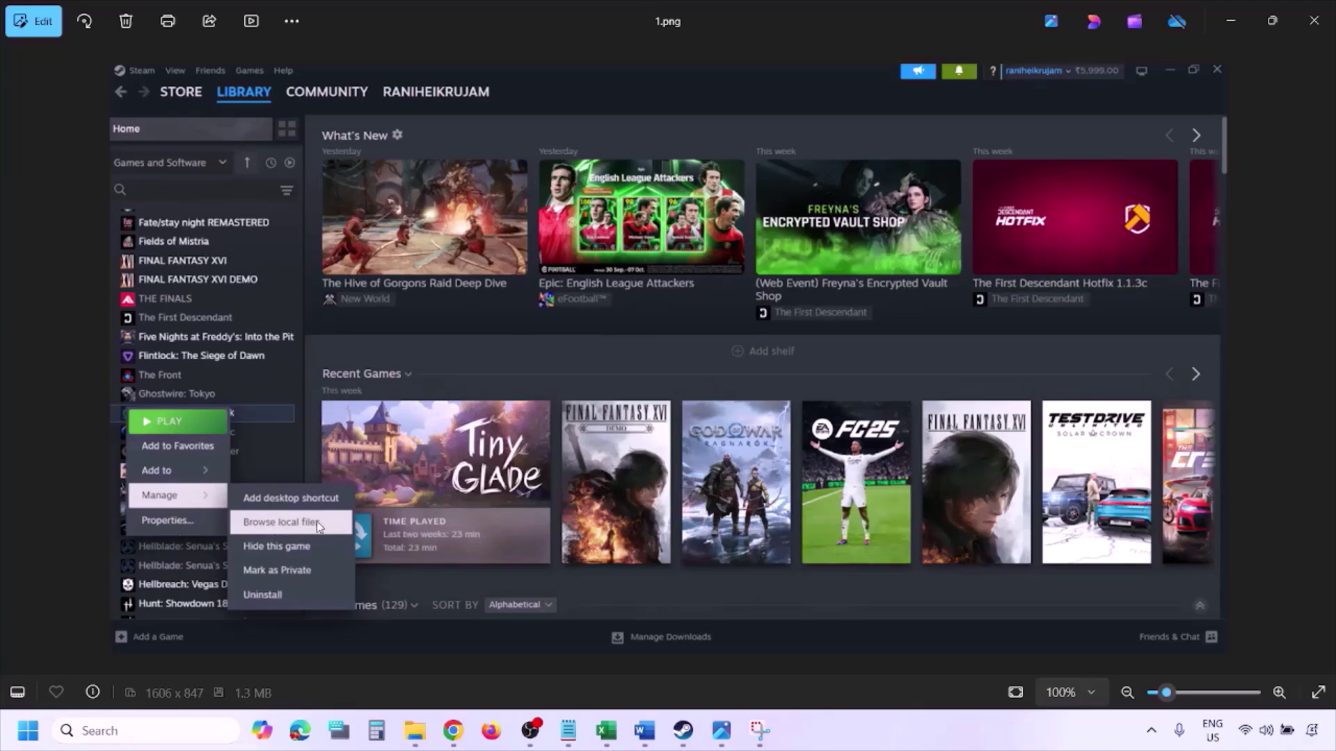
Step: Examine 1.png and 2.png in the photo viewer for how to browse the game's local files and open the executable's properties
scroll(316, 521, "up", 2)
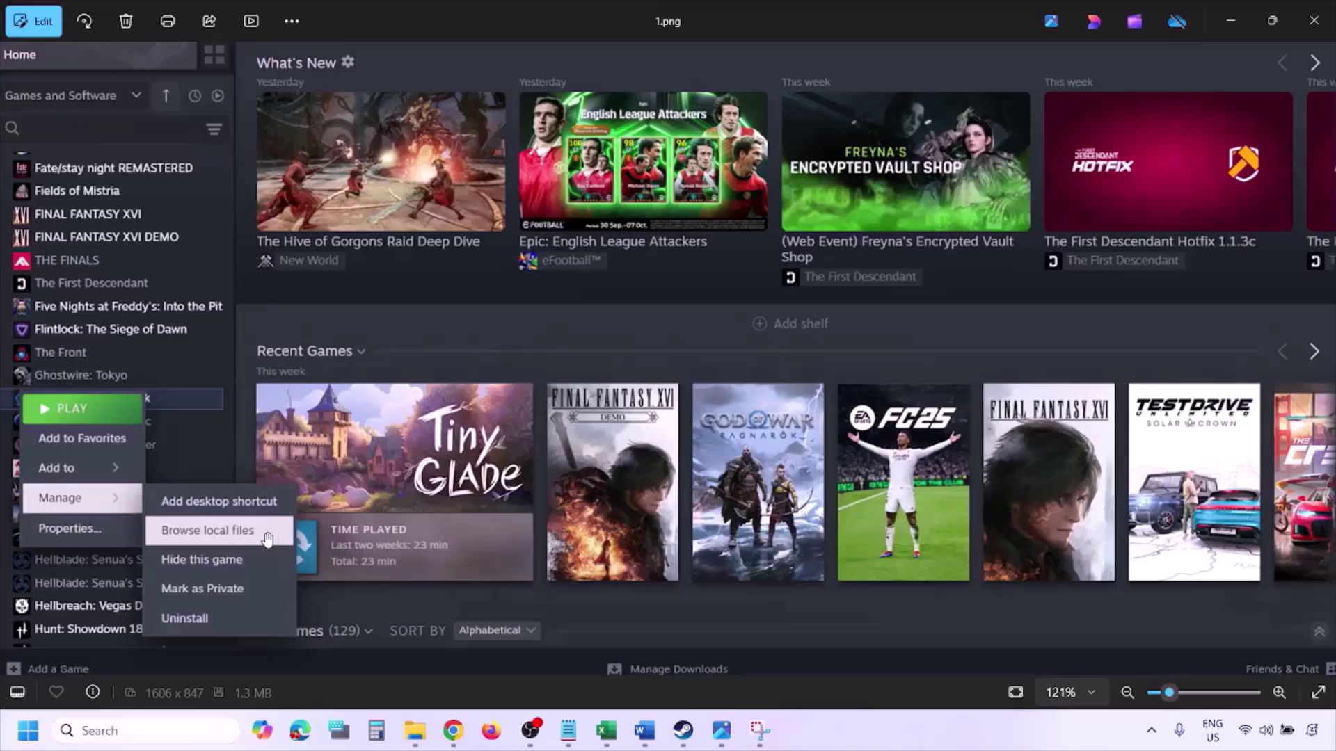
scroll(267, 540, "down", 2)
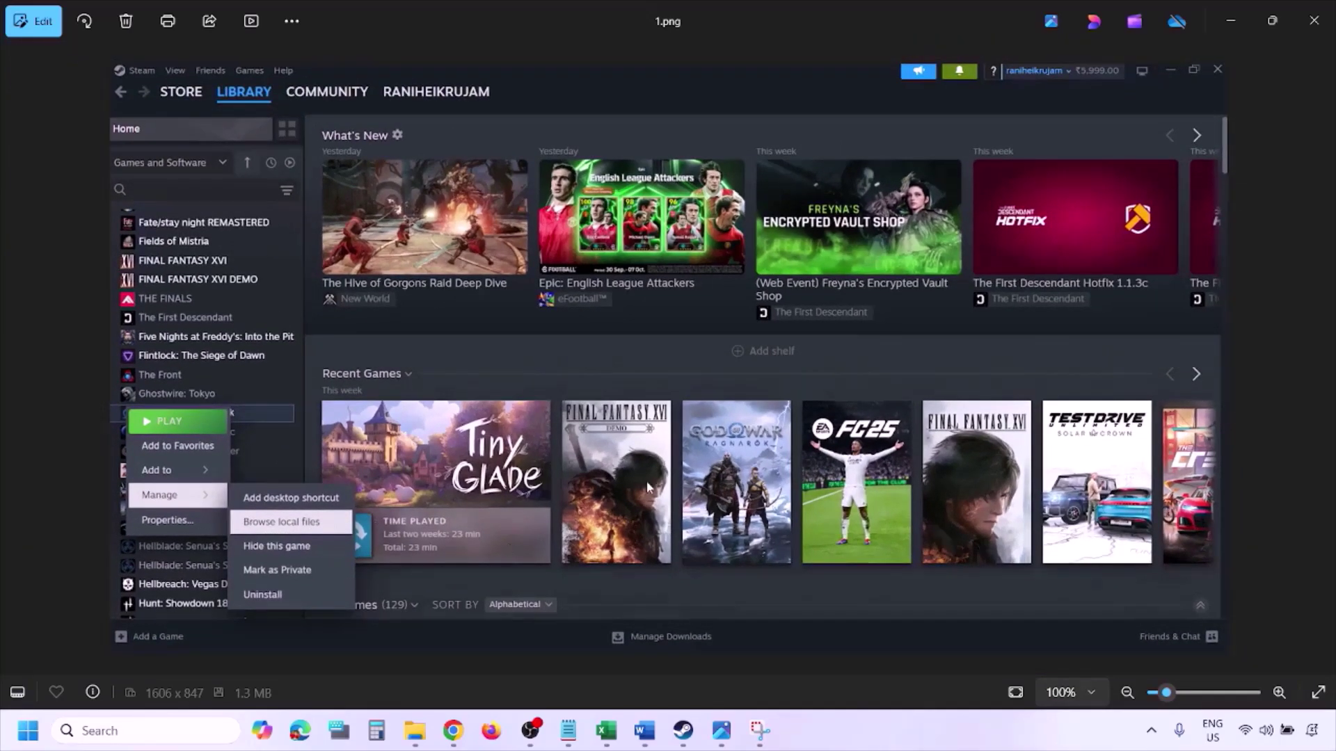
key("Right")
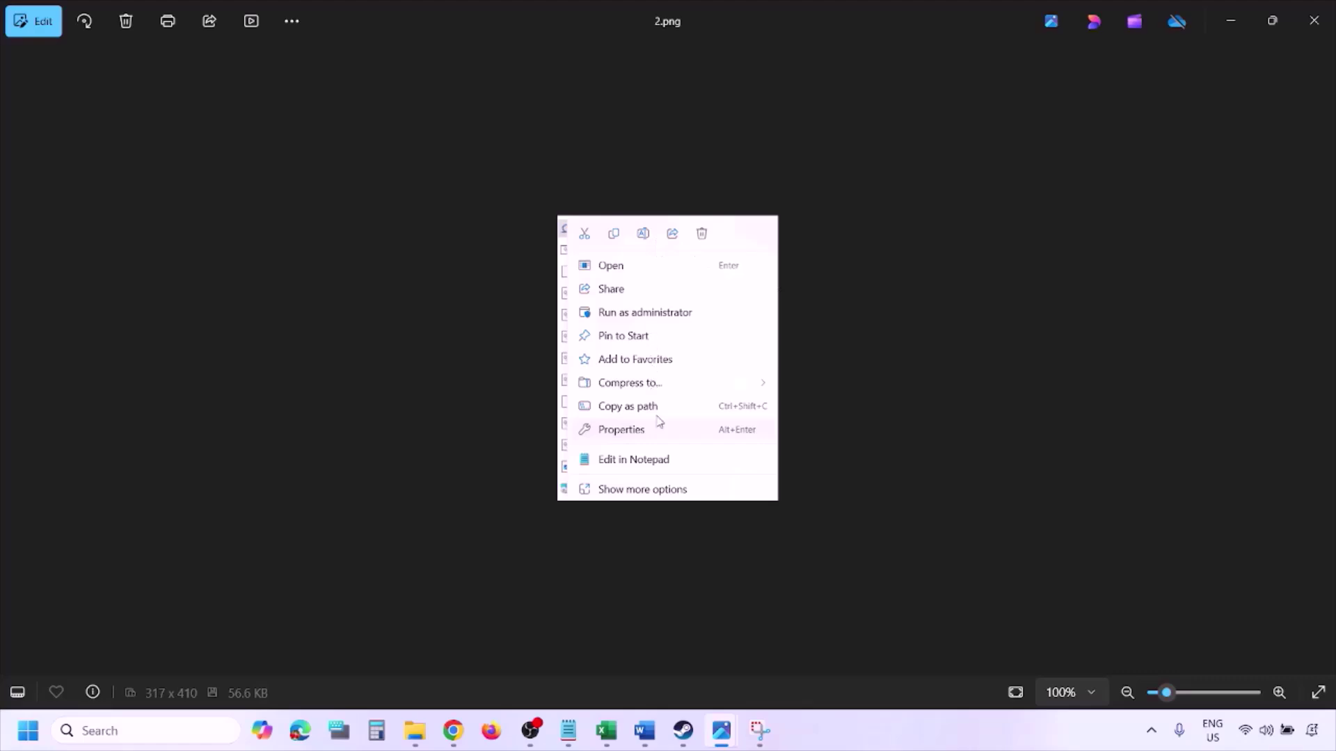
scroll(658, 421, "up", 4)
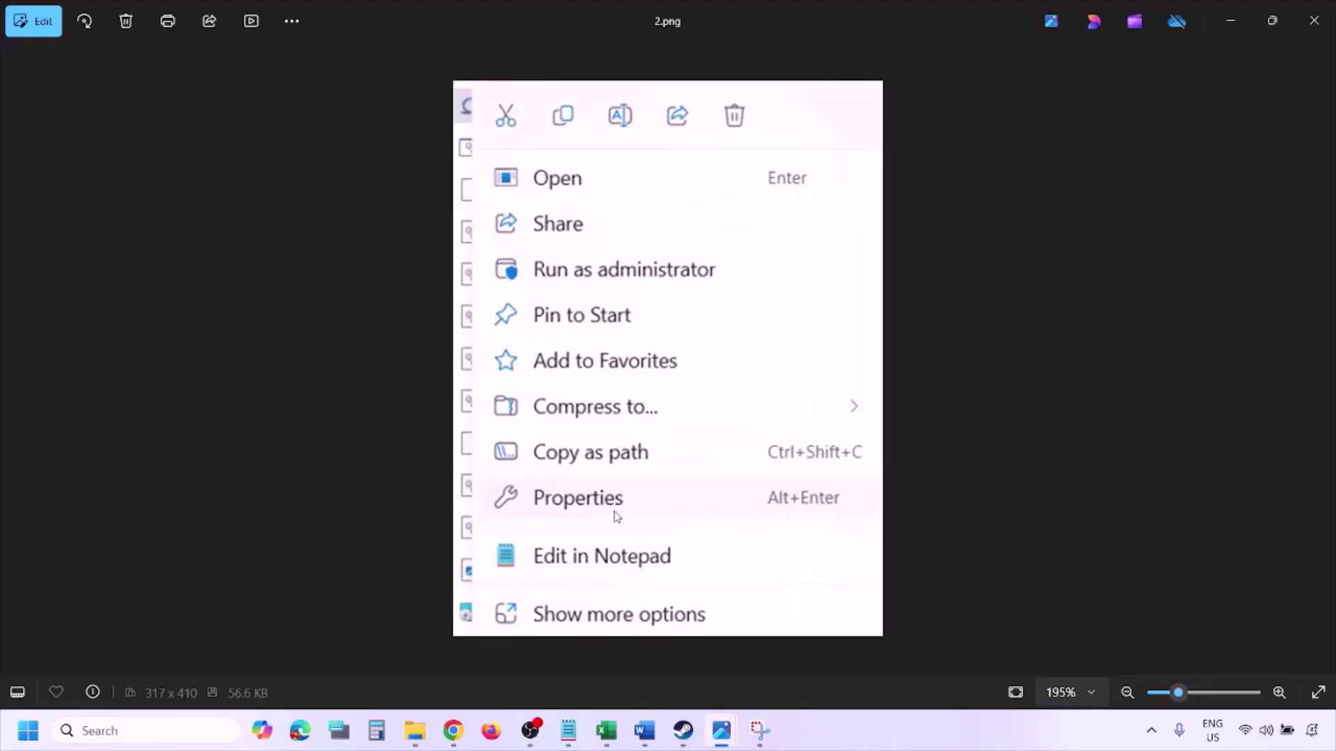
scroll(615, 513, "down", 4)
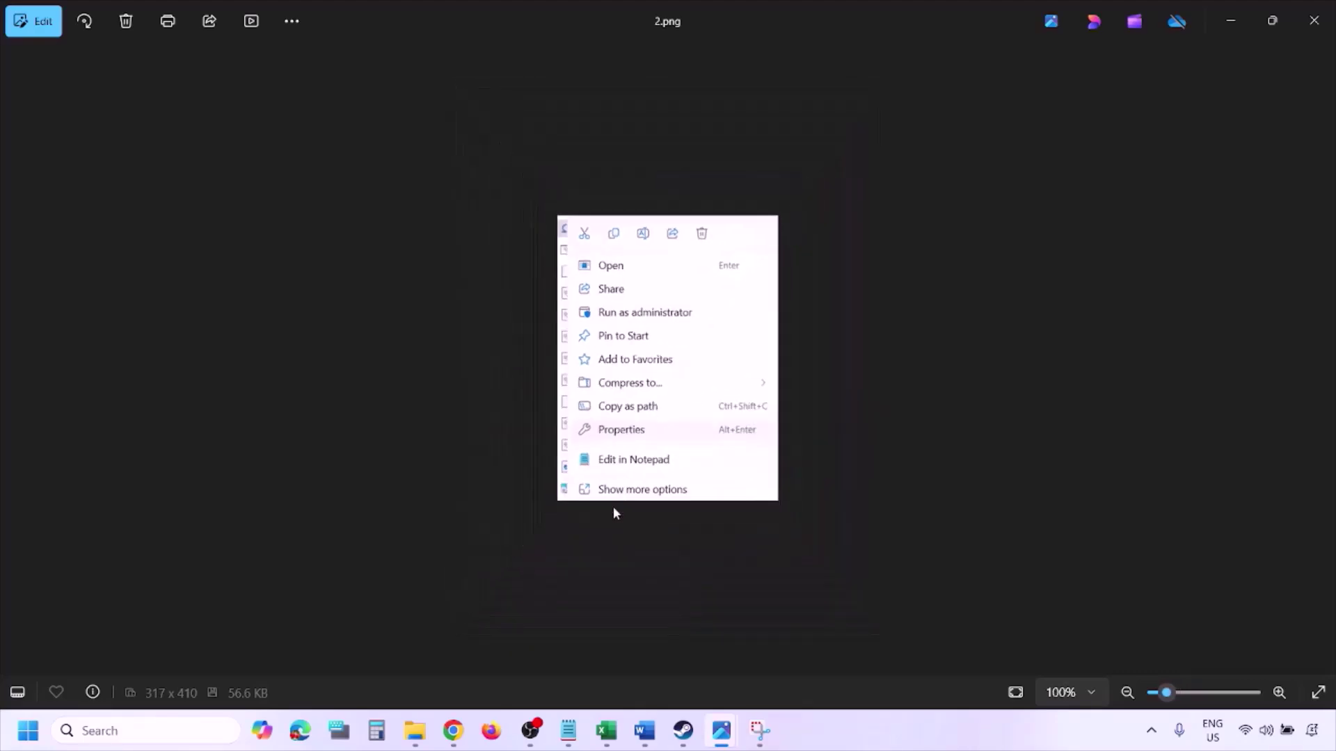
Step: Examine the compatibility settings in 3.png, up close, for running the program as an administrator
key("Right")
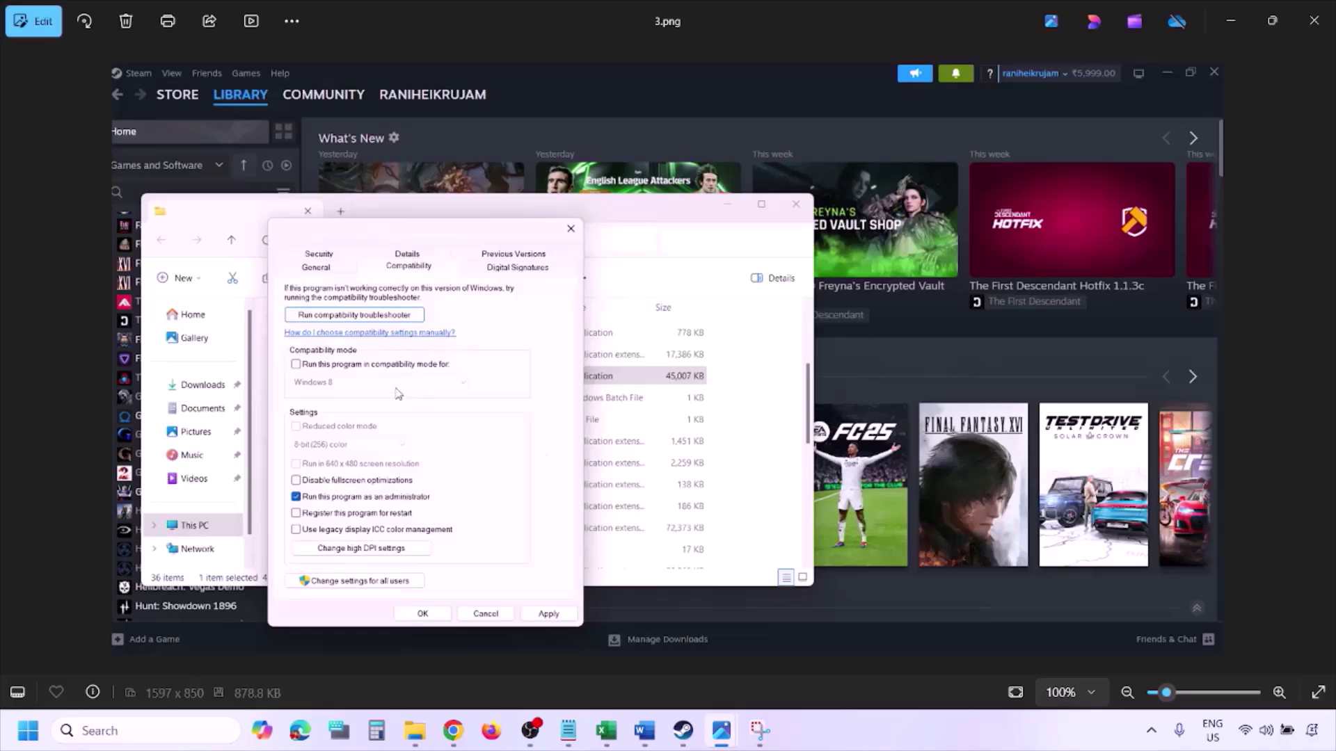
scroll(398, 393, "up", 2)
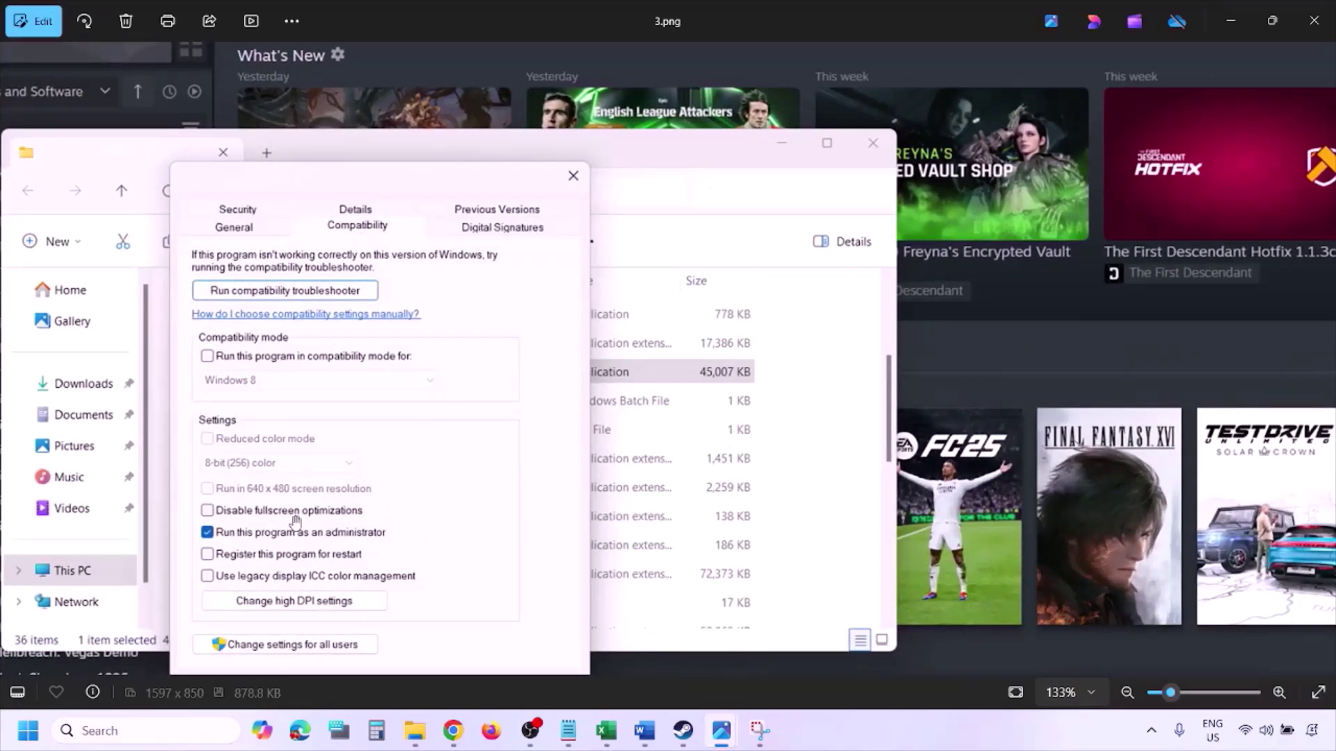
left_click_drag(296, 521, 289, 460)
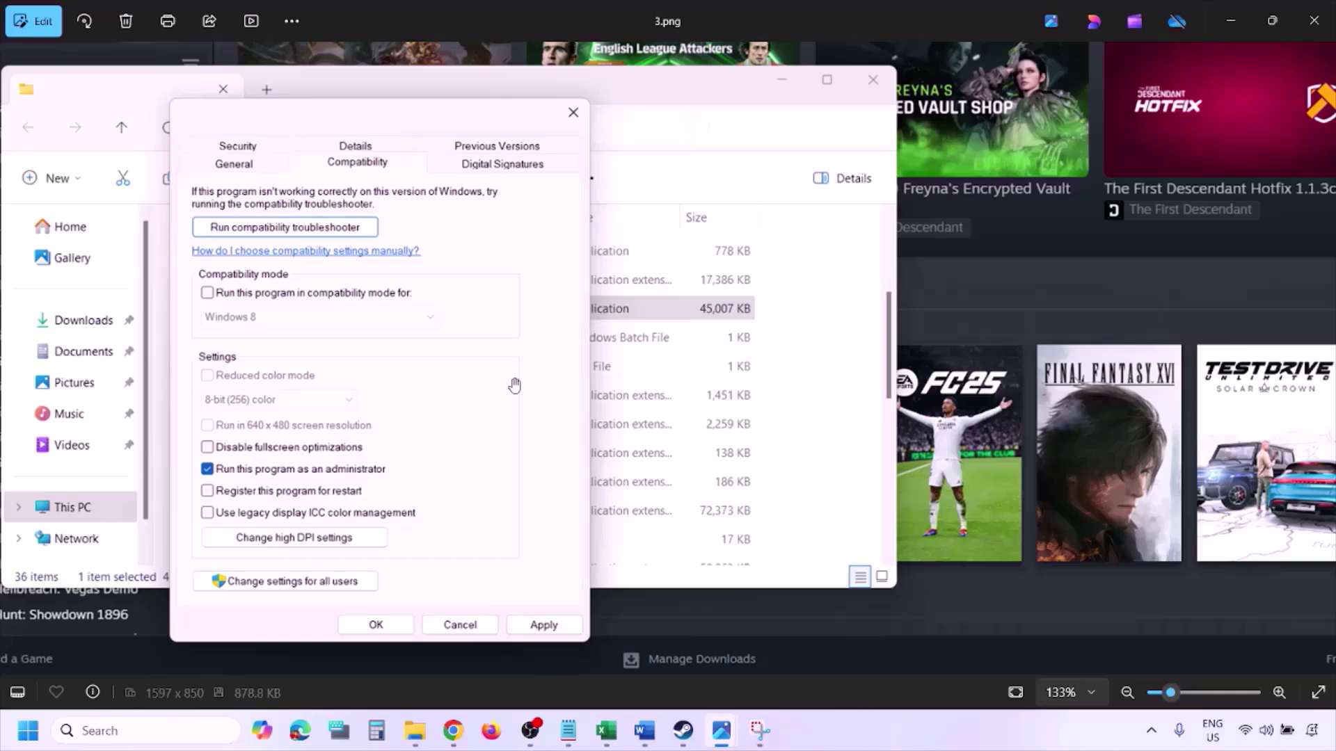
scroll(514, 385, "down", 2)
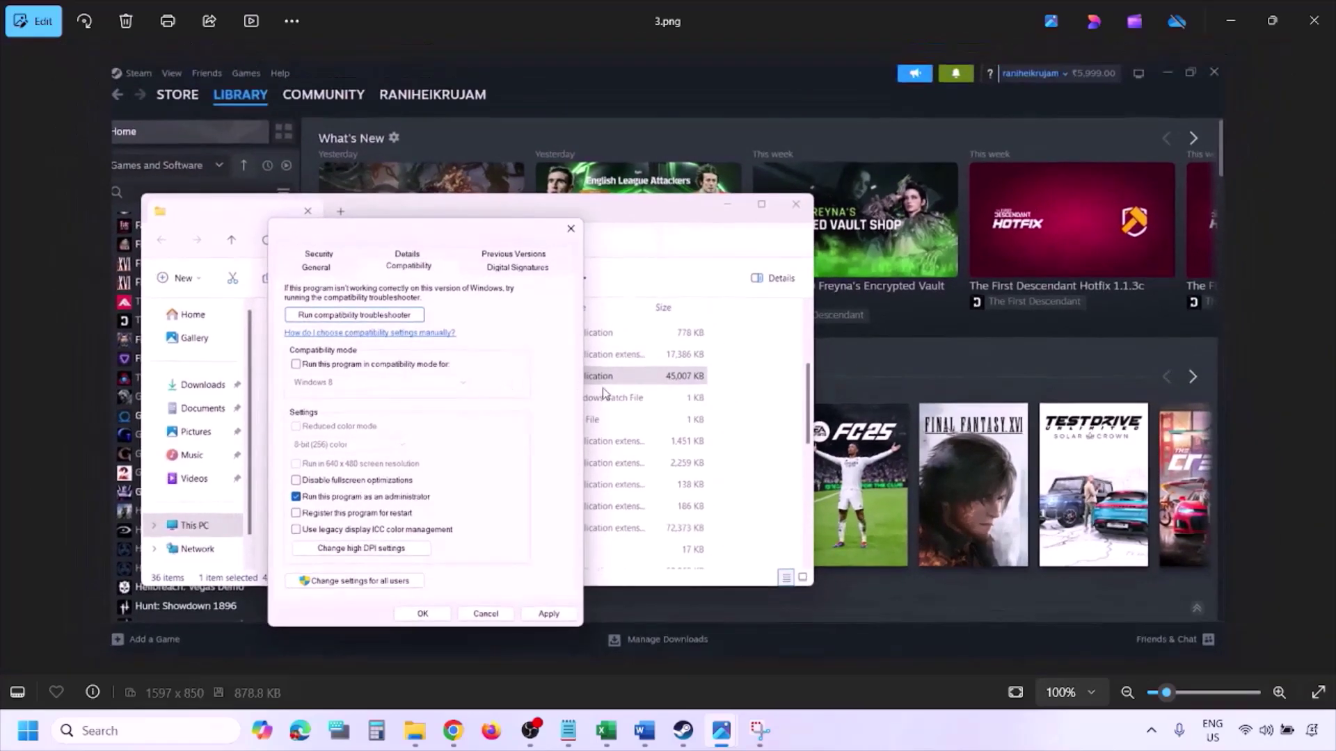
Step: Examine 4.png up close for enabling compatibility mode with Windows 8 and confirming the settings
key("Right")
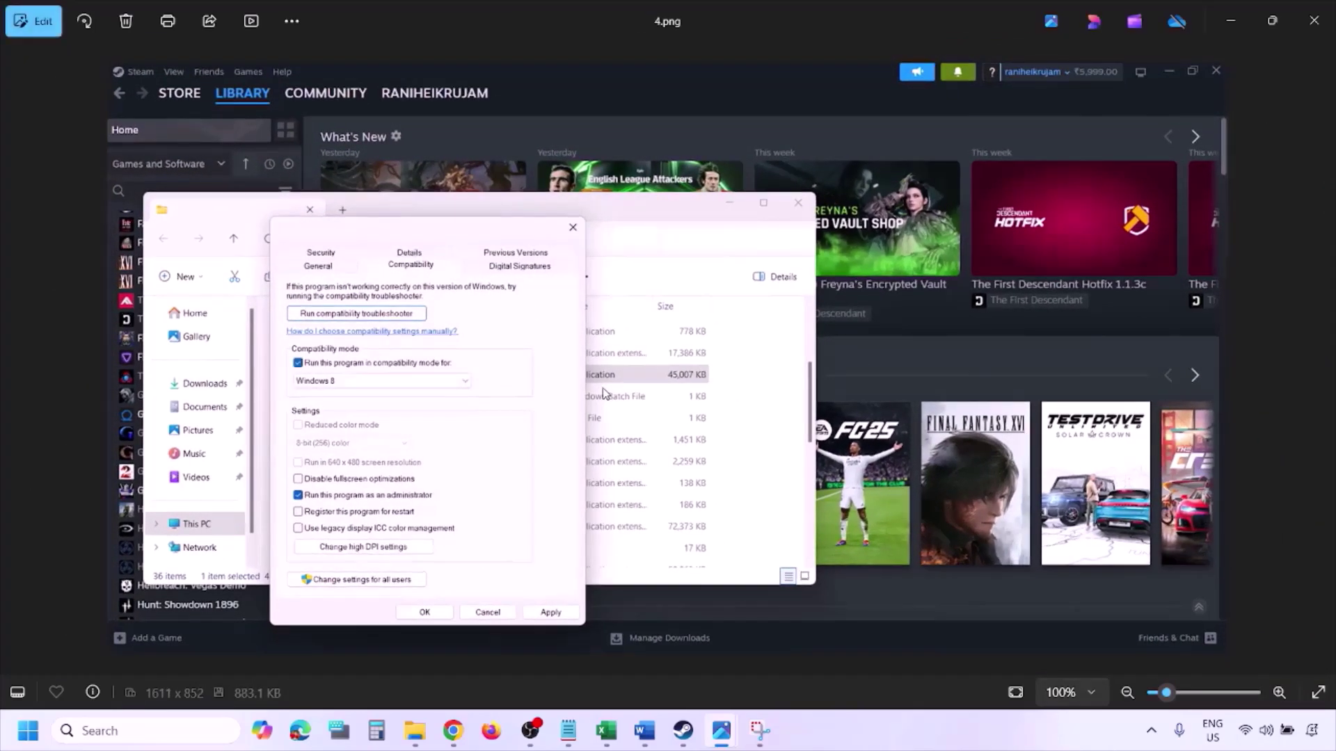
scroll(606, 392, "up", 2)
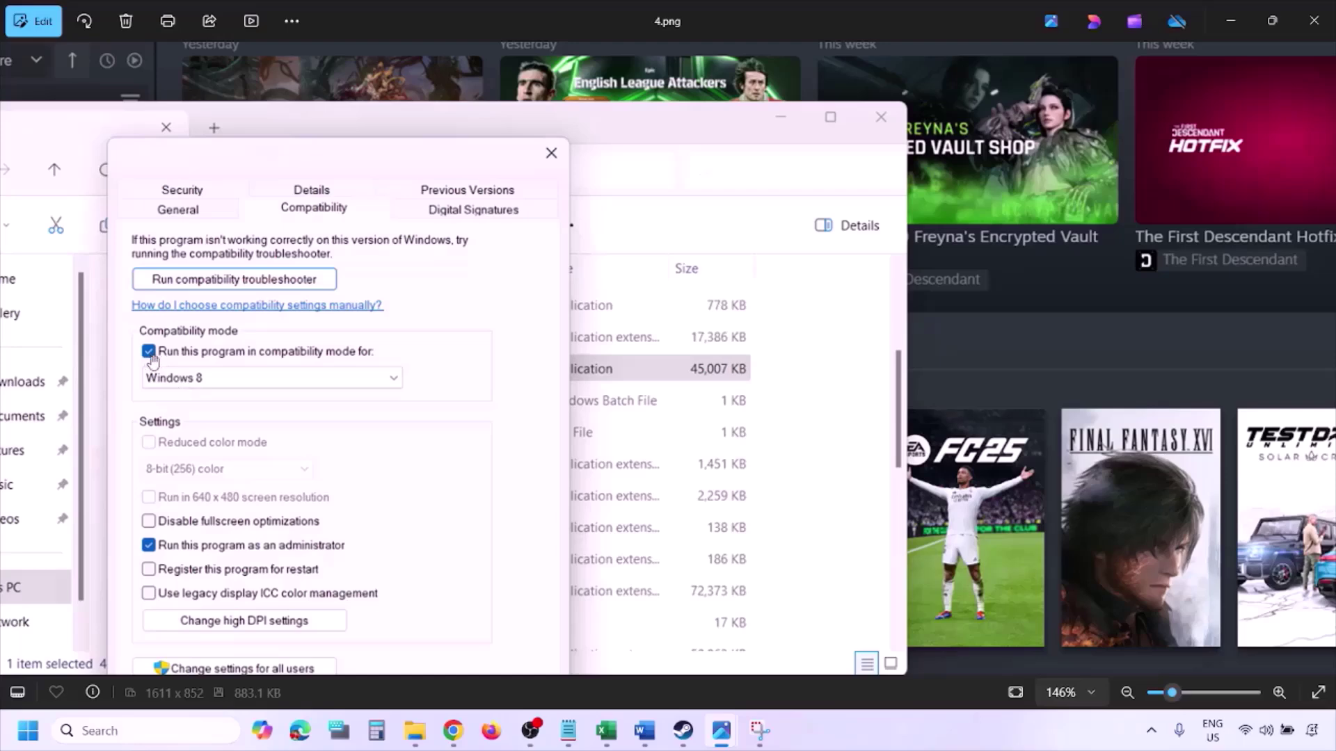
left_click_drag(149, 352, 209, 328)
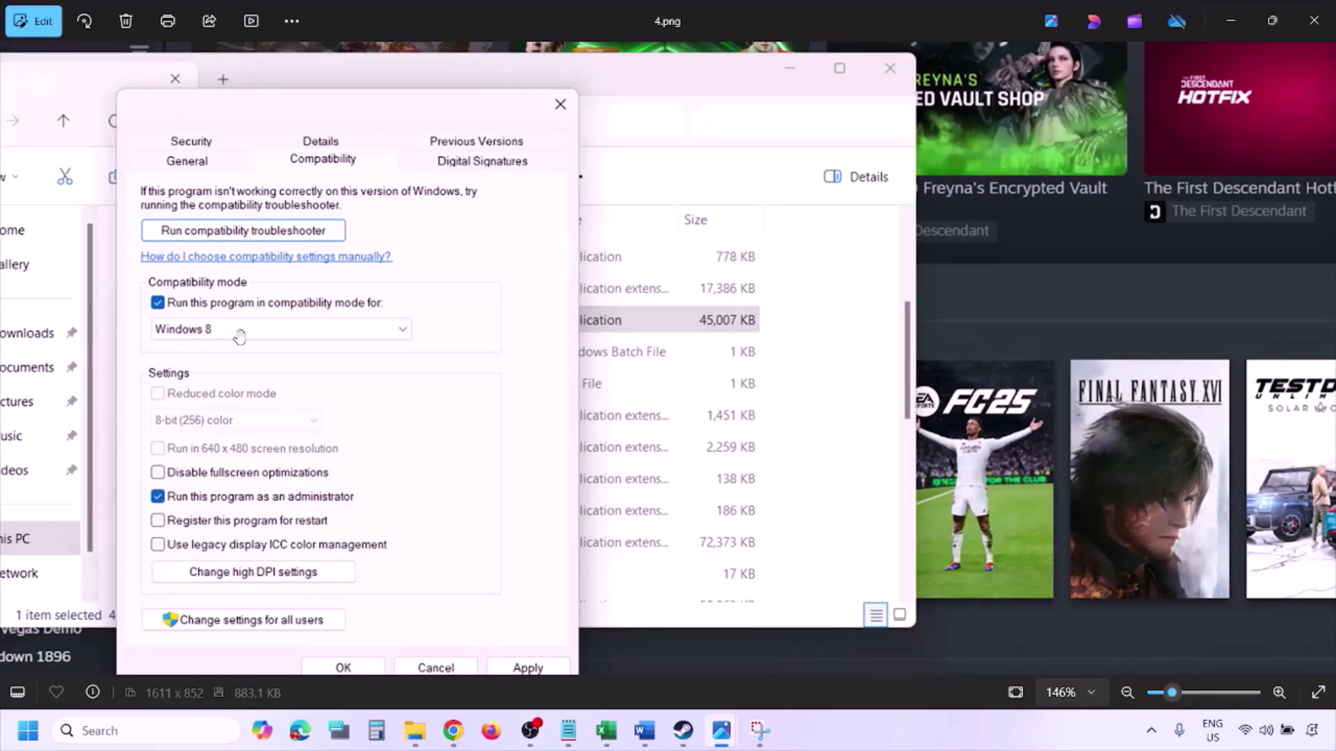
left_click_drag(515, 518, 522, 479)
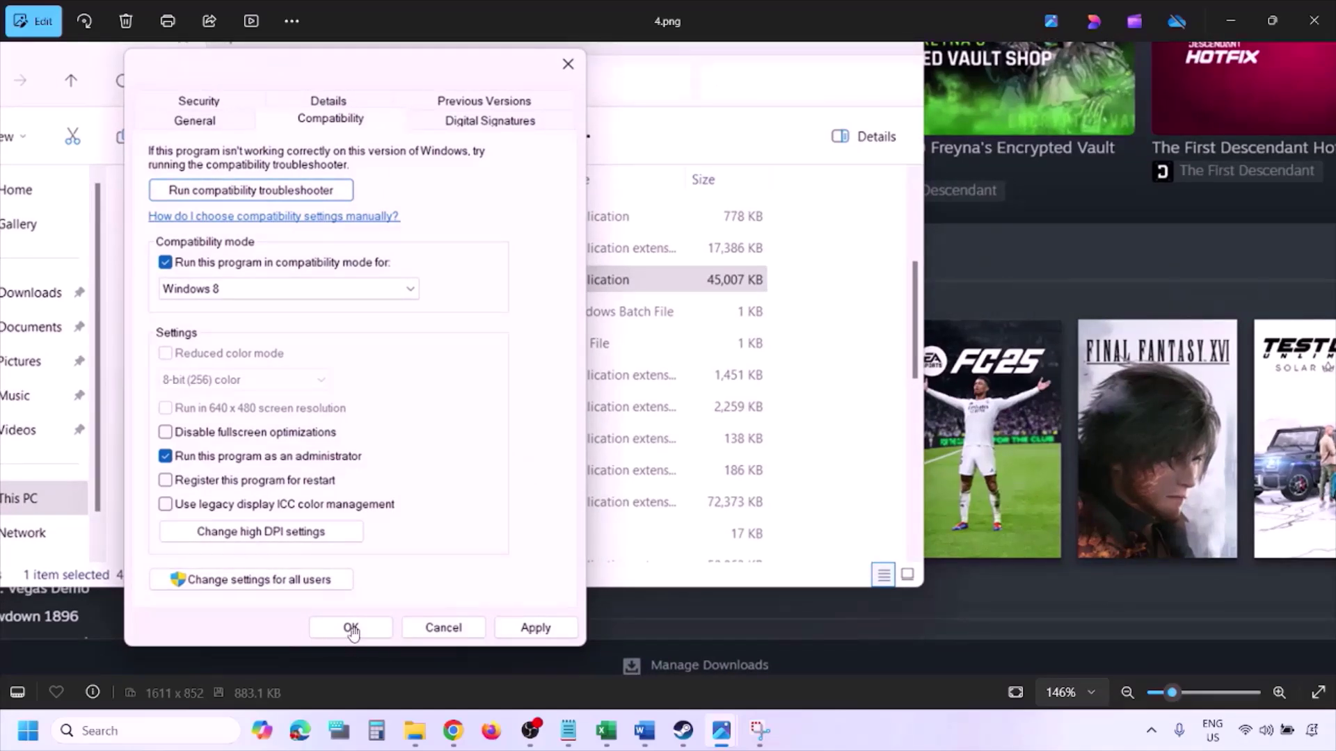
scroll(716, 491, "down", 3)
Step: Examine the list of Windows versions for compatibility mode in 5.png, including Windows 7
key("Right")
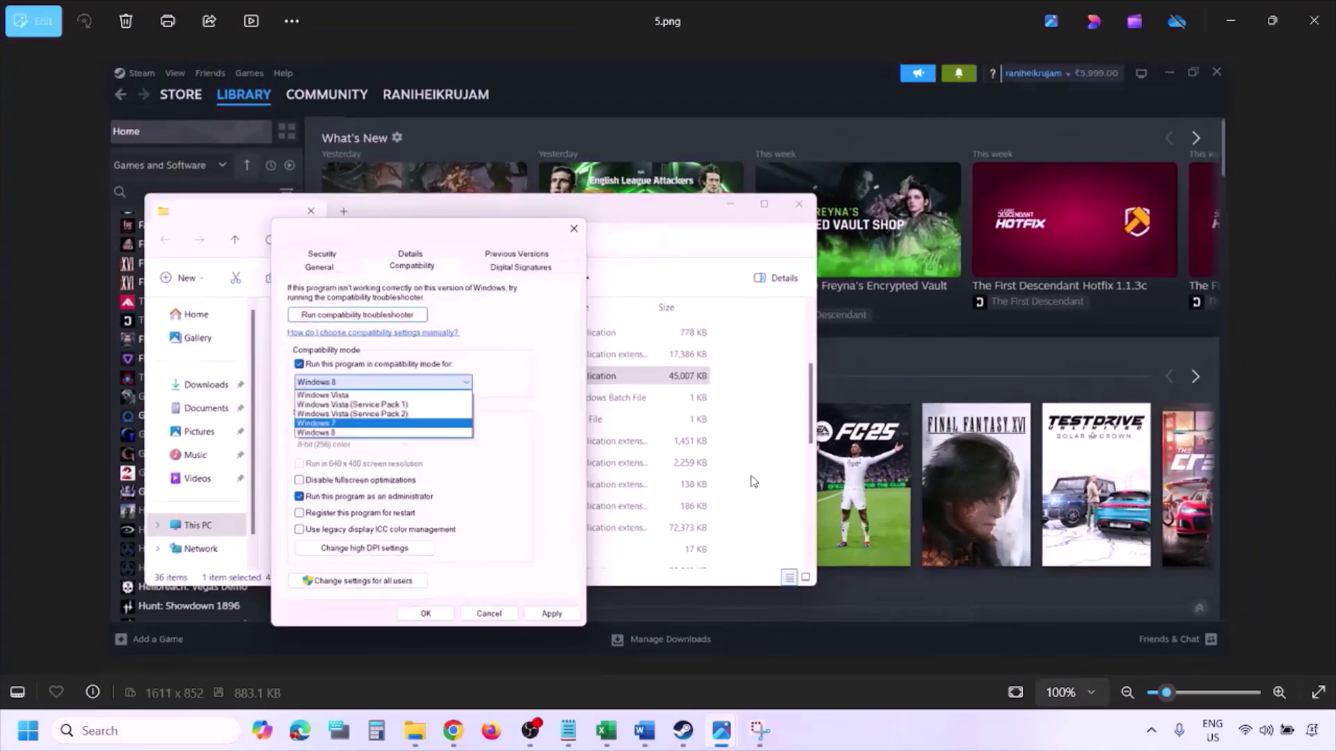
scroll(430, 415, "up", 3)
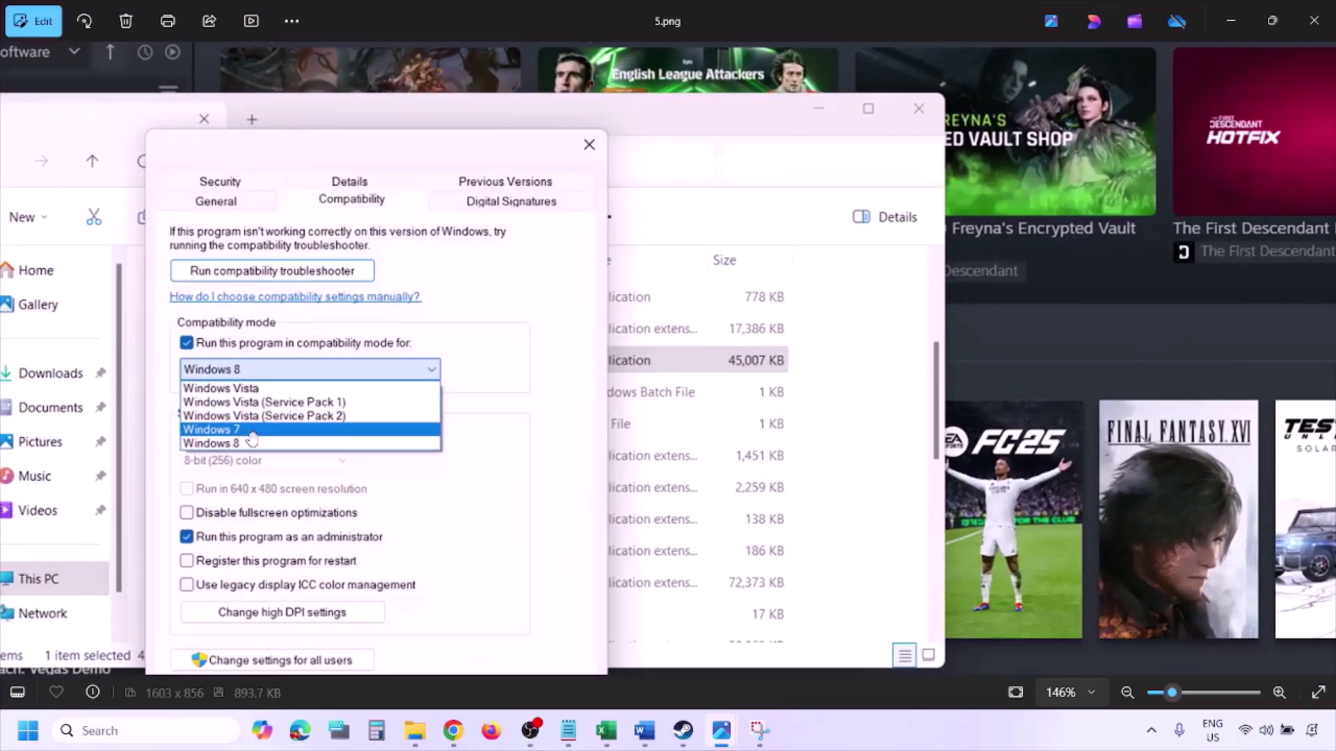
scroll(309, 456, "down", 3)
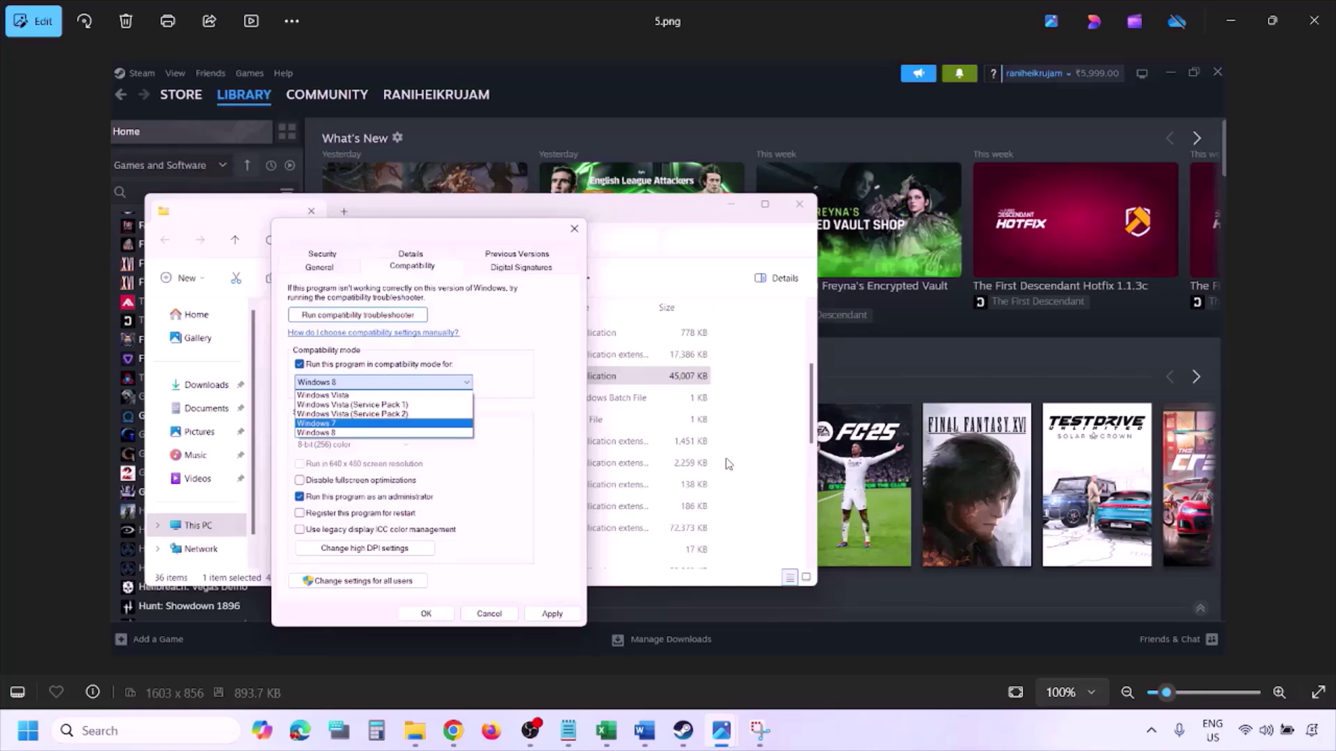
Step: Examine 6.png for the Windows 7 compatibility mode and disabled fullscreen optimizations, and go on to 7.png
key("Right")
scroll(437, 411, "up", 3)
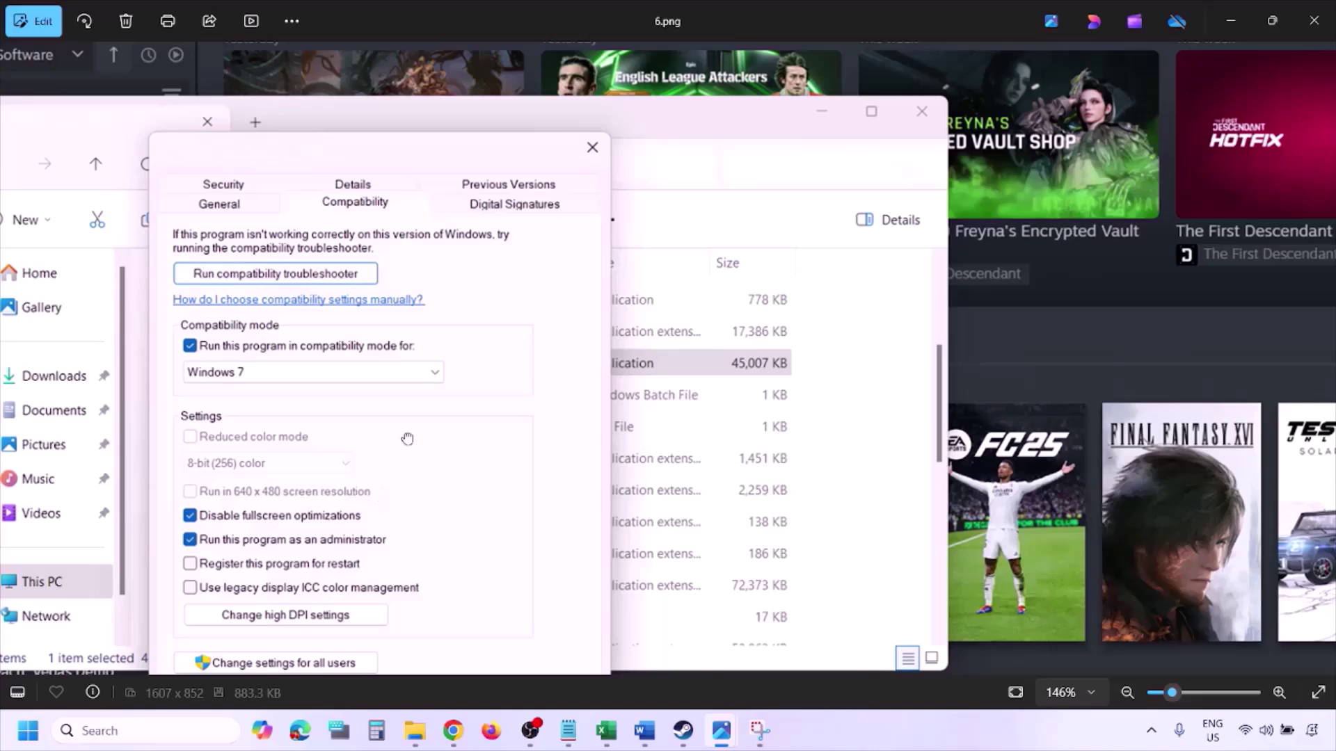
left_click_drag(409, 438, 439, 359)
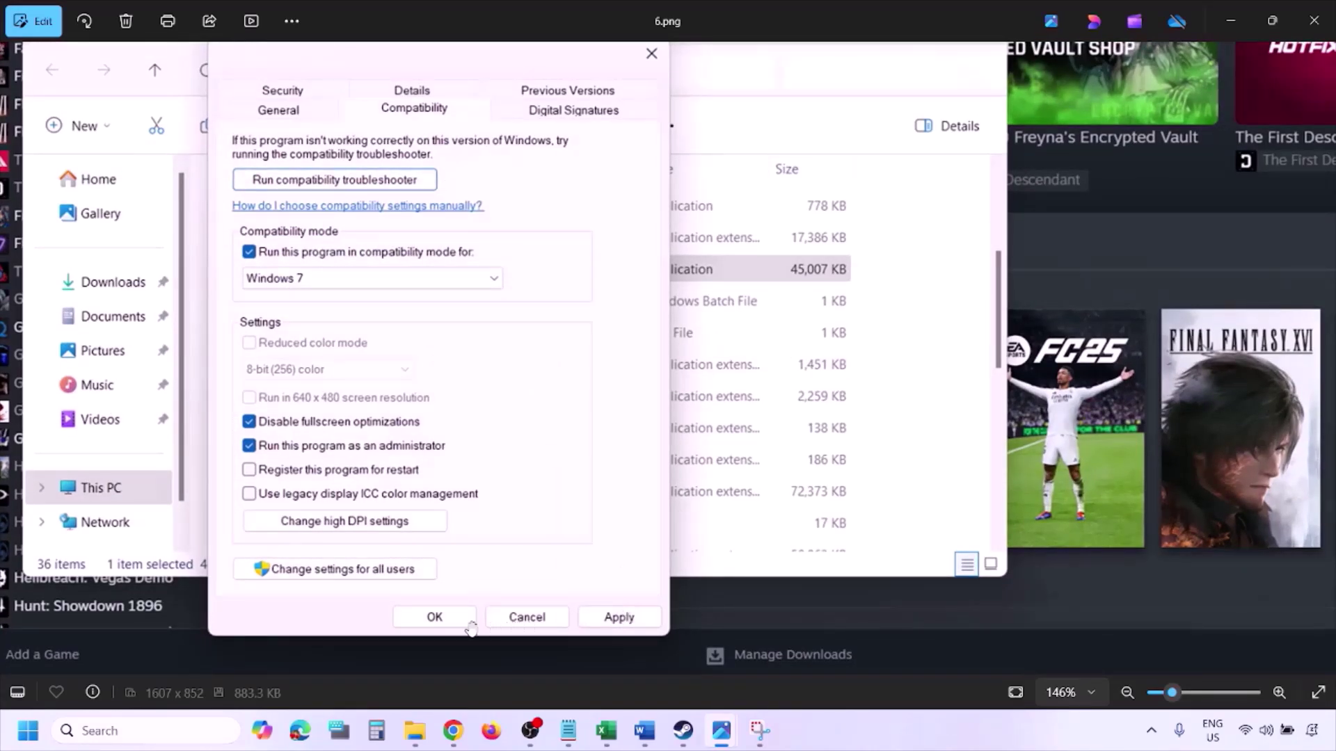
scroll(464, 617, "down", 2)
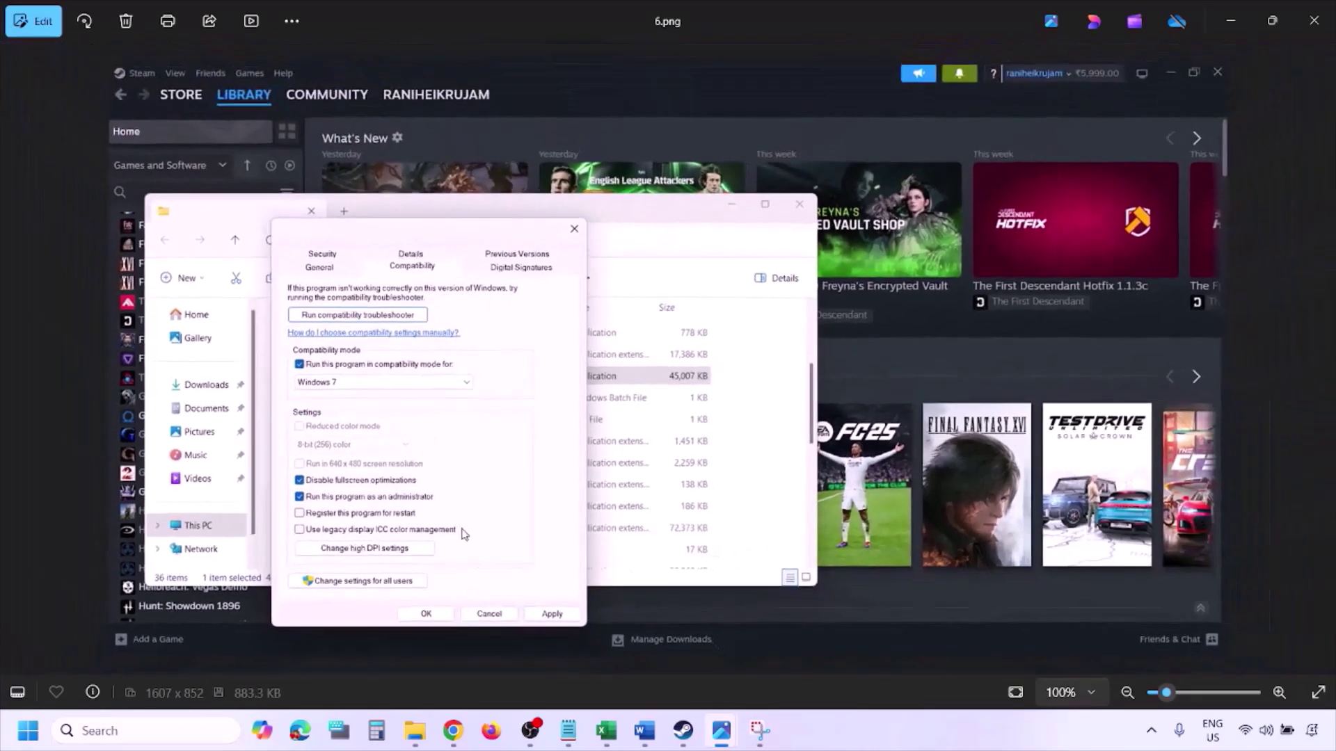
scroll(368, 479, "up", 4)
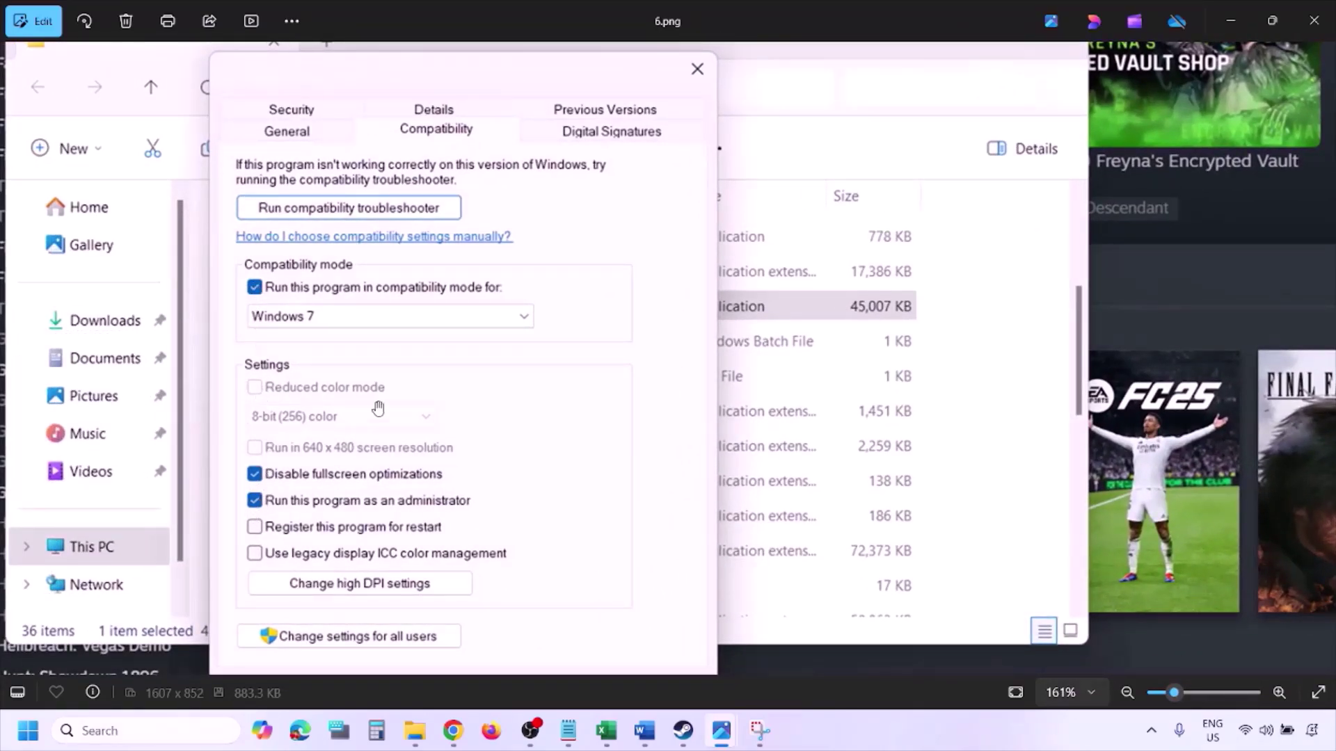
scroll(377, 405, "down", 5)
key("Right")
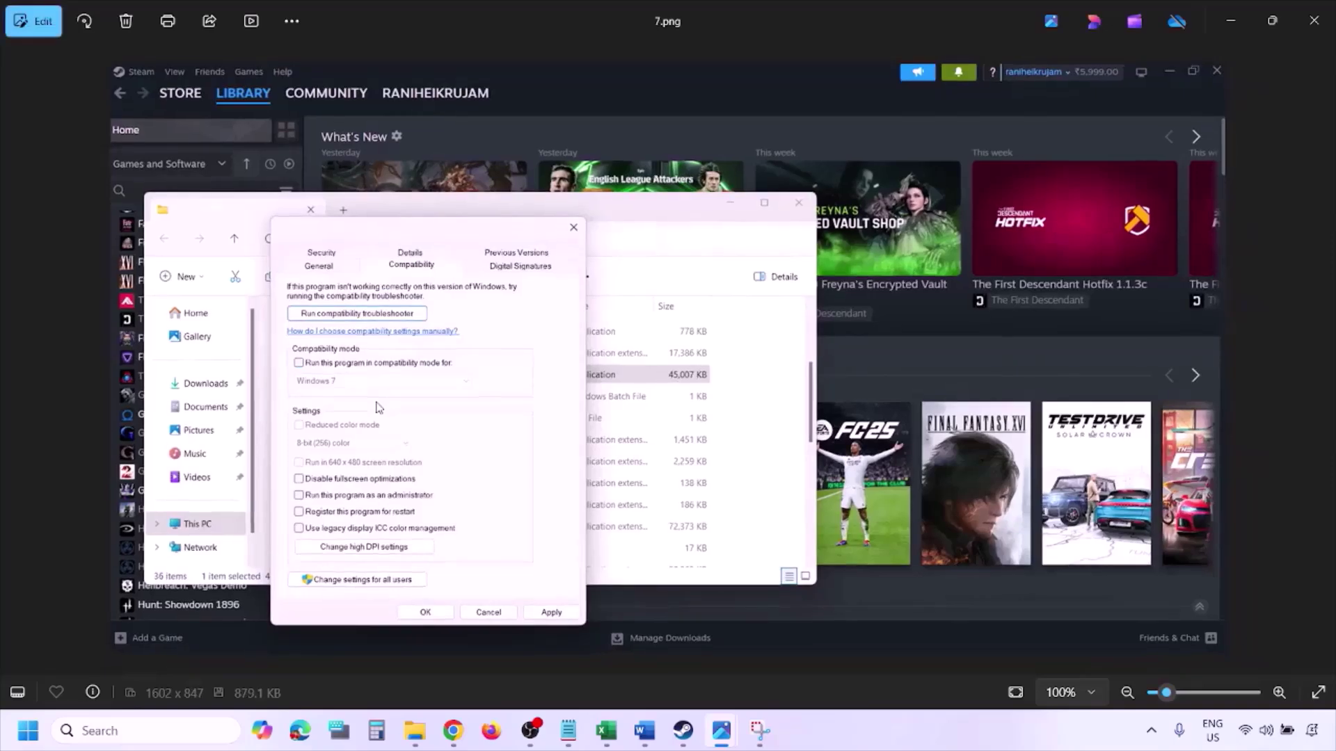
Step: Examine the compatibility mode, fullscreen optimization and administrator options in 7.png up close
scroll(379, 407, "up", 9)
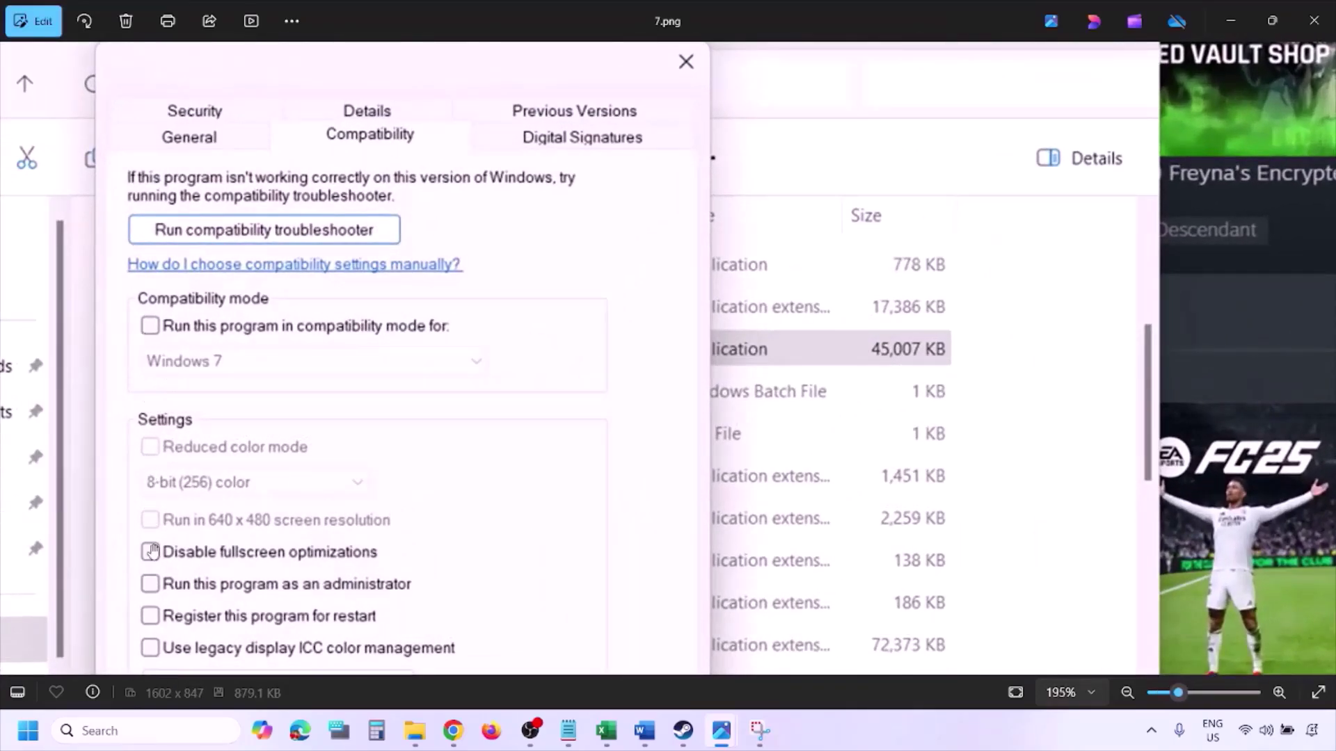
scroll(214, 451, "down", 1)
scroll(214, 450, "down", 3)
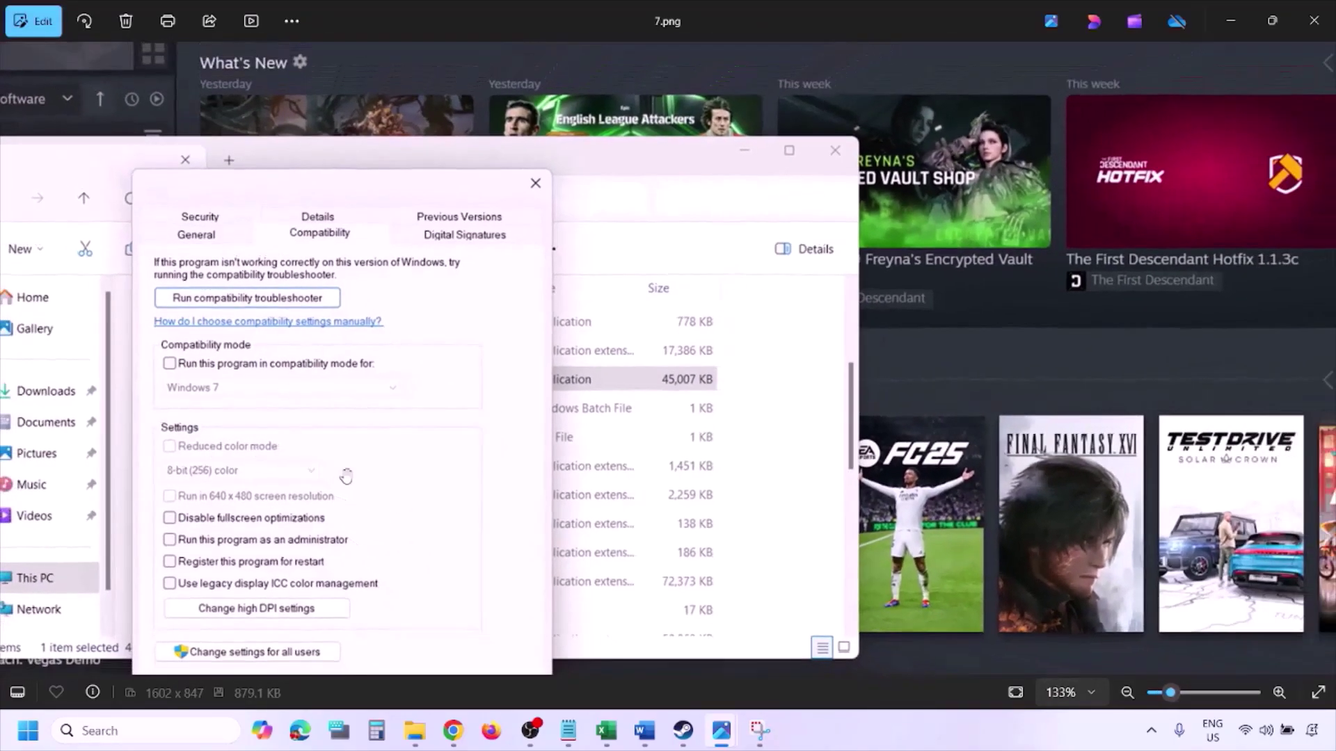
left_click_drag(346, 471, 349, 379)
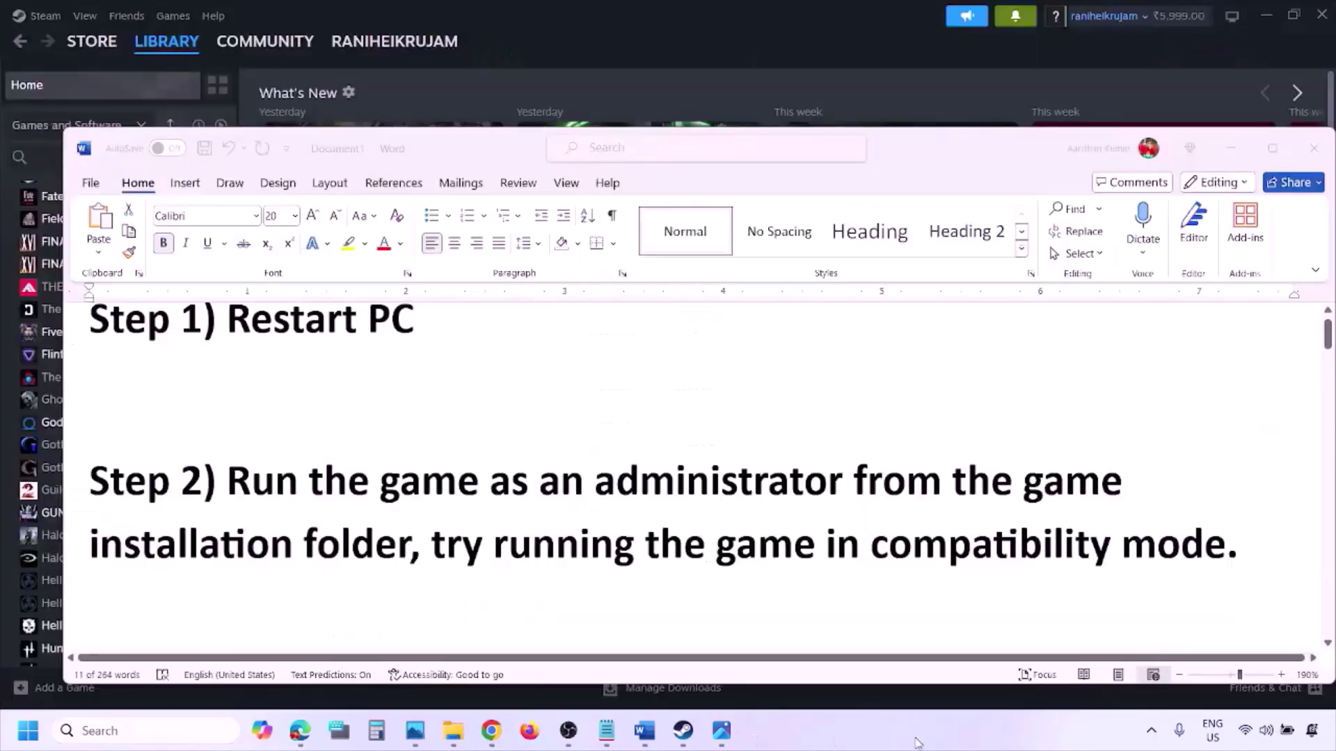
Step: Go to Step 3 of the document and examine the screenshots for verifying the integrity of the game files through the game's properties
scroll(727, 517, "down", 4)
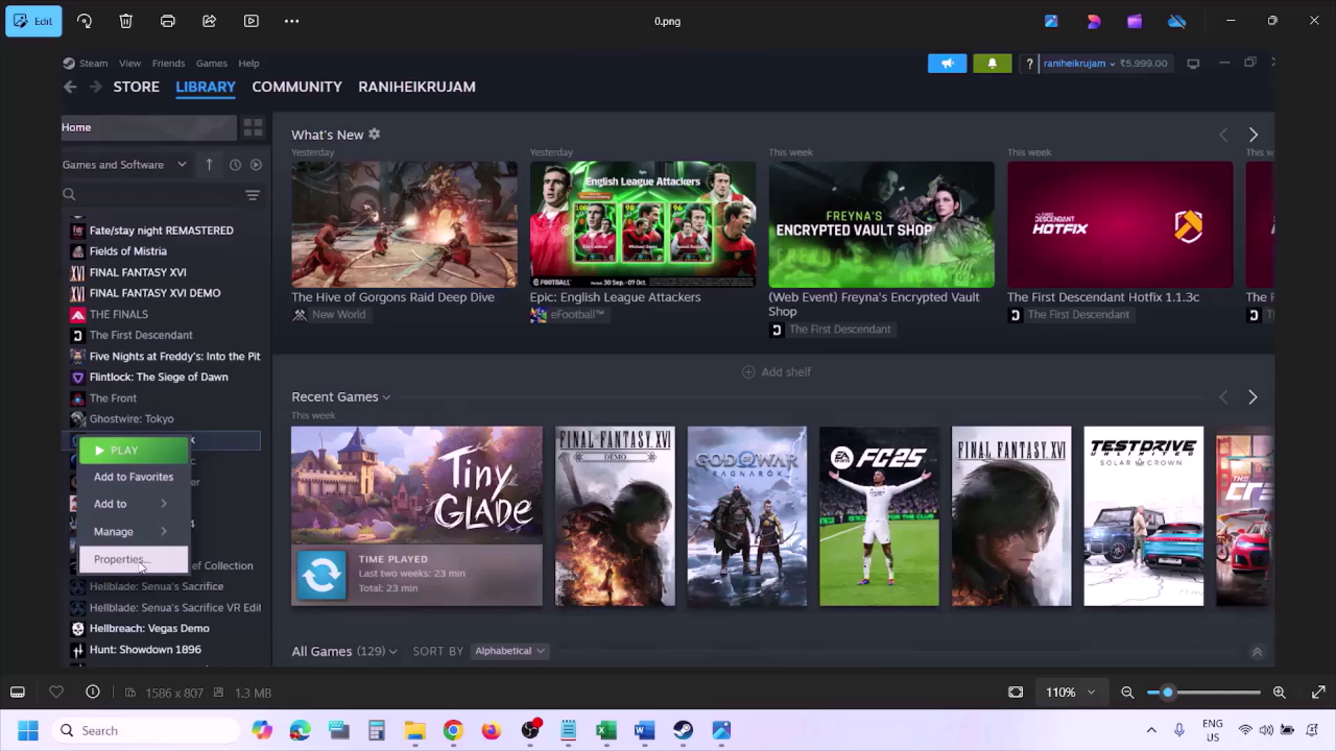
scroll(479, 437, "down", 1)
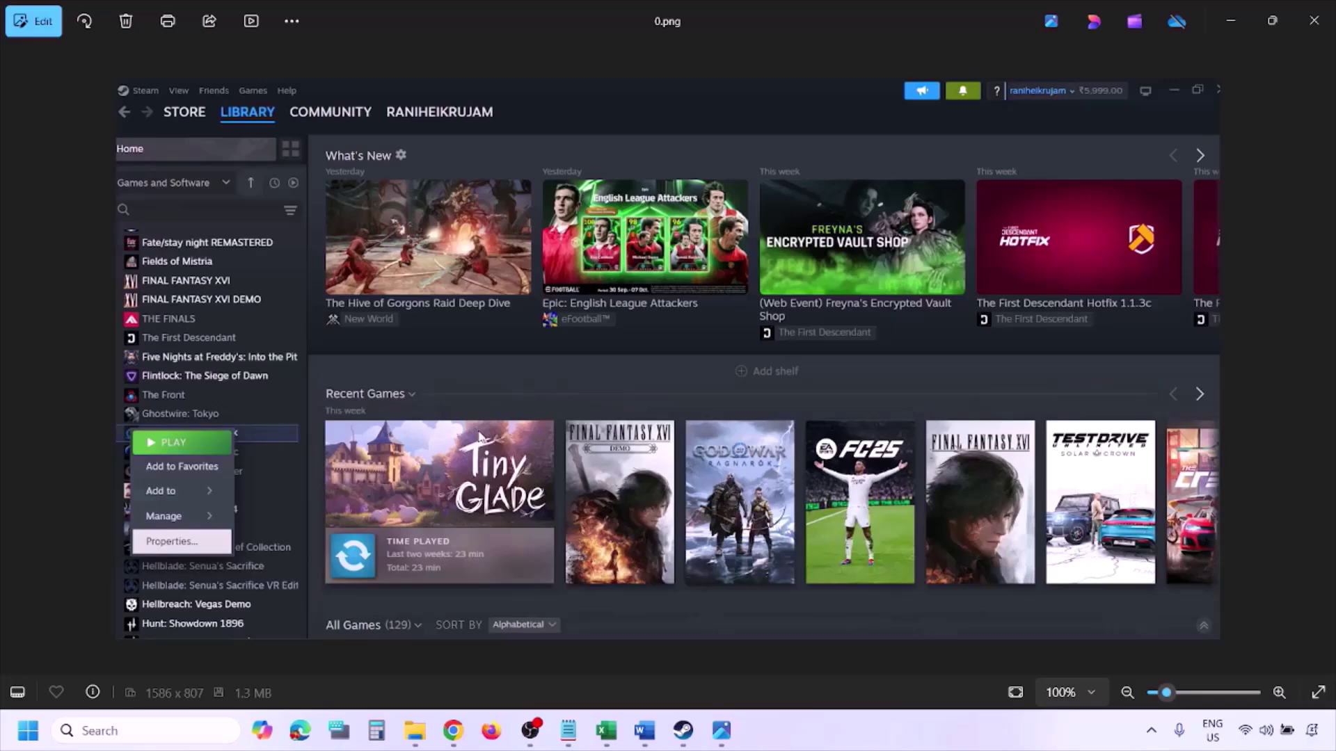
left_click(478, 436)
key("Right")
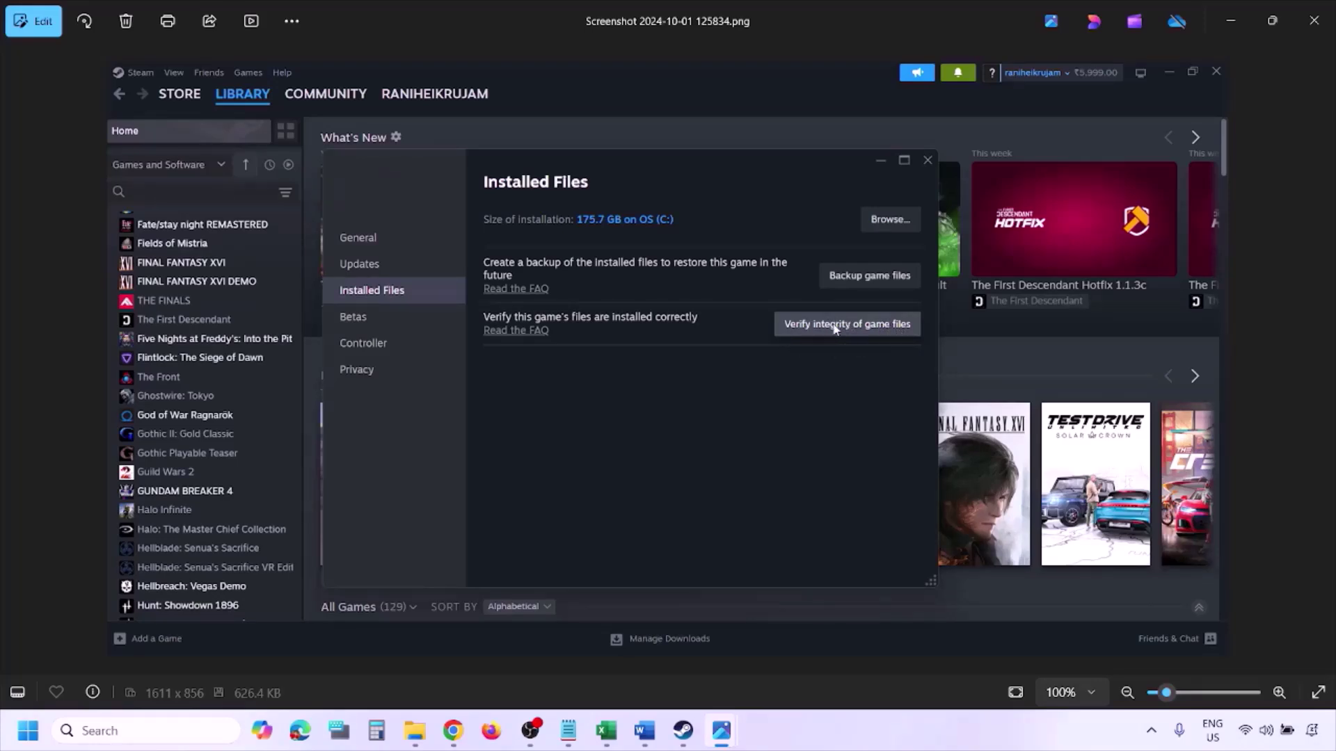
left_click(869, 738)
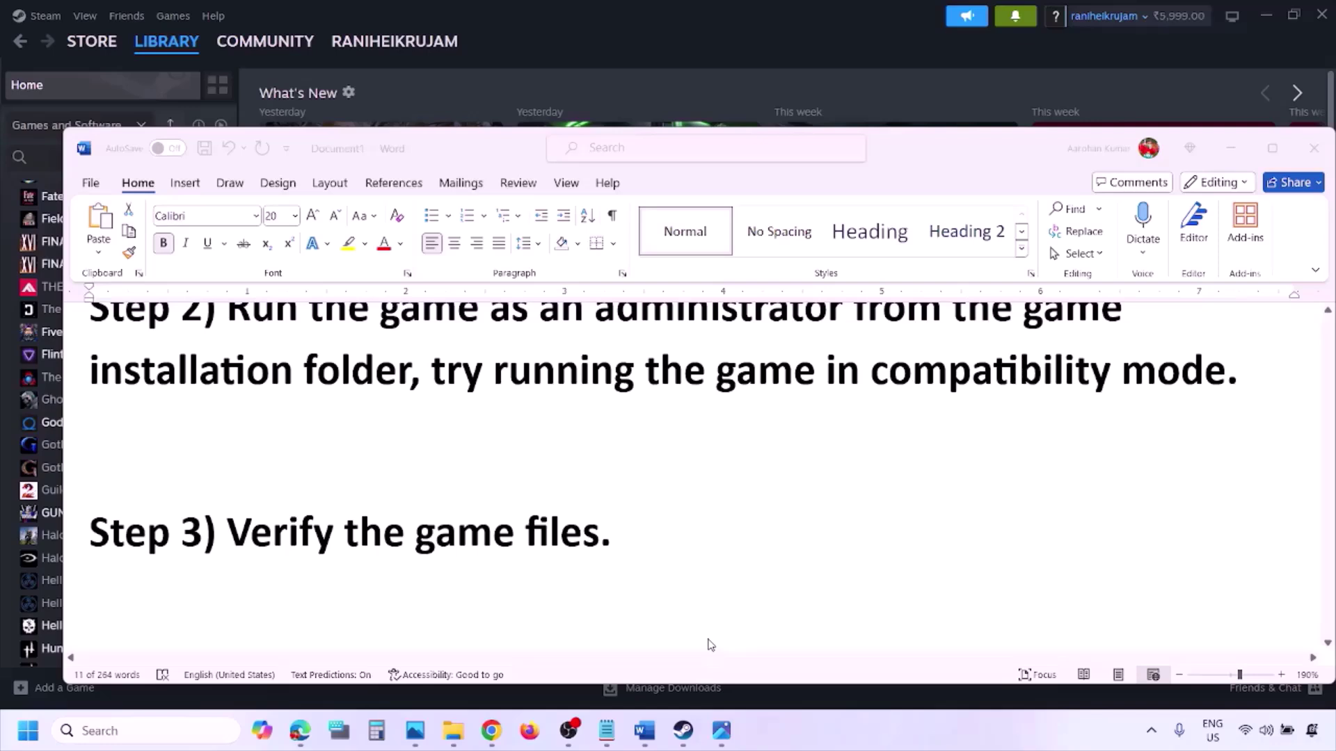
Step: Read Step 4 of the document on allowing the game exe through Windows Security and Firewall, and put the document away
scroll(707, 640, "down", 3)
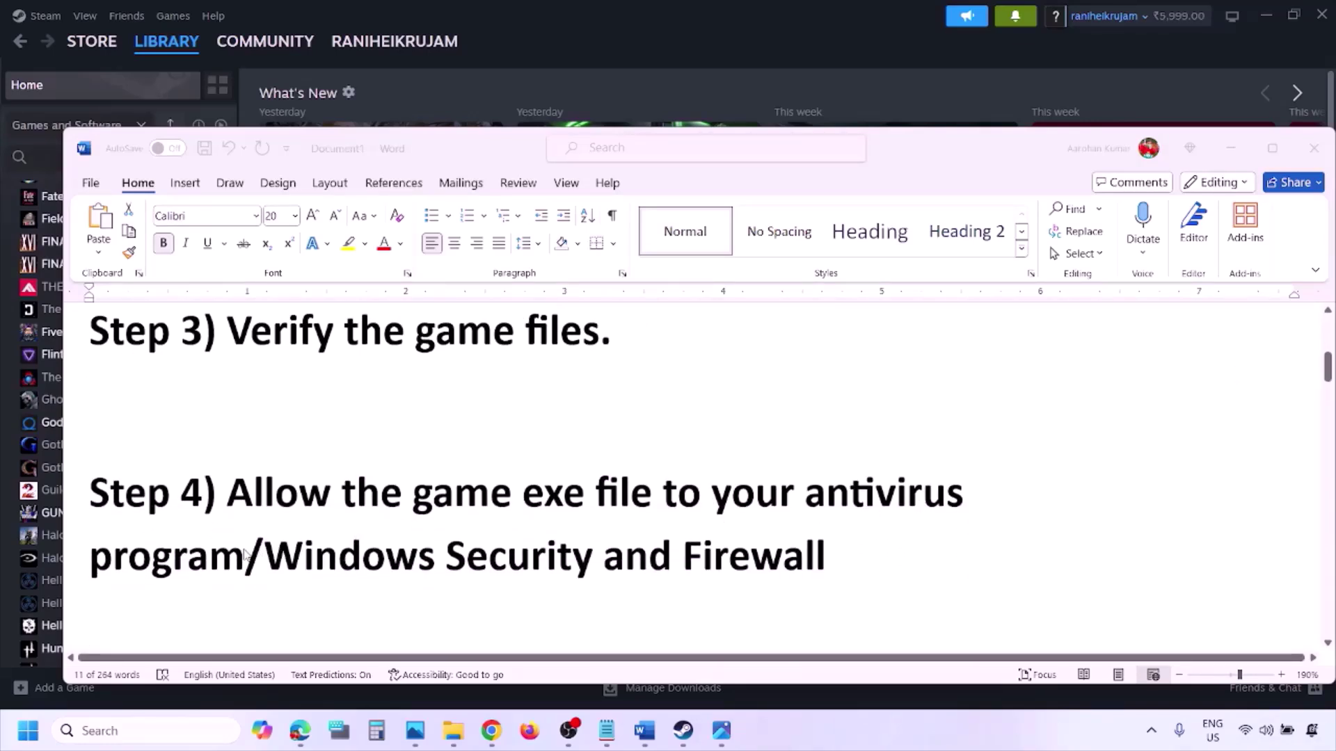
left_click(245, 555)
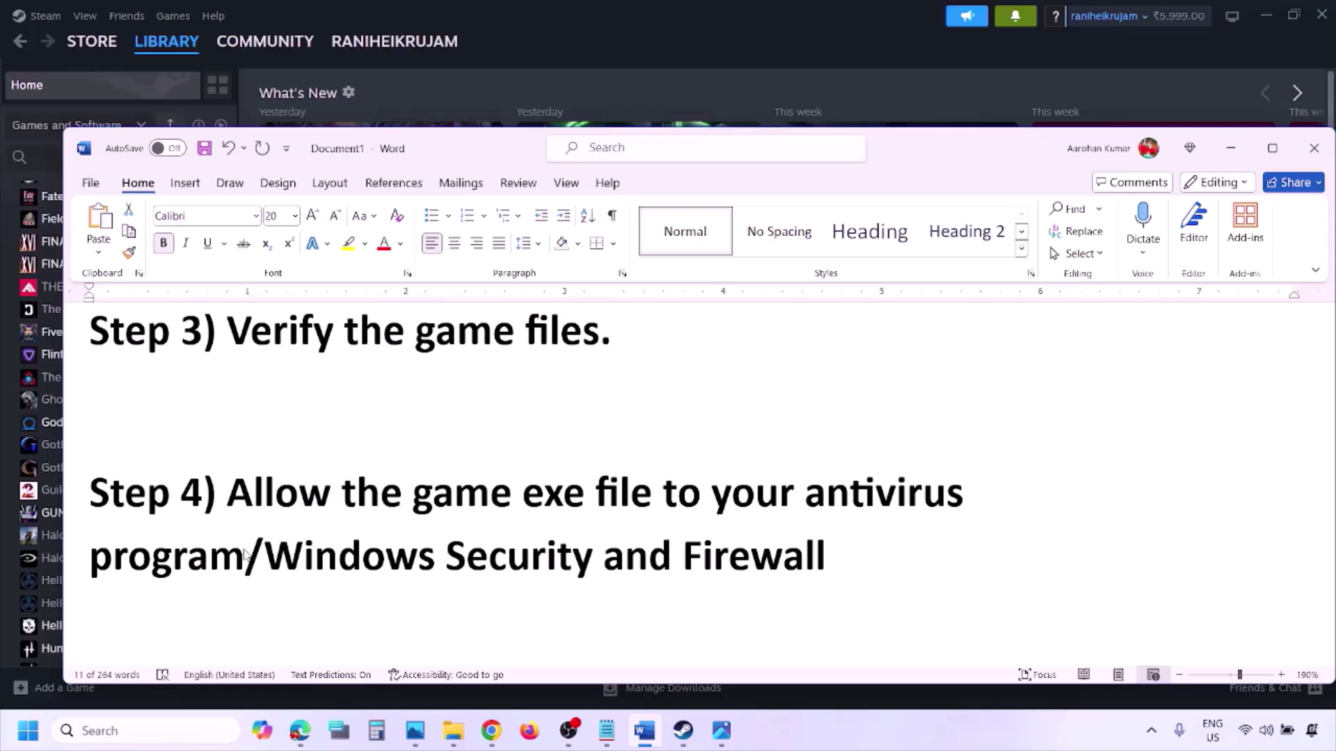
left_click_drag(265, 556, 601, 560)
left_click(887, 744)
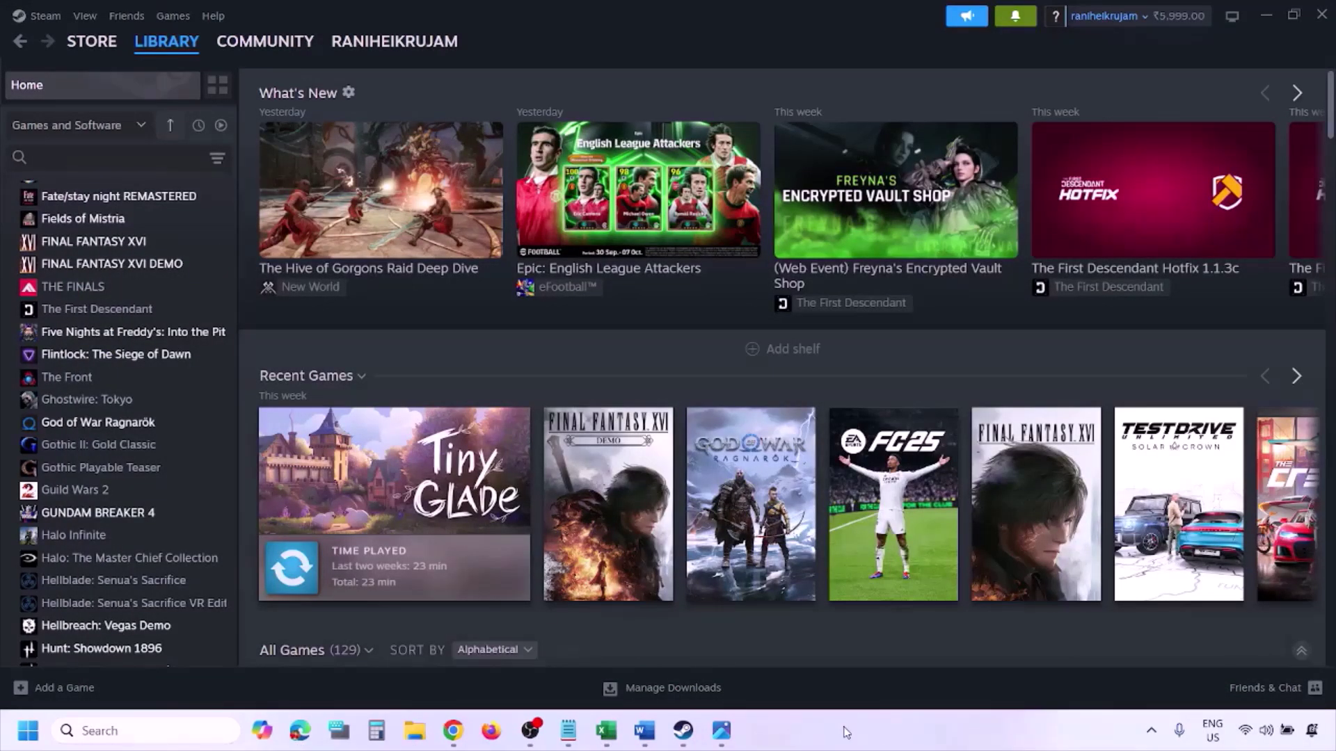
Step: Open Windows Settings and go to the ransomware protection page for allowing an app through Controlled folder access
key("super+i")
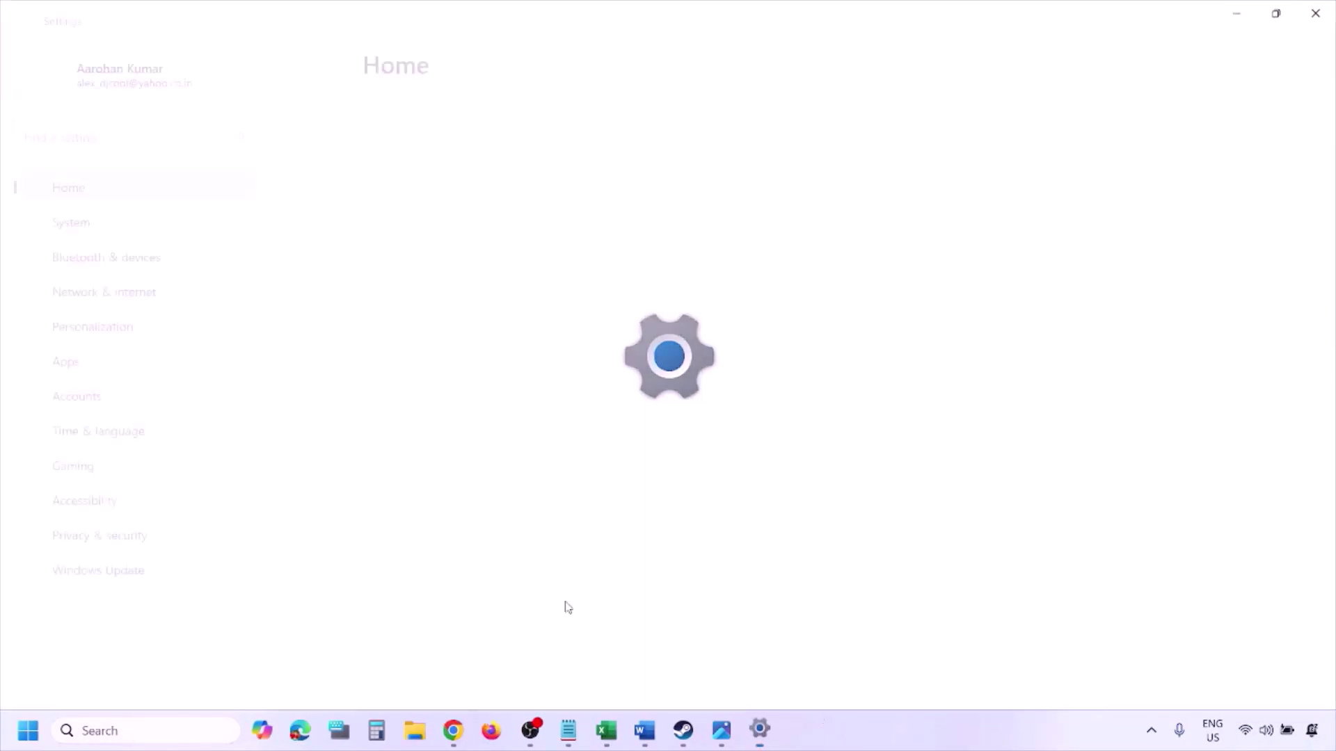
left_click(137, 543)
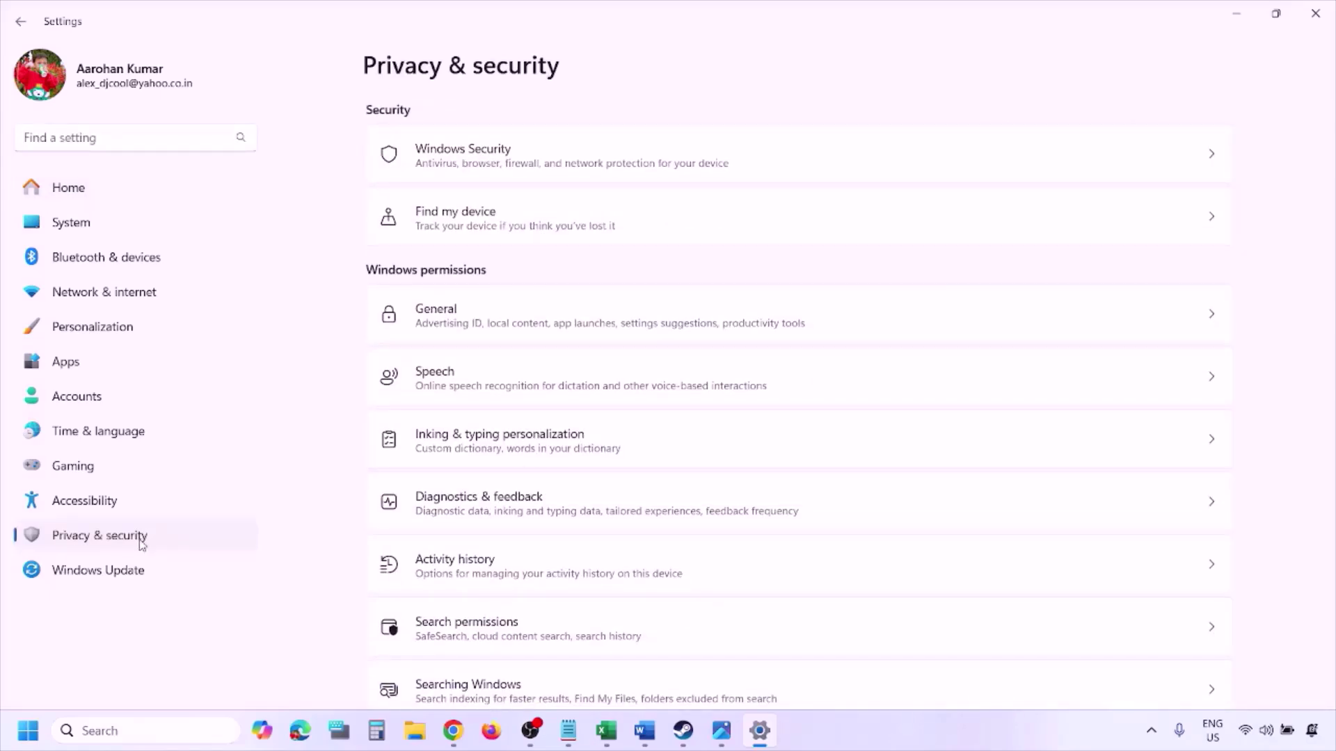
left_click(482, 165)
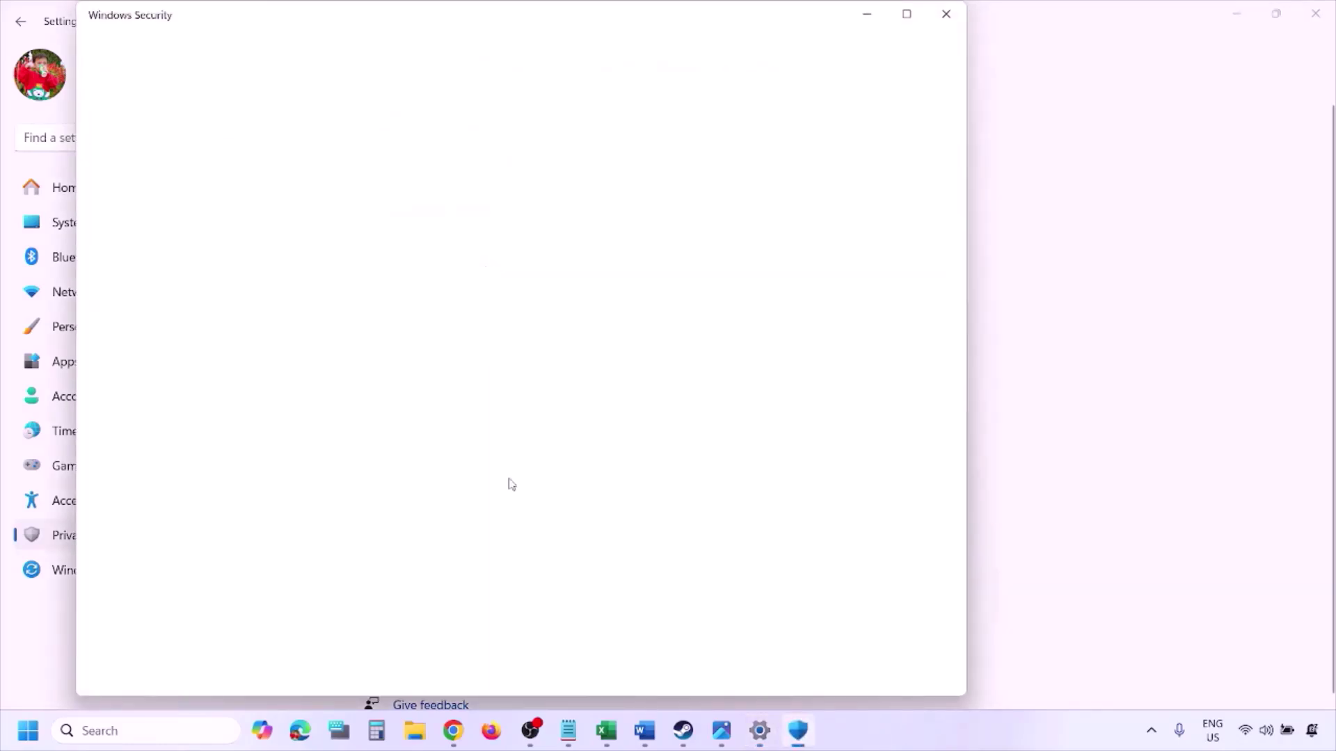
scroll(506, 557, "down", 3)
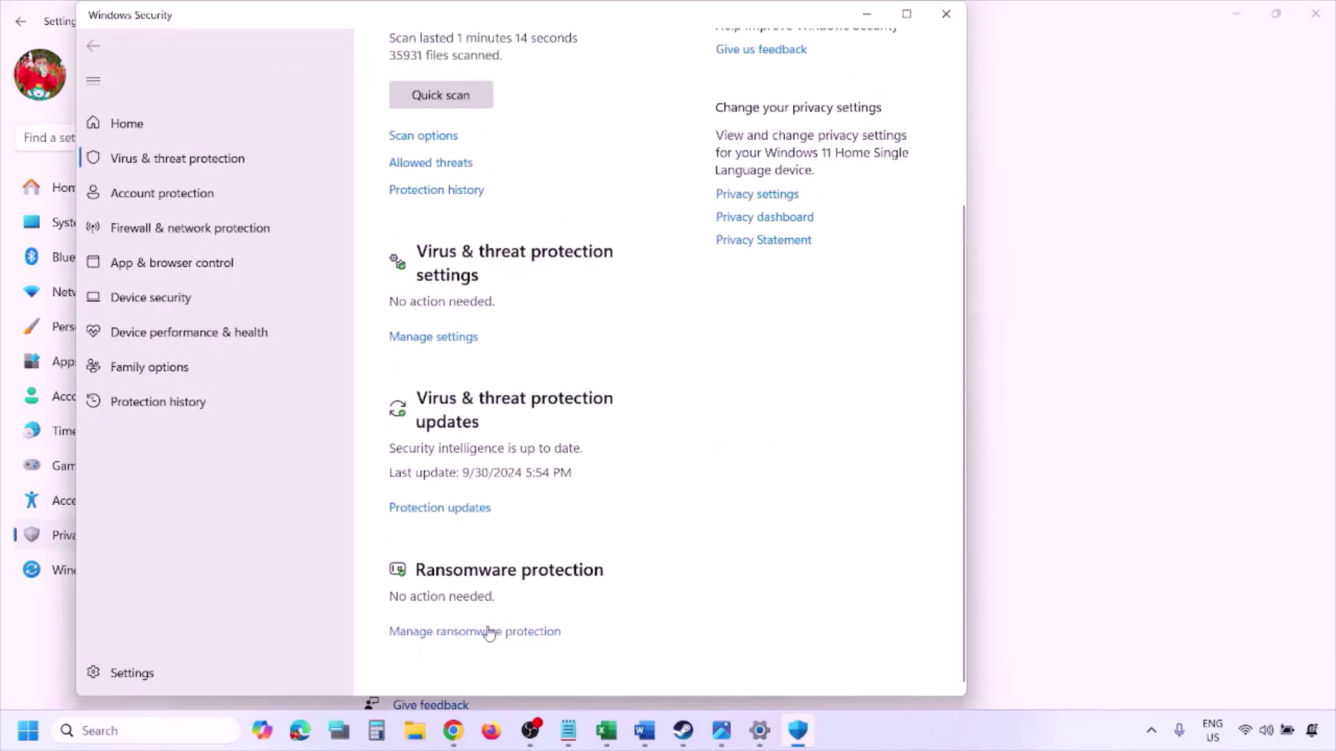
left_click(485, 630)
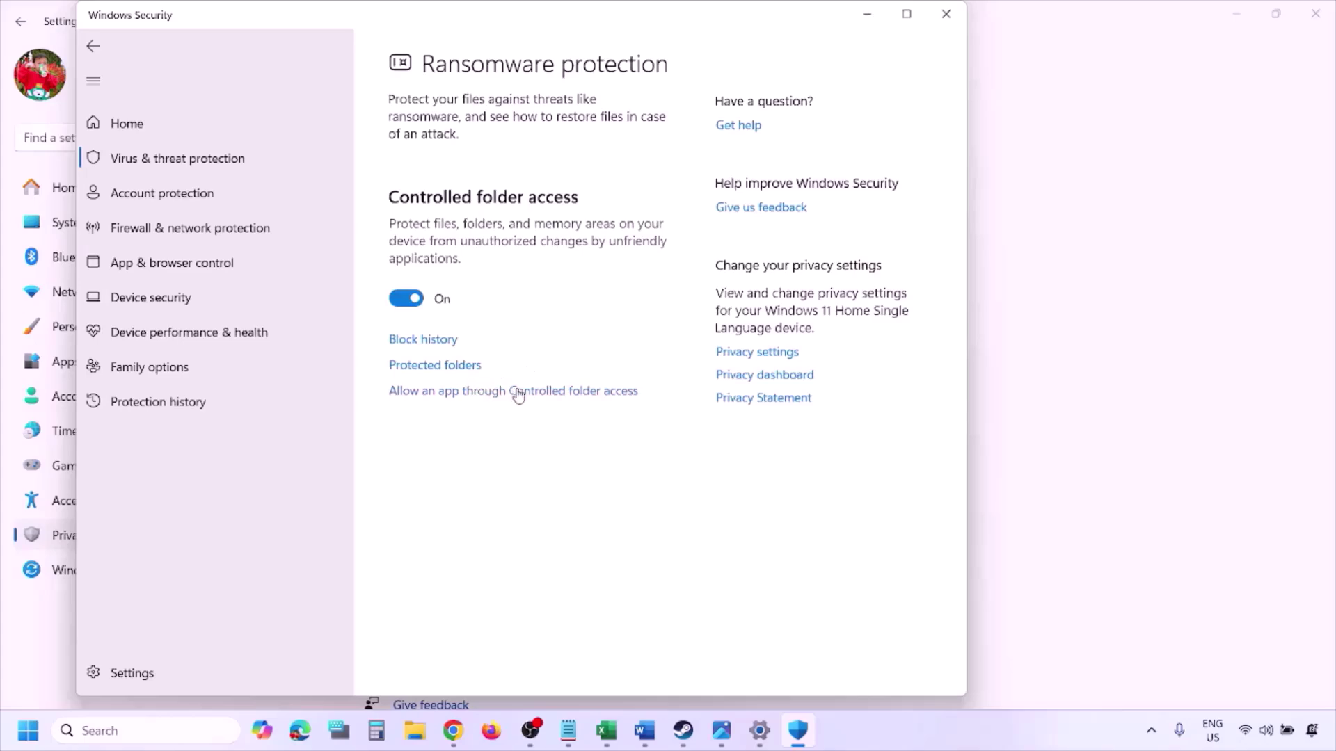
left_click(506, 395)
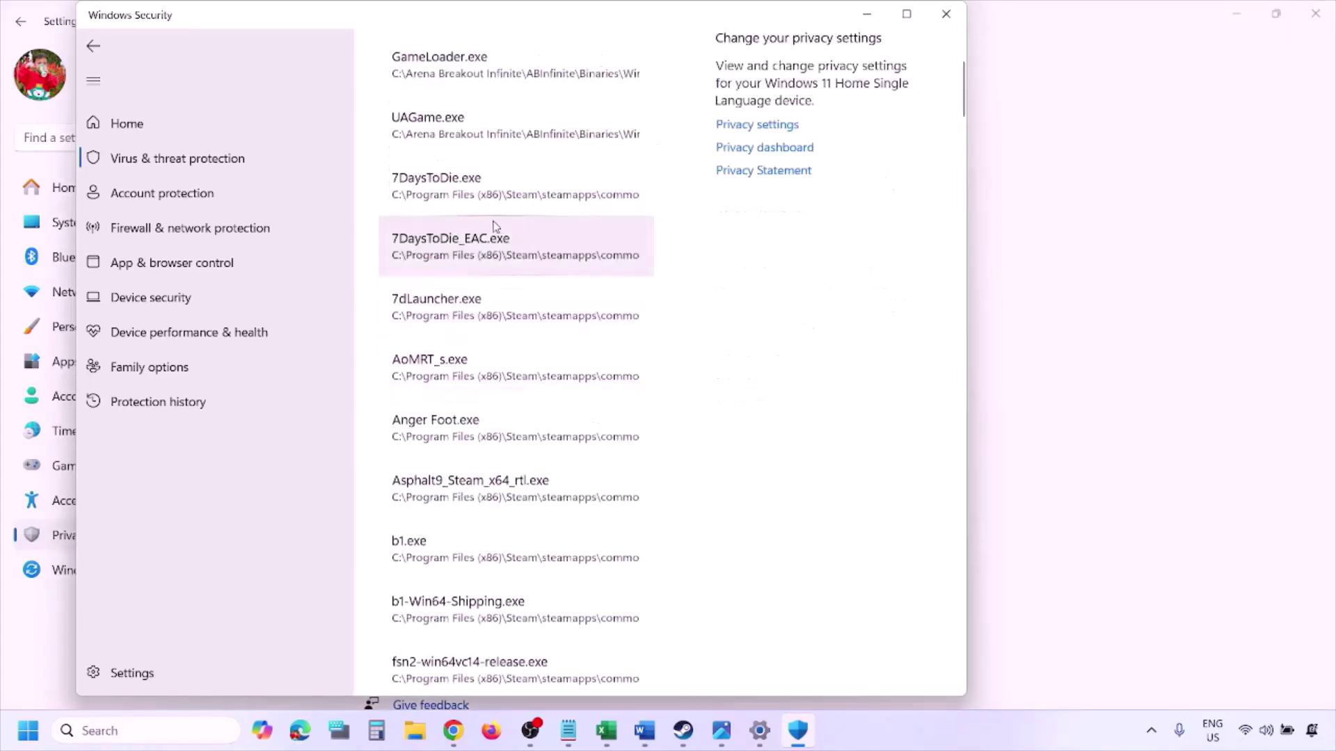
Step: Try to add an allowed app by browsing all apps, going to the Program Files (x86) folder on the C: drive
left_click(496, 229)
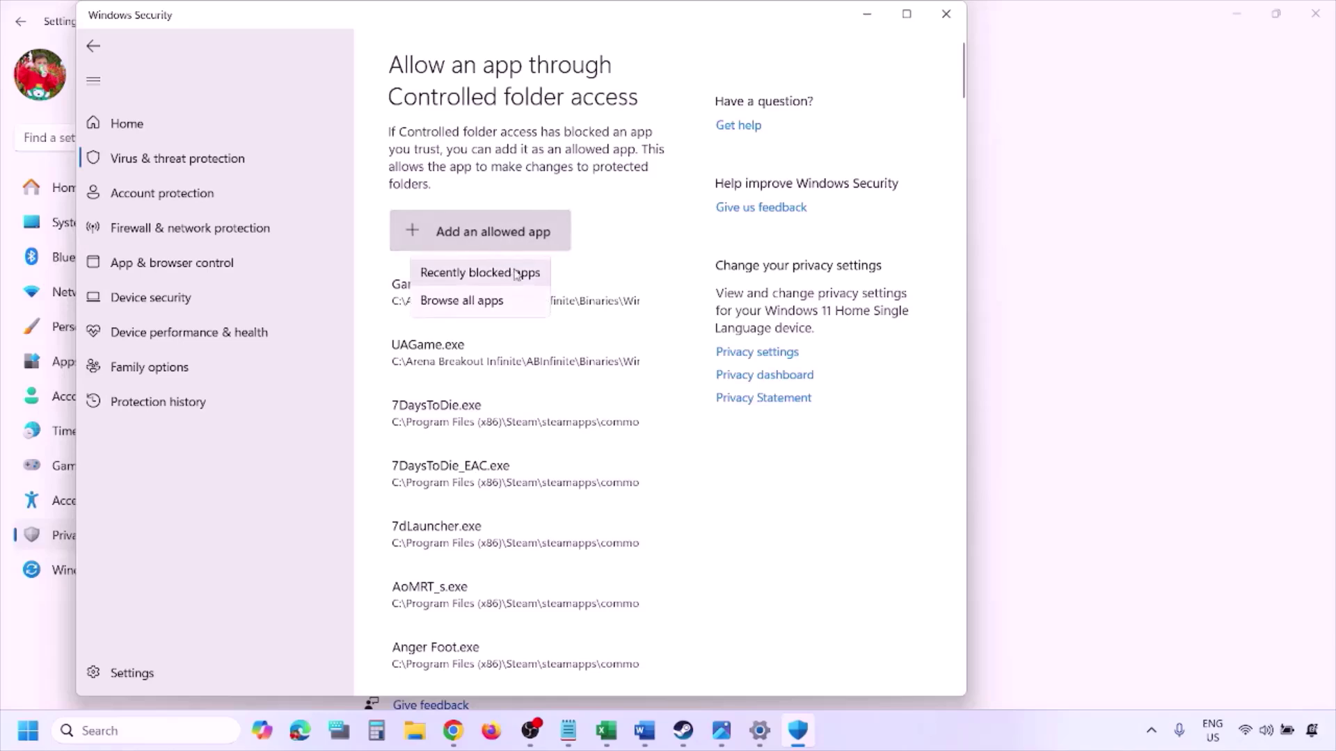
left_click(503, 305)
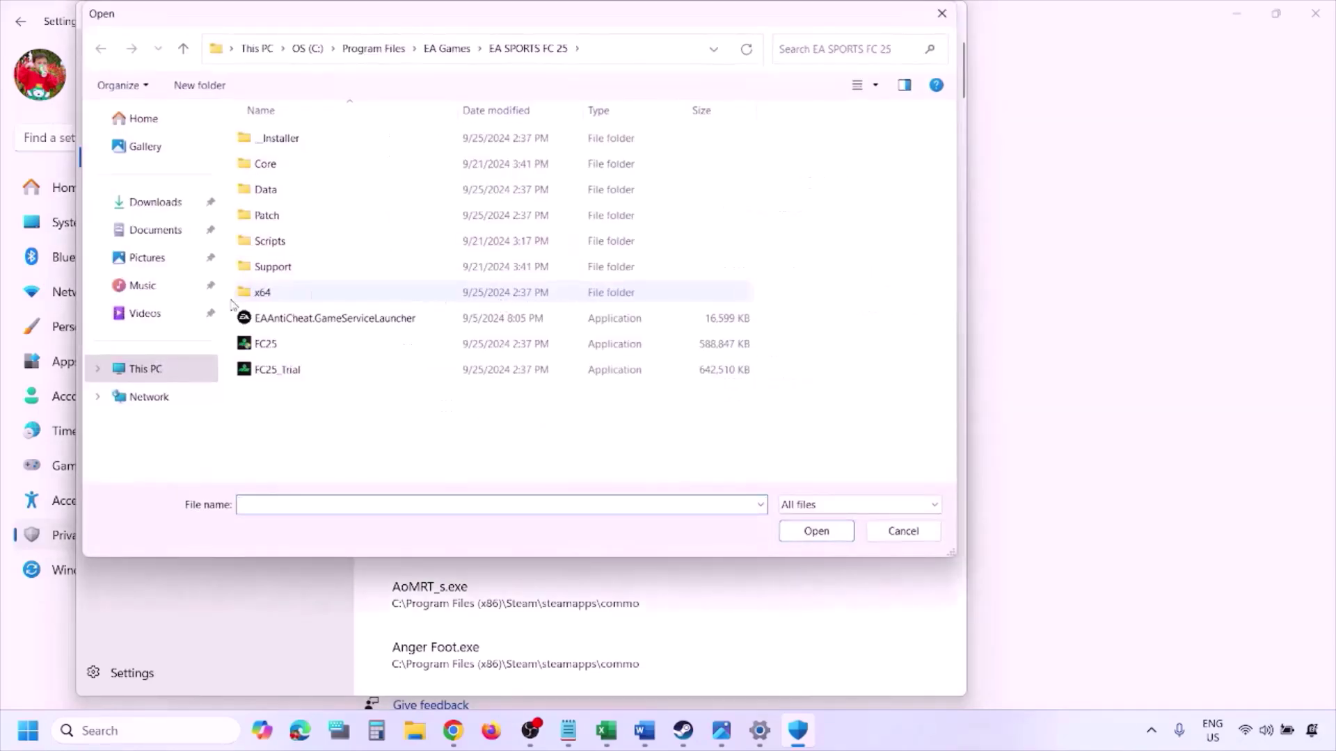
left_click(152, 374)
left_click(348, 157)
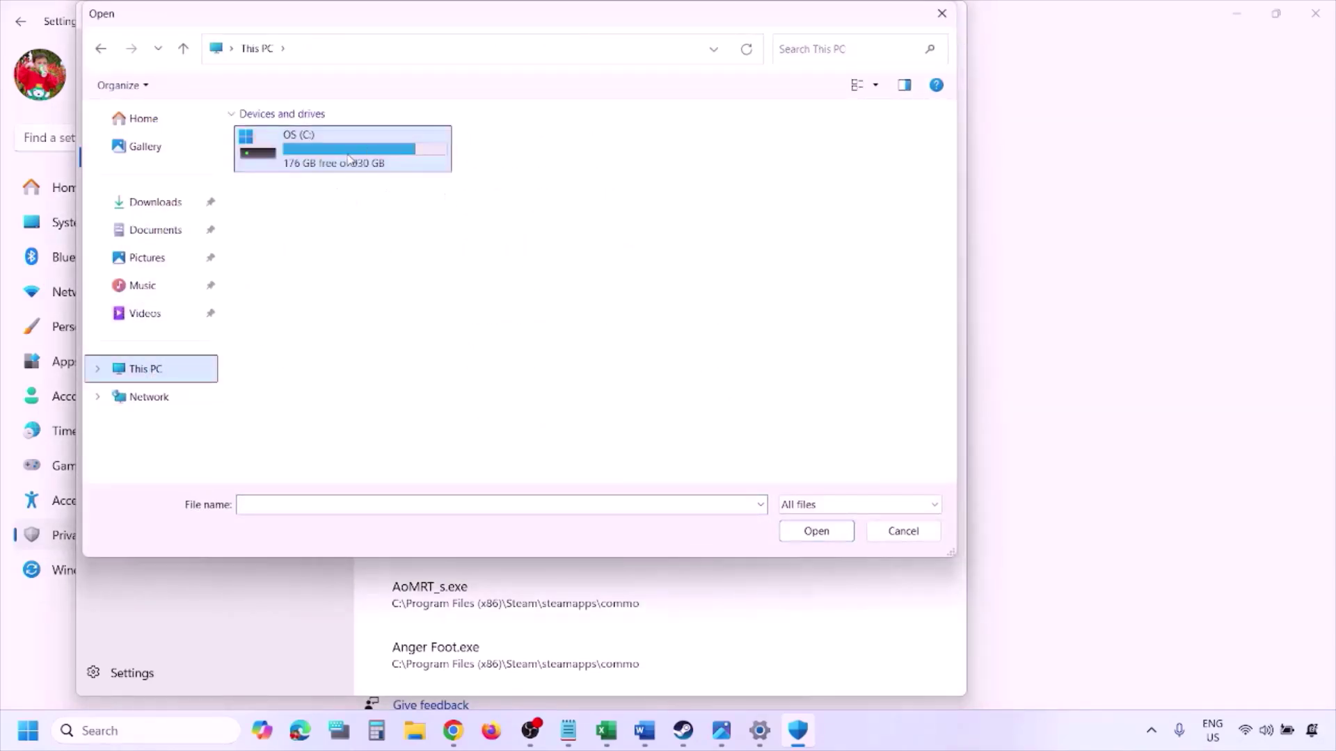
double_click(348, 157)
scroll(346, 161, "down", 3)
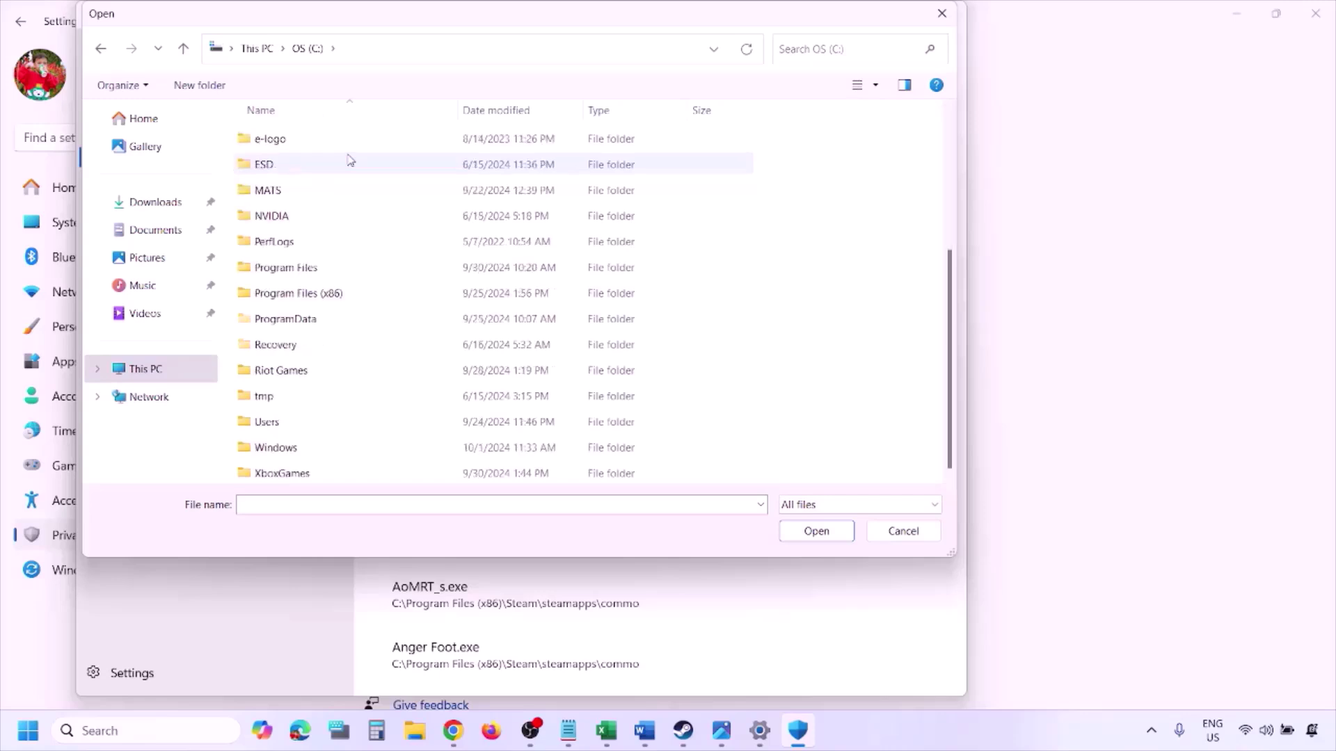
double_click(336, 293)
Step: Browse to the steamapps folder inside the Steam folder, and cancel the file selection
scroll(337, 292, "down", 4)
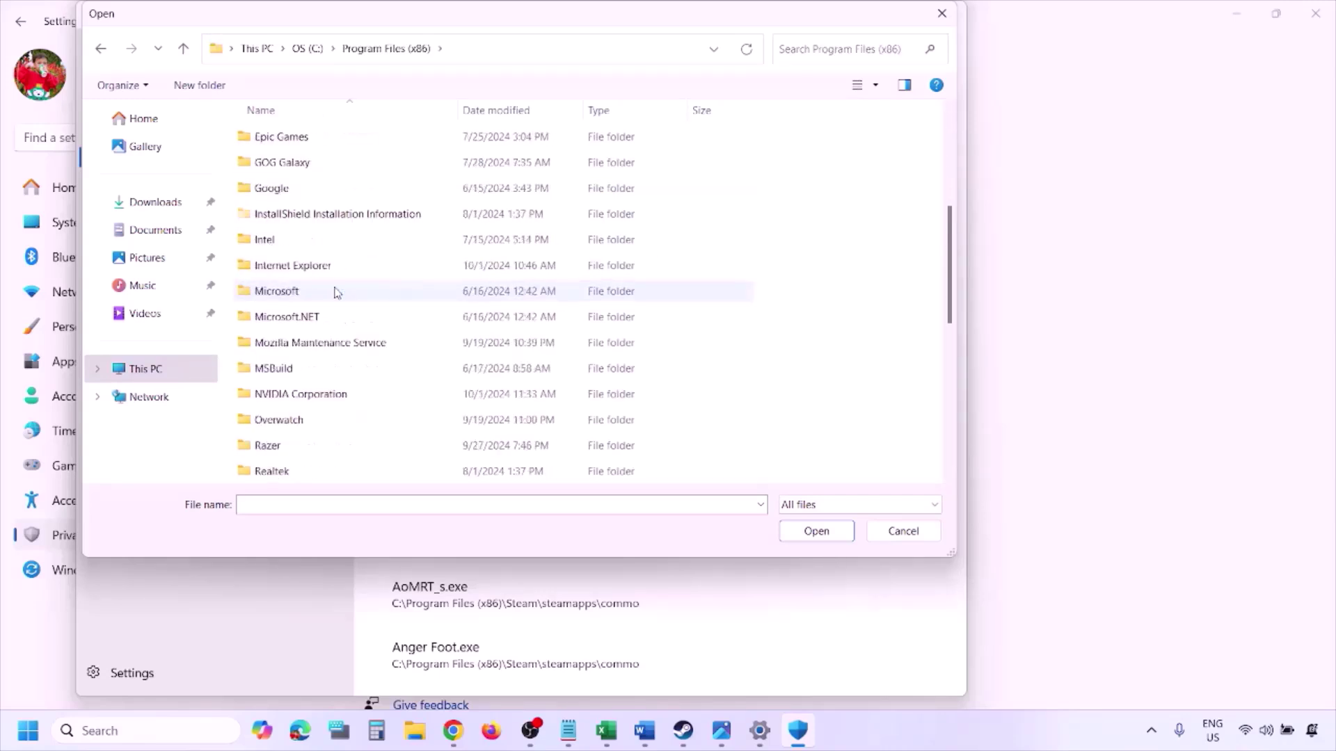
scroll(336, 291, "down", 4)
double_click(299, 238)
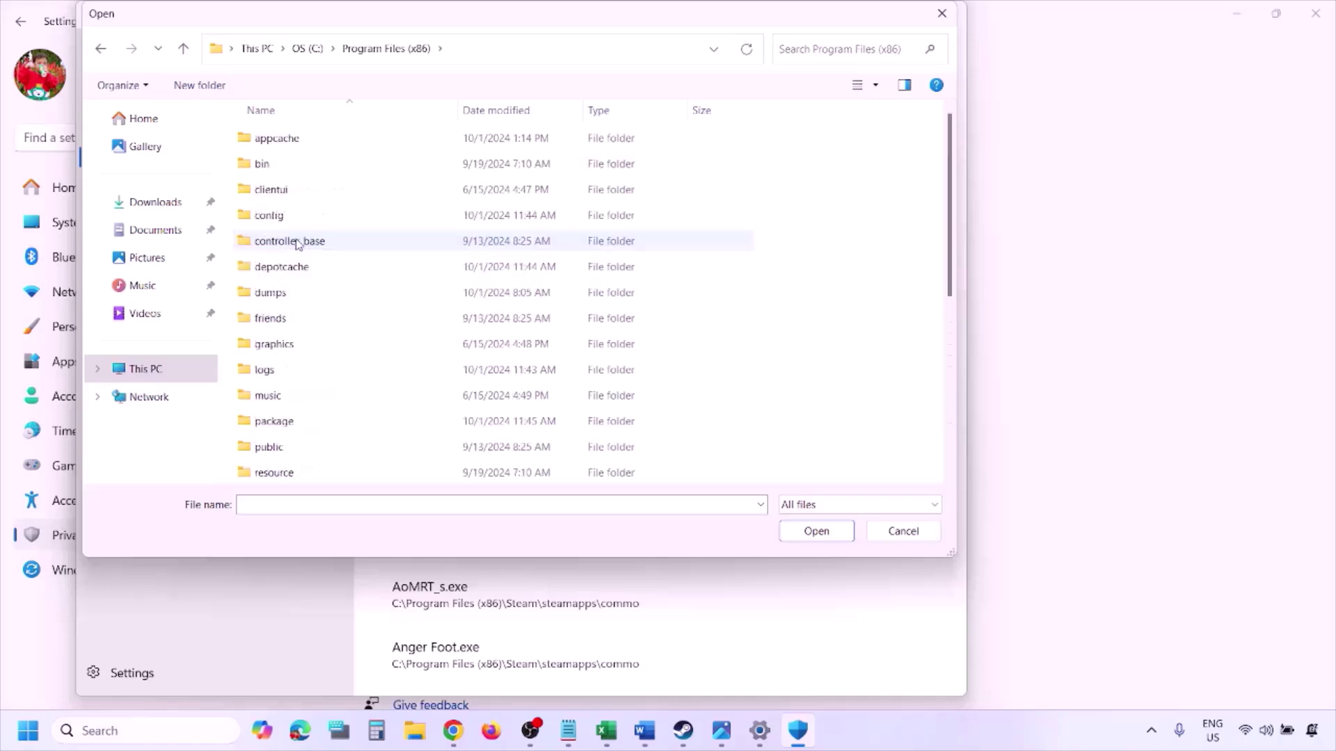
scroll(307, 306, "down", 4)
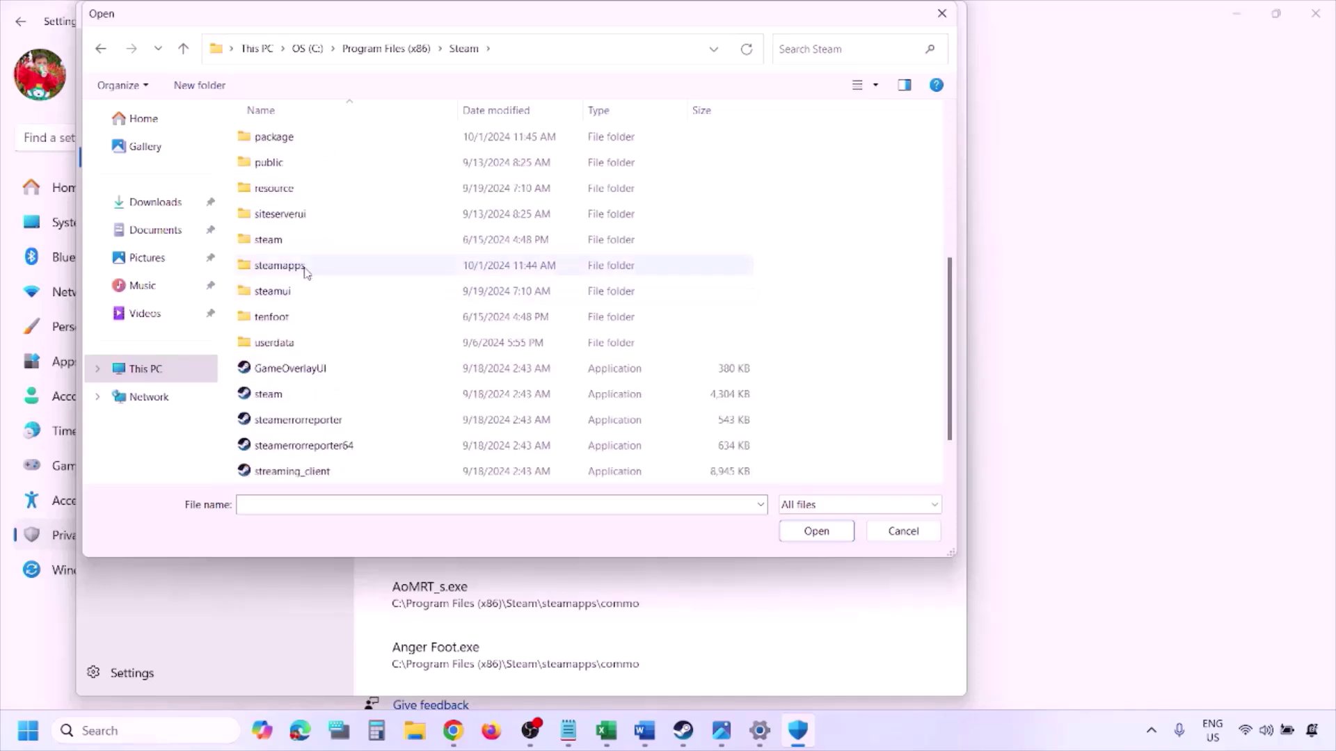
left_click(306, 268)
double_click(306, 270)
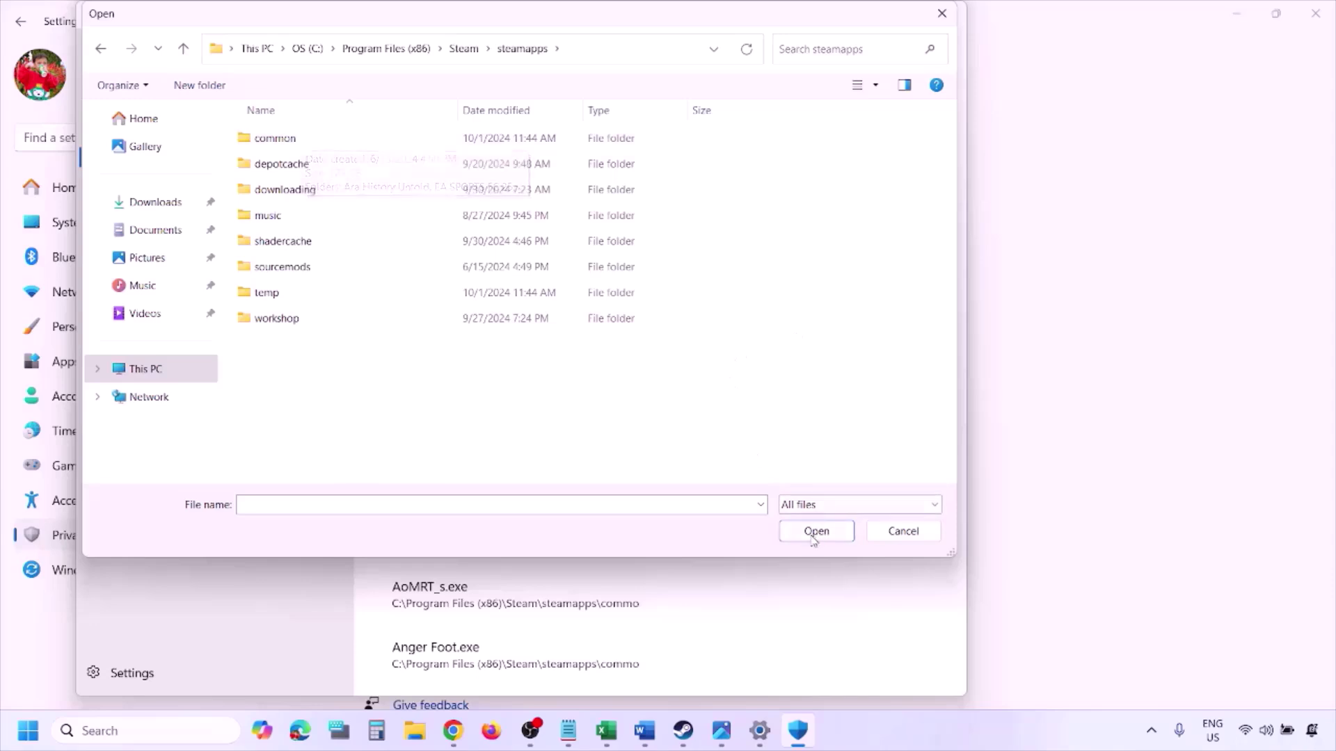
left_click(902, 531)
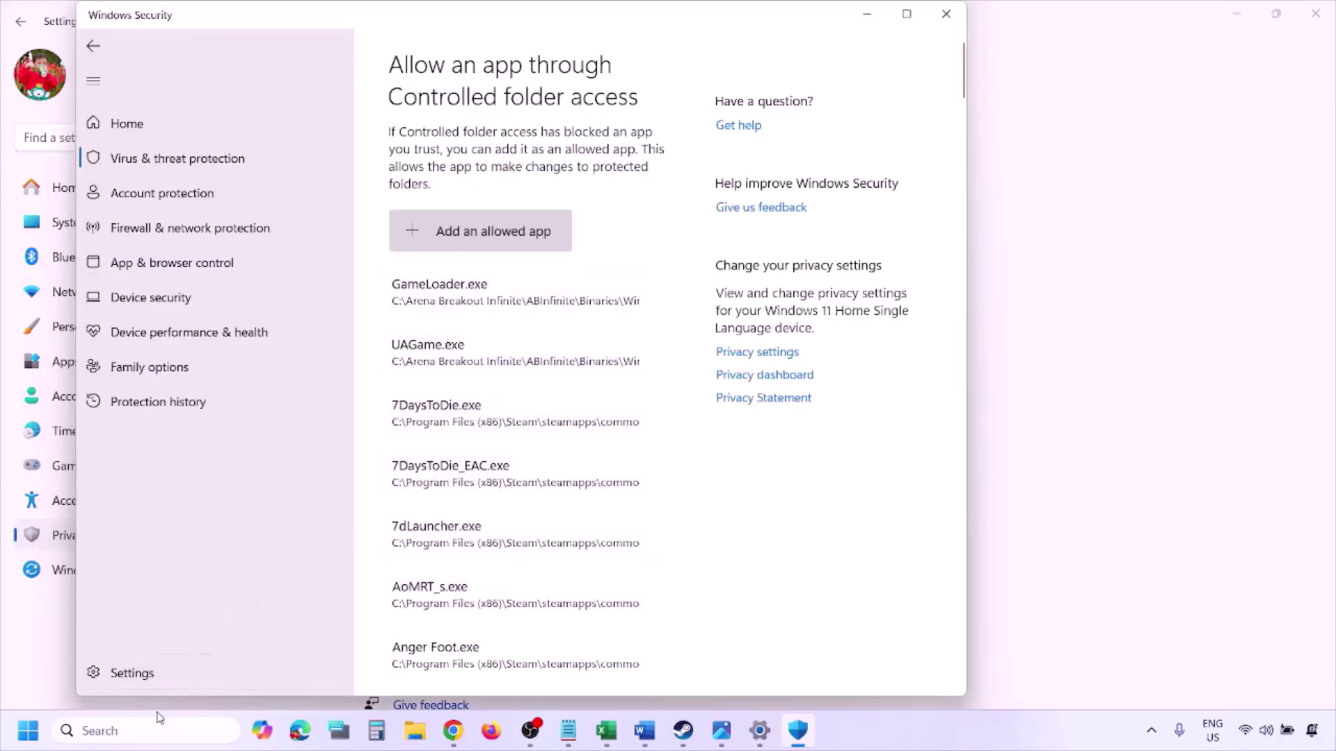
Step: Search for Control Panel and open the list of apps allowed through Windows Defender Firewall
left_click(138, 730)
type("ontrol")
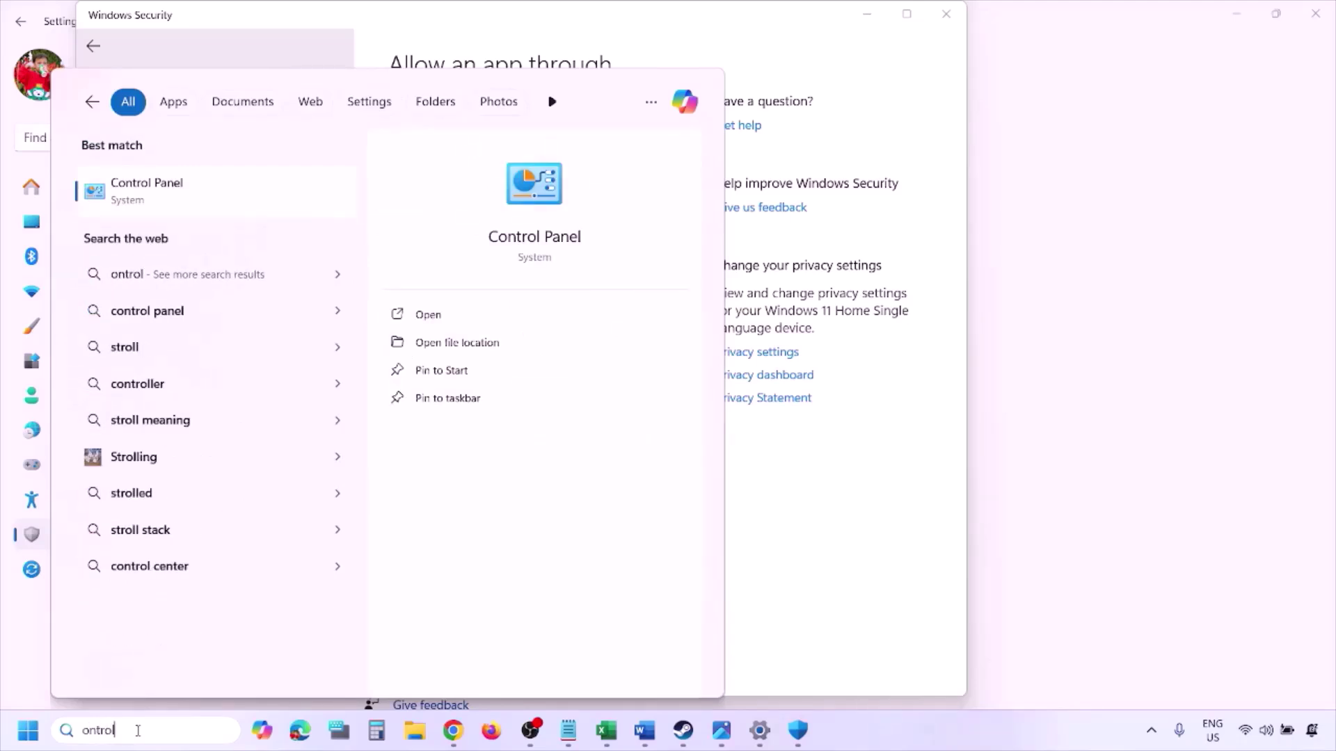
key("Return")
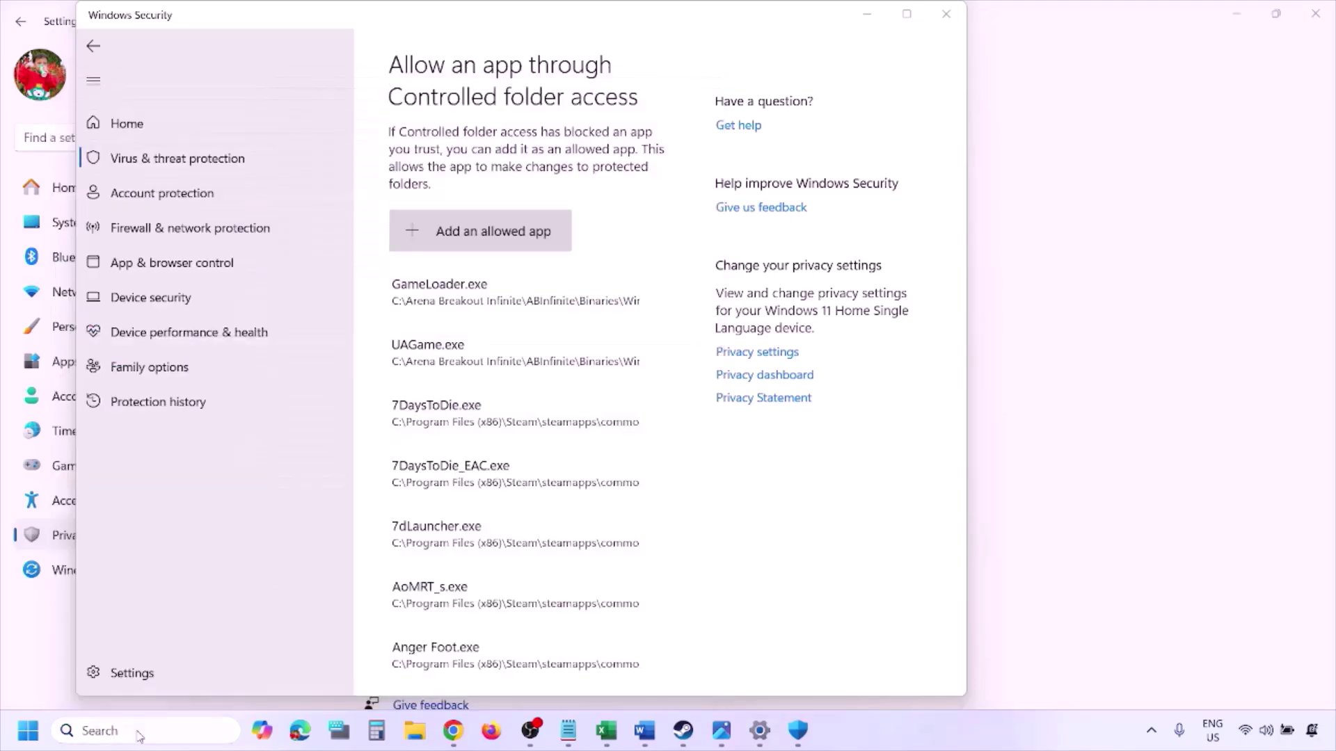
left_click(459, 141)
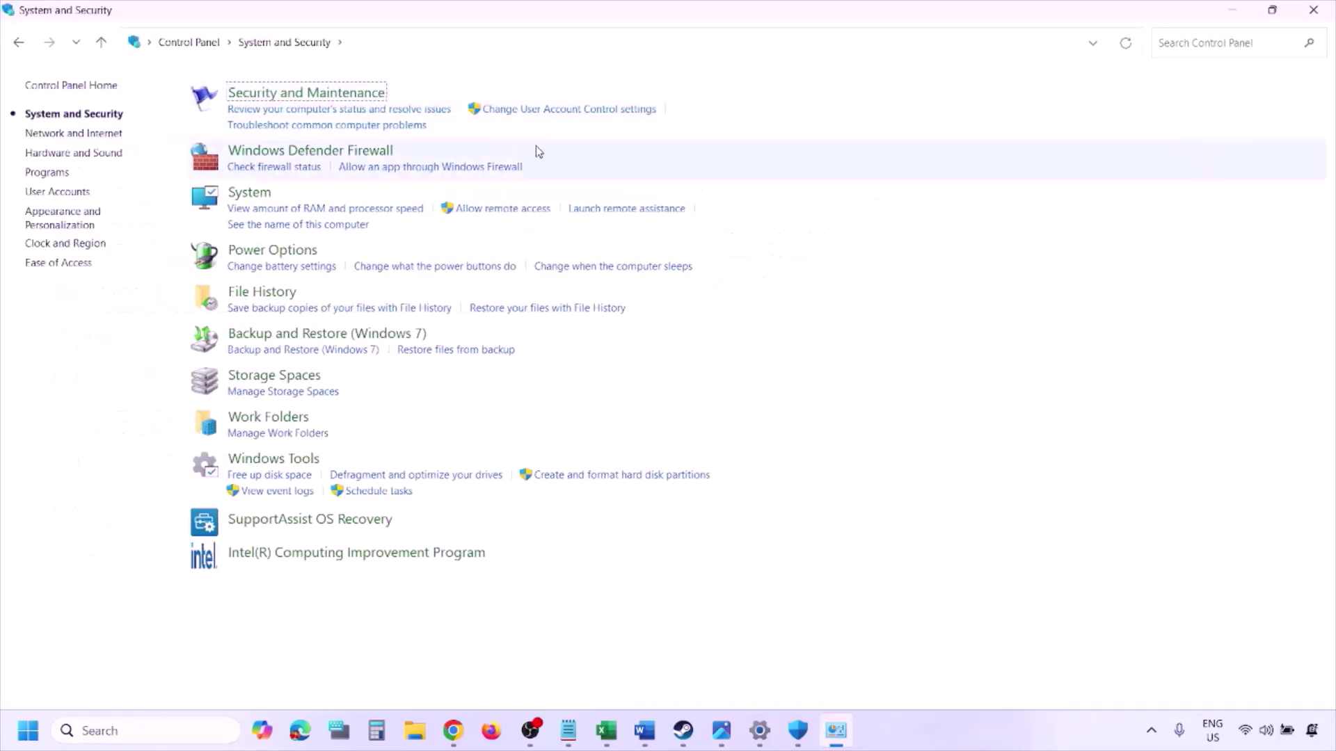
left_click(359, 152)
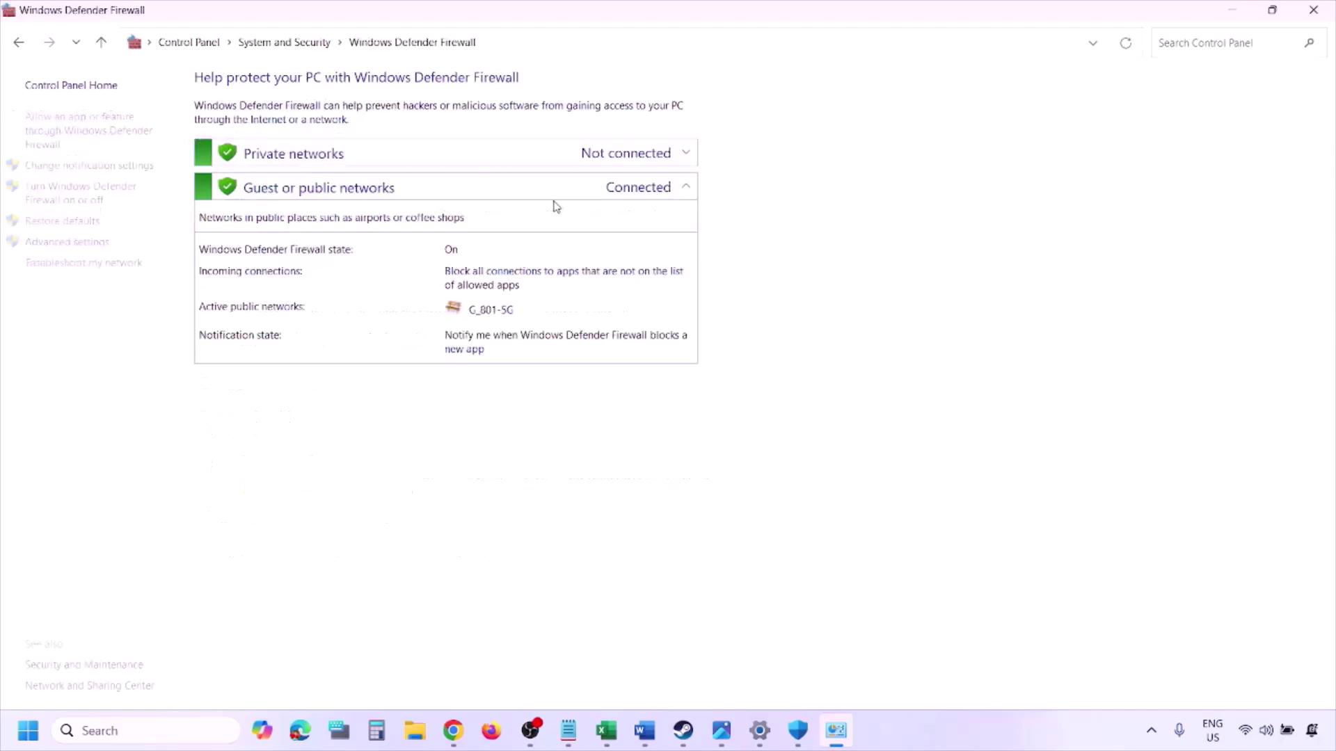
left_click(91, 129)
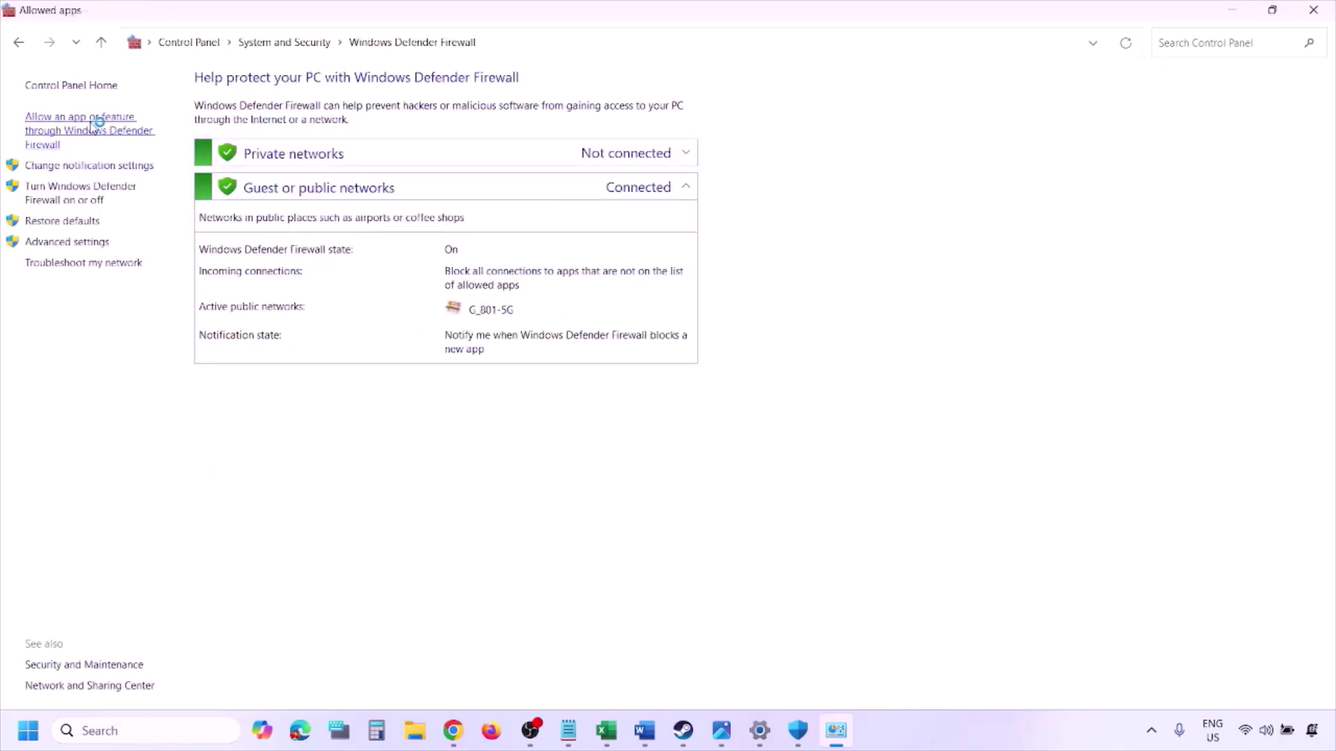
Step: Try to add another app to the firewall's allowed apps by browsing This PC, and close the Allowed apps window without adding one
left_click(896, 133)
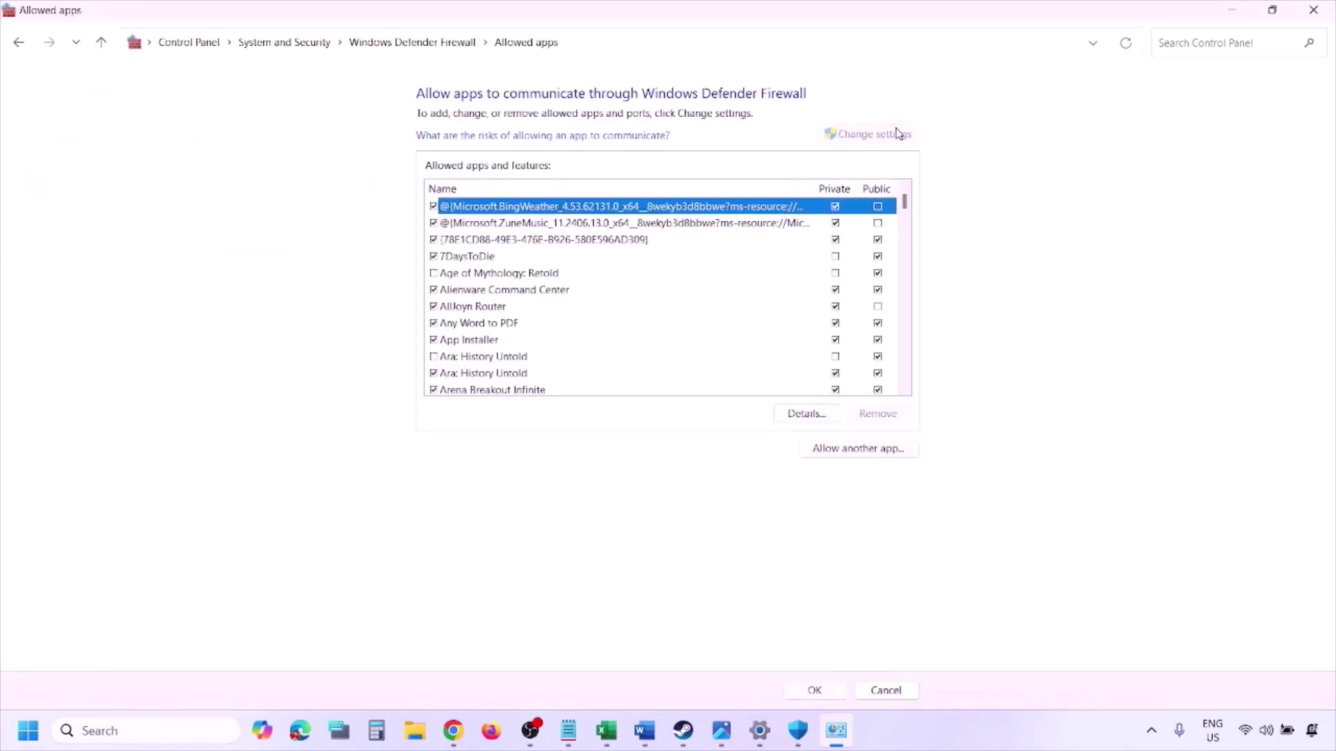
left_click(859, 450)
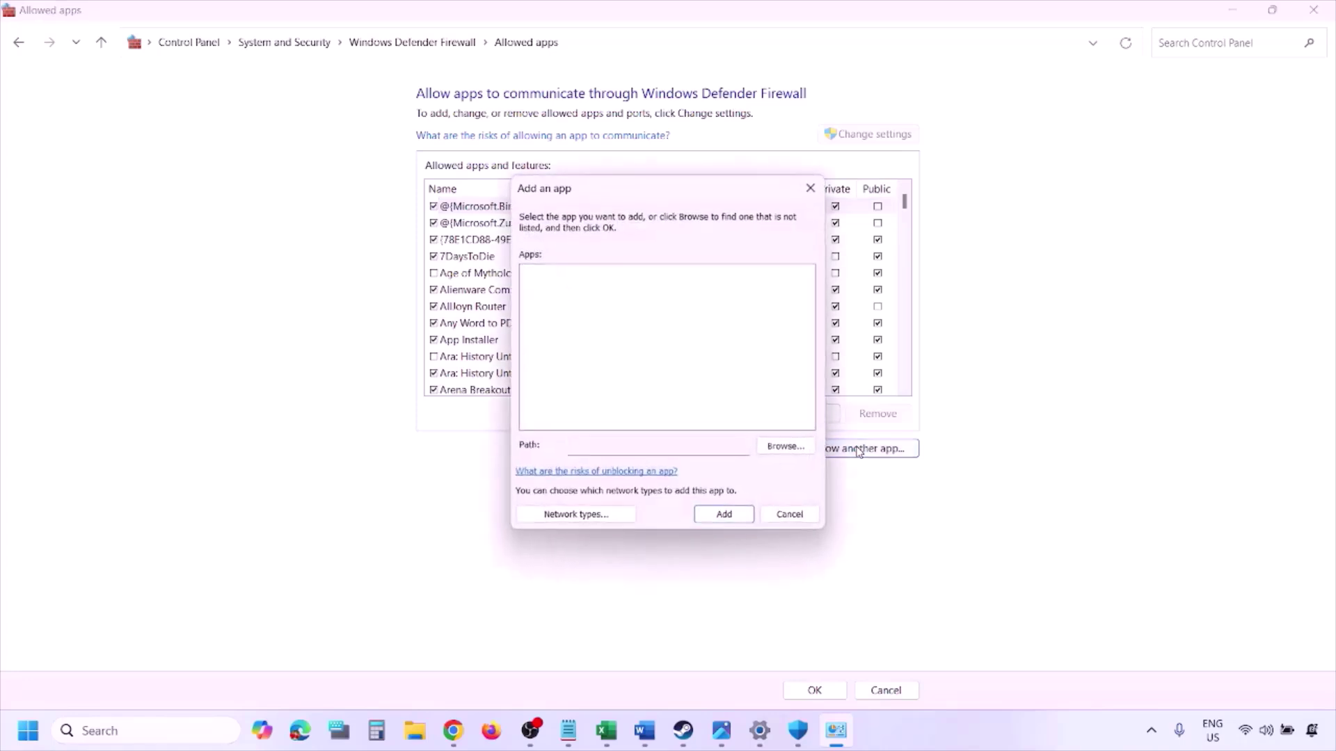
left_click(787, 447)
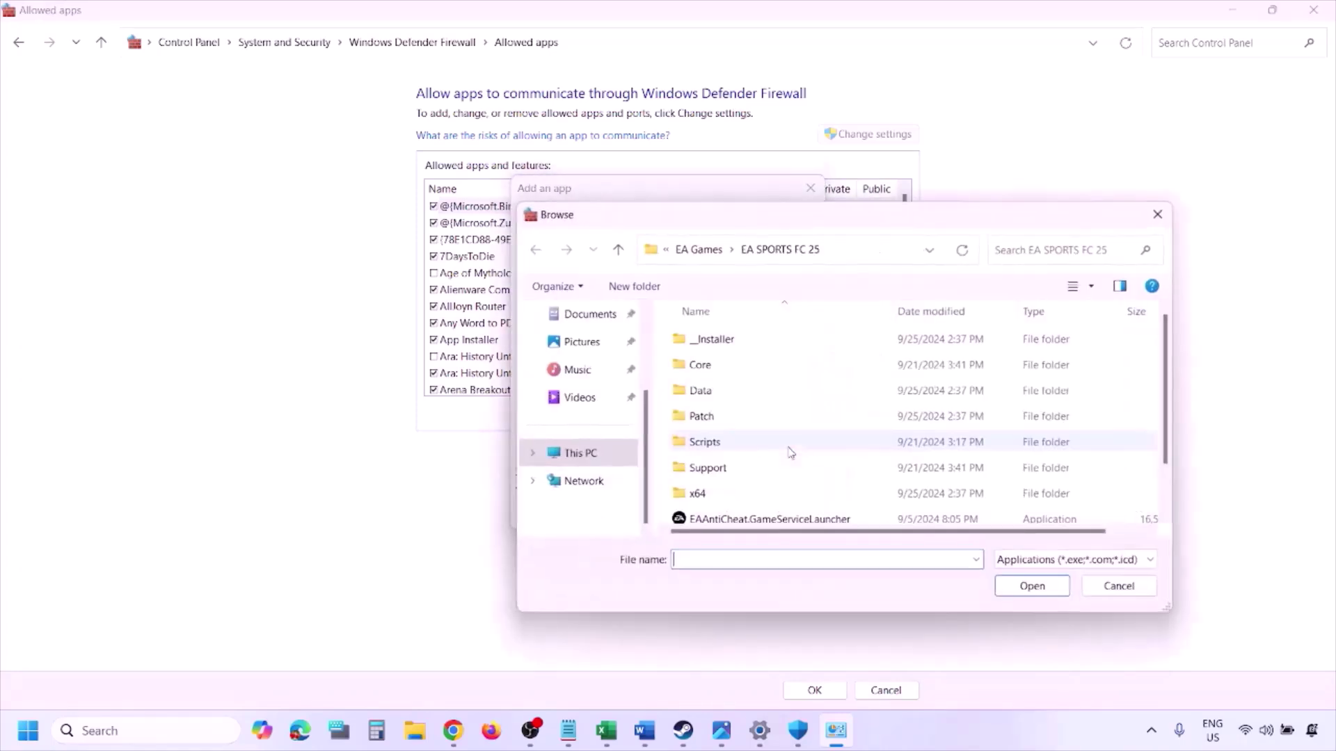
left_click(612, 459)
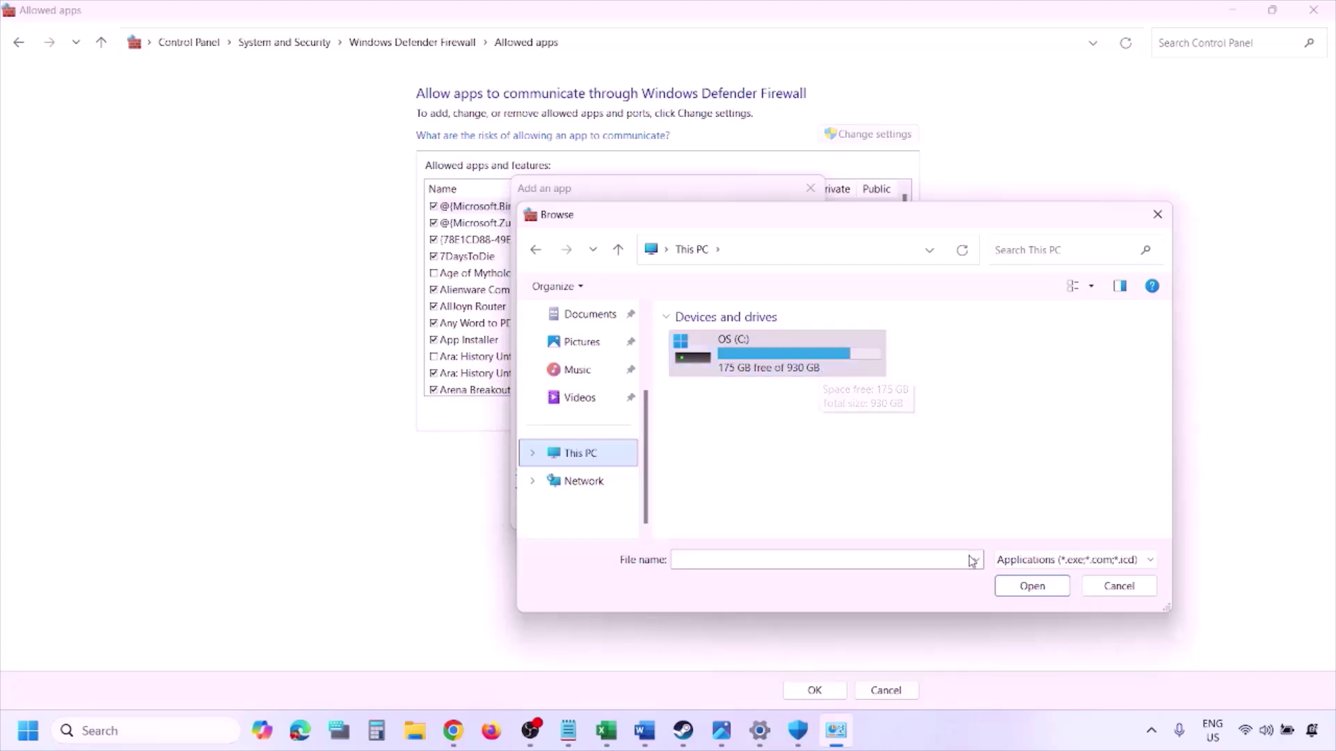
left_click(1118, 586)
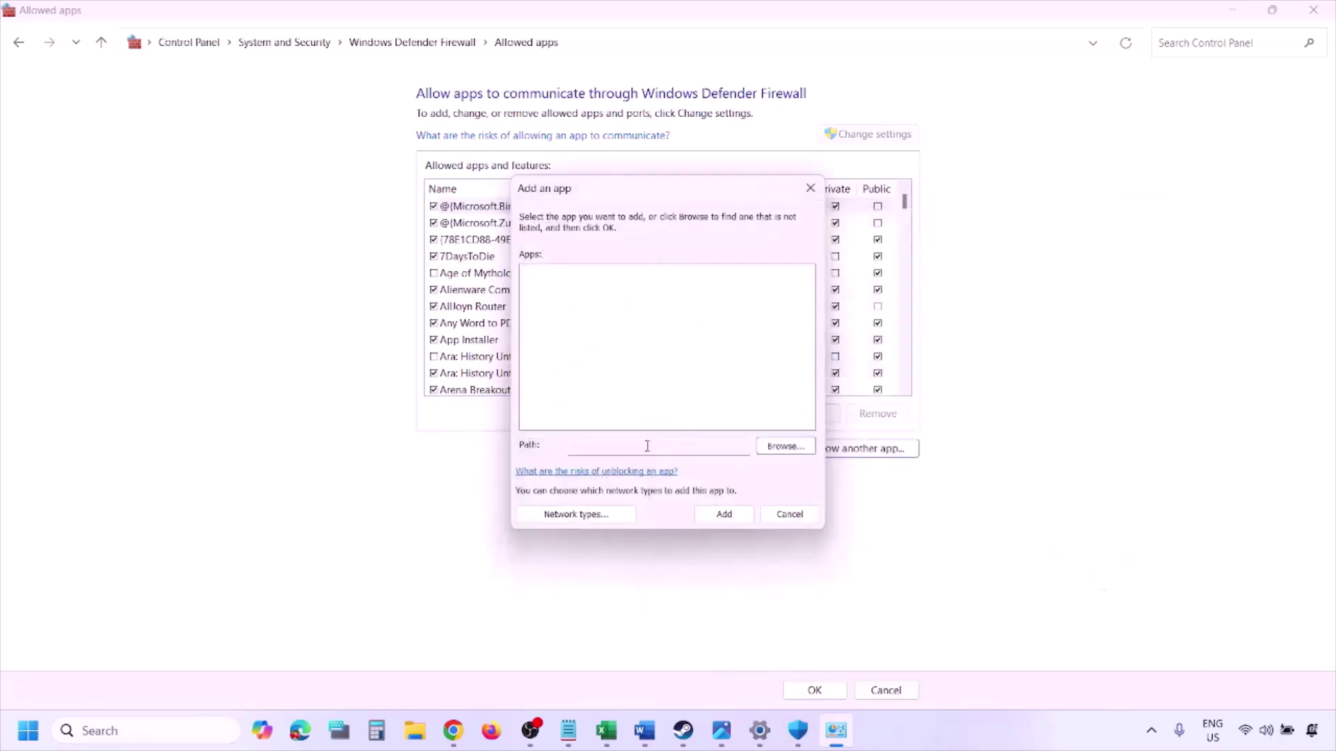
left_click(780, 516)
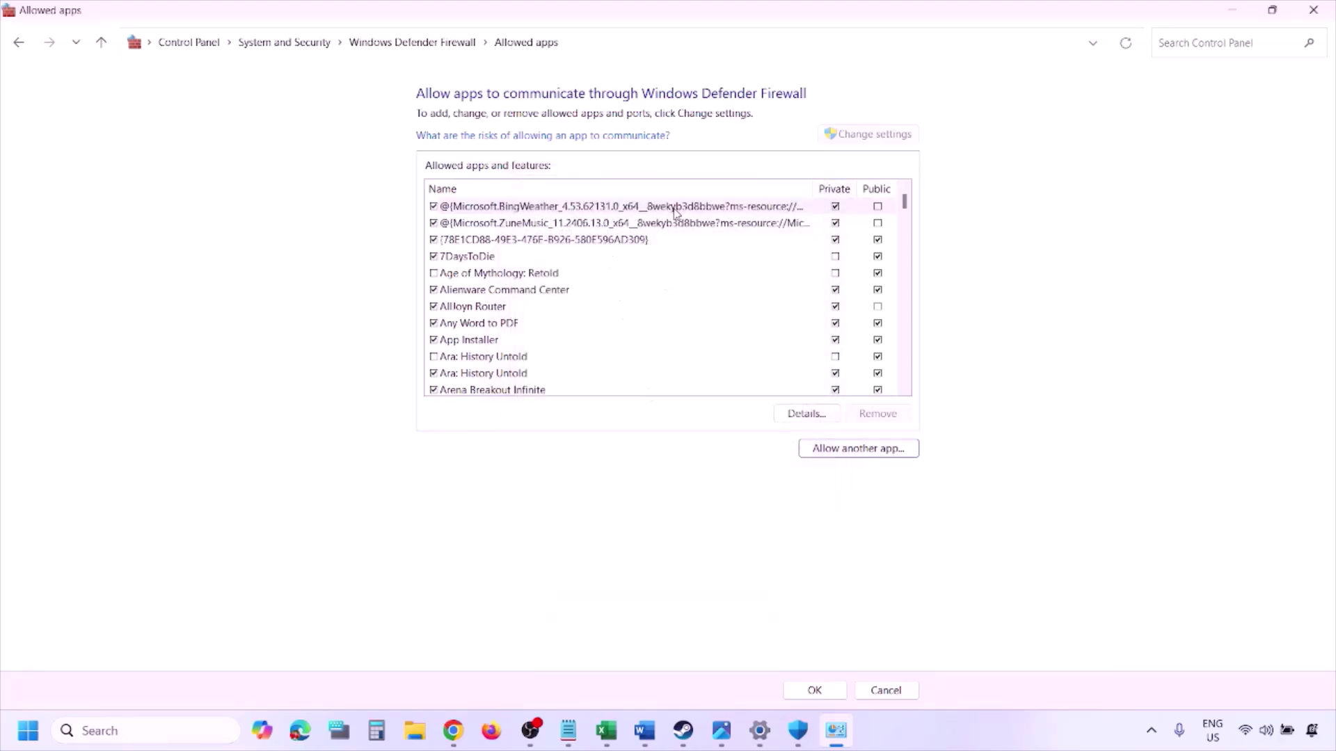
left_click(1314, 9)
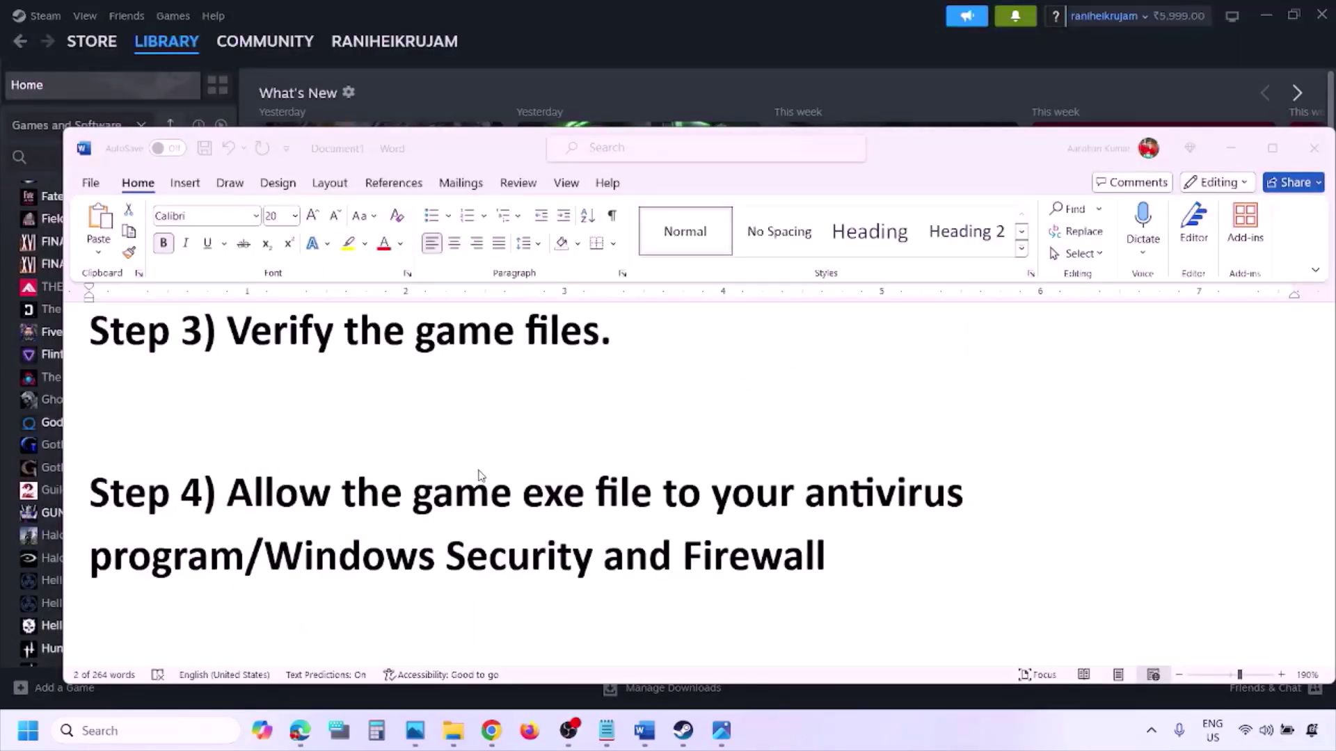
Step: Examine Step 5 in the Word document on a clean graphics driver installation, including the NVIDIA and AMD download links
scroll(478, 475, "down", 5)
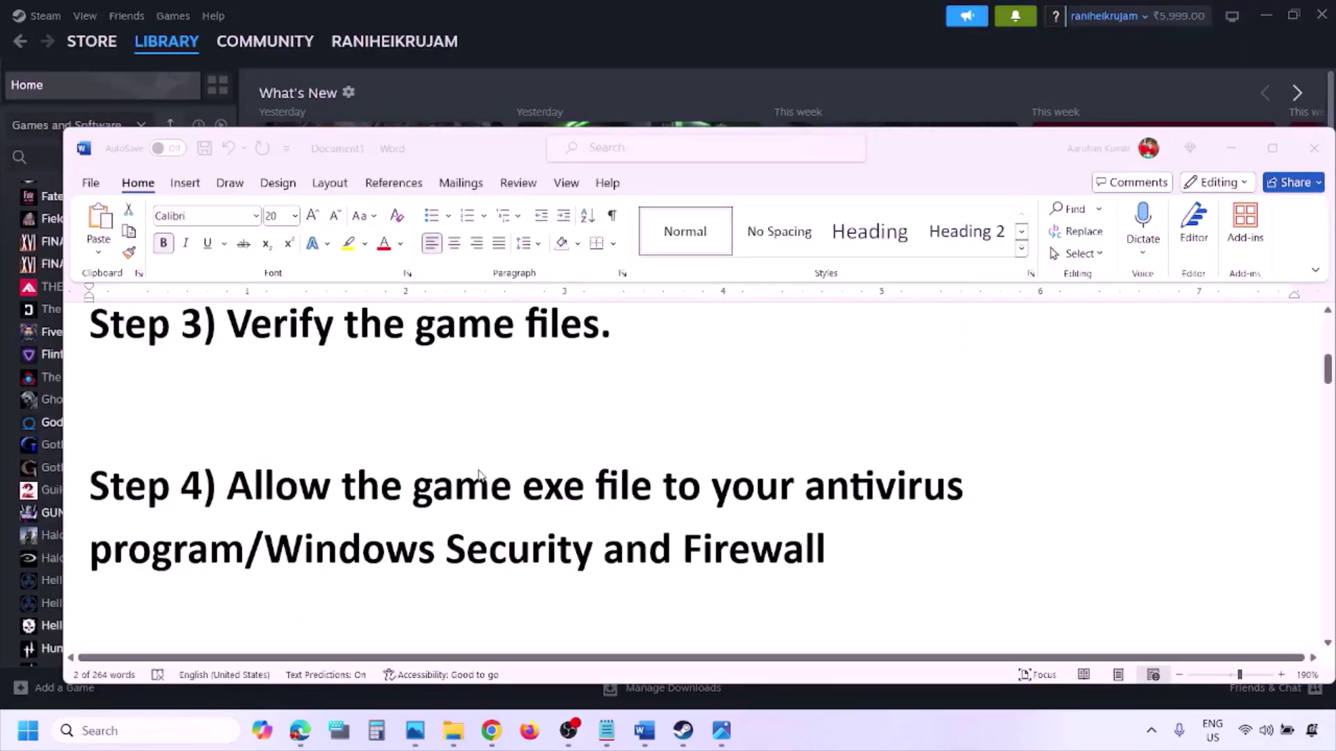
scroll(437, 500, "down", 3)
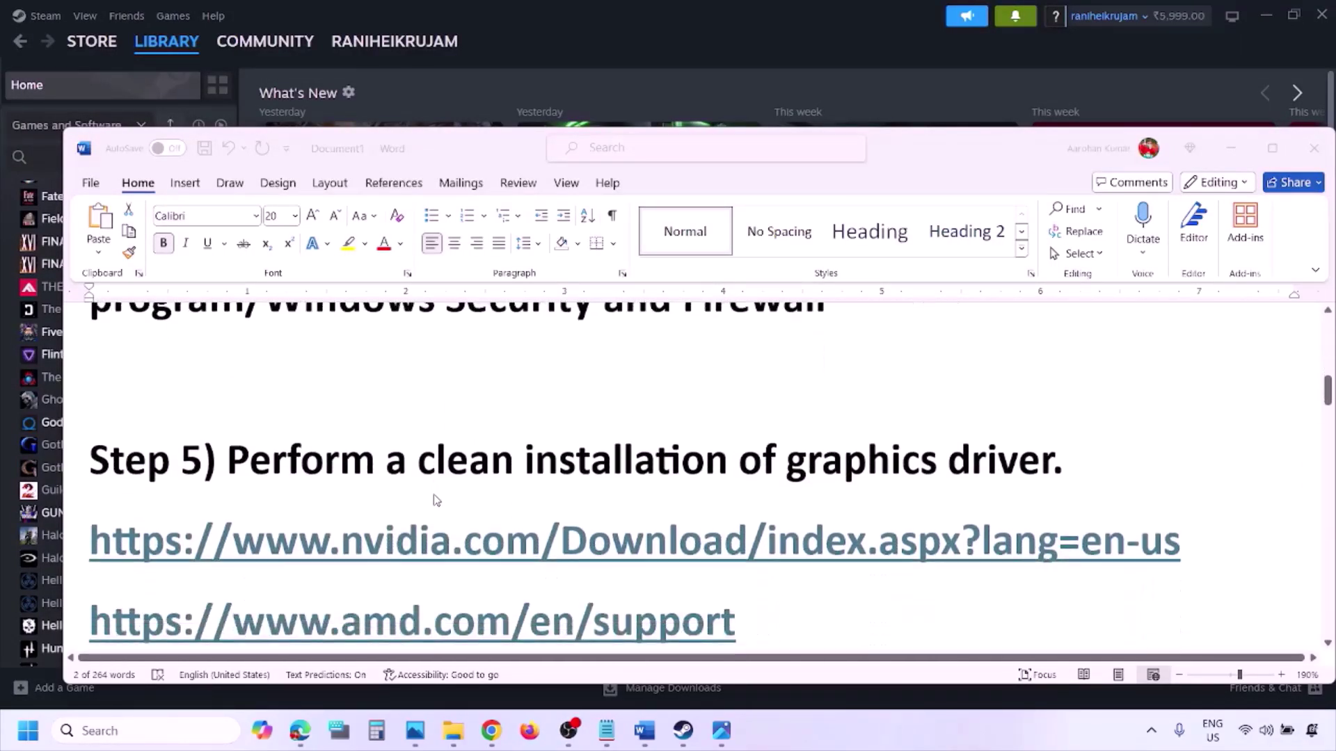
double_click(324, 457)
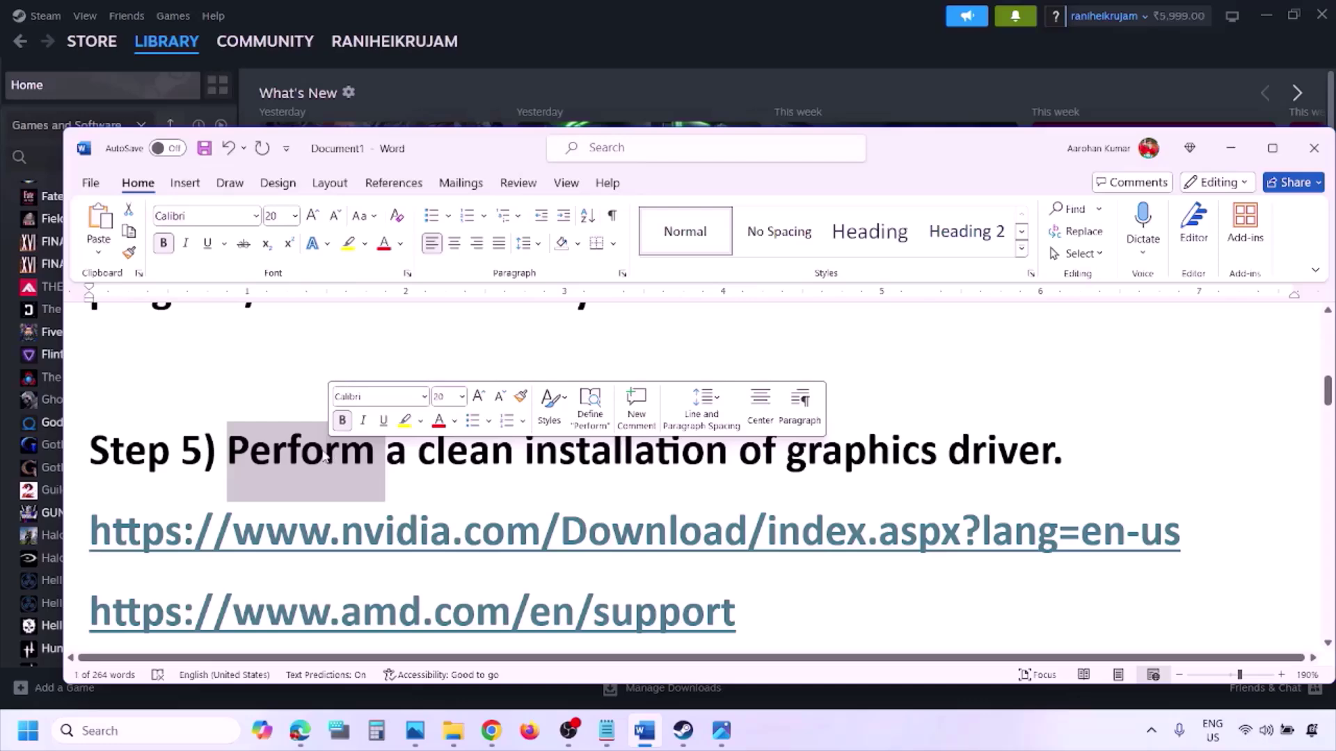
left_click_drag(300, 532, 480, 536)
scroll(480, 546, "down", 1)
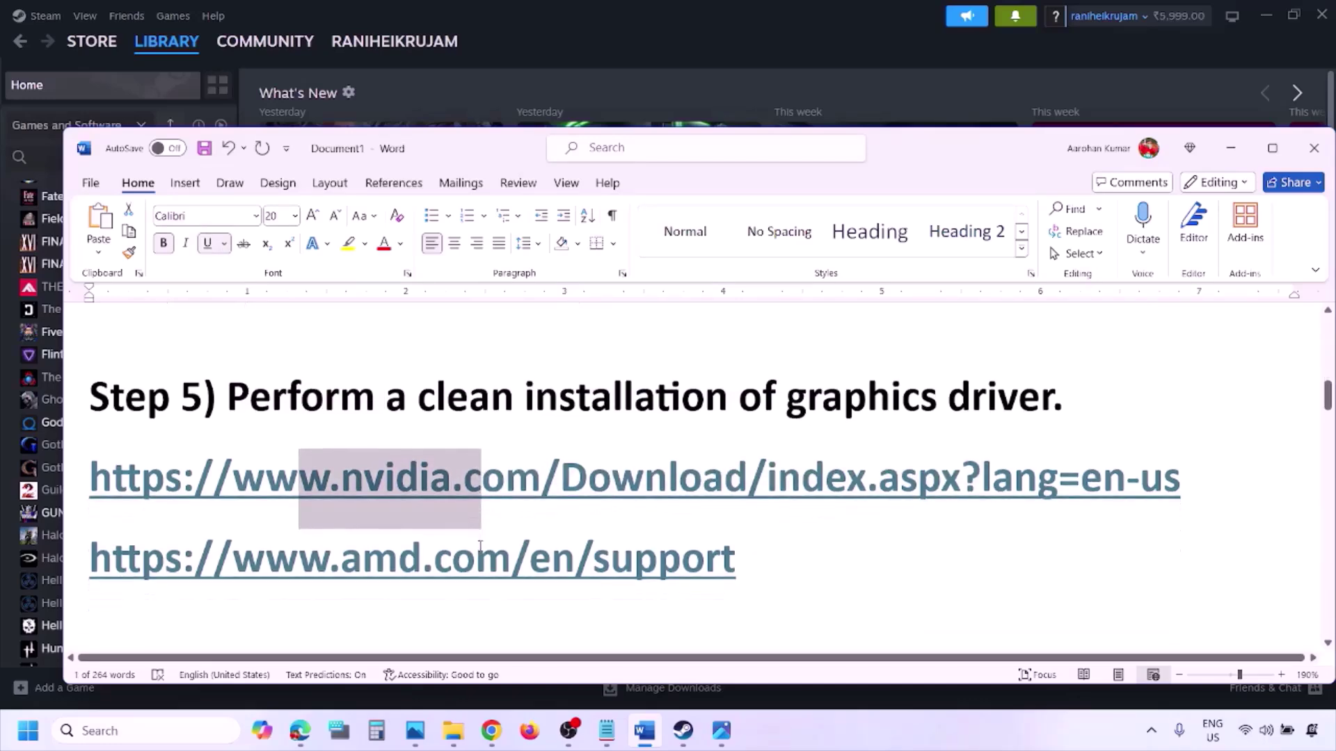
left_click_drag(300, 560, 701, 560)
left_click(878, 720)
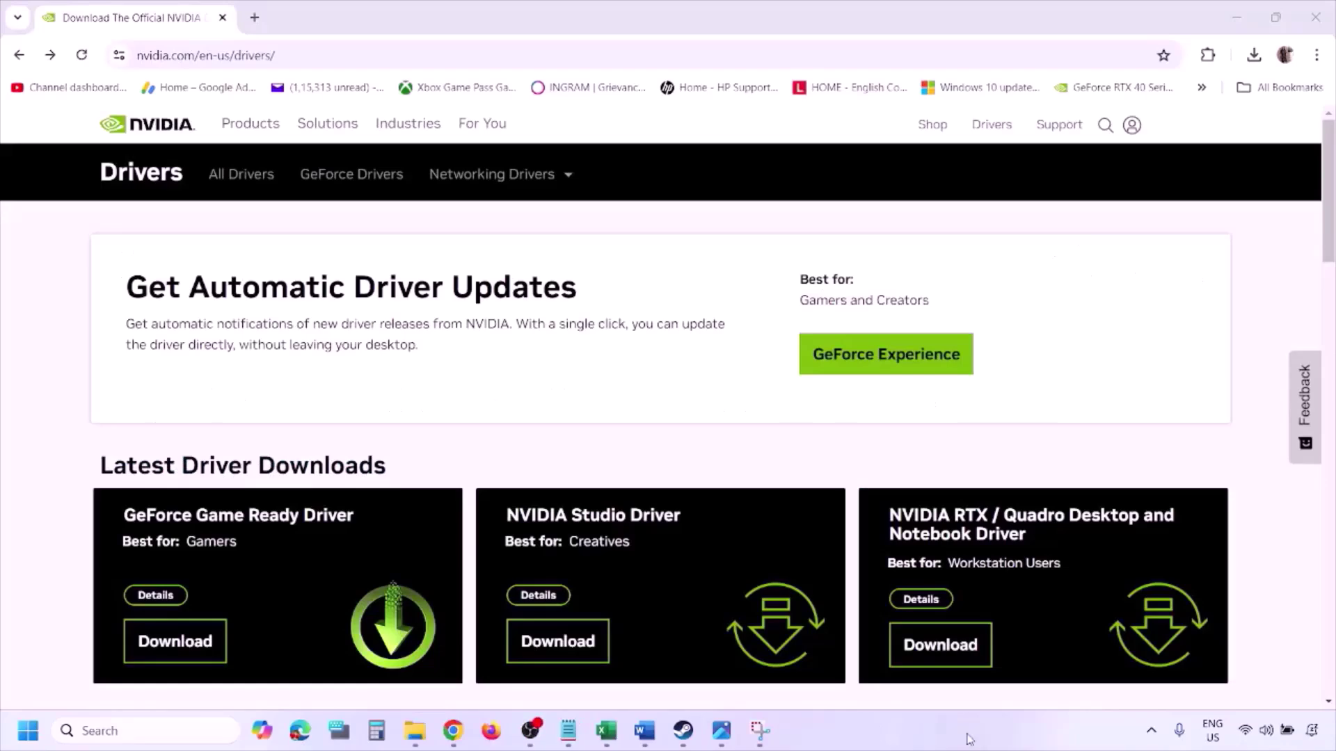
Step: On NVIDIA's driver page in Chrome, find drivers for the GeForce RTX 3050 Laptop GPU with Windows 11 as the operating system
scroll(312, 426, "down", 9)
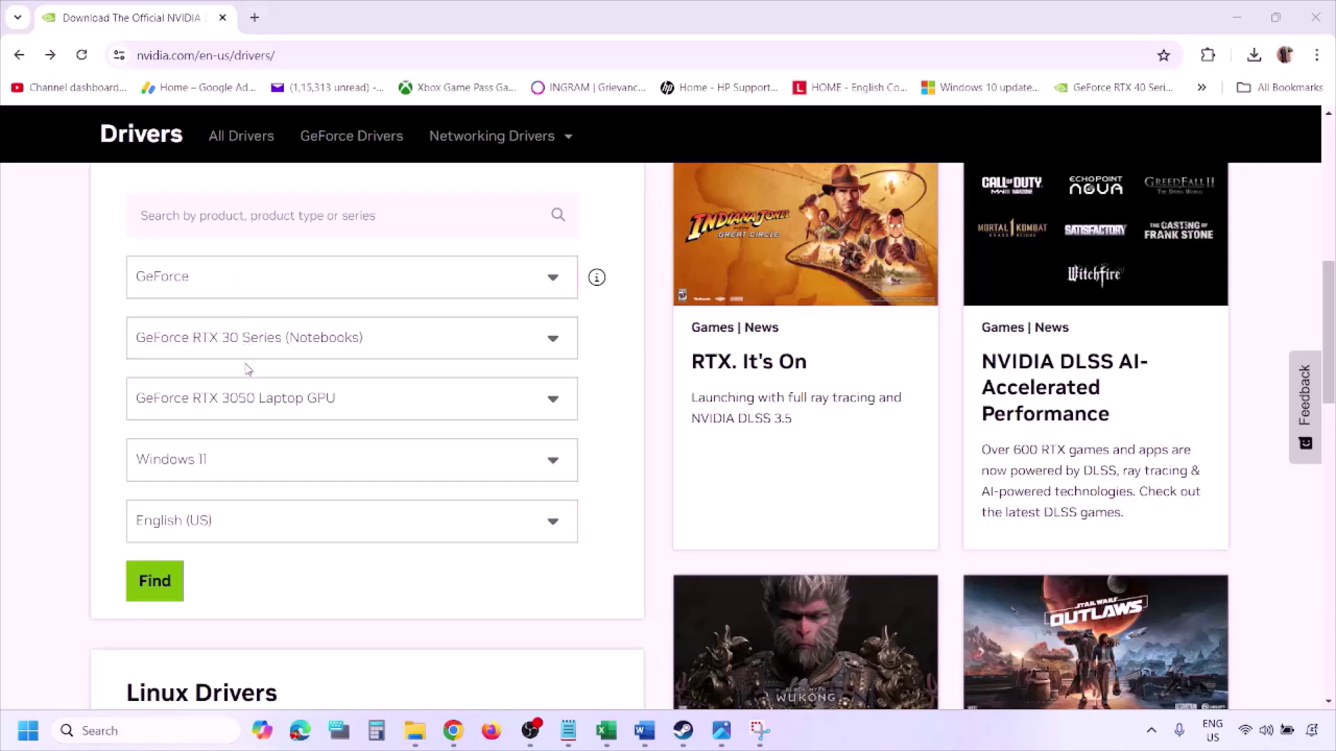
left_click(222, 465)
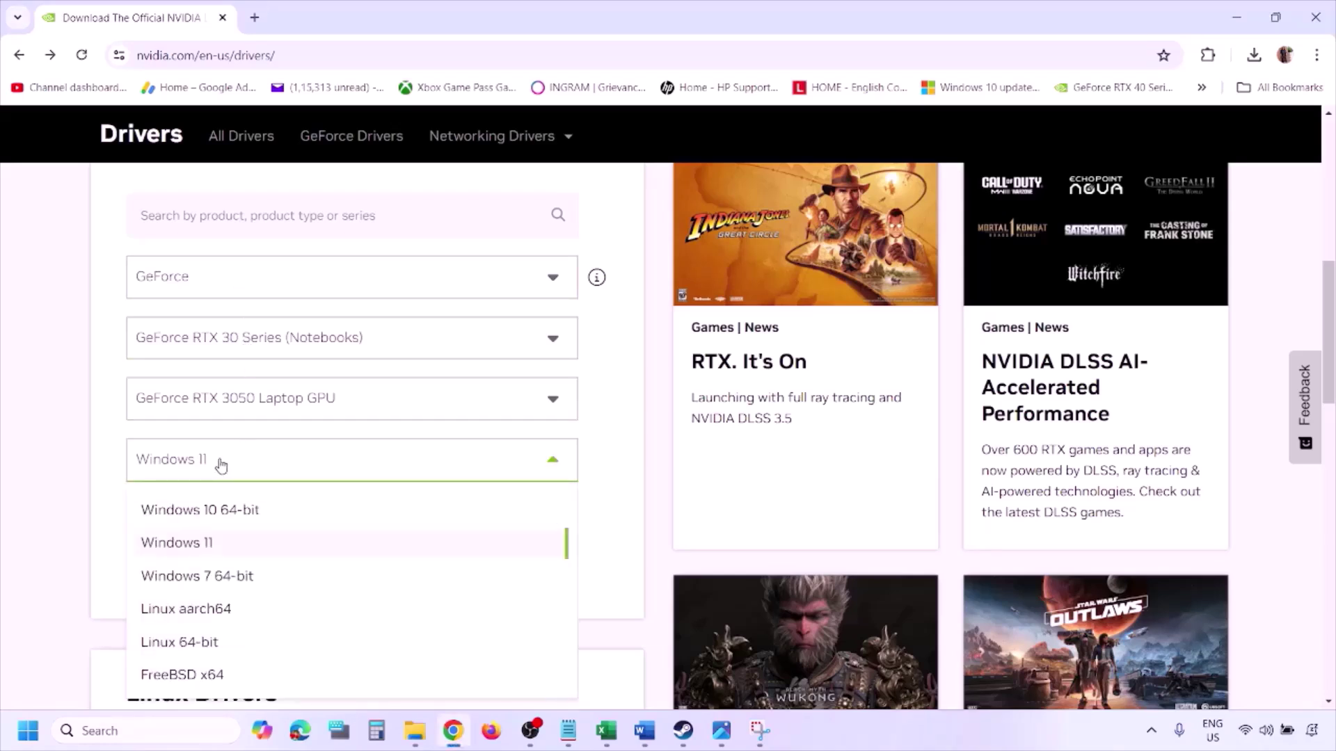
left_click(194, 544)
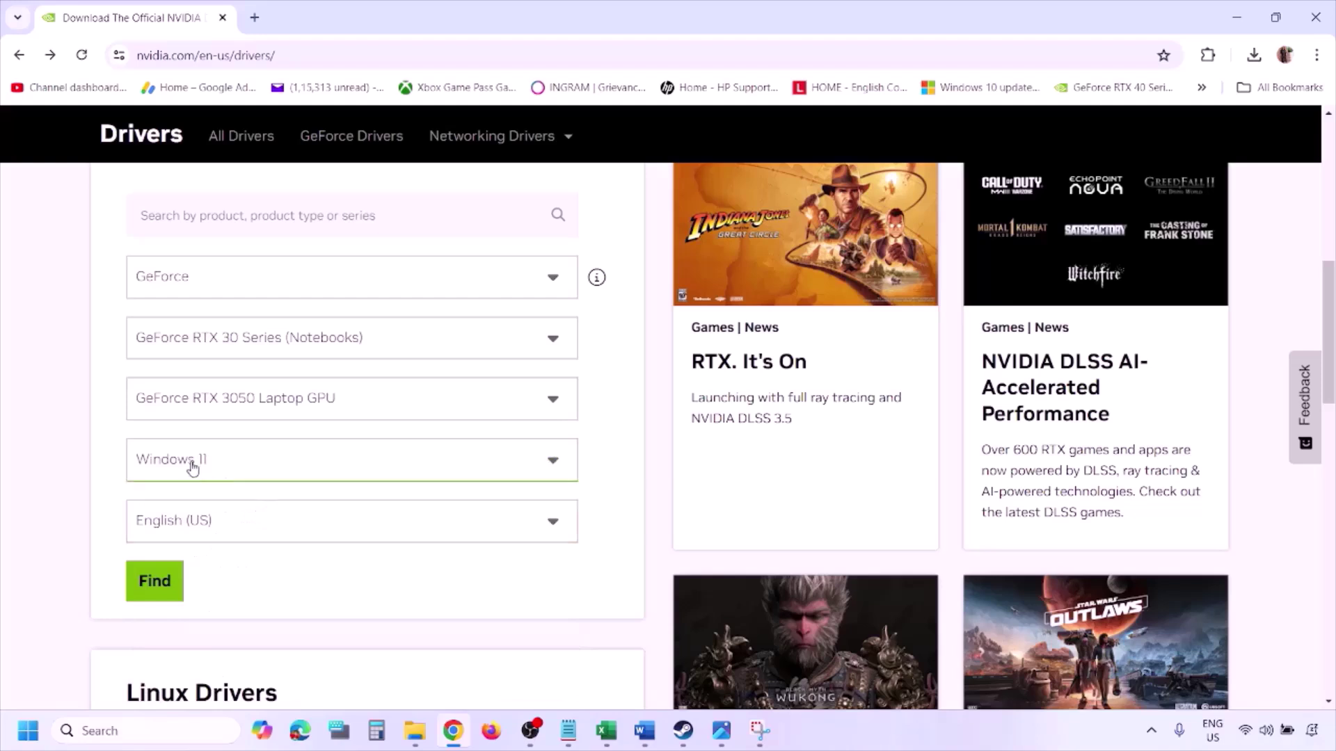
left_click(150, 582)
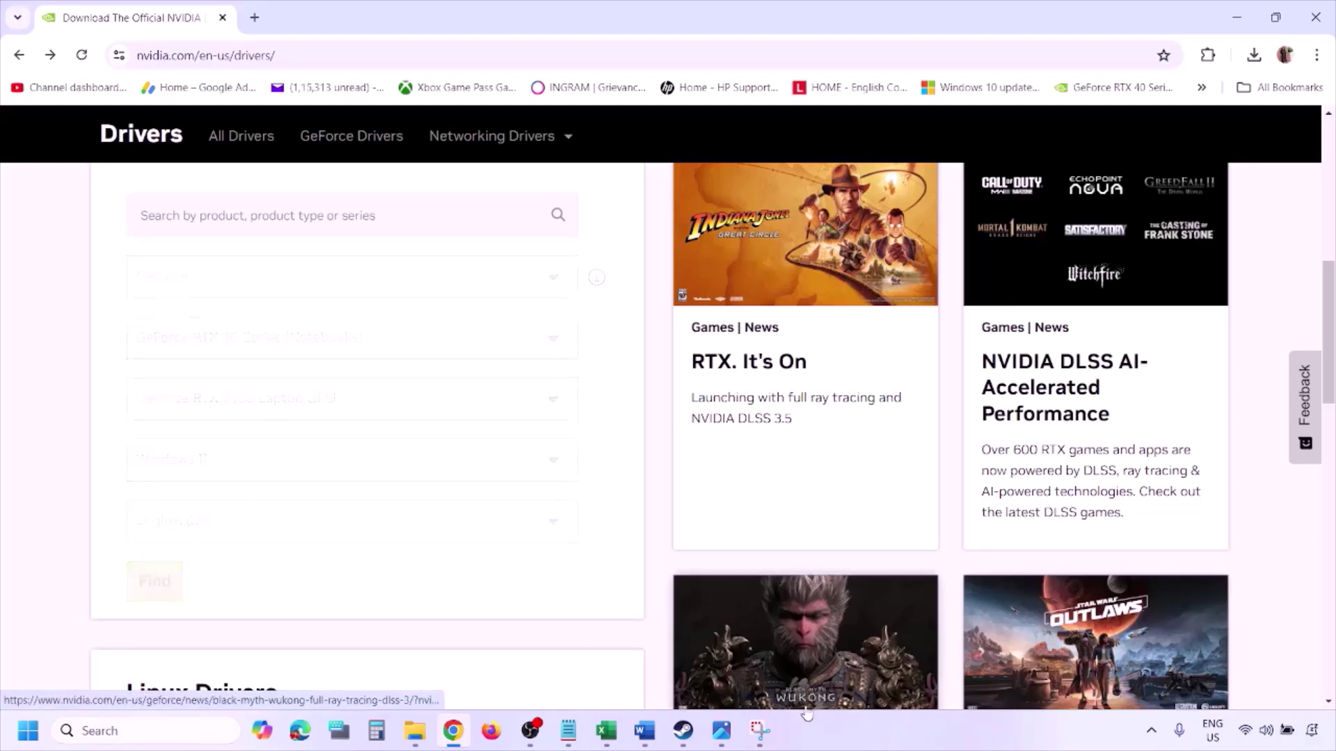
Step: Switch to the Photos app and view images 1.png through 5.png on downloading and clean-installing the NVIDIA driver
left_click(719, 647)
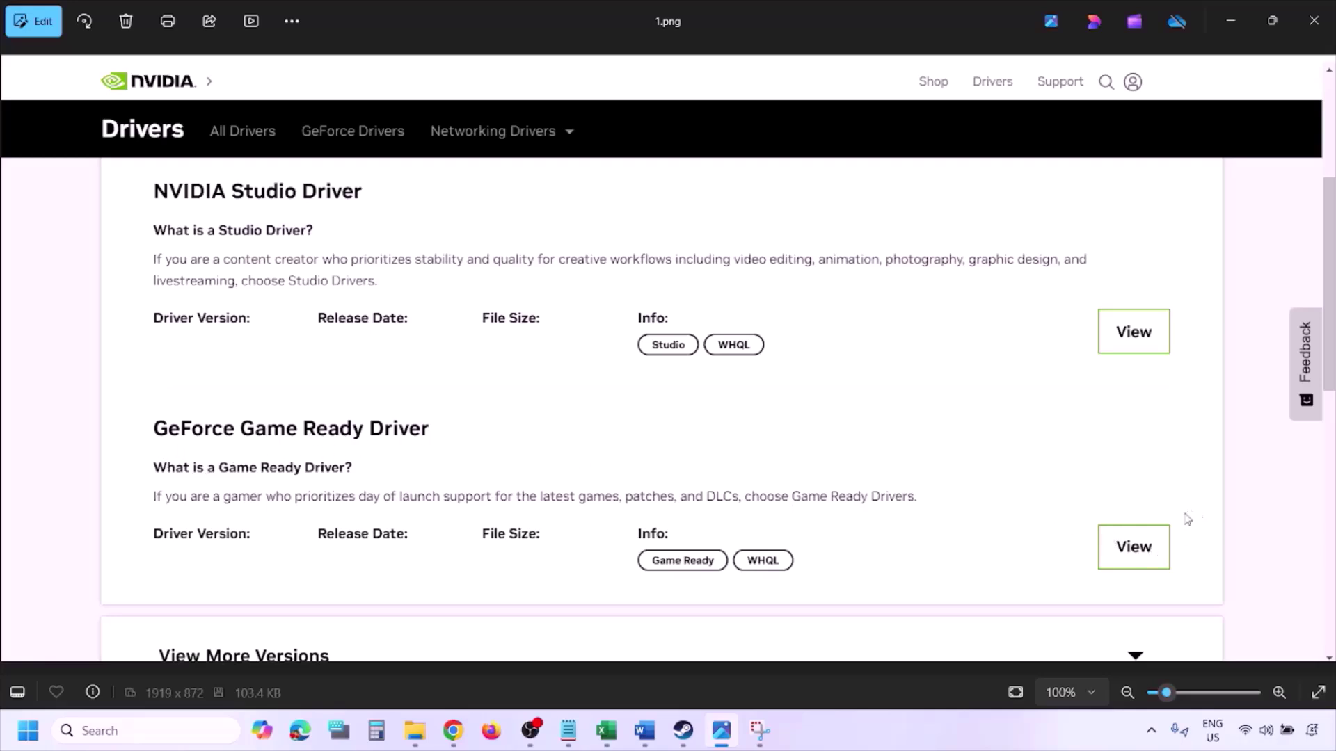
key("Right")
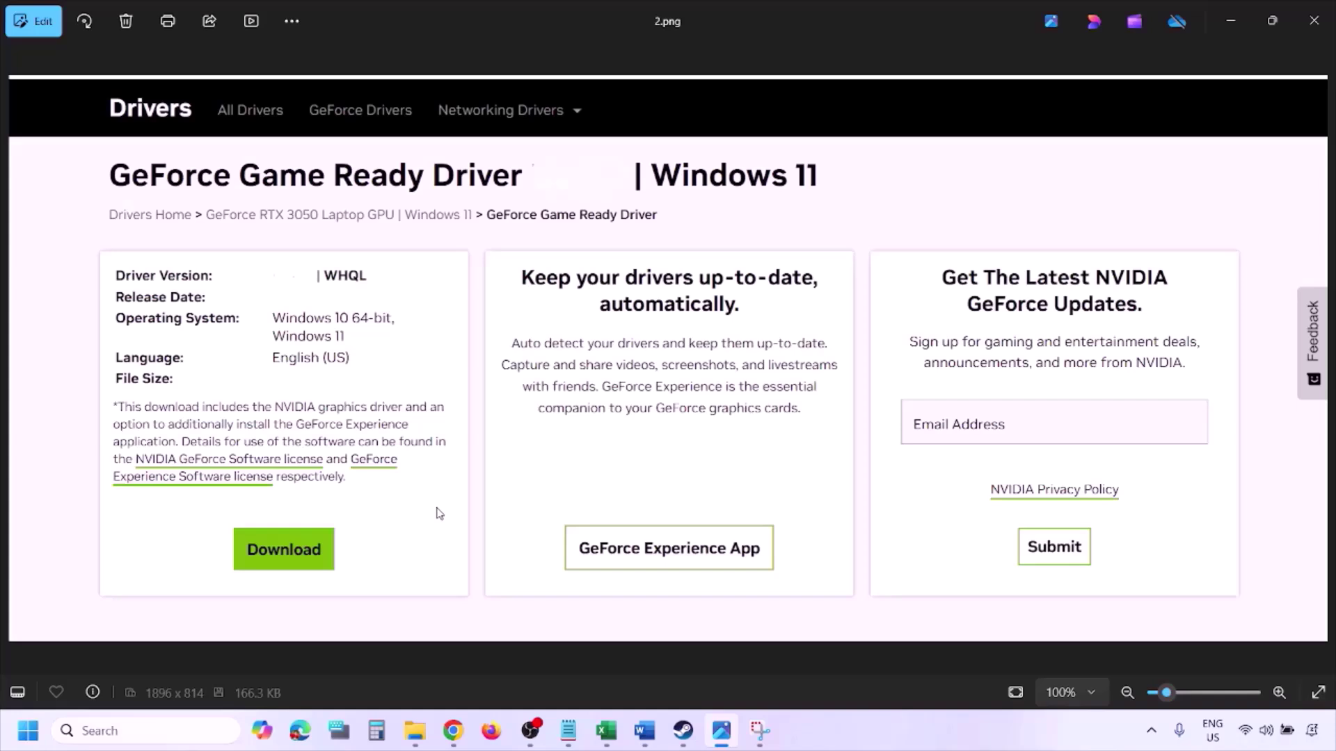
key("Right")
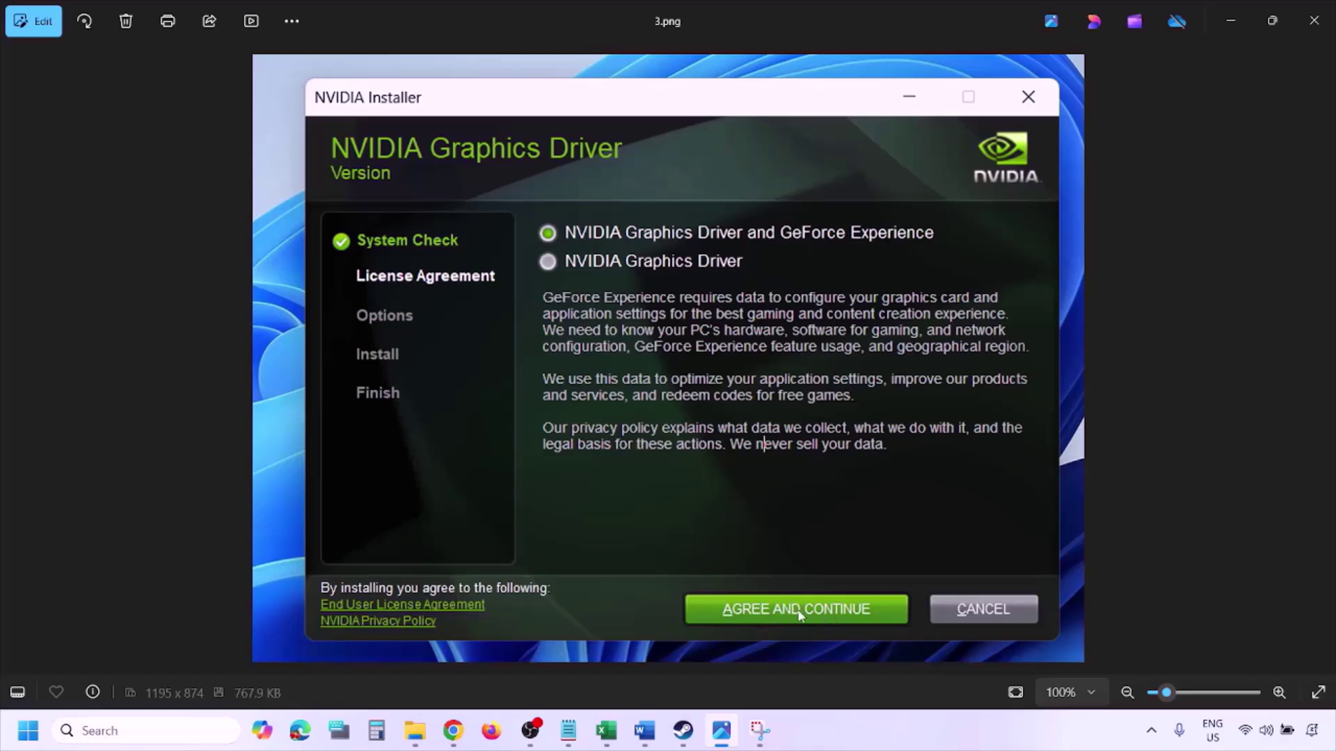
key("Right")
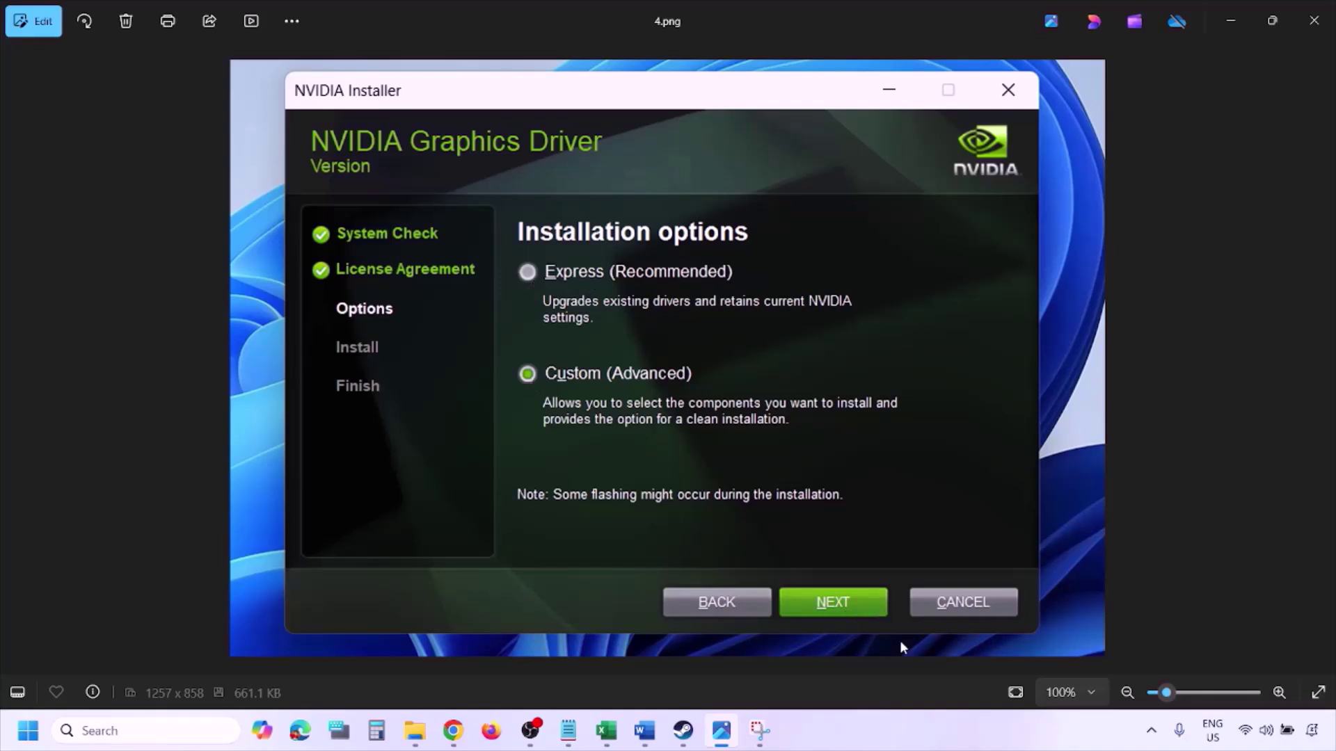
key("Right")
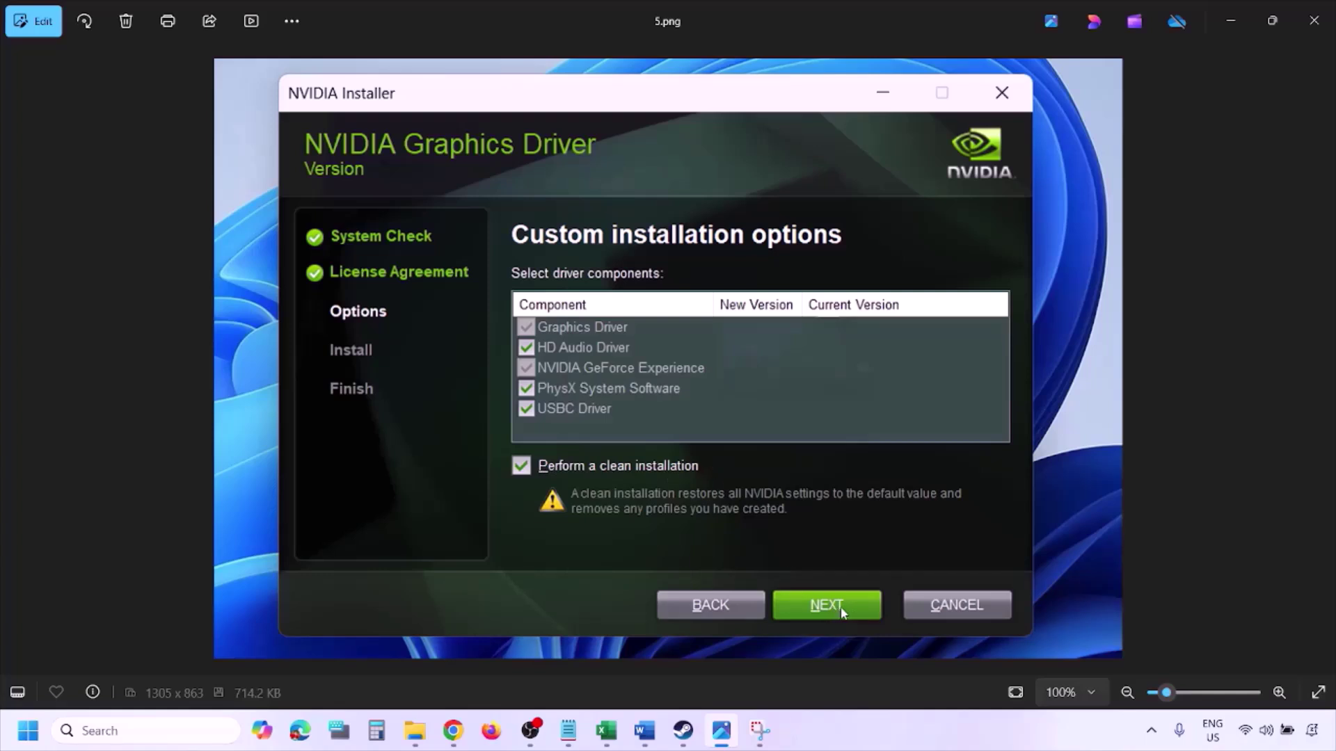
Step: Show the Restart choice in the Windows power options, and dismiss the Start menu without restarting
left_click(28, 731)
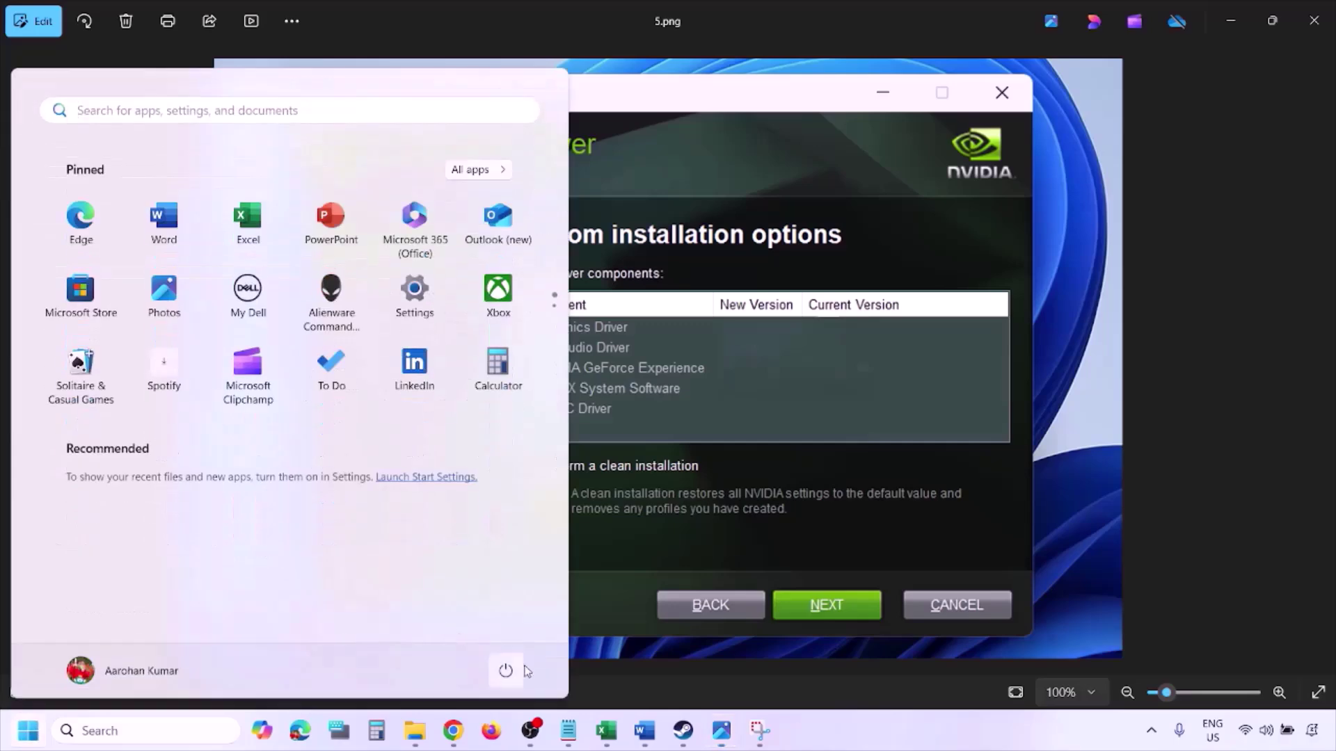
left_click(506, 673)
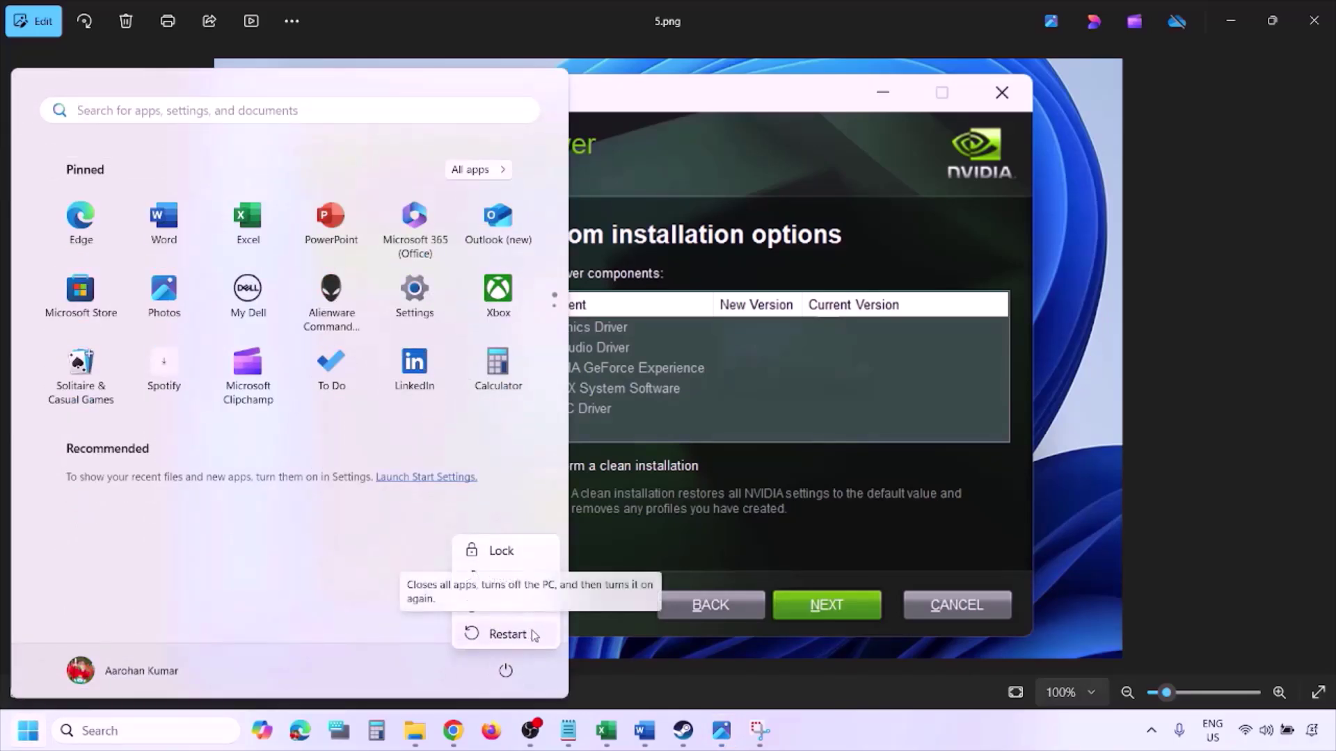
left_click(532, 635)
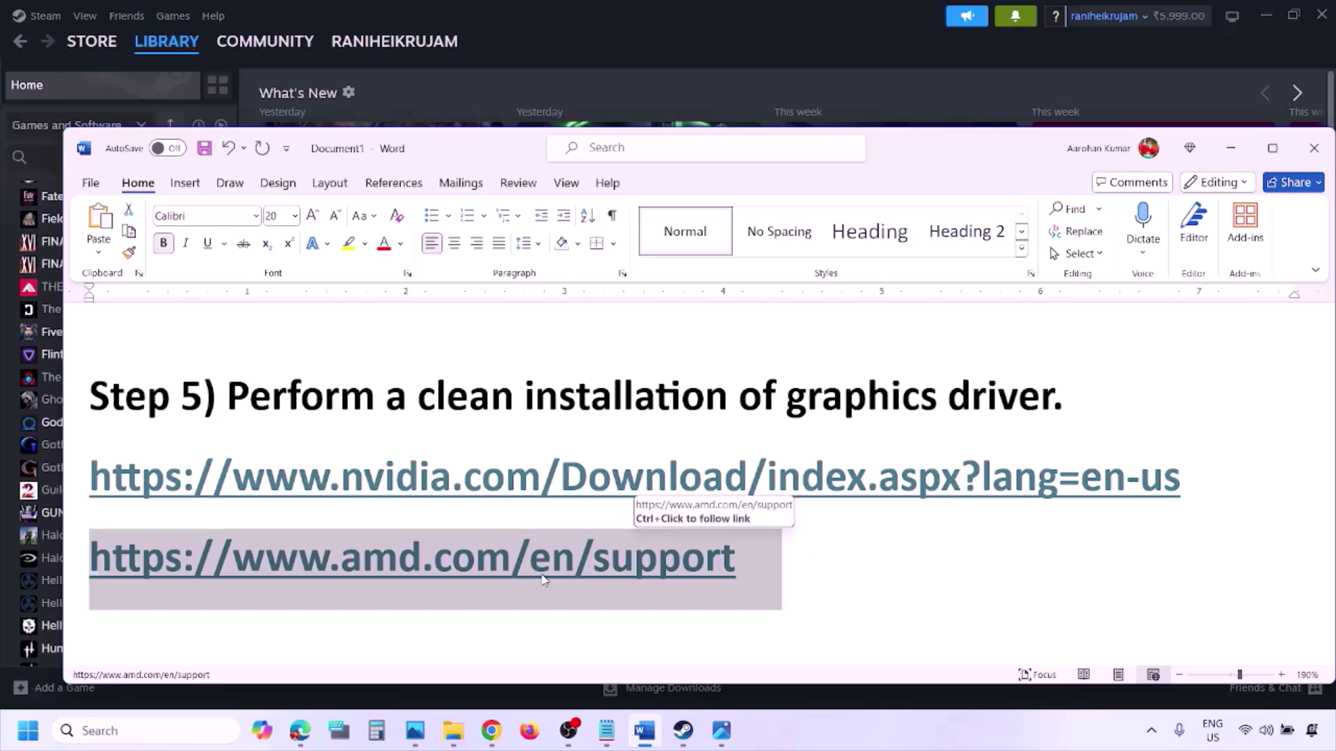
left_click(28, 731)
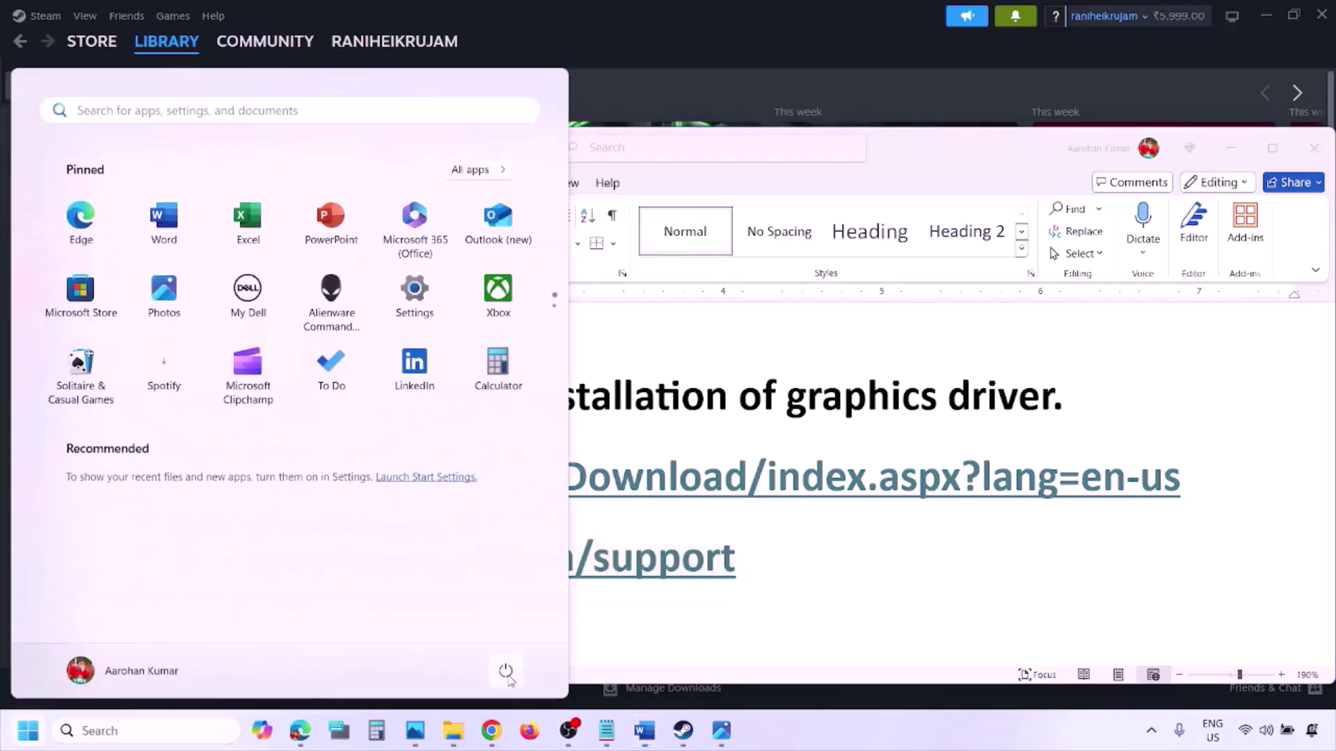
left_click(509, 676)
left_click(844, 736)
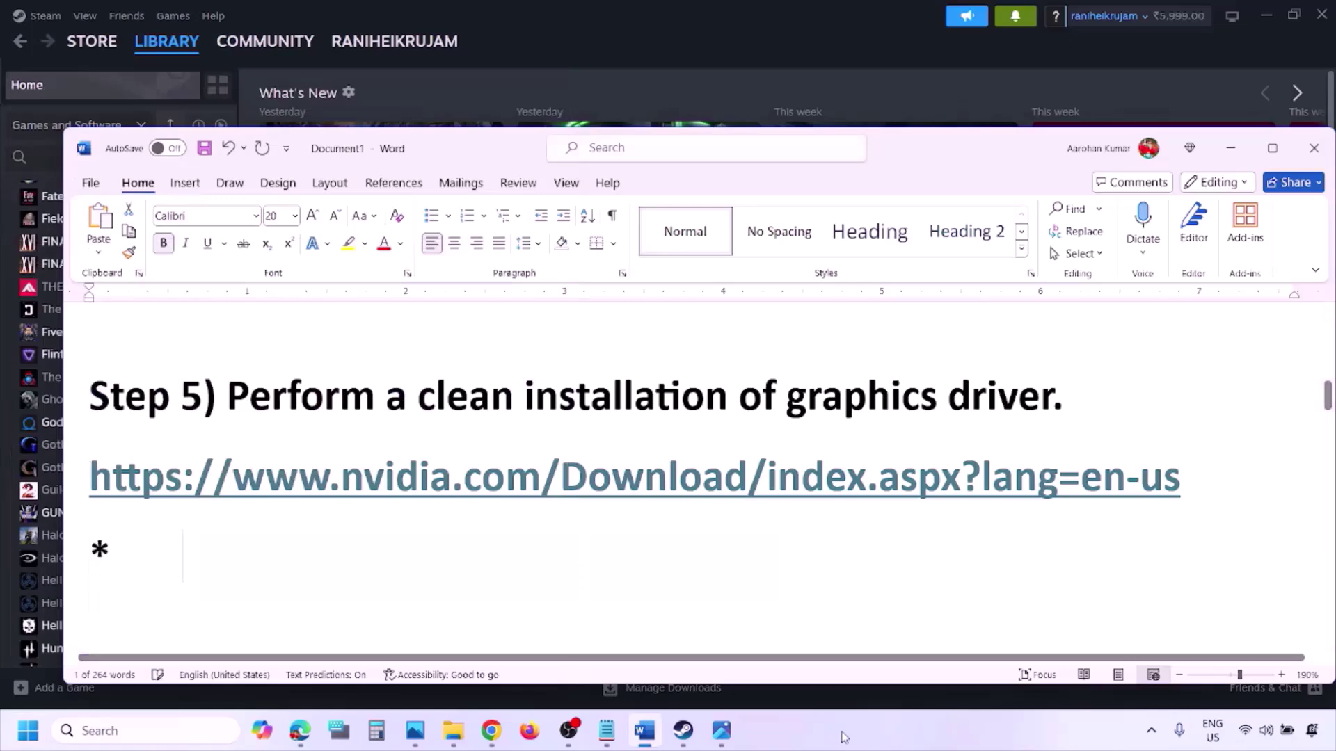
Step: Search Windows for "graphics", open Graphics settings, and try to add a desktop app from Steam's common folder
scroll(626, 478, "down", 5)
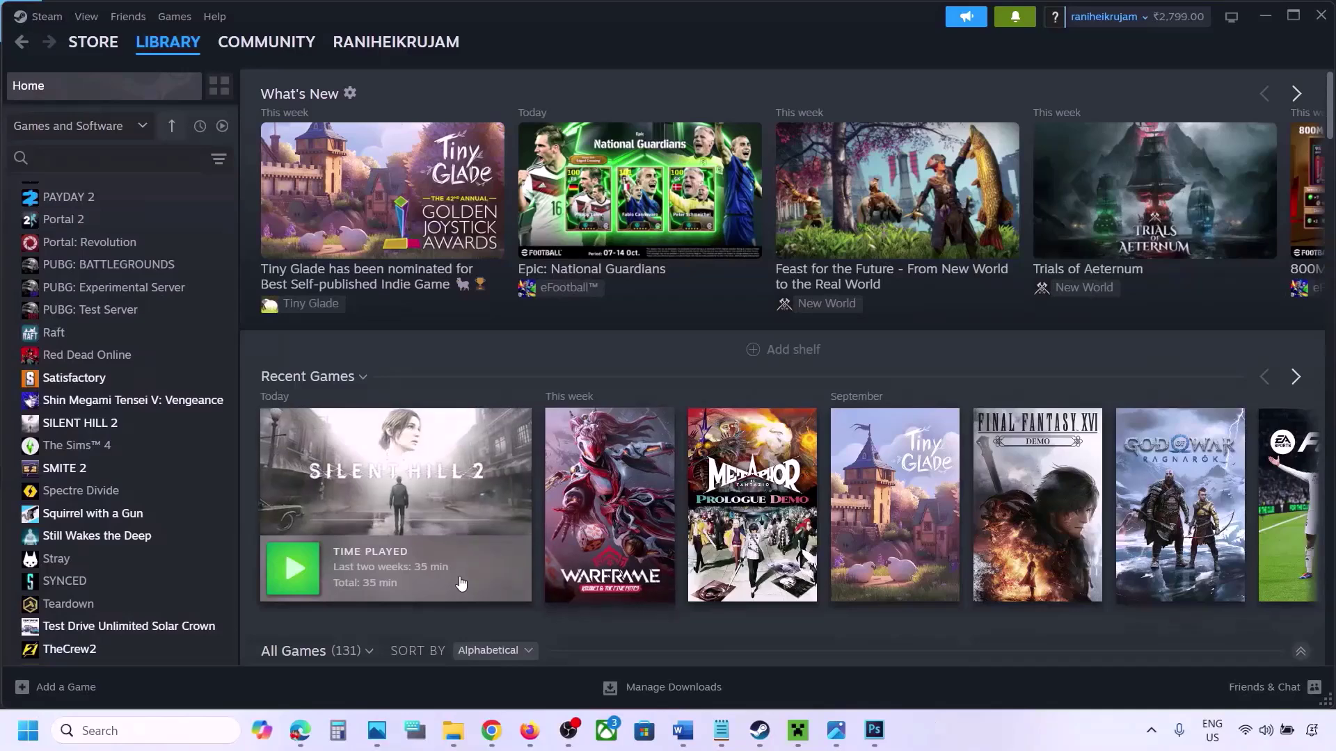
left_click(108, 729)
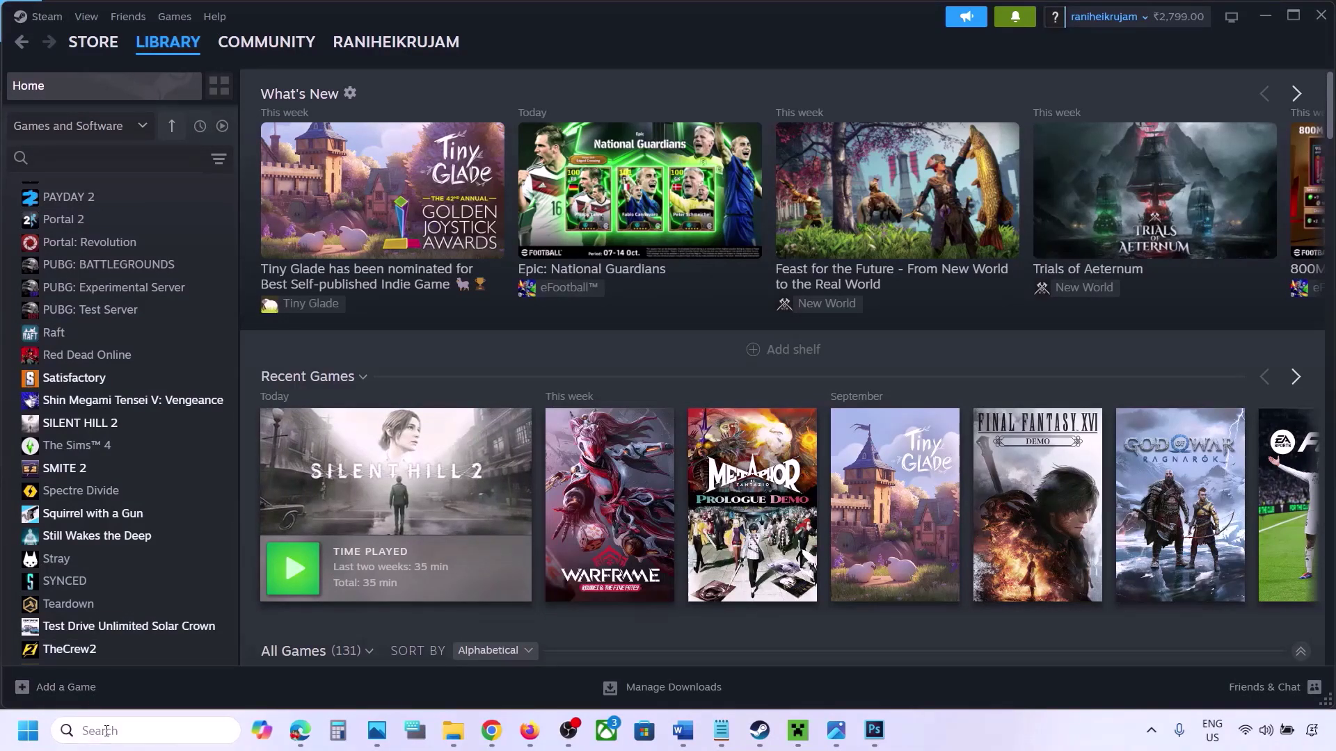
type("graphics")
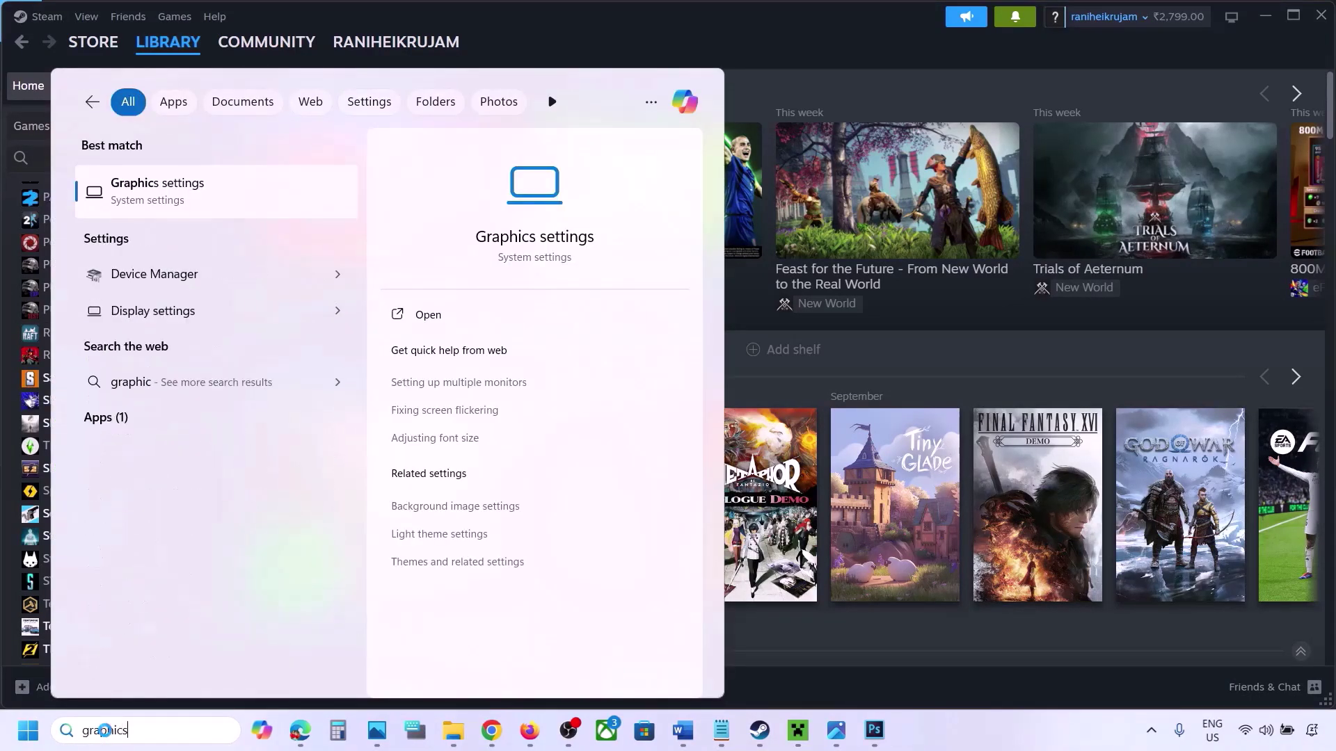
left_click(163, 199)
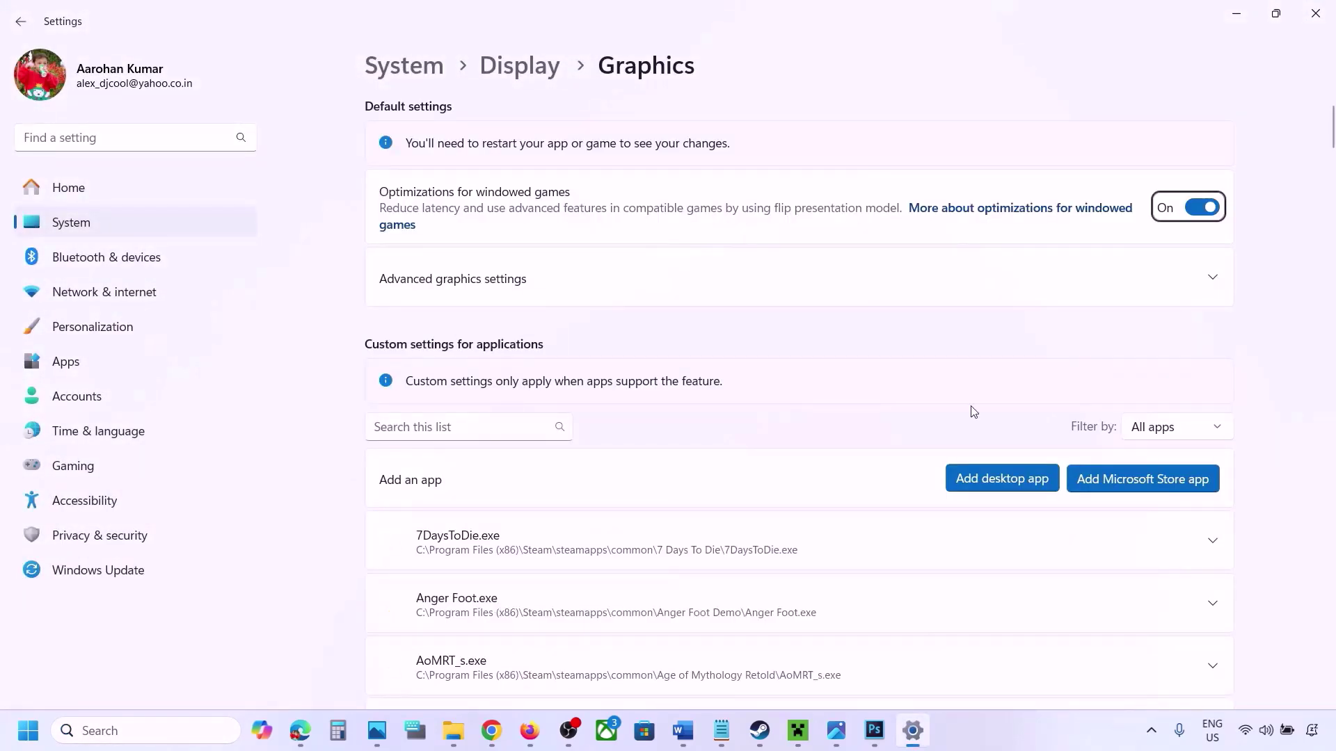
left_click(1009, 480)
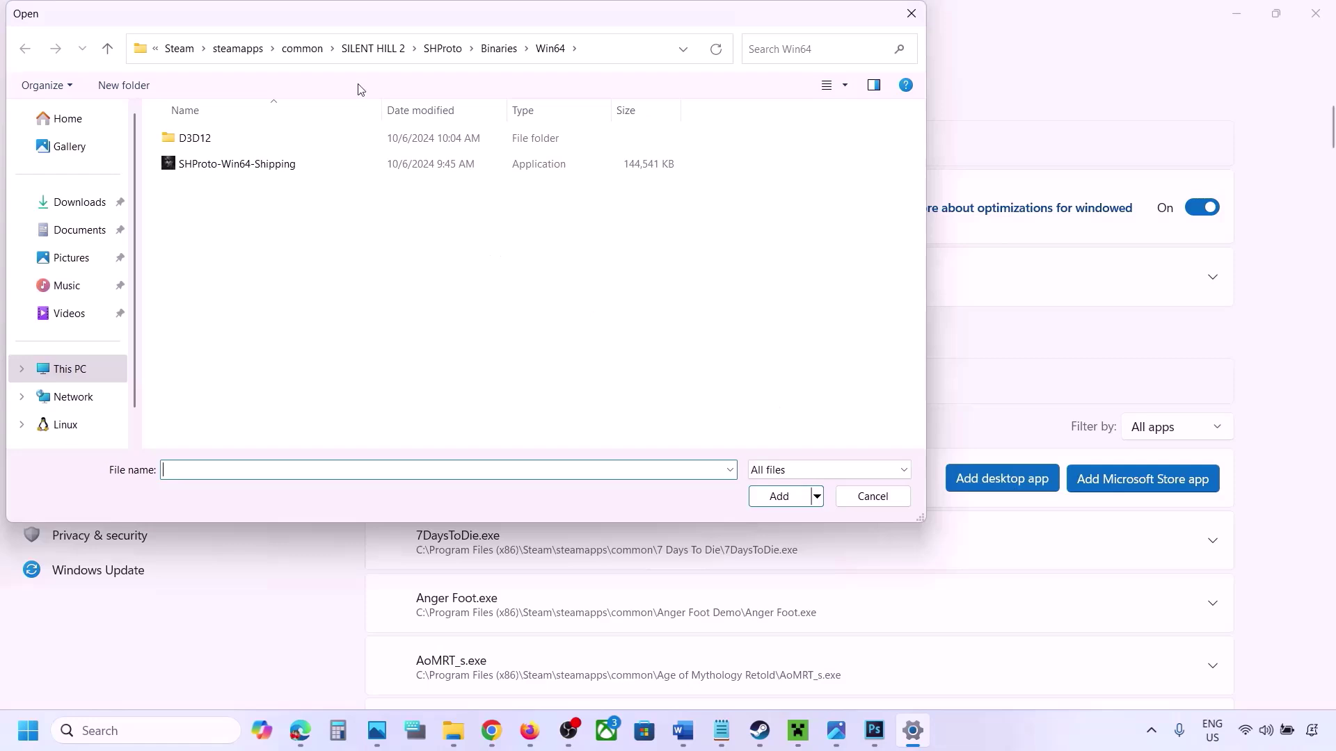
left_click(301, 48)
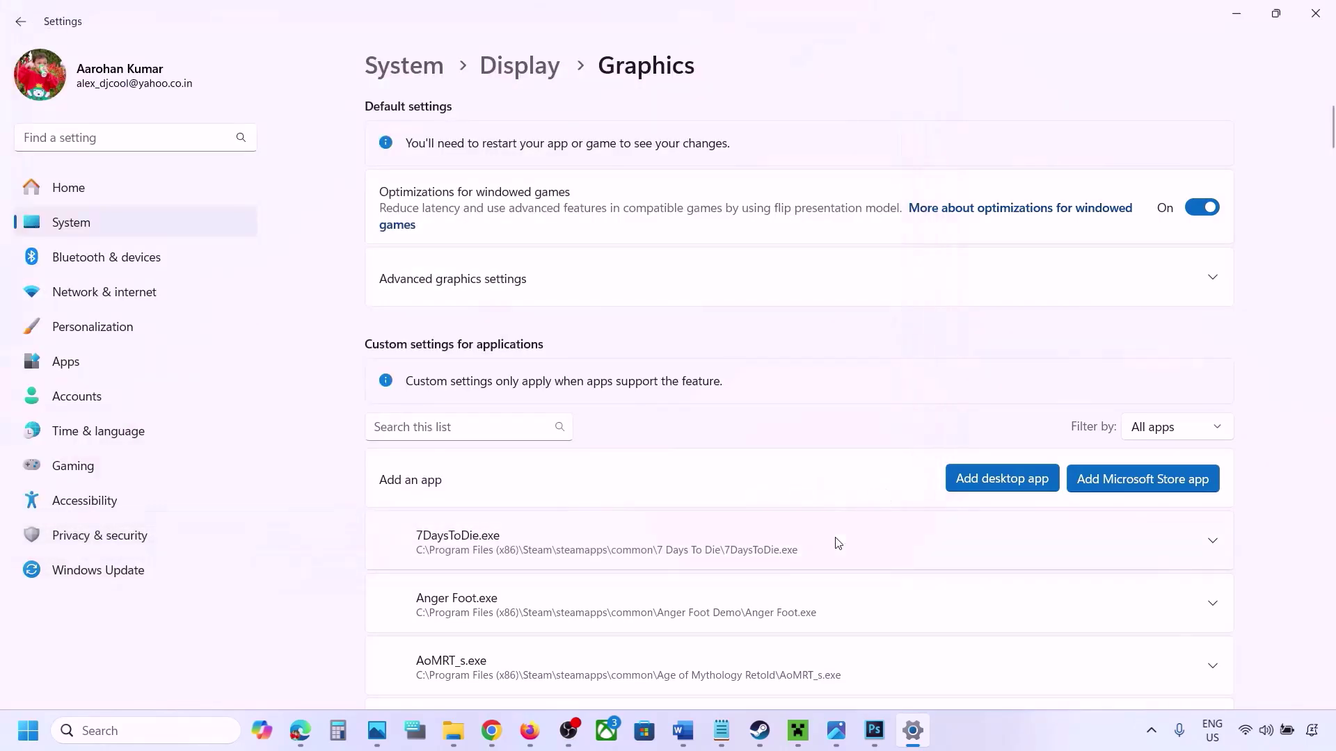
Step: Set the GPU preference for ChainedTogether-Win64-Shipping.exe to High Performance (NVIDIA GeForce RTX 3050 Laptop GPU)
scroll(834, 540, "down", 5)
scroll(837, 543, "down", 3)
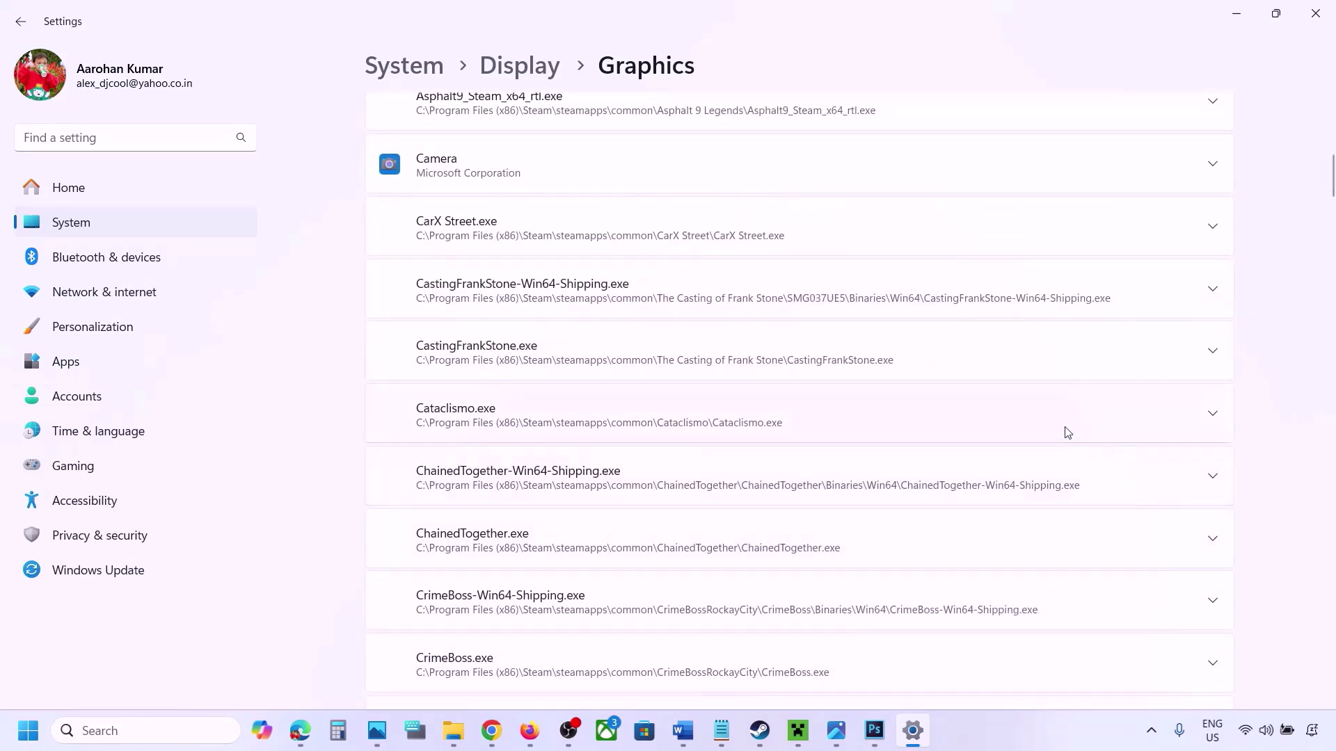
left_click(1213, 484)
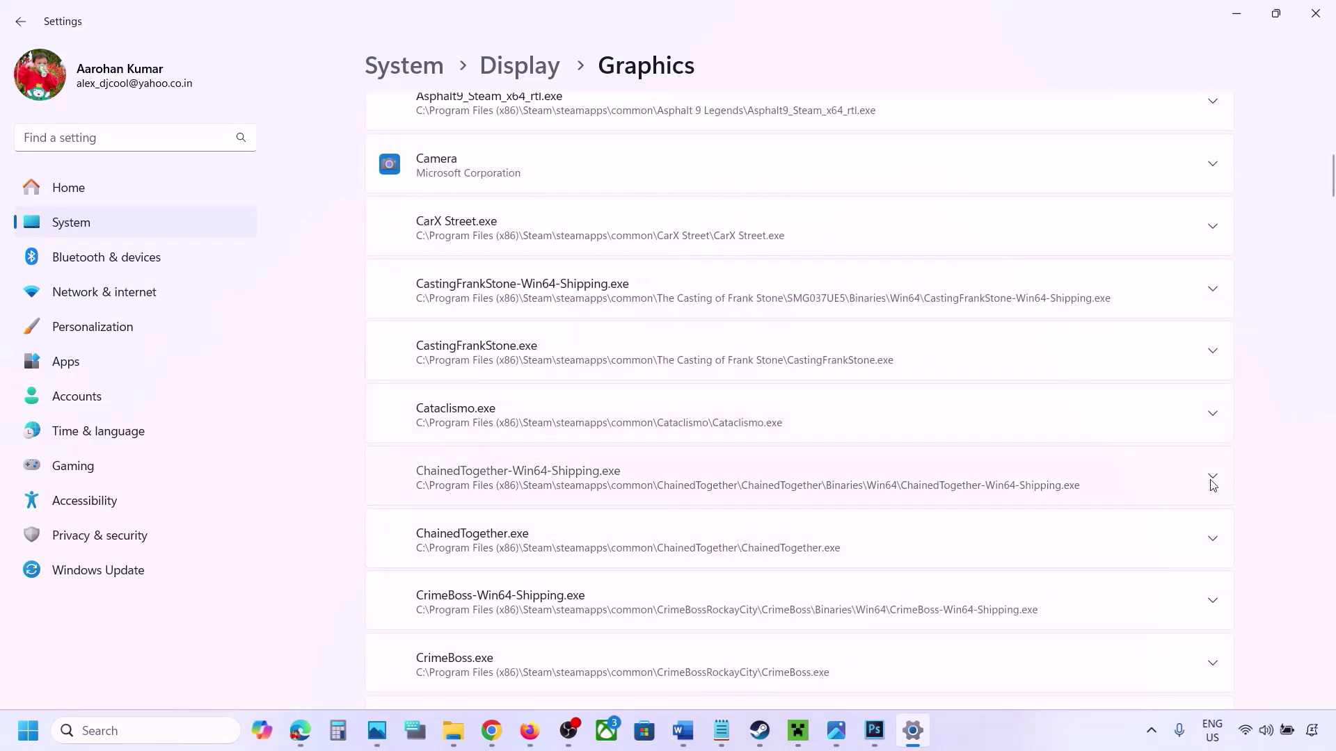
left_click(1130, 530)
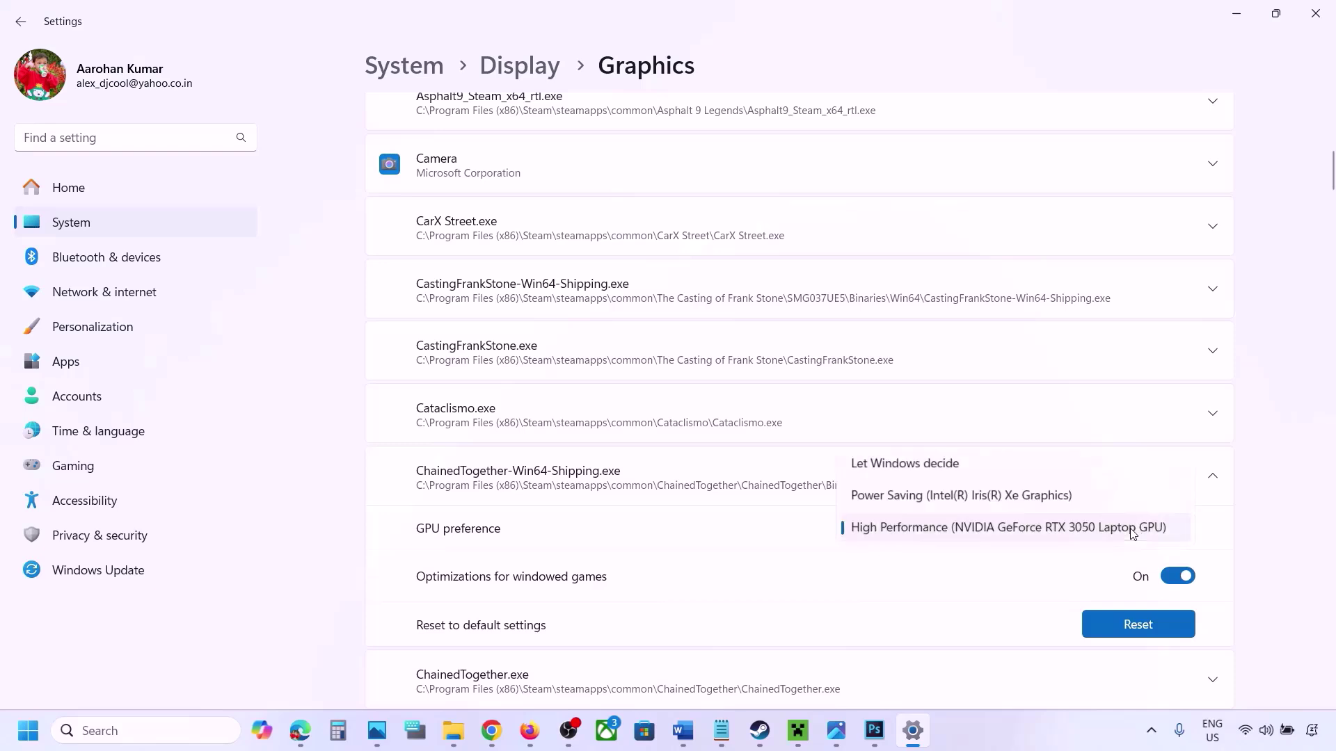
left_click(1057, 530)
left_click(1025, 719)
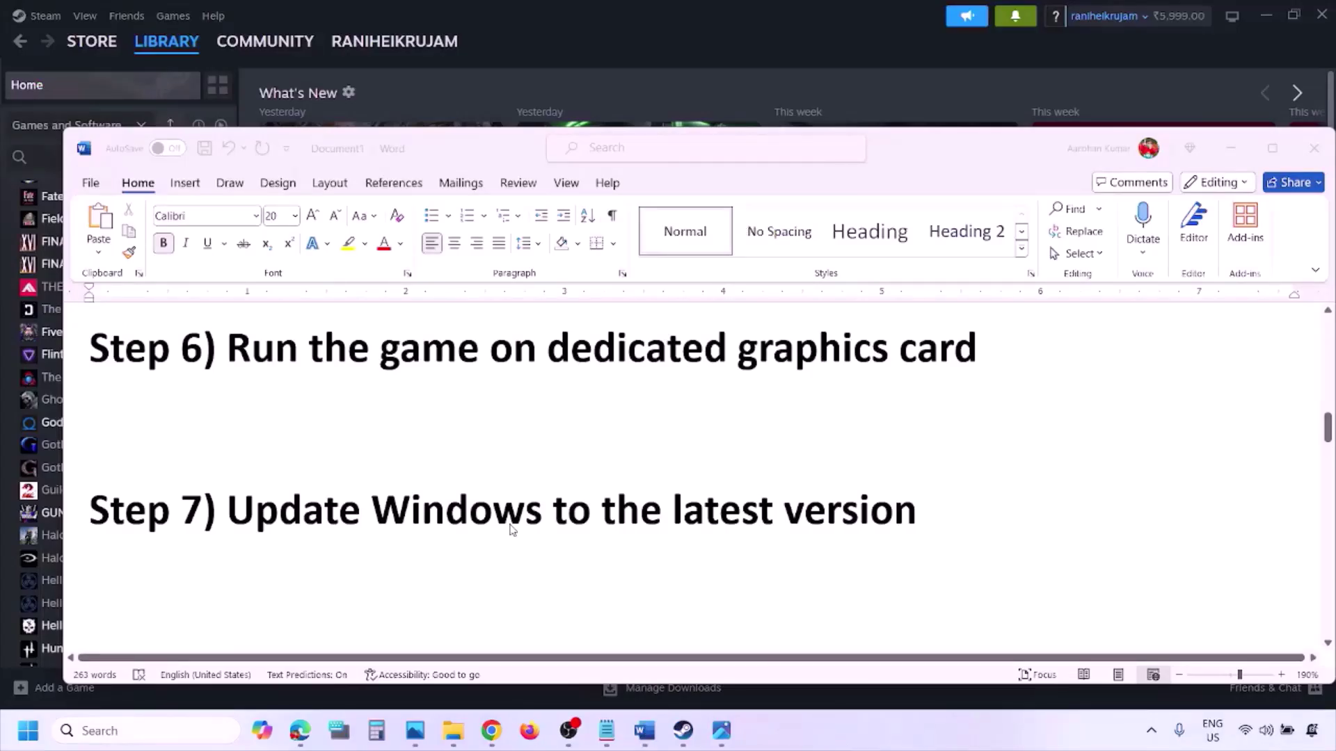
Step: Highlight the Step 7 text in Word, then open Windows Update in Settings and check for updates
left_click(310, 501)
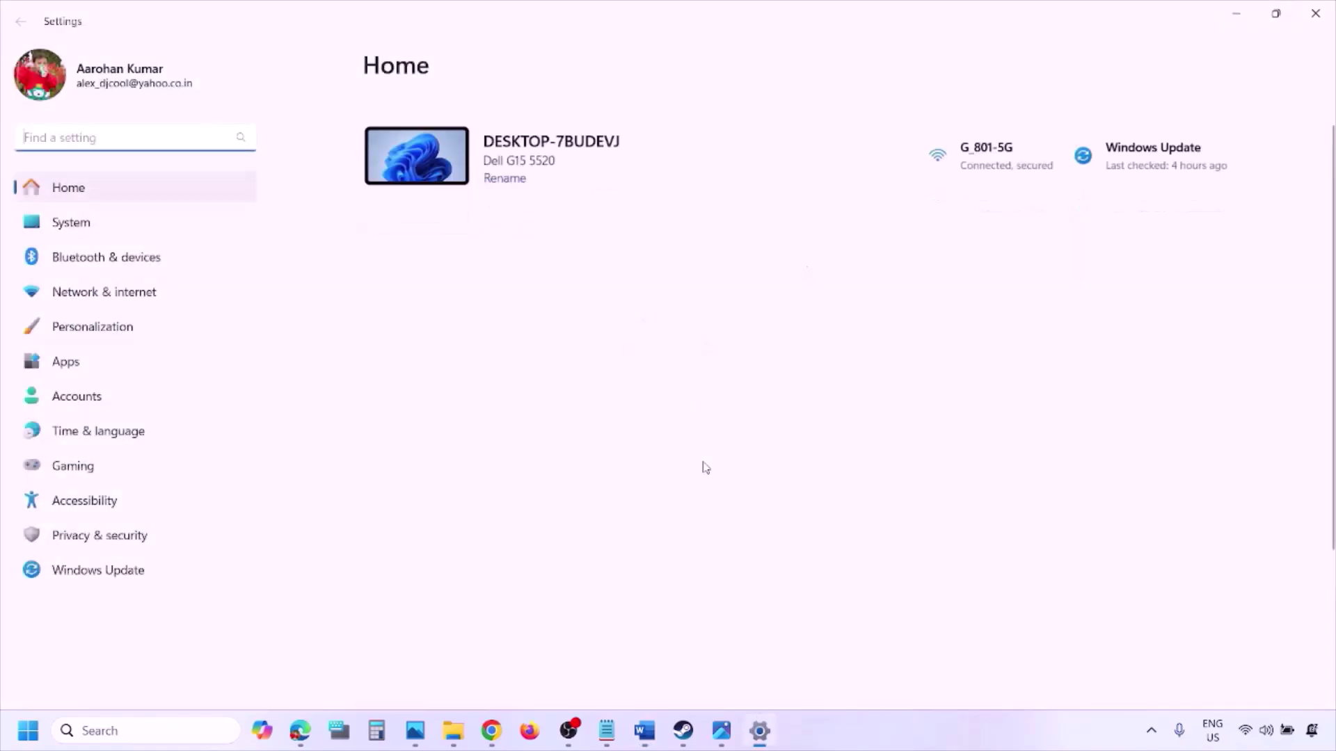
left_click(110, 571)
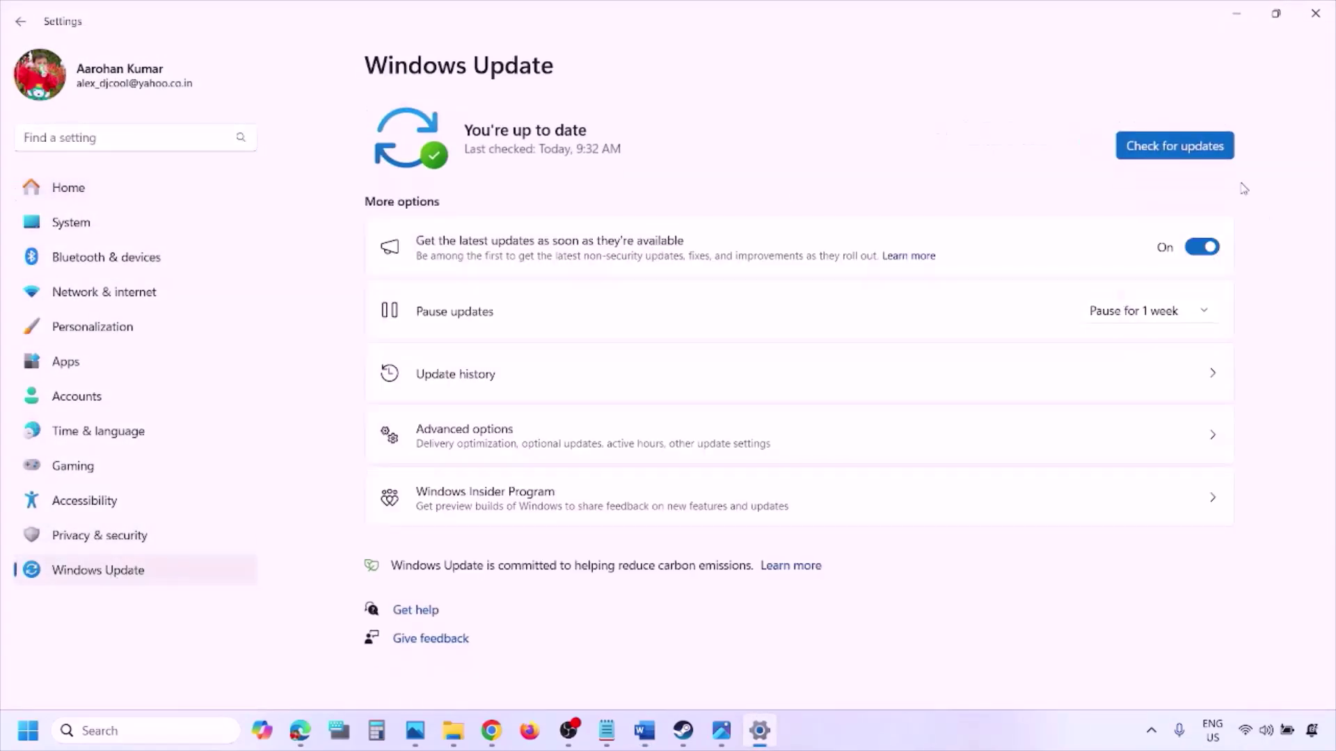
left_click(1184, 162)
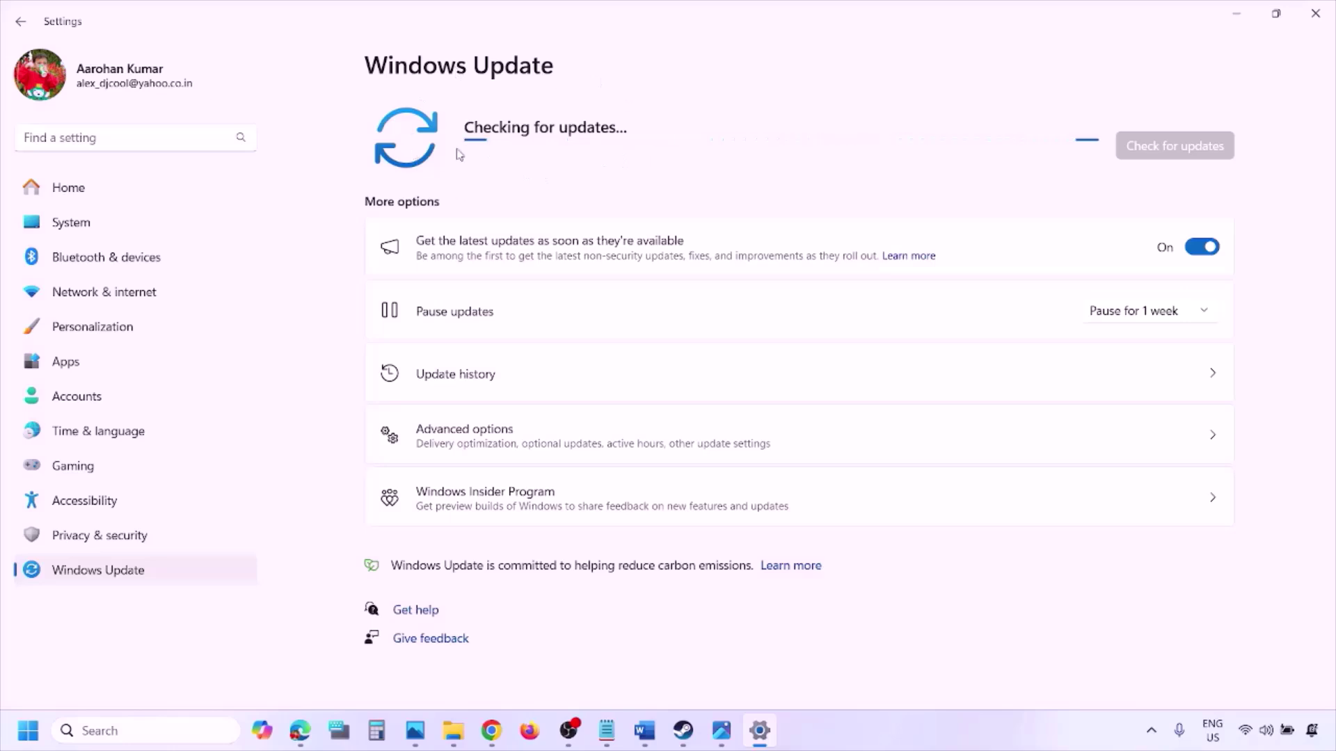
Step: Show the Restart choice in the Windows power options without restarting, and return to the Word document
left_click(27, 730)
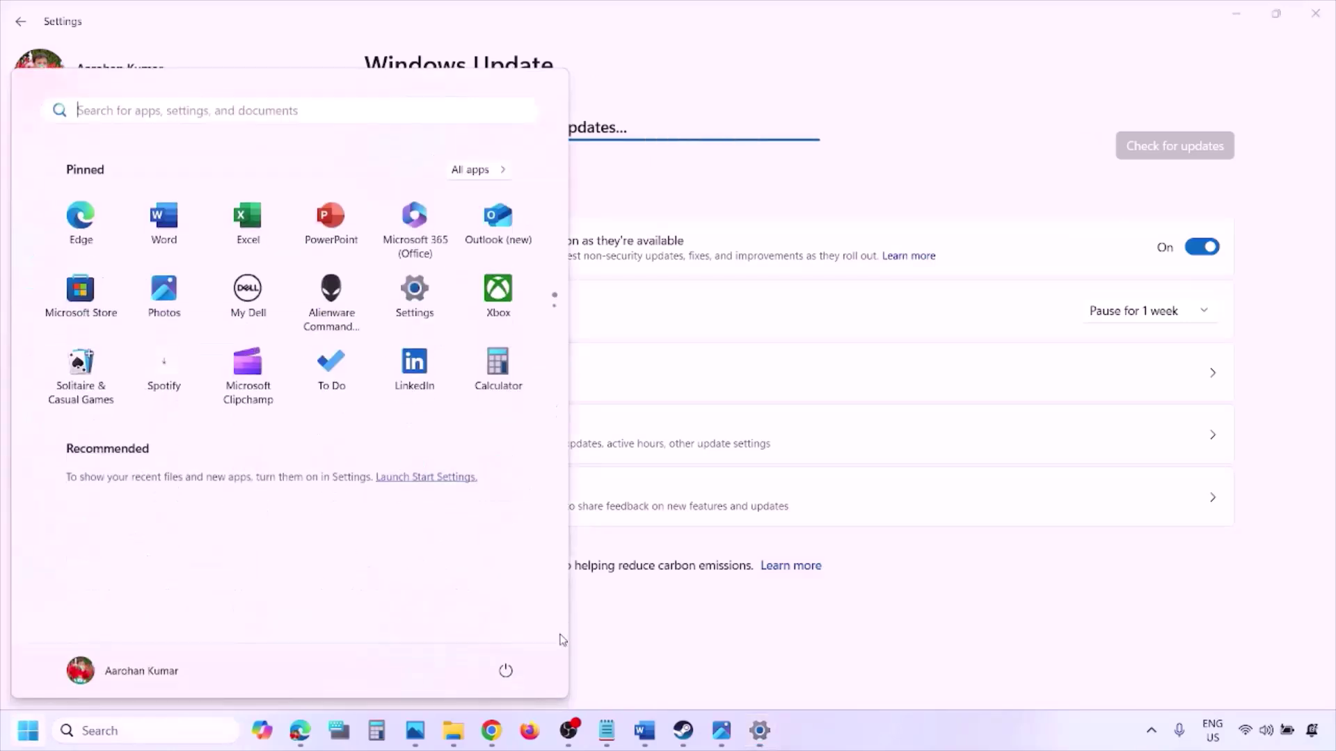
left_click(507, 670)
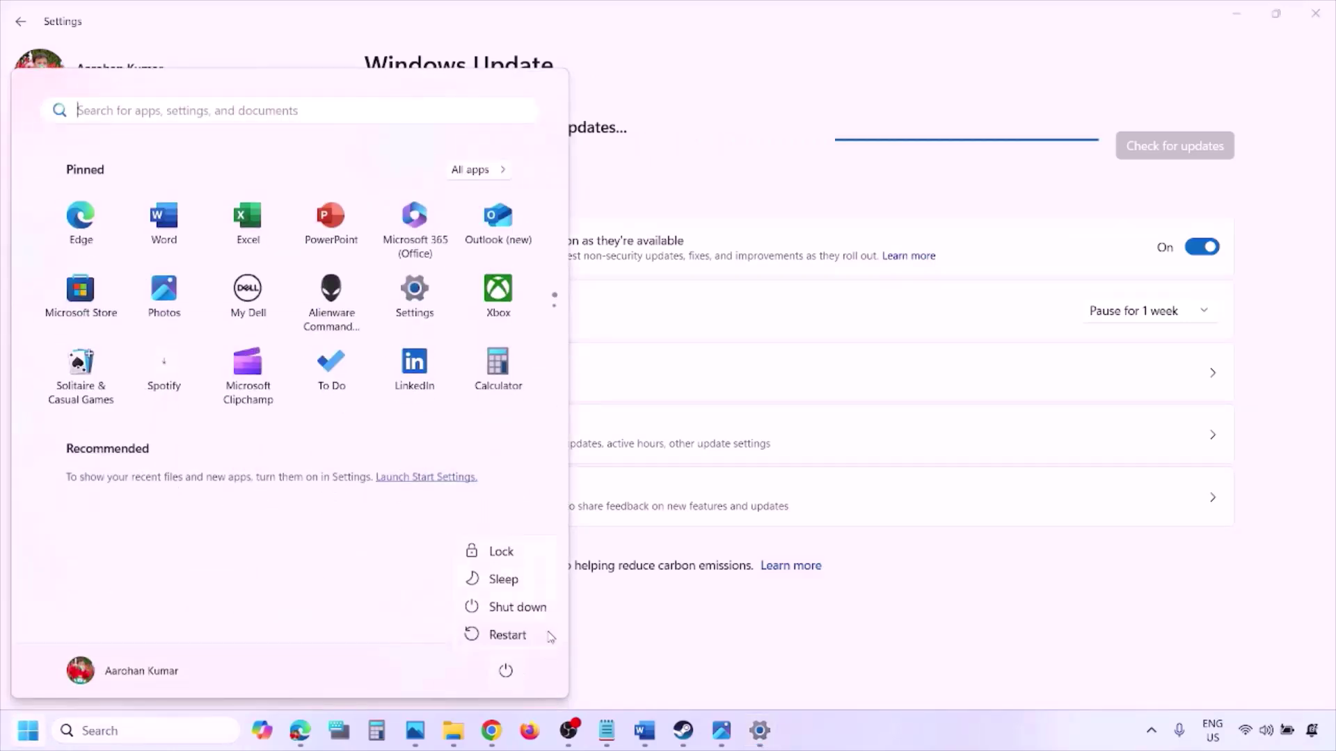
left_click(645, 739)
left_click(645, 740)
Step: Copy the Step 8 Visual C++ download link from the Word document and open it in a new Chrome window
scroll(584, 544, "down", 2)
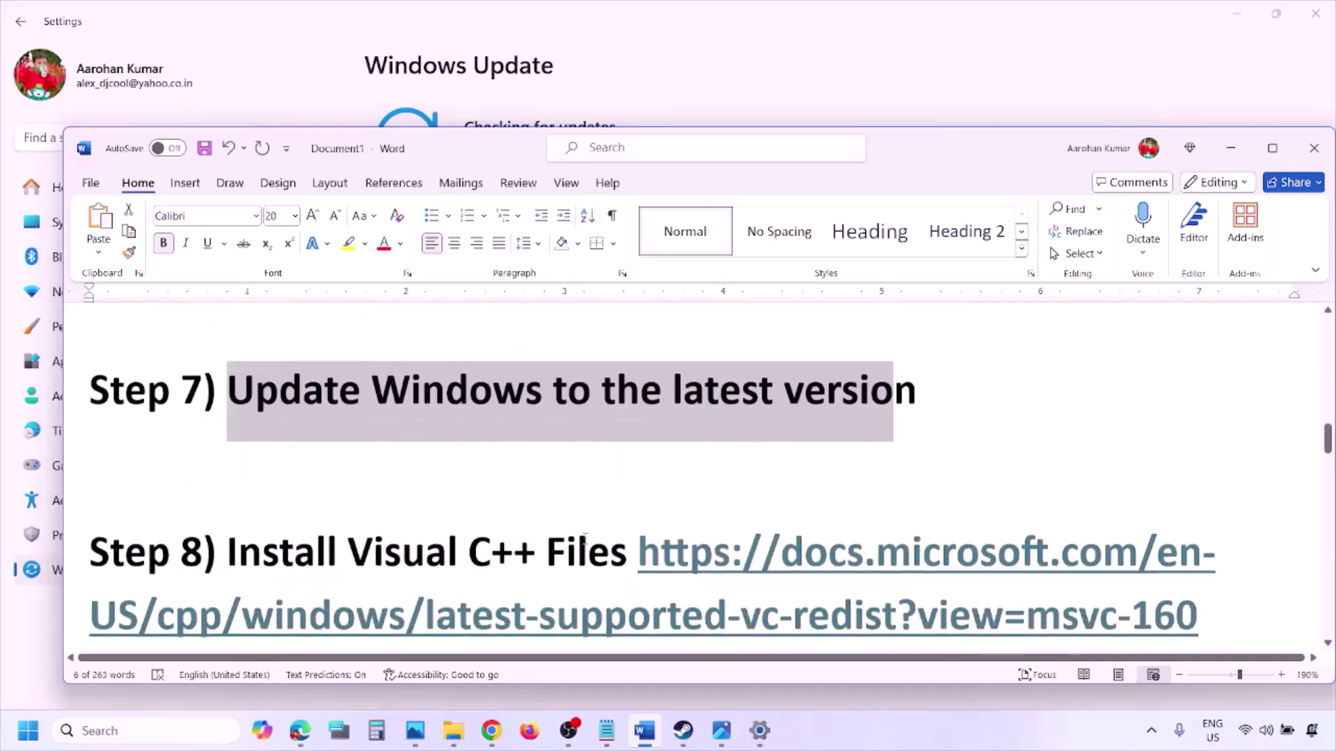
left_click_drag(1219, 580, 807, 526)
key("ctrl+c")
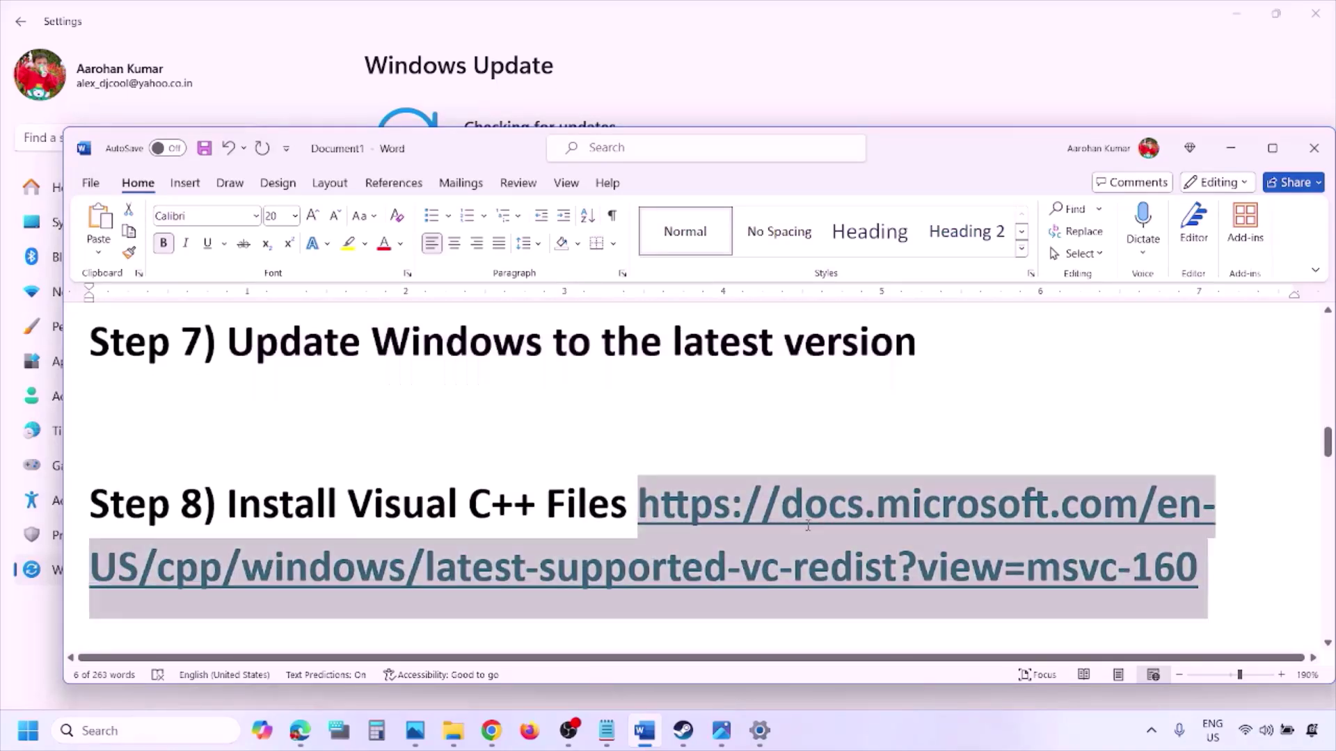
right_click(491, 730)
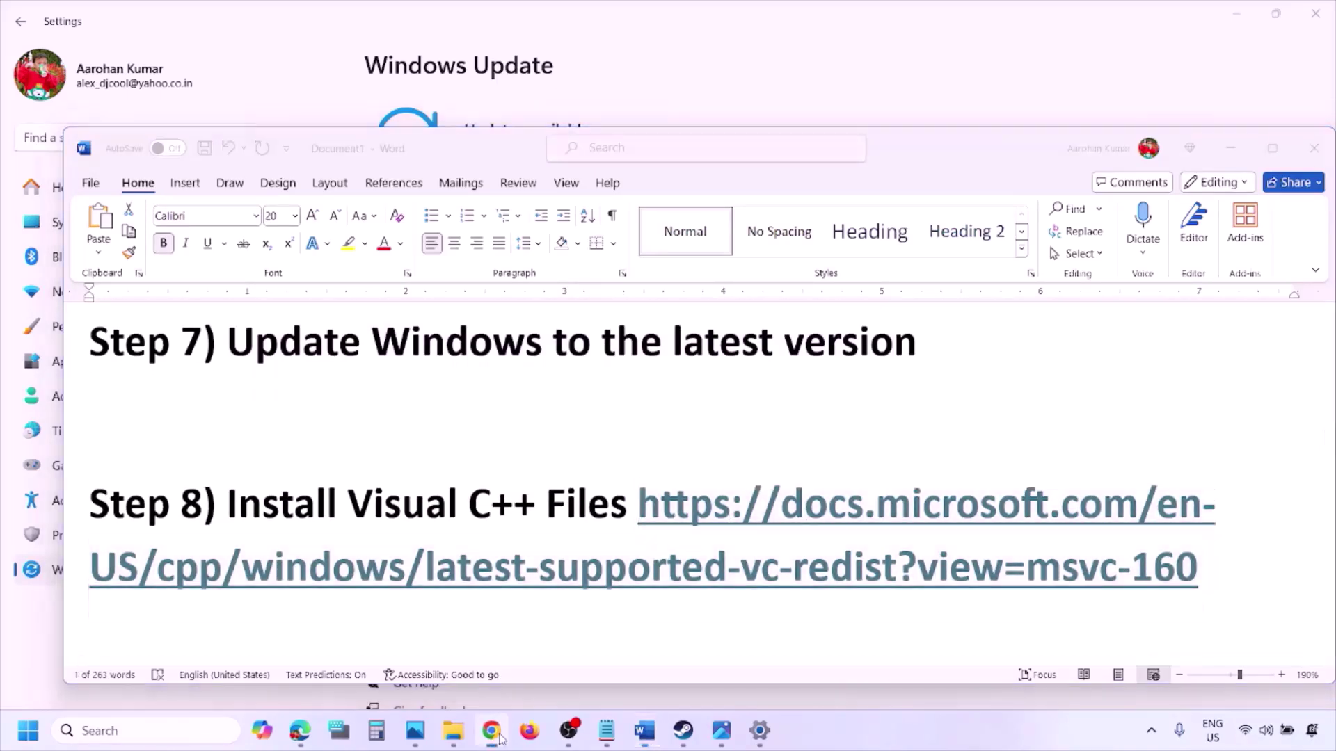
left_click(437, 568)
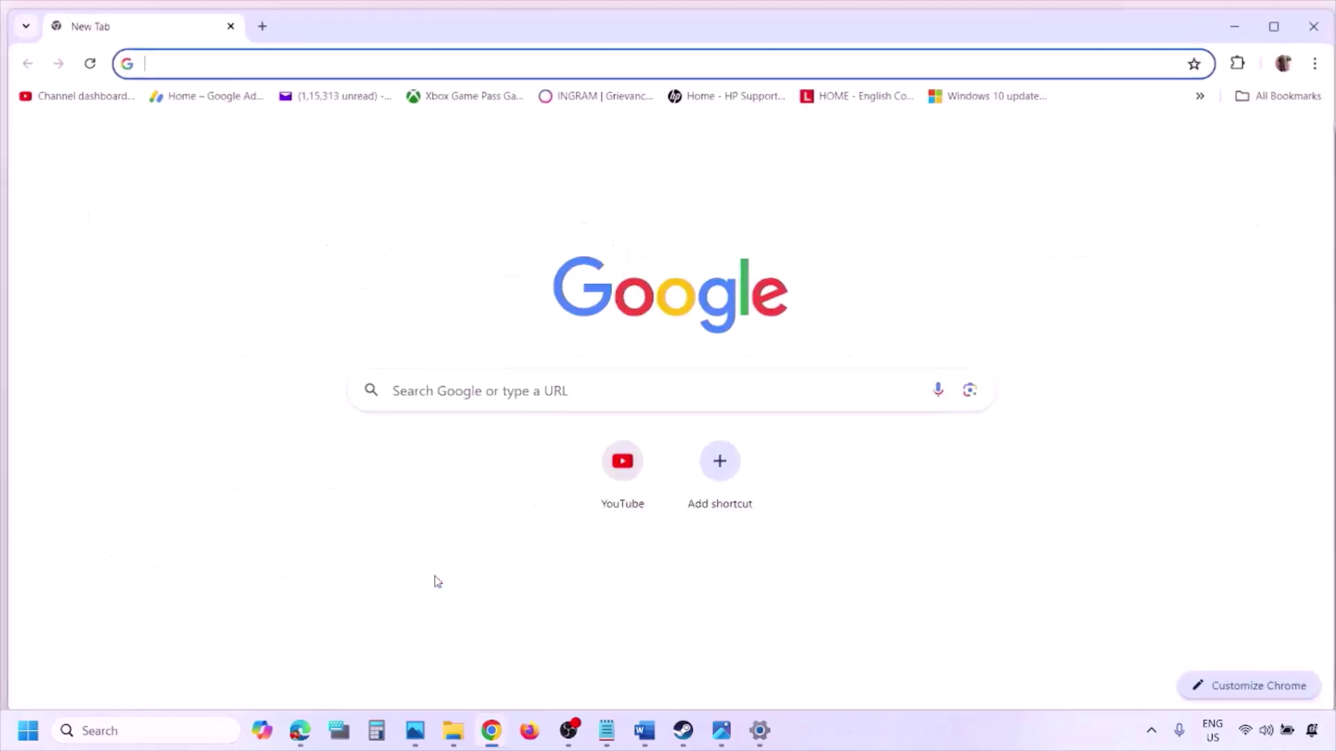
key("ctrl+v")
key("Return")
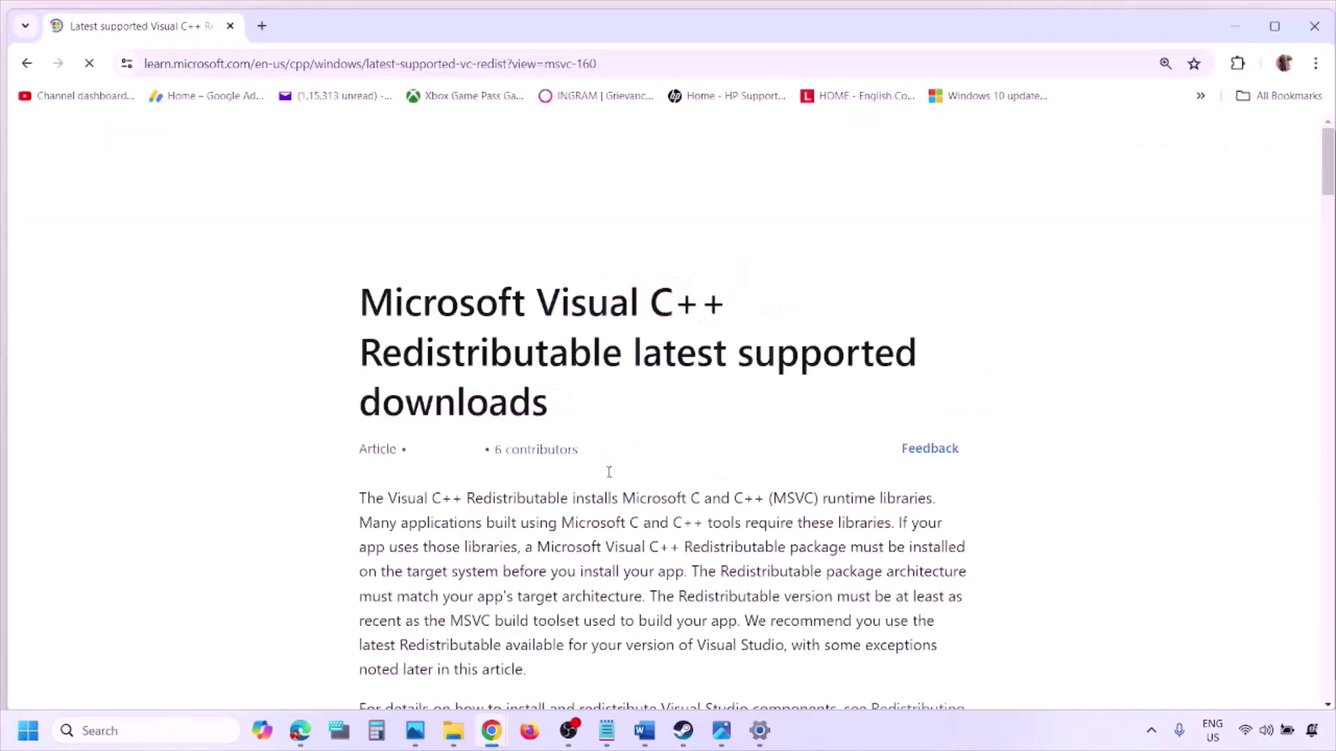
Step: Download the X86 redistributable from the Visual Studio 2015, 2017, 2019, and 2022 section, run it, and start its repair
scroll(581, 410, "down", 4)
scroll(581, 411, "down", 6)
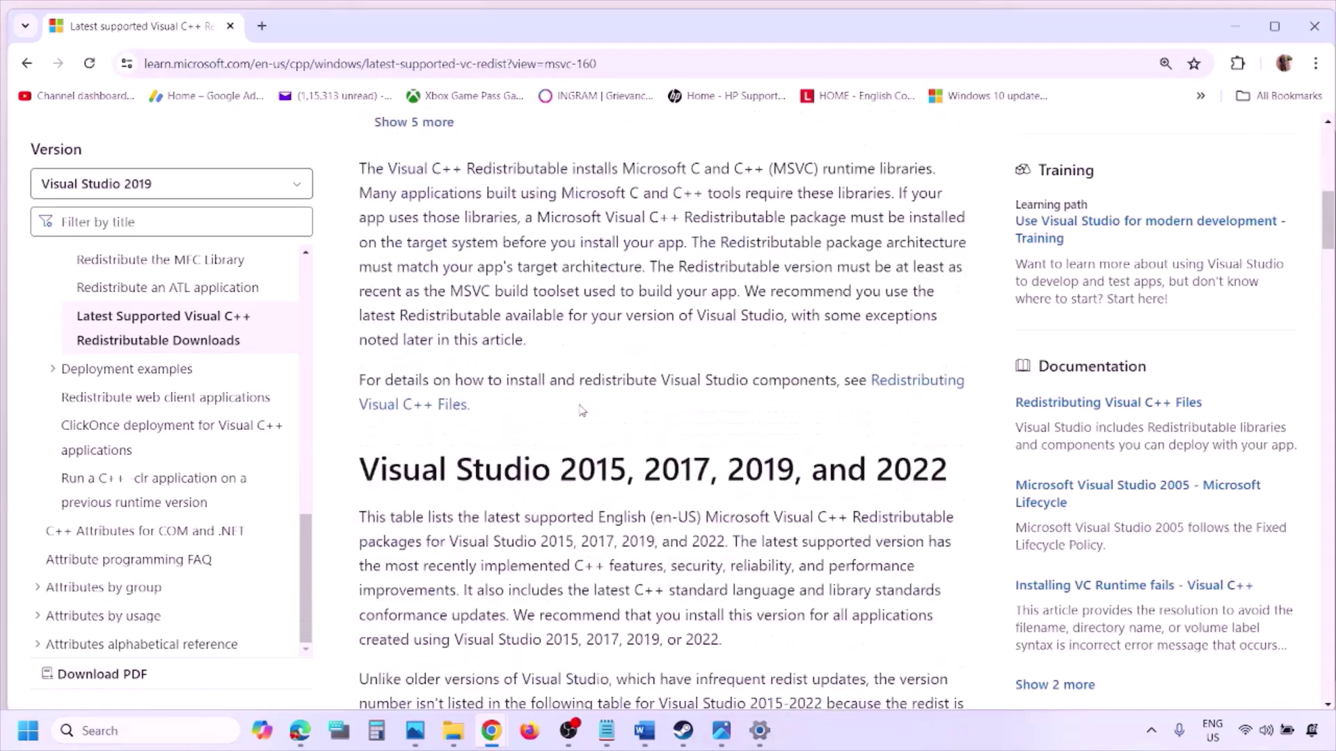
left_click_drag(425, 376, 897, 372)
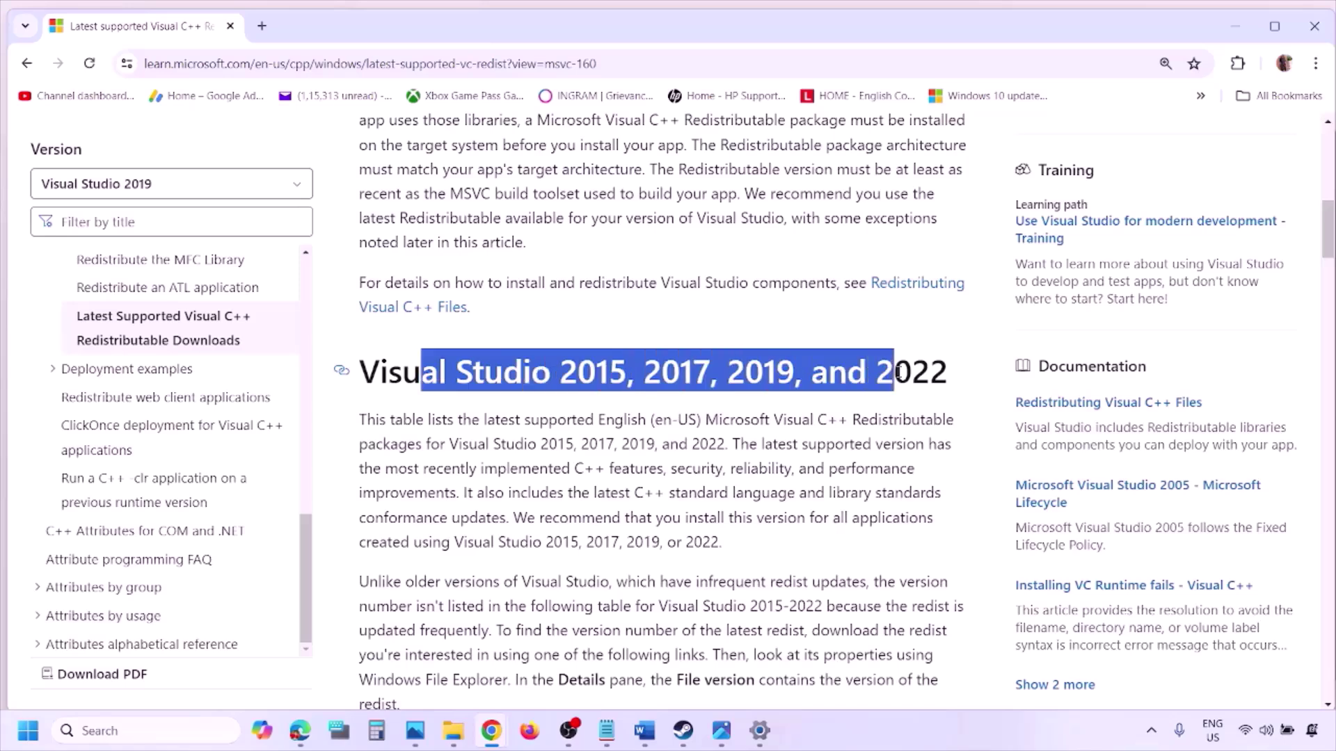
scroll(585, 498, "down", 11)
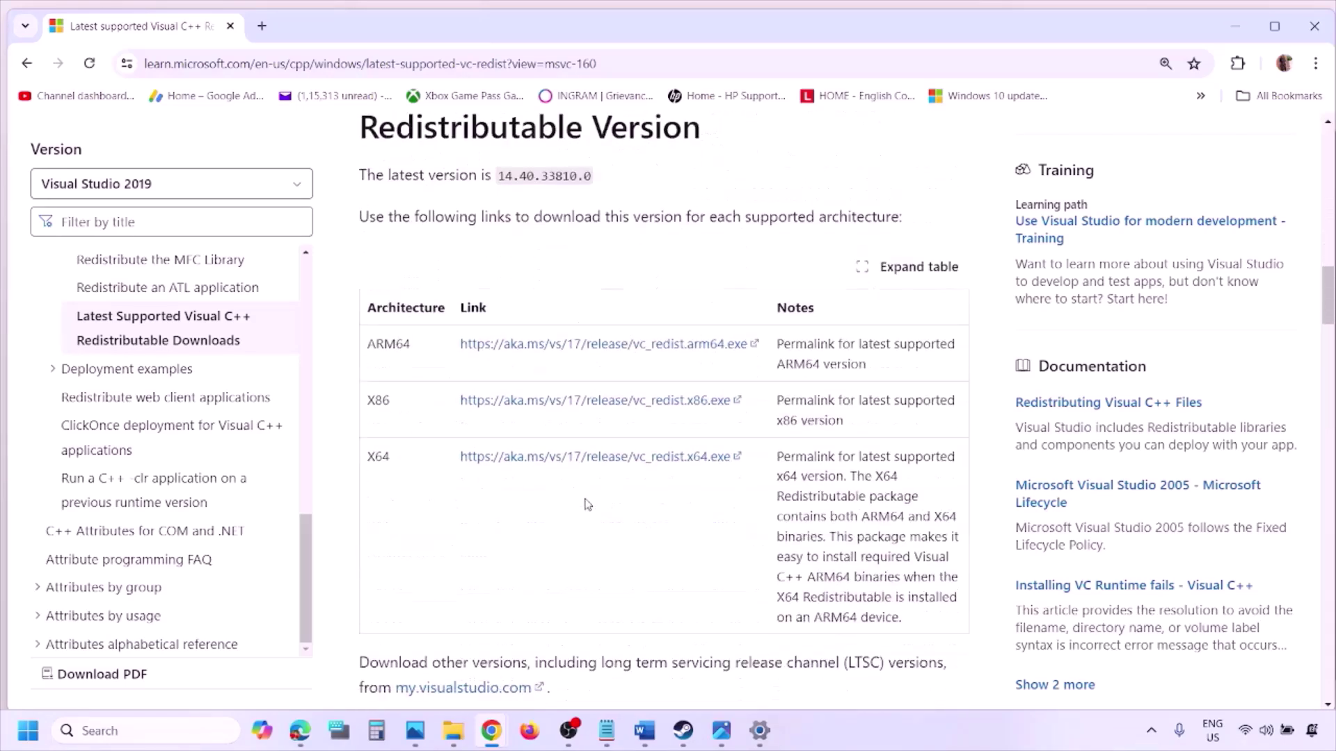
double_click(377, 408)
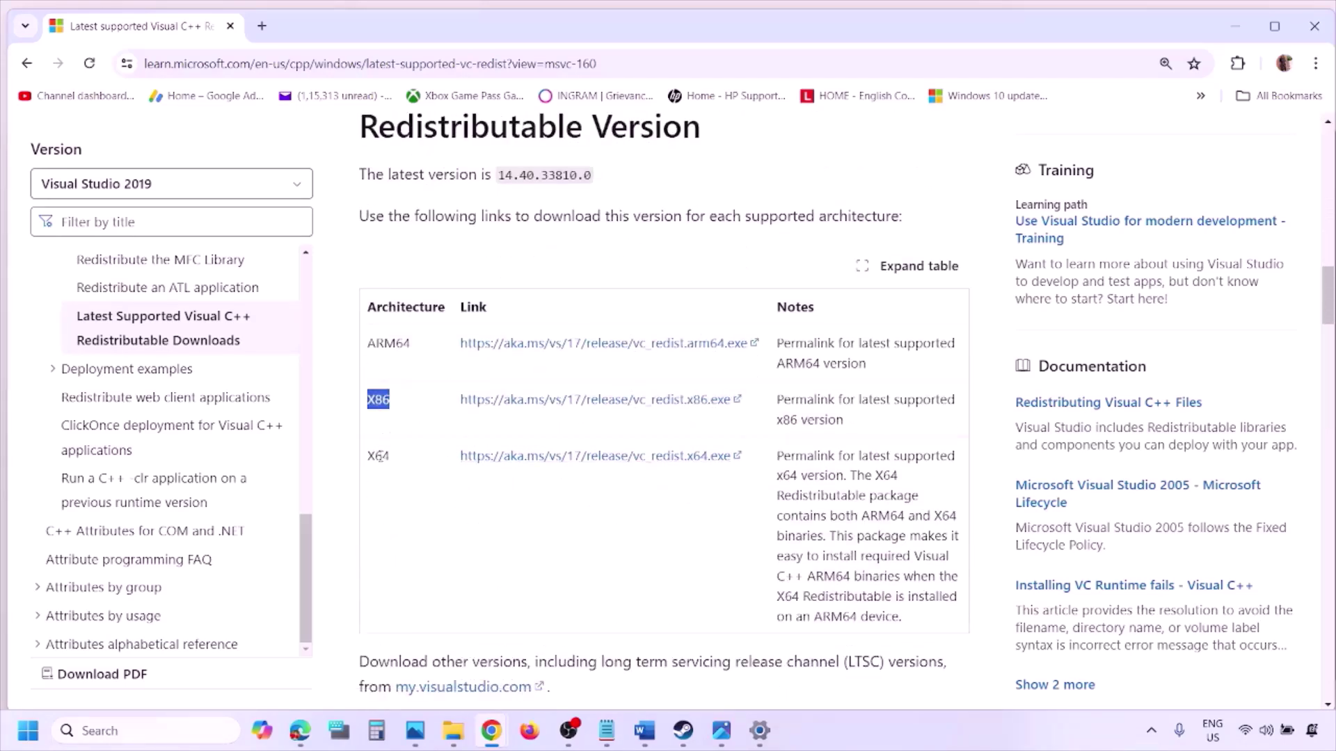
double_click(379, 456)
left_click_drag(370, 400, 655, 407)
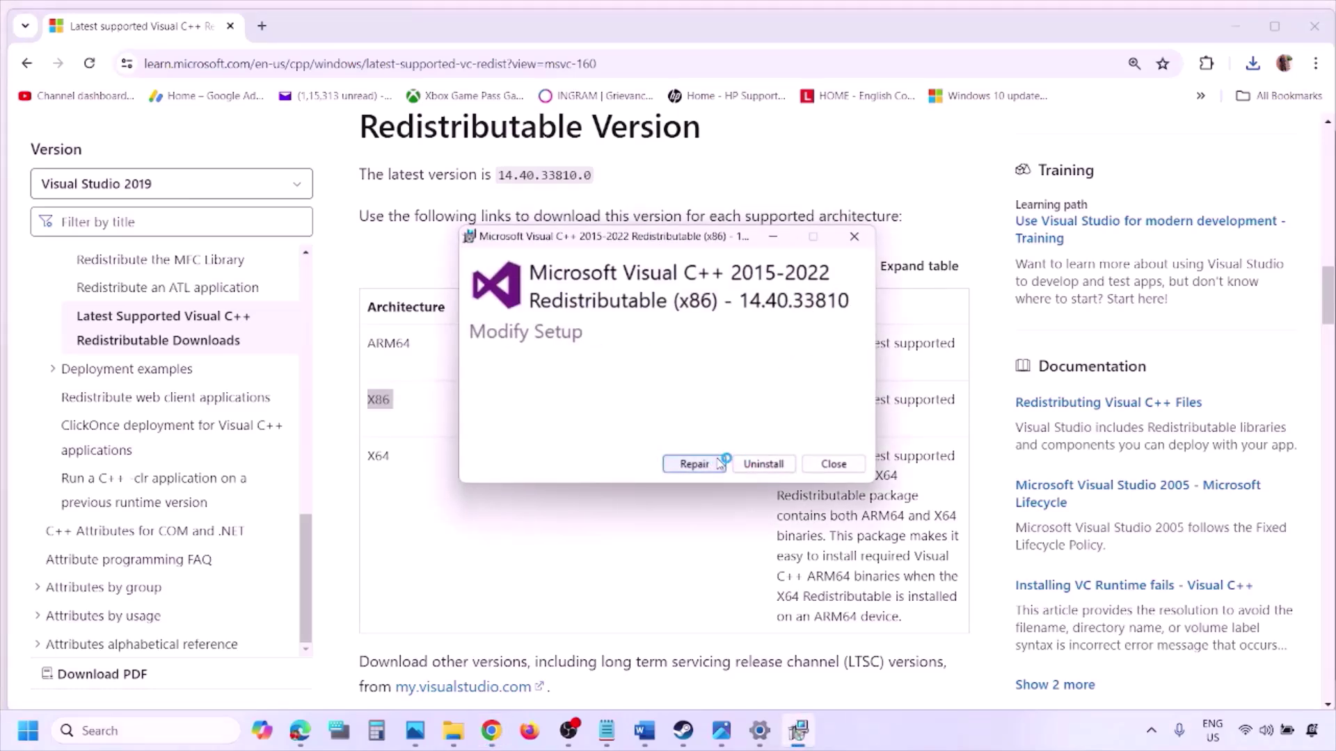
left_click(718, 463)
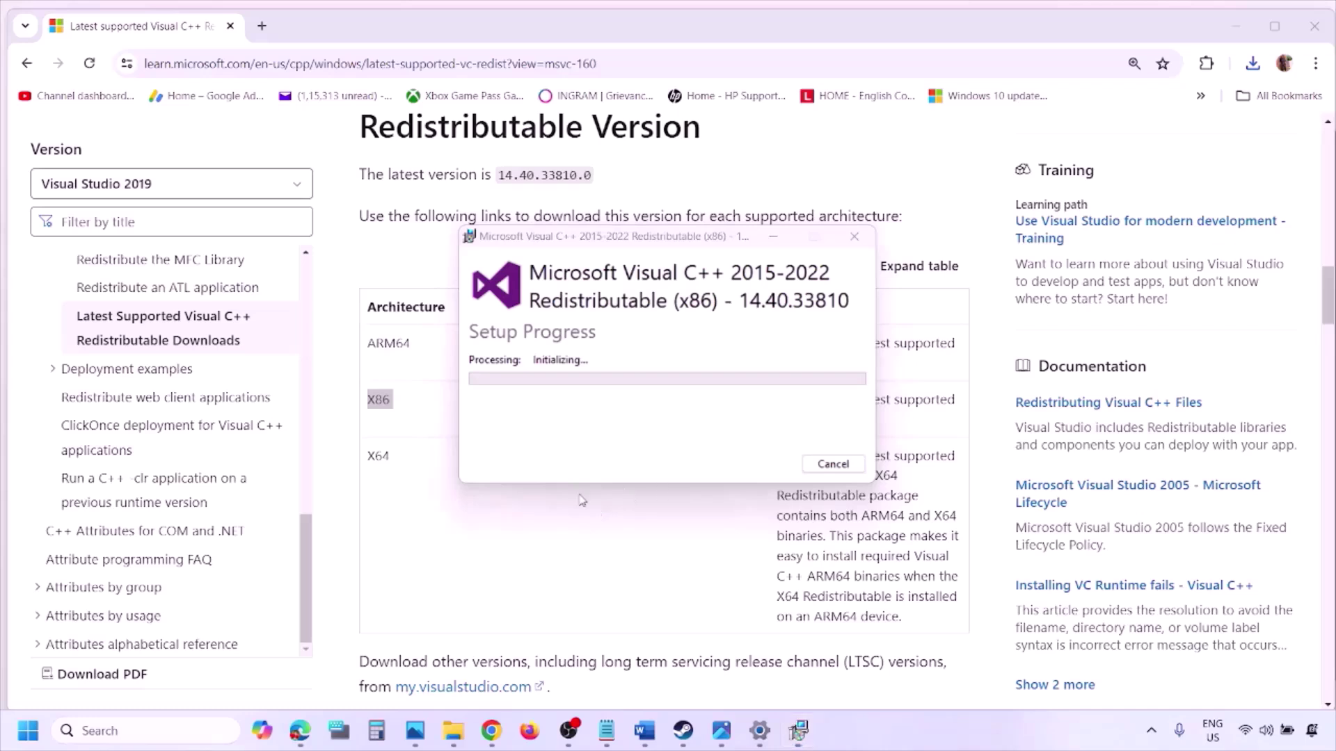
Step: Download VC_redist.x64.exe from the X64 row, run it, start its repair, and return to the download page
double_click(376, 457)
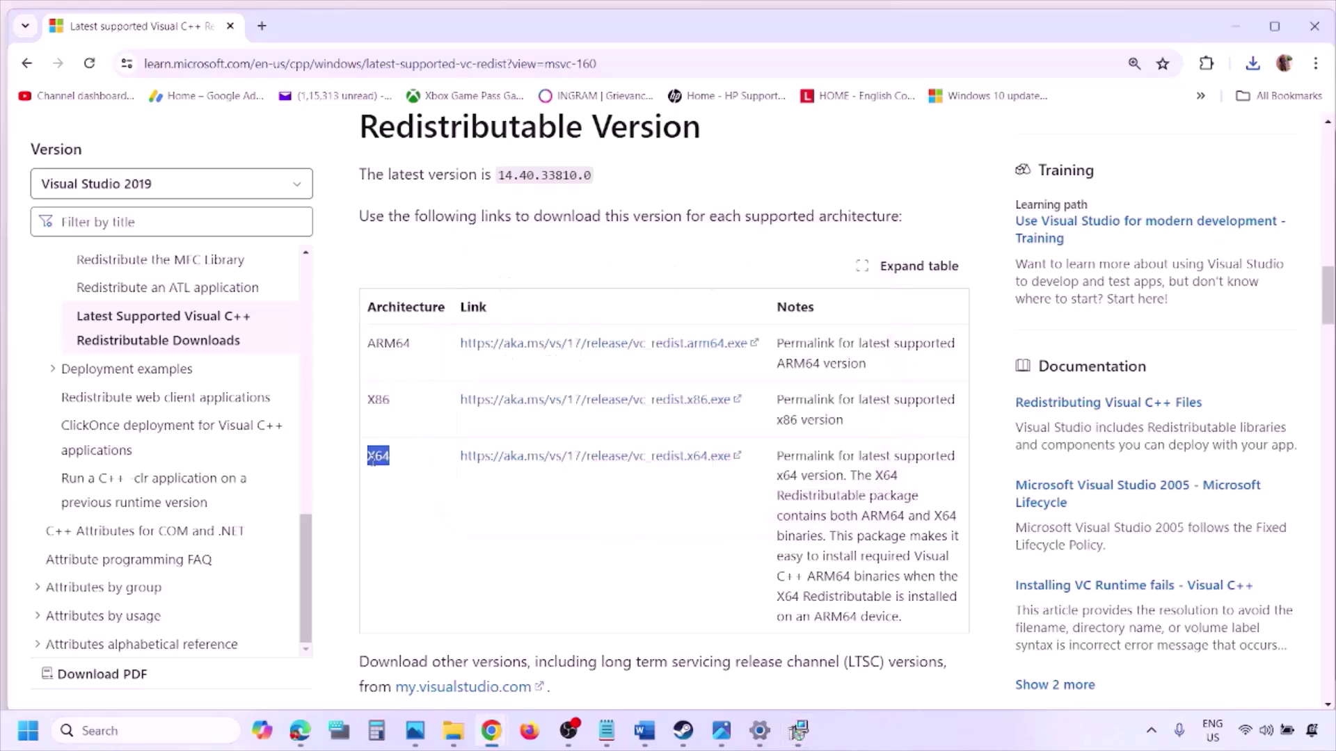
left_click(605, 464)
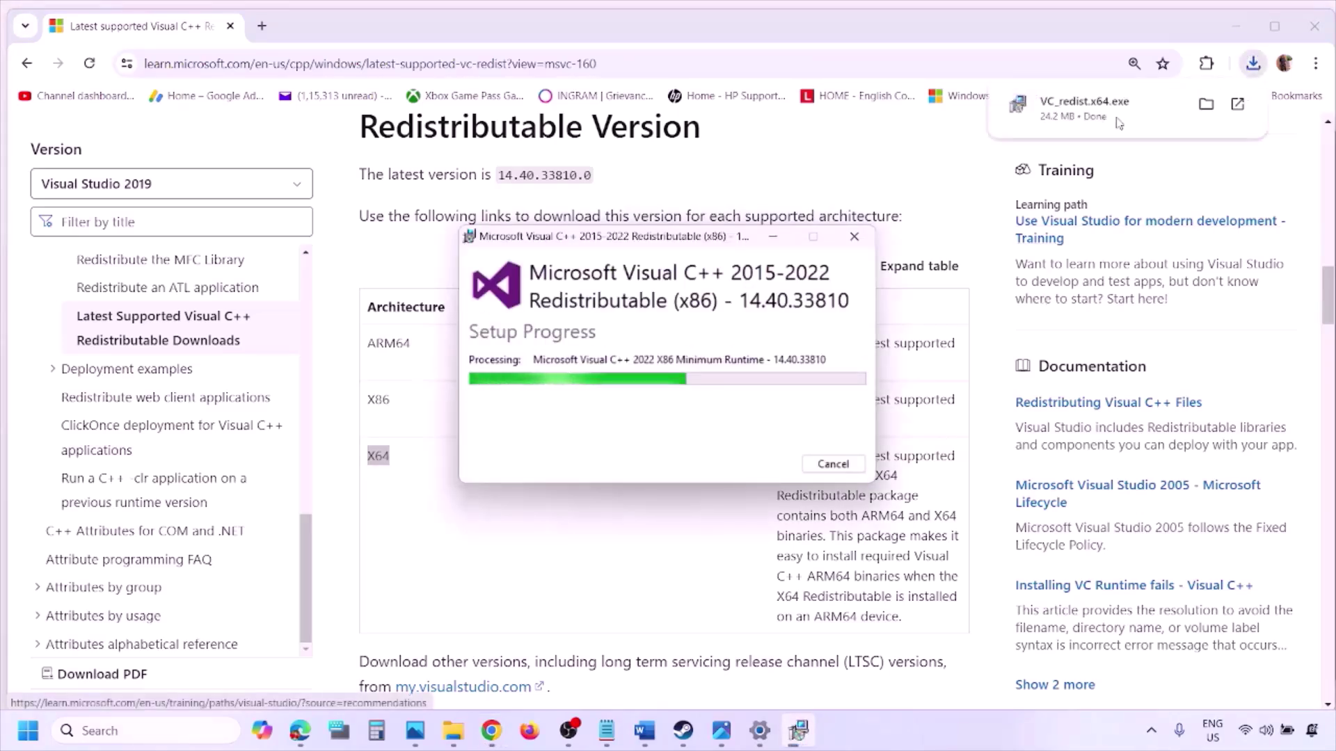
left_click(1113, 113)
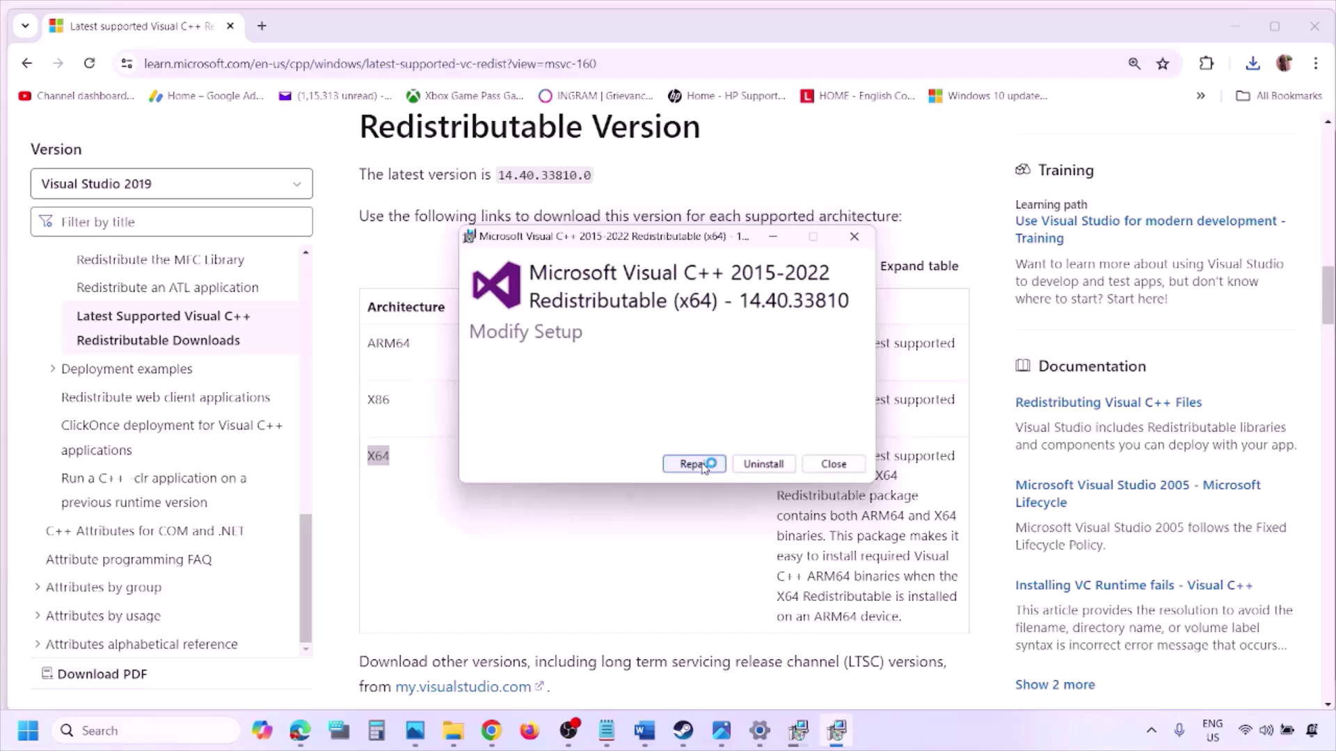
left_click(696, 464)
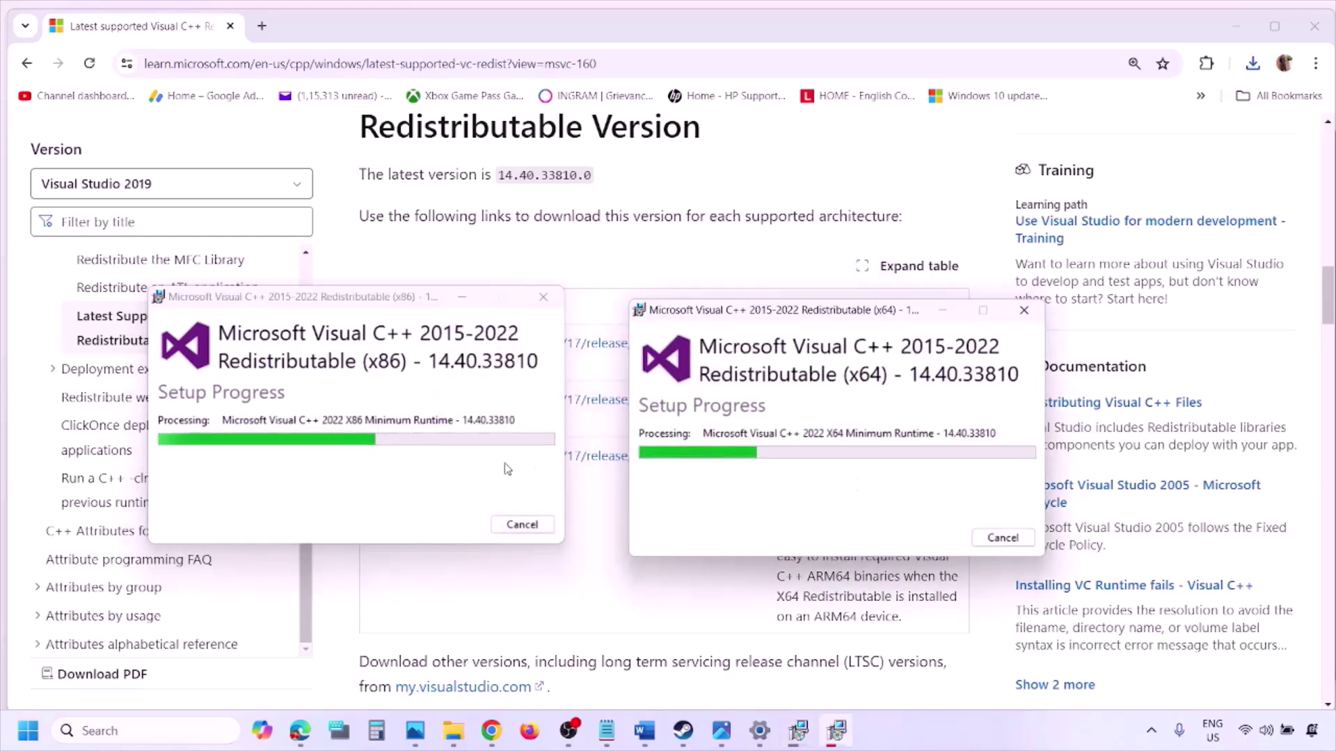
left_click(587, 597)
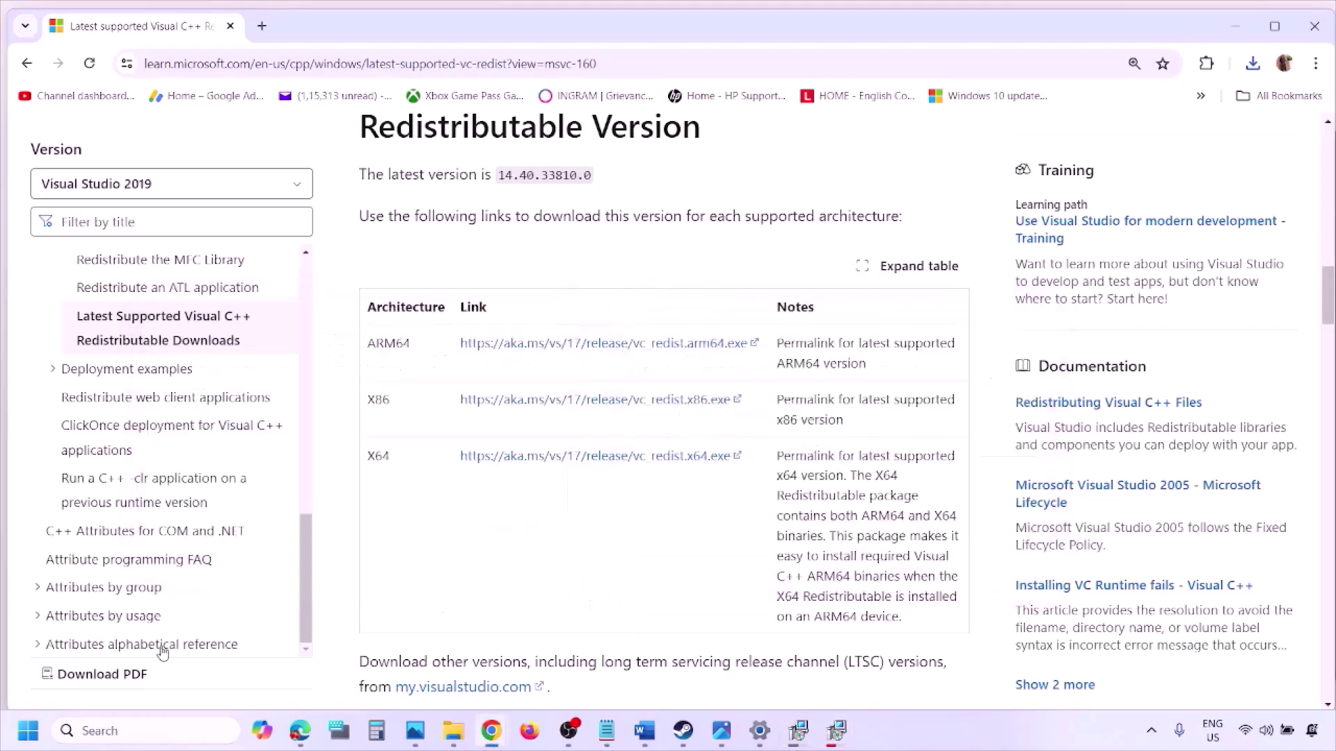
Step: Show the Windows power options from the Start menu, and dismiss the menu without restarting
left_click(27, 732)
left_click(506, 671)
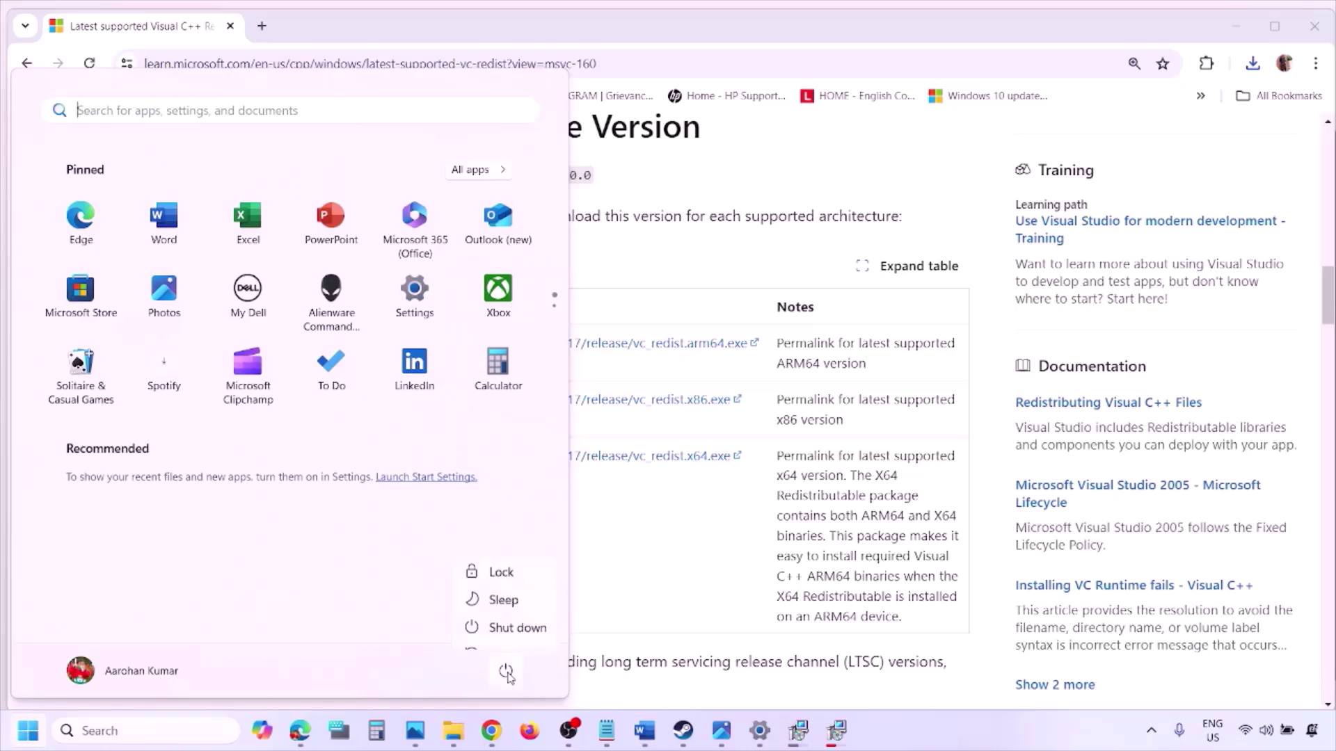
left_click(691, 590)
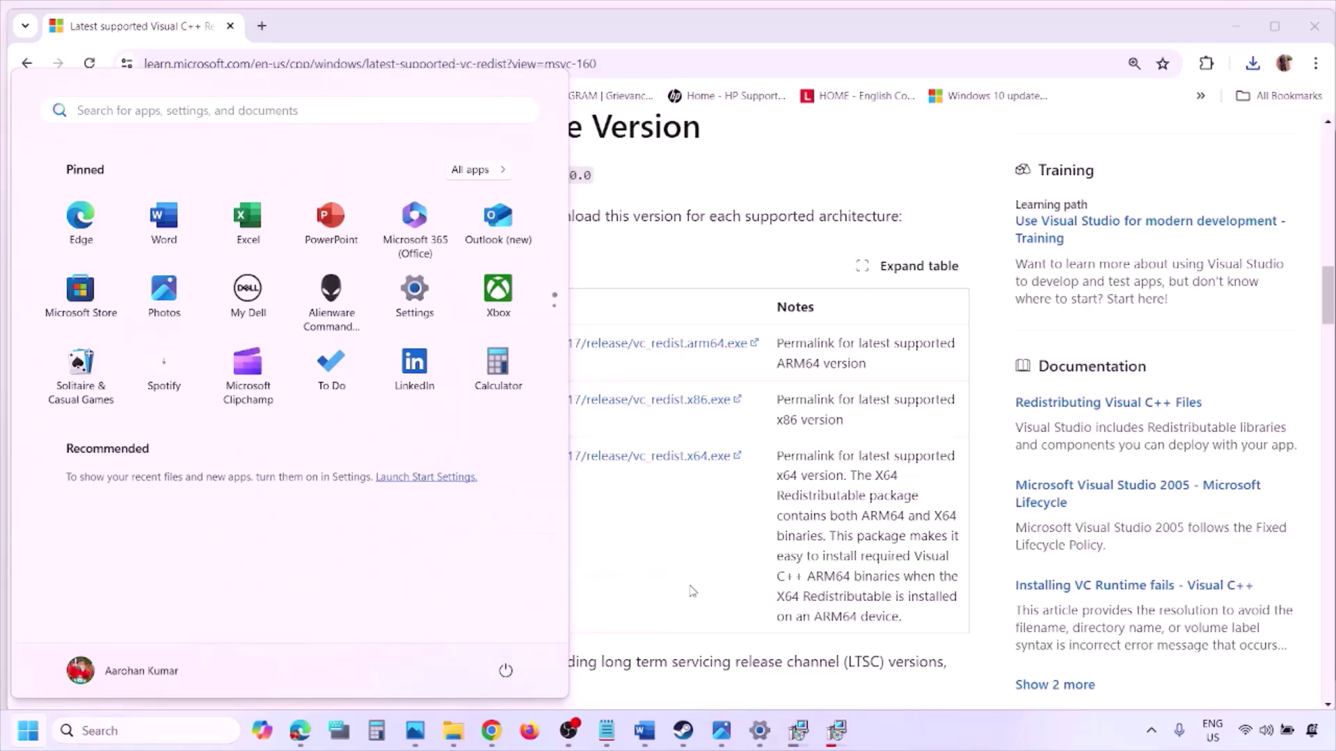
left_click(692, 591)
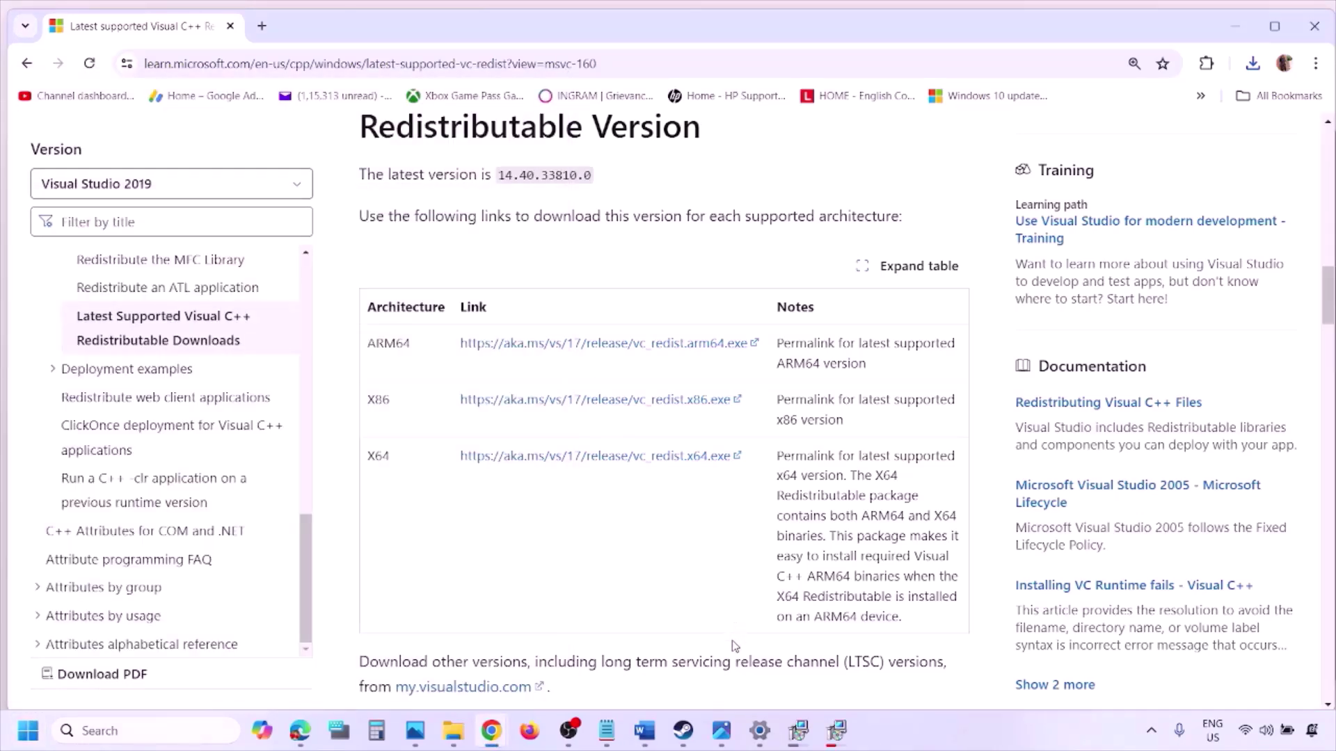
Step: Switch to Word, maximize the document, and highlight the Step 9 parts on unplugging external devices, USB adapters and additional controllers
left_click(645, 730)
scroll(572, 472, "down", 3)
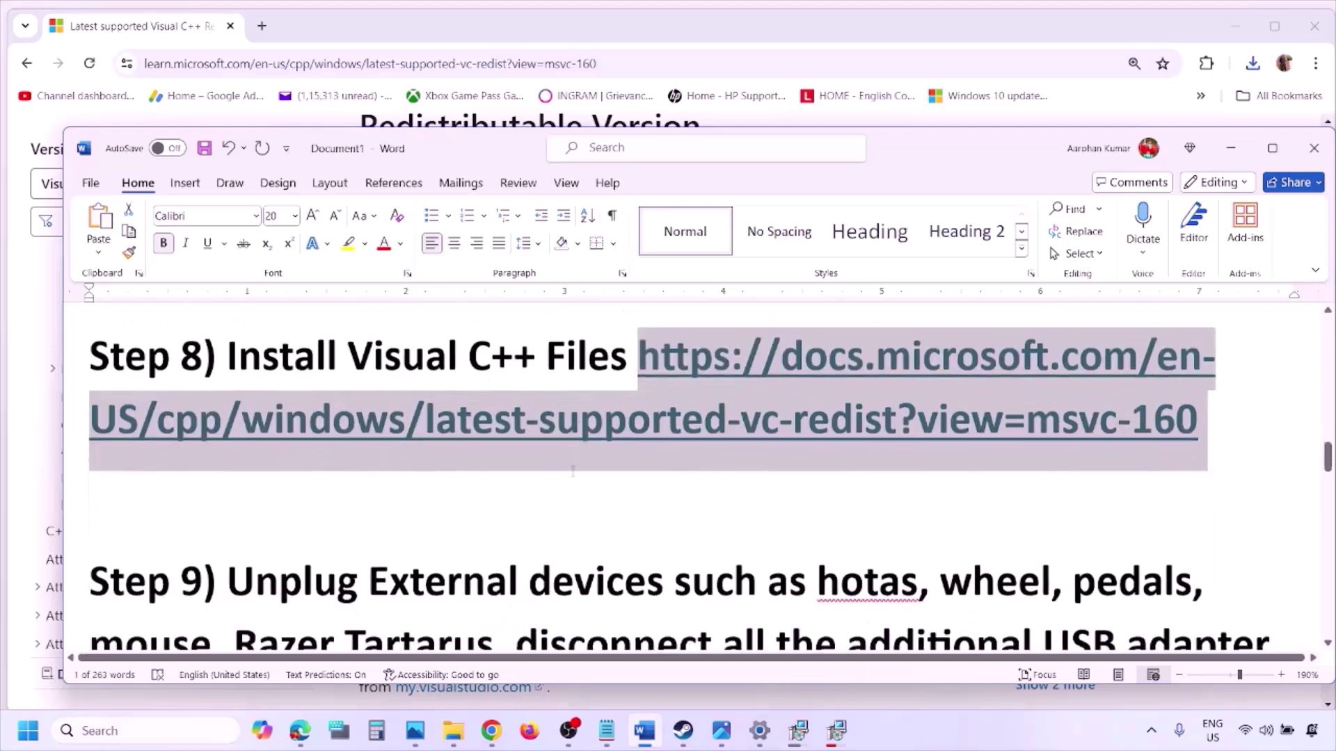
scroll(573, 471, "down", 3)
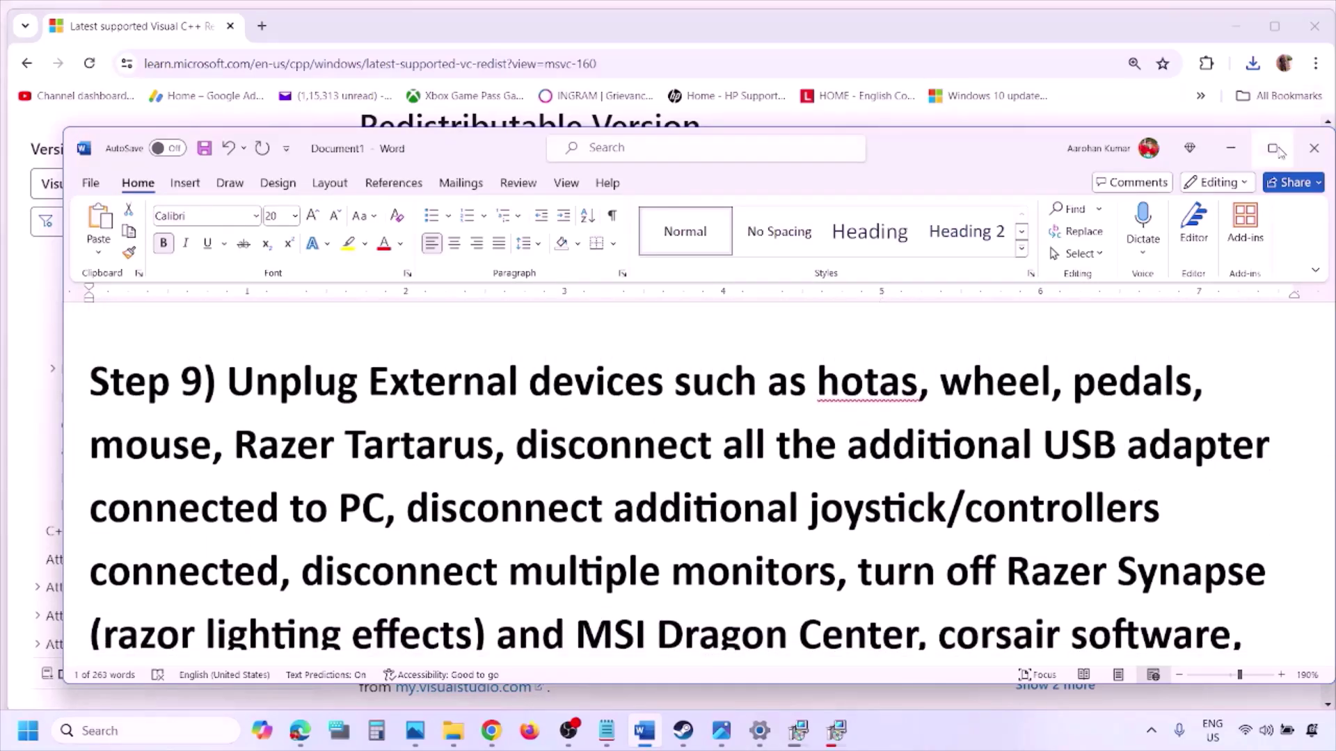
left_click(1275, 149)
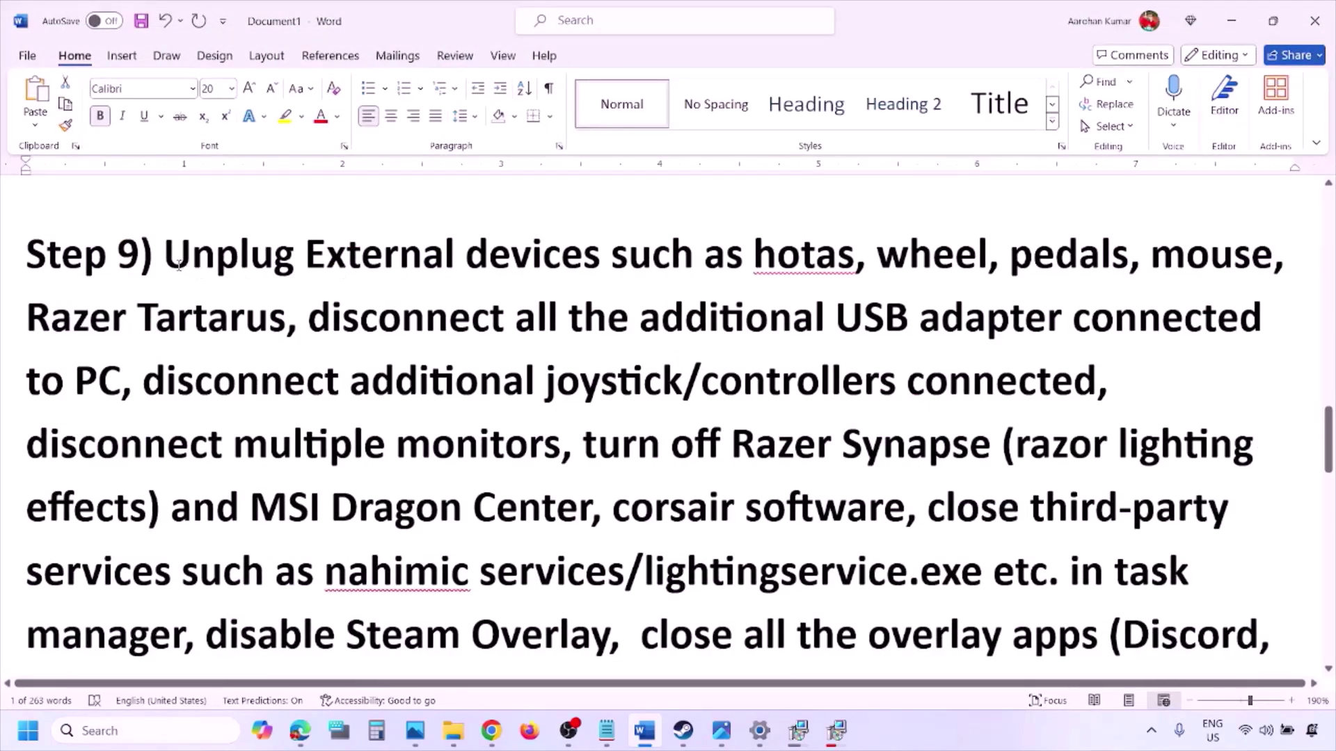
left_click_drag(169, 261, 1063, 325)
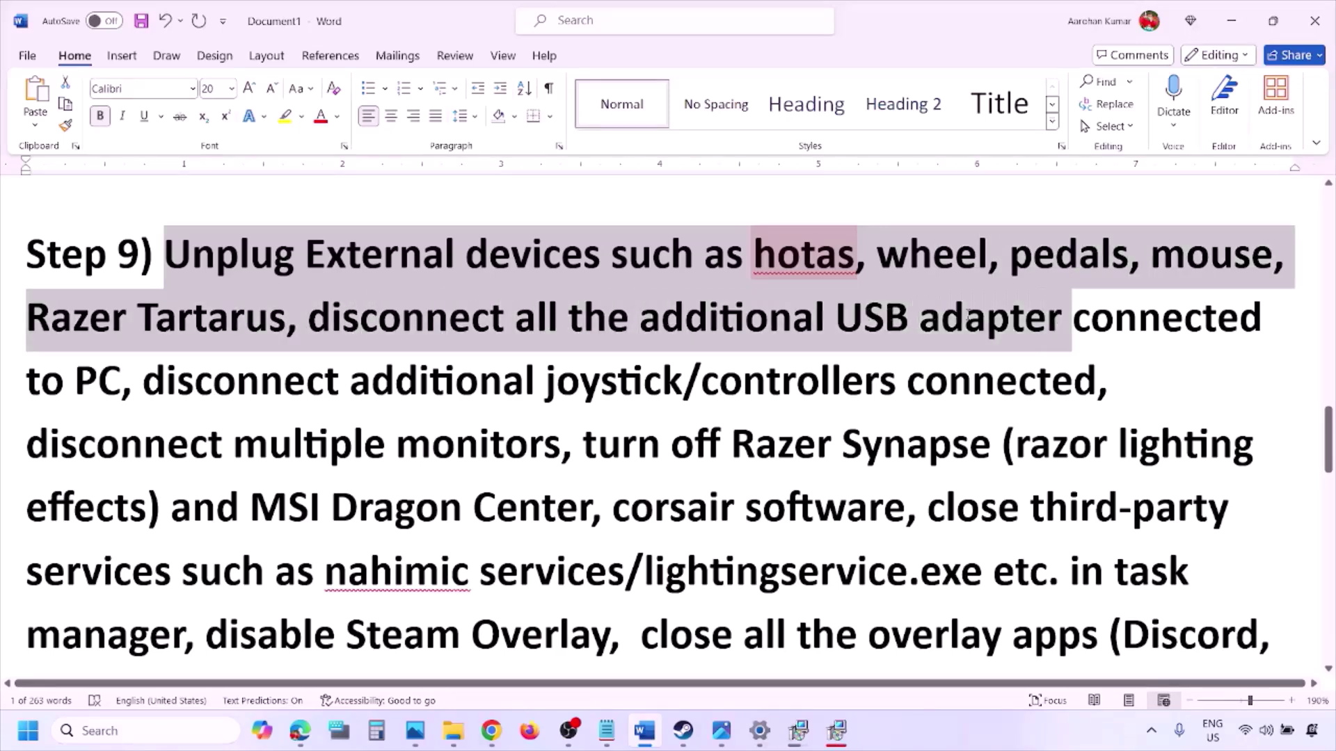
left_click(989, 314)
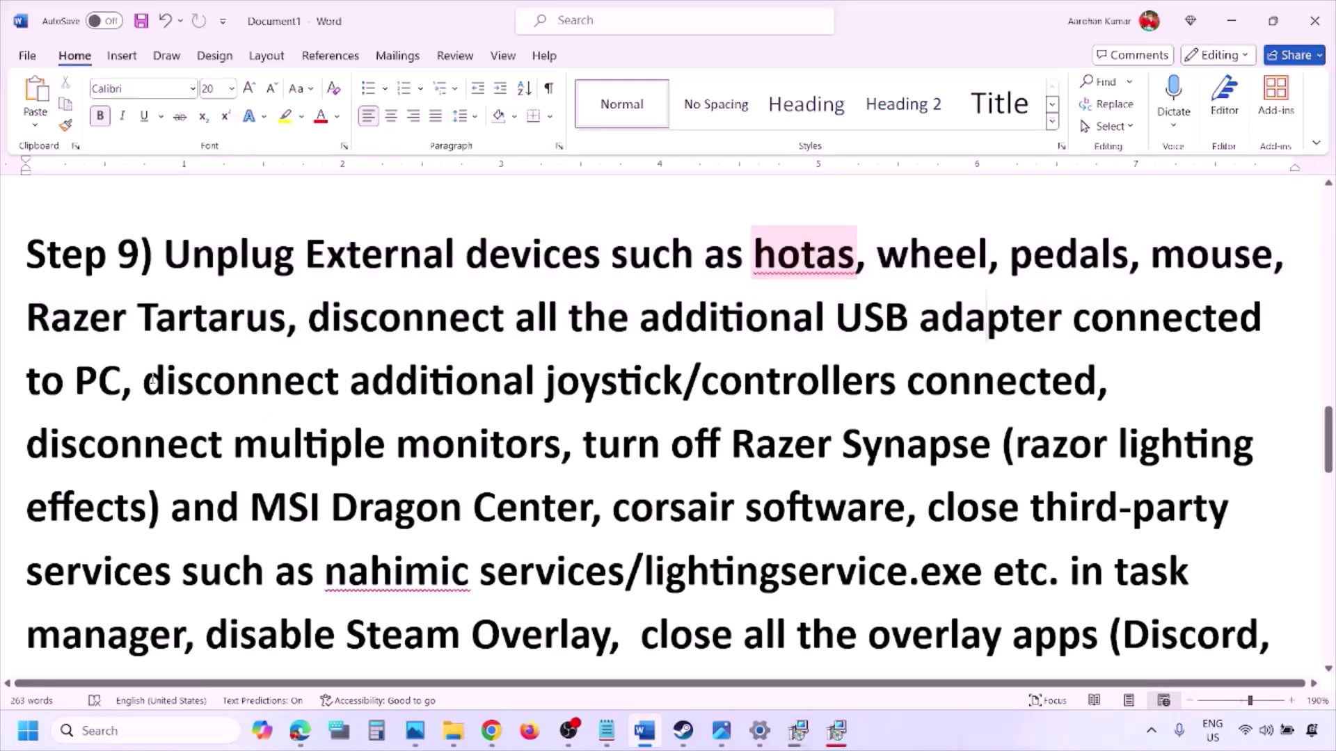
left_click_drag(151, 379, 929, 390)
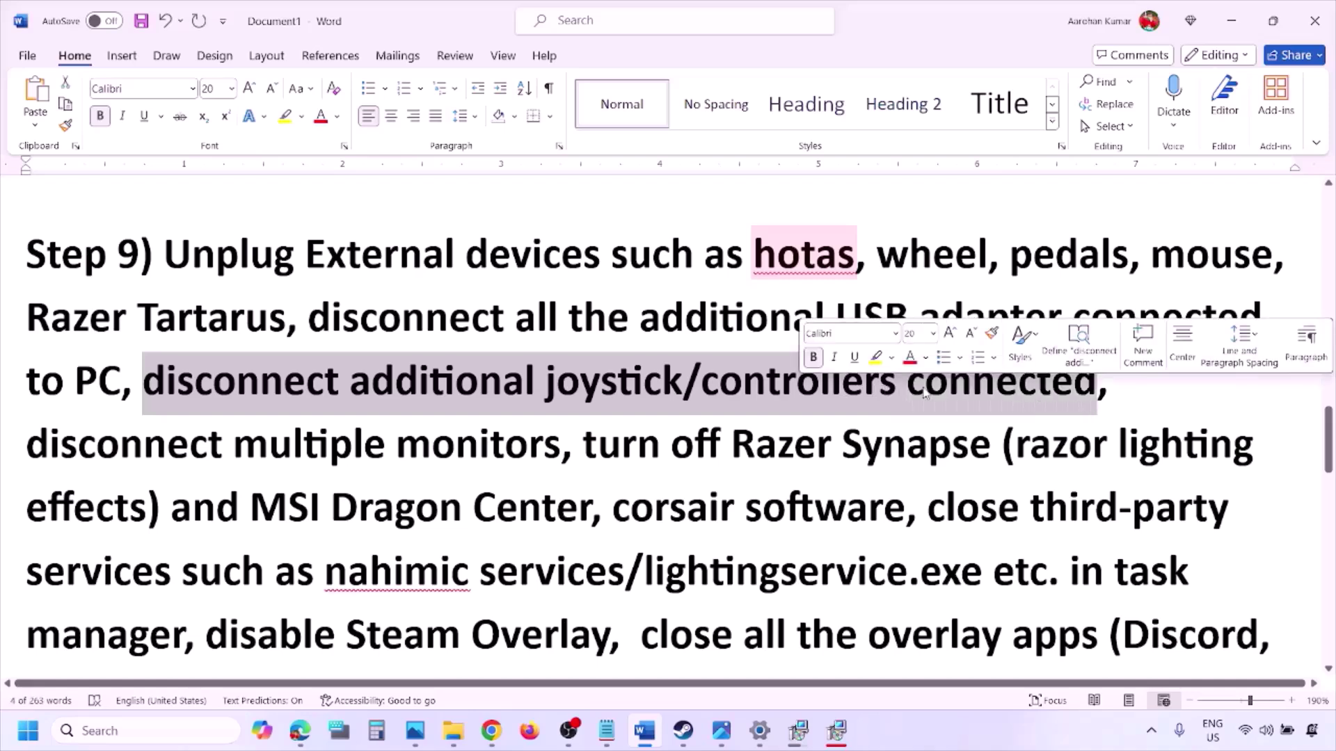
left_click(890, 410)
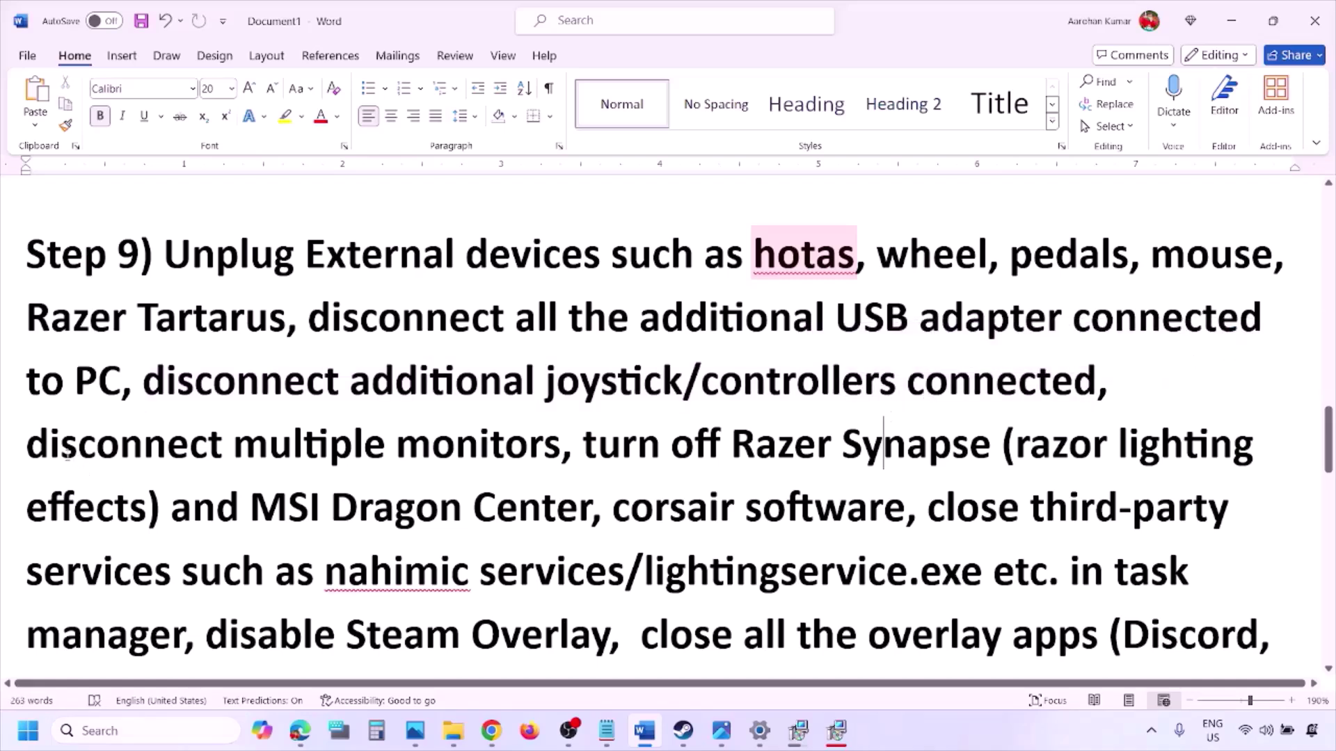
Step: Highlight the Step 9 parts on disconnecting multiple monitors, turning off lighting software and third-party services, and disabling Steam Overlay
left_click_drag(46, 447, 467, 451)
scroll(555, 397, "down", 1)
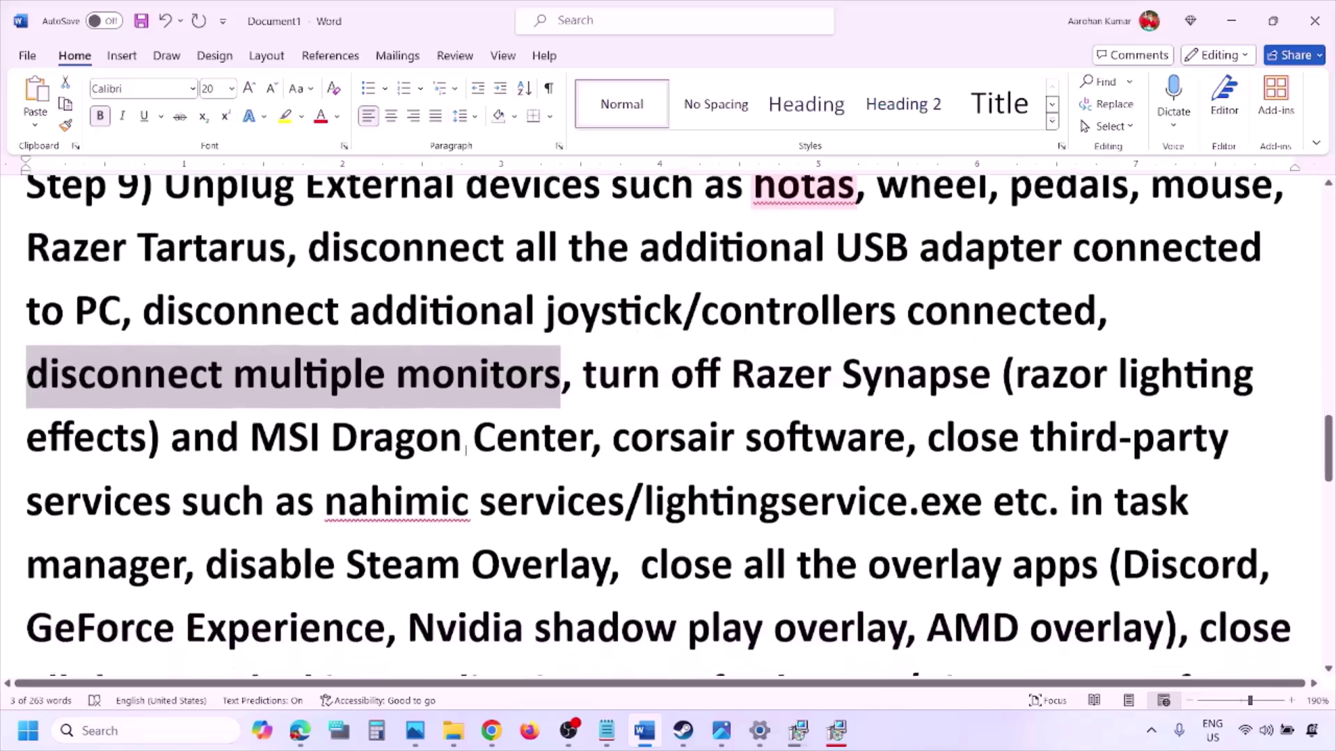
left_click_drag(584, 367, 183, 556)
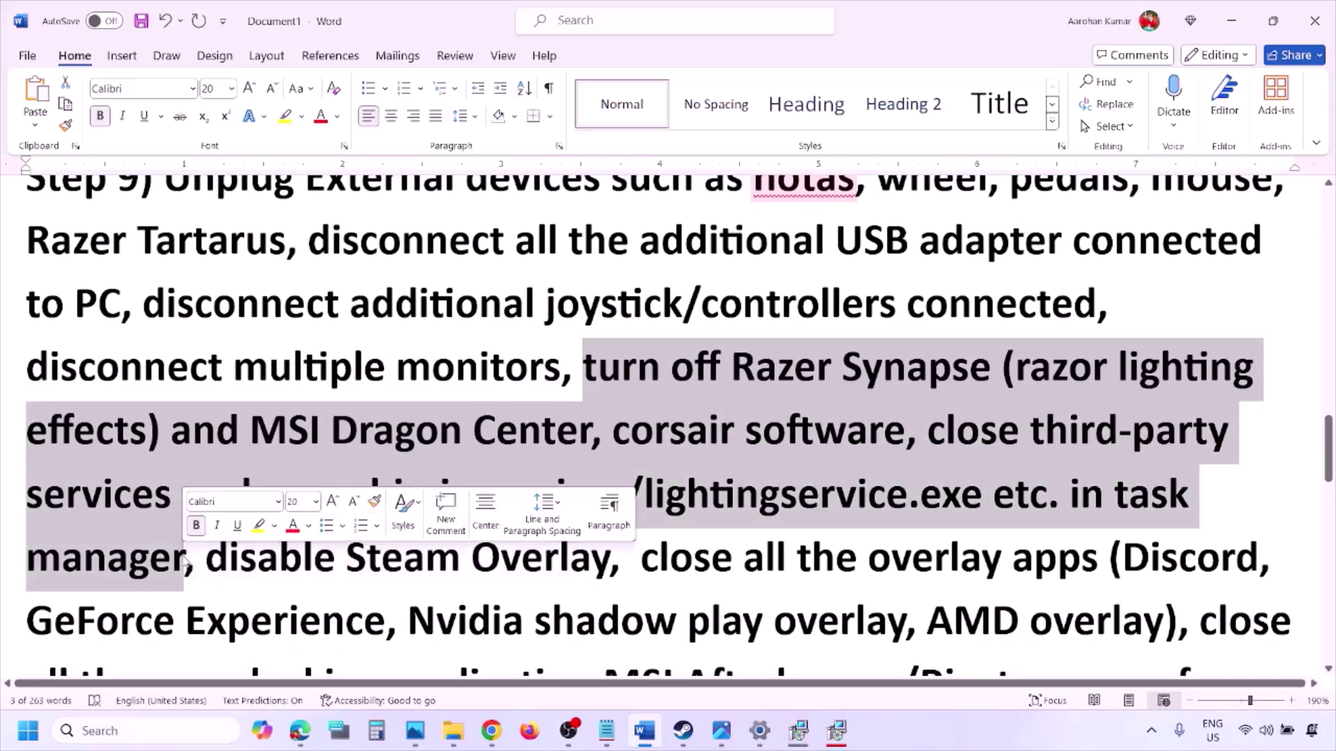
scroll(184, 556, "down", 1)
left_click_drag(236, 485, 609, 485)
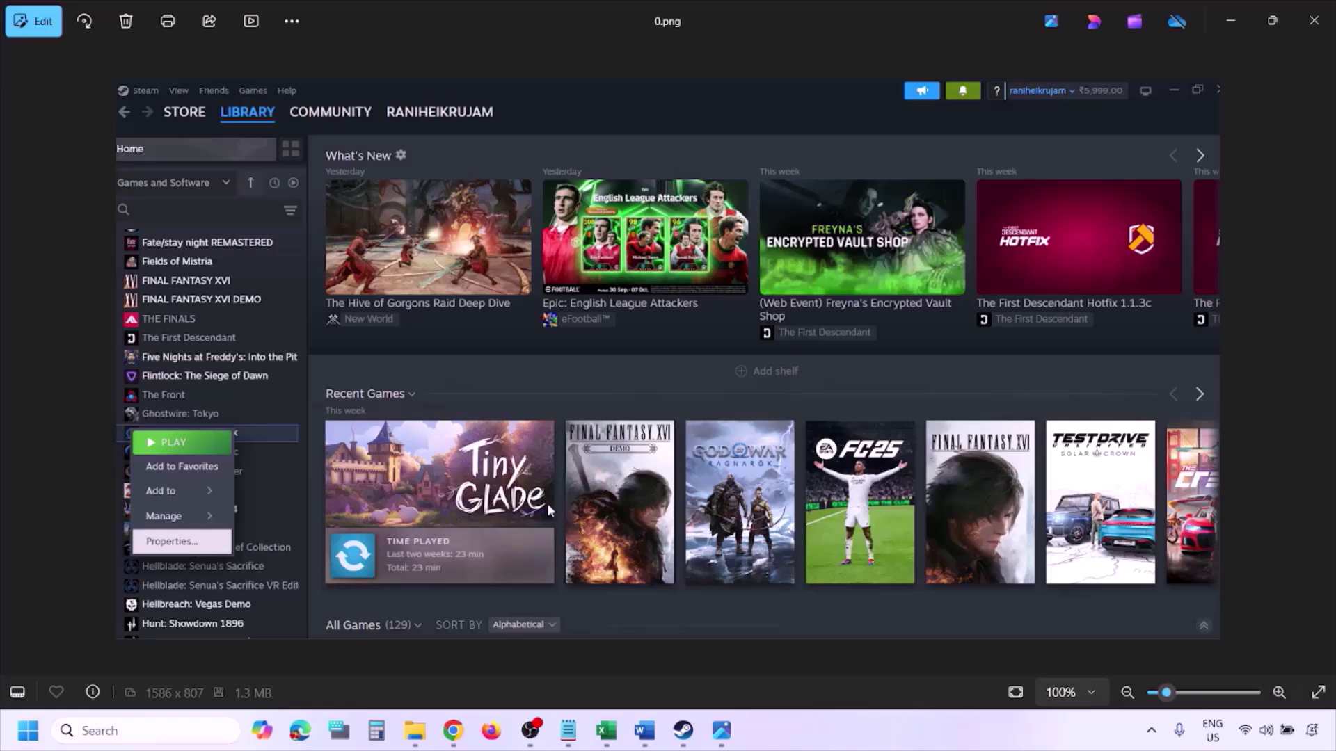
Step: Advance from the Steam screenshot 0.png to the next image, and highlight "disable Steam Overlay" in the Word document
key("Right")
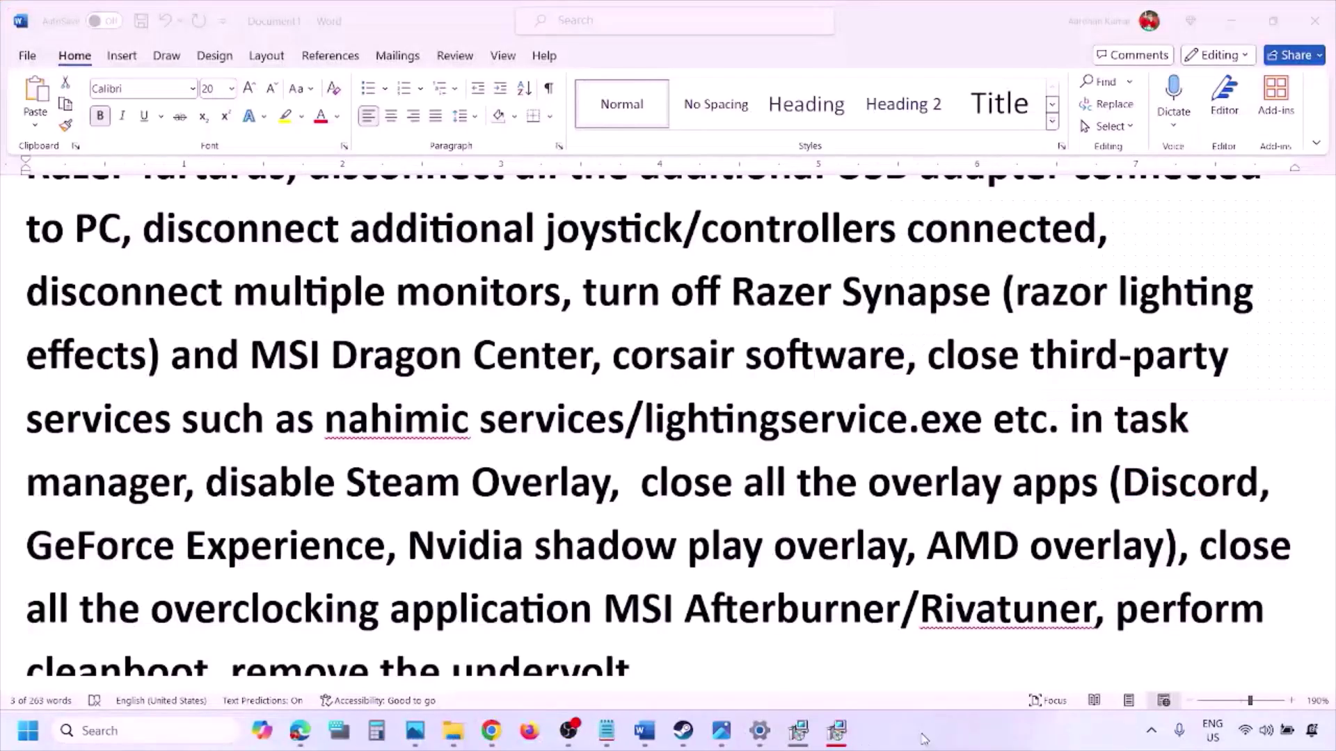
scroll(797, 553, "down", 2)
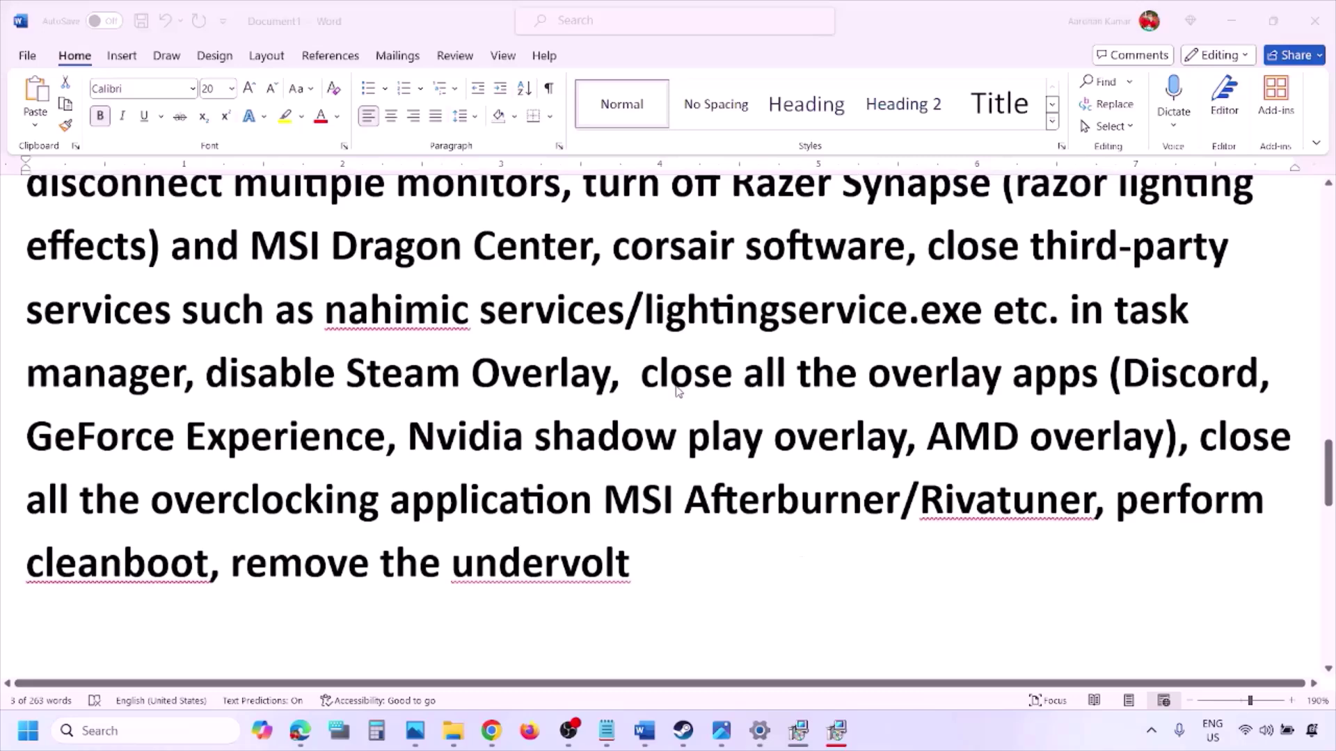
left_click_drag(610, 376, 206, 376)
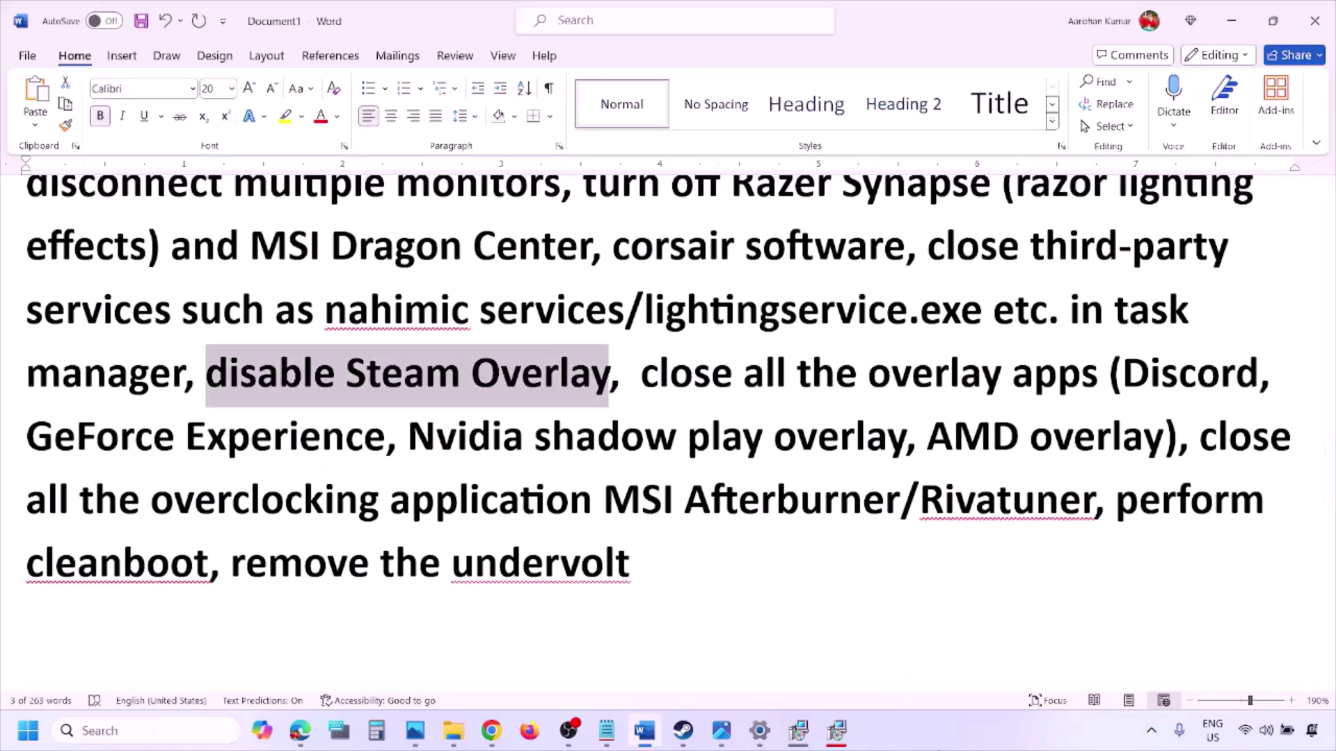
Step: Turn off the in-game overlay in Discord's Game Overlay settings
left_click(938, 746)
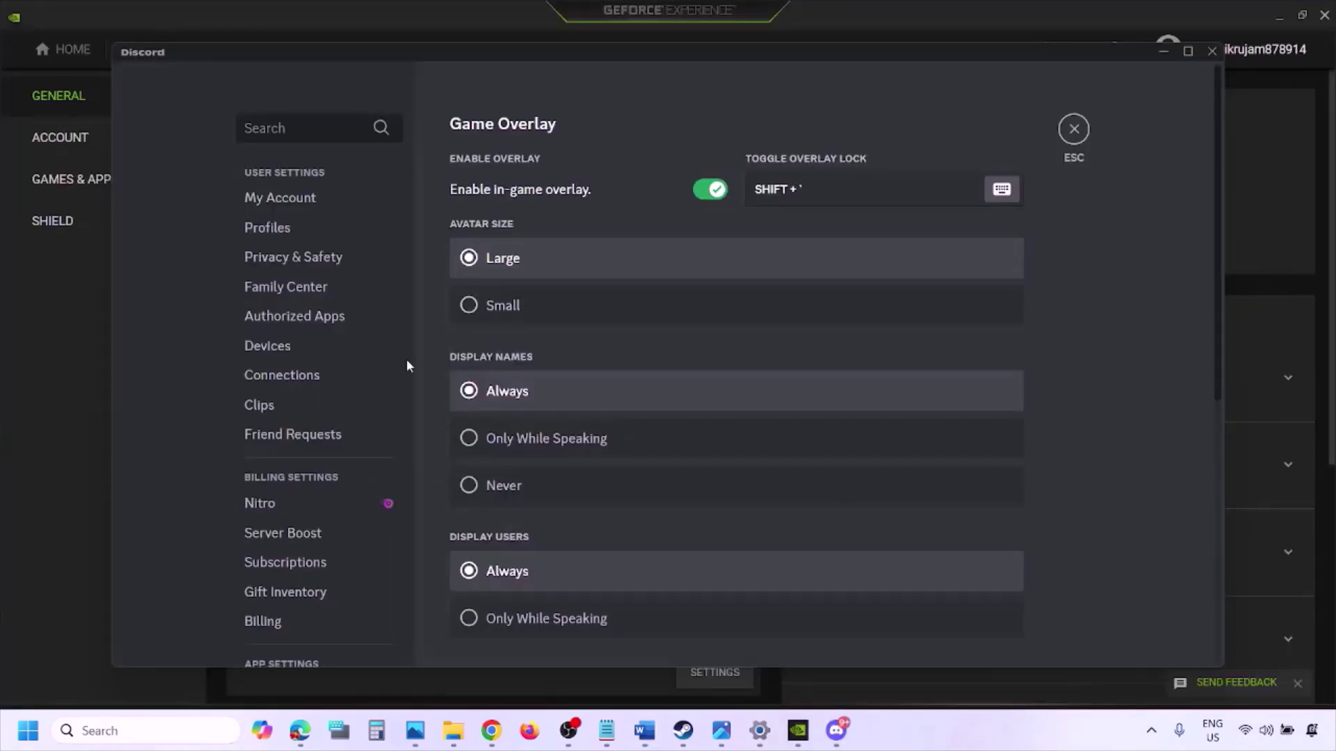
scroll(327, 373, "down", 10)
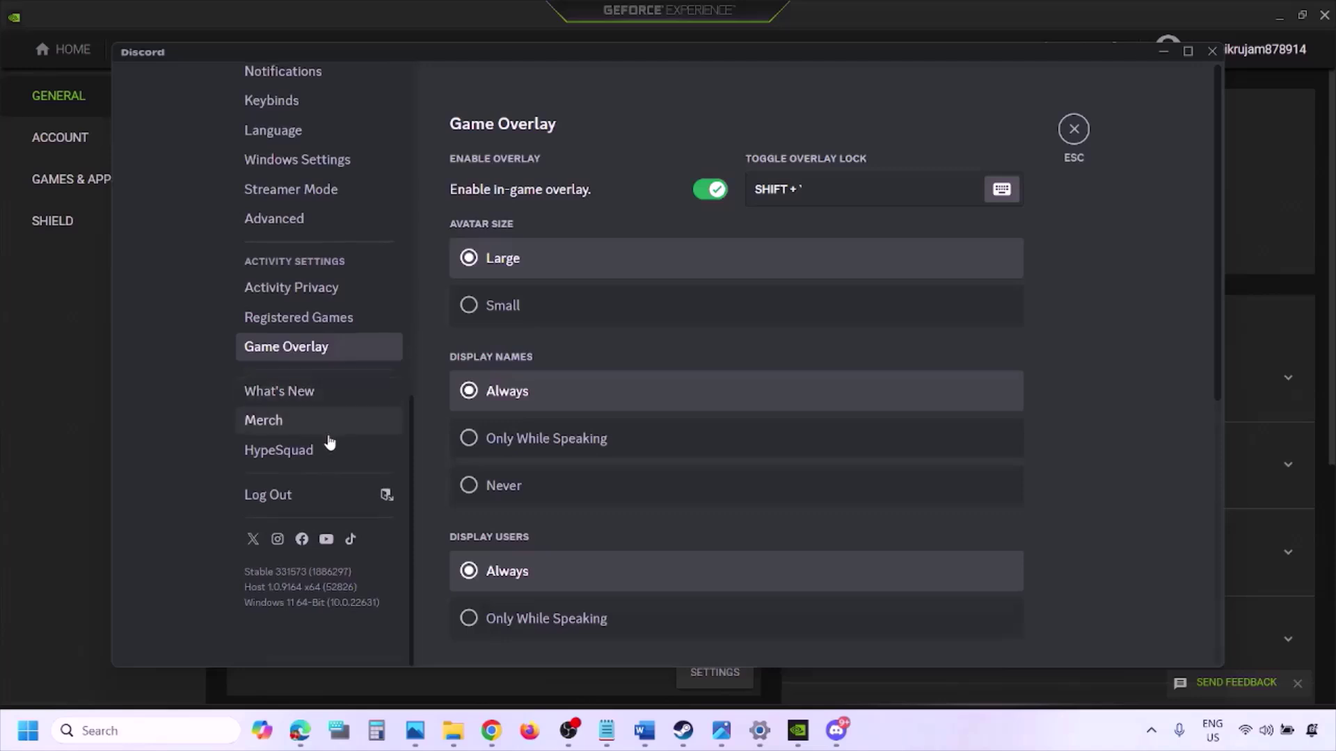
left_click(309, 347)
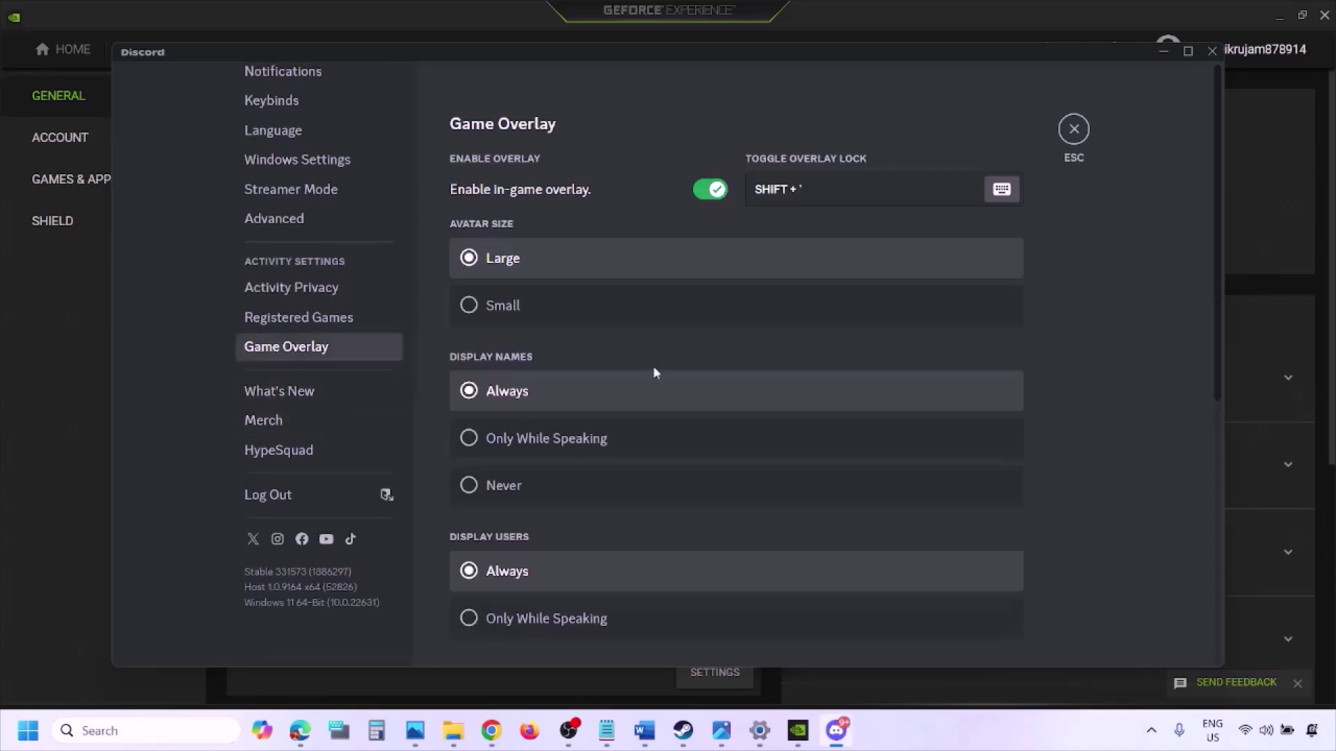
left_click(704, 191)
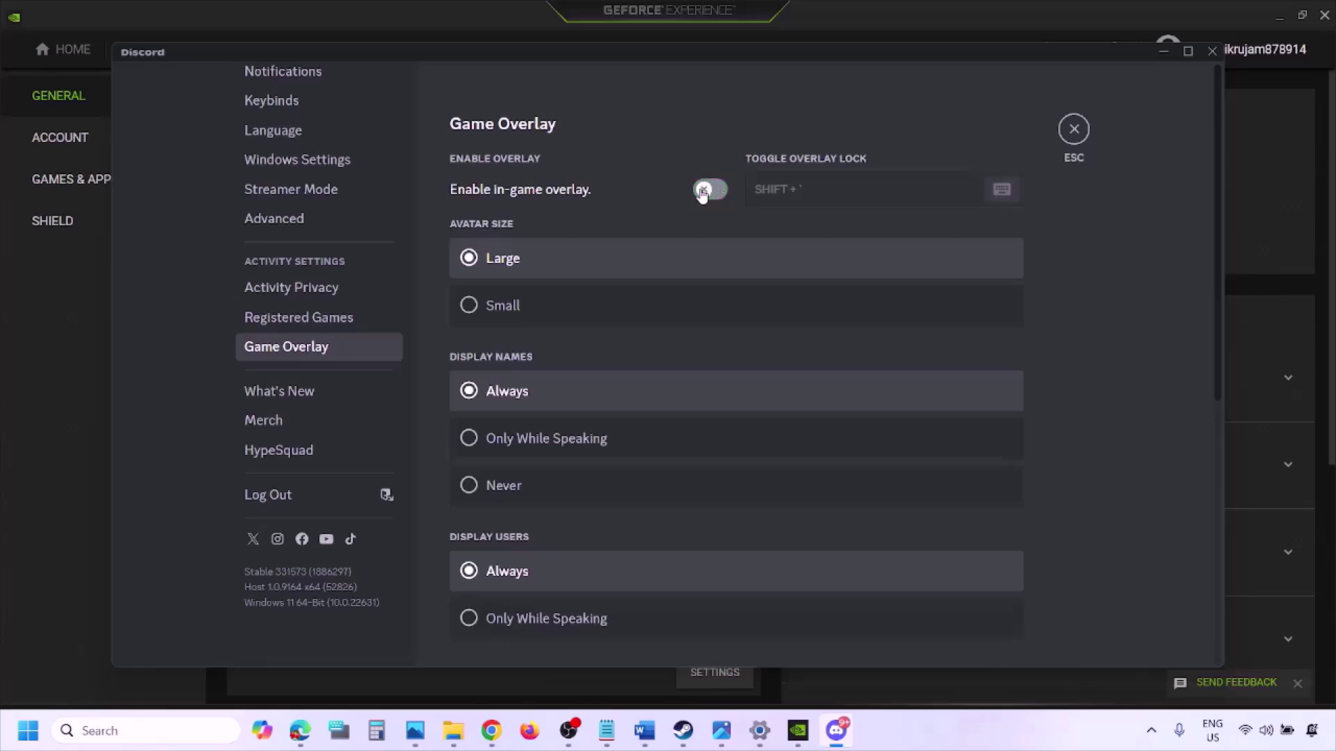
Step: Switch to GeForce Experience, turn off its in-game overlay, and return to the Word document
left_click(800, 731)
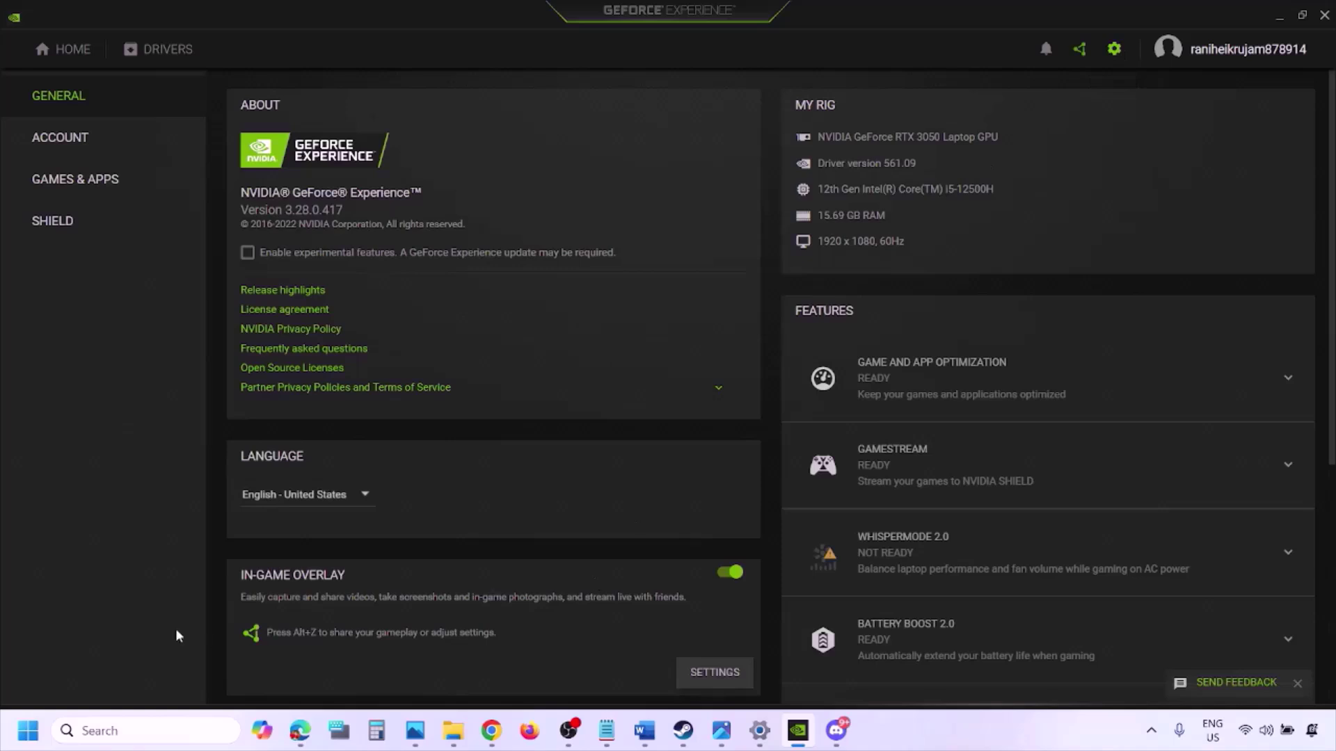
left_click(728, 574)
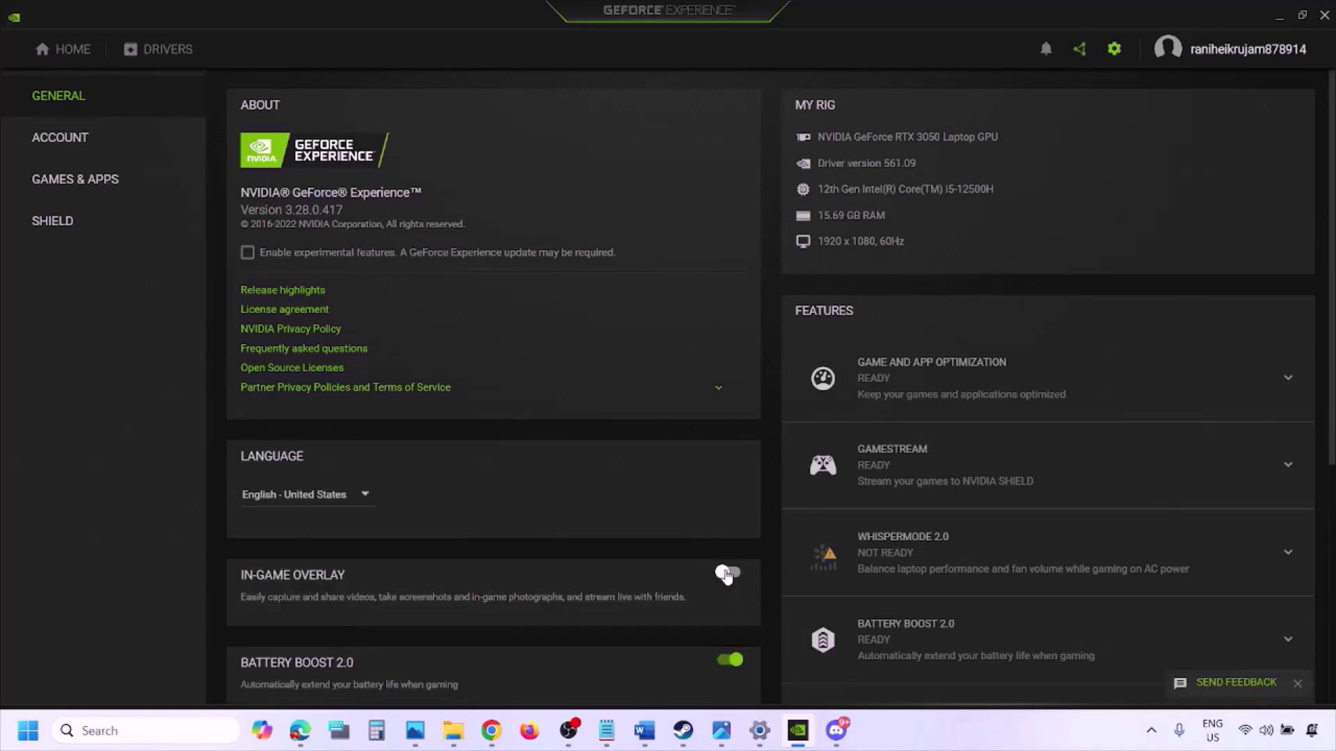
left_click(642, 739)
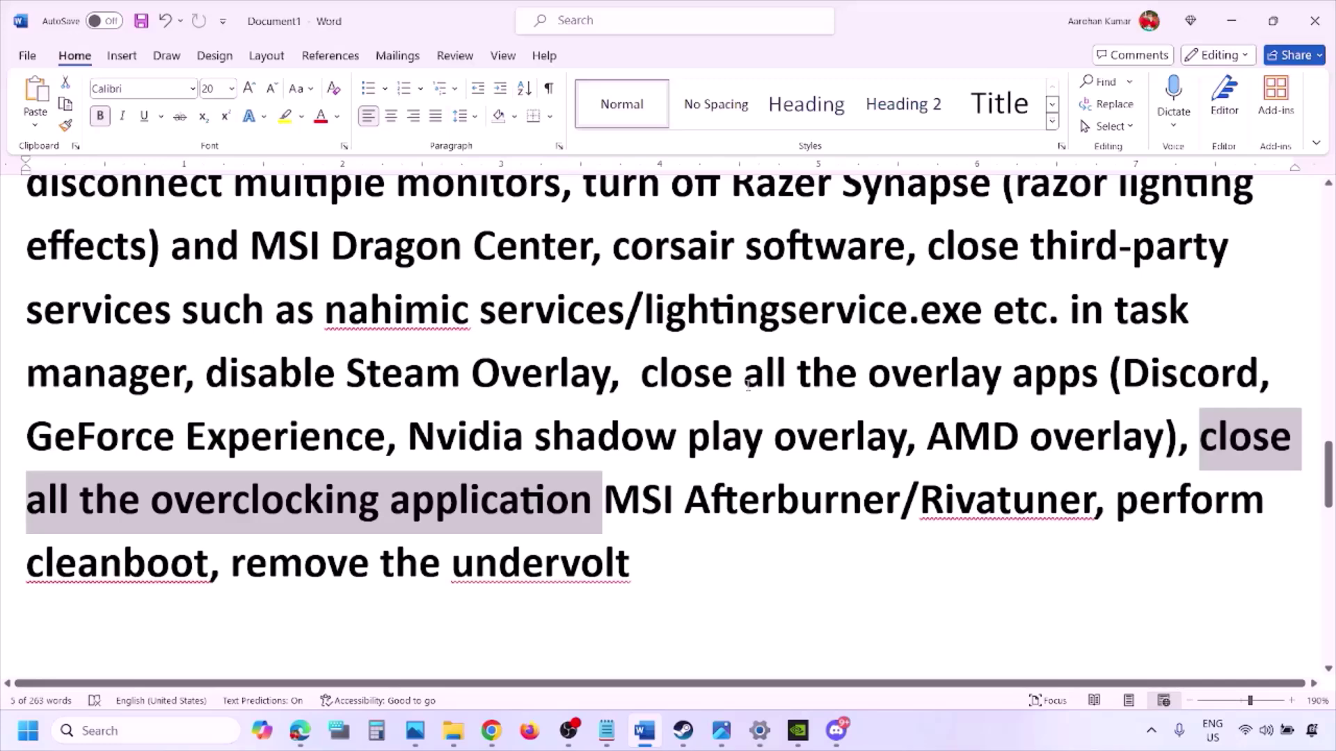
Step: Highlight "close all the overlay apps" in the Step 9 text
scroll(956, 281, "up", 2)
scroll(686, 407, "down", 1)
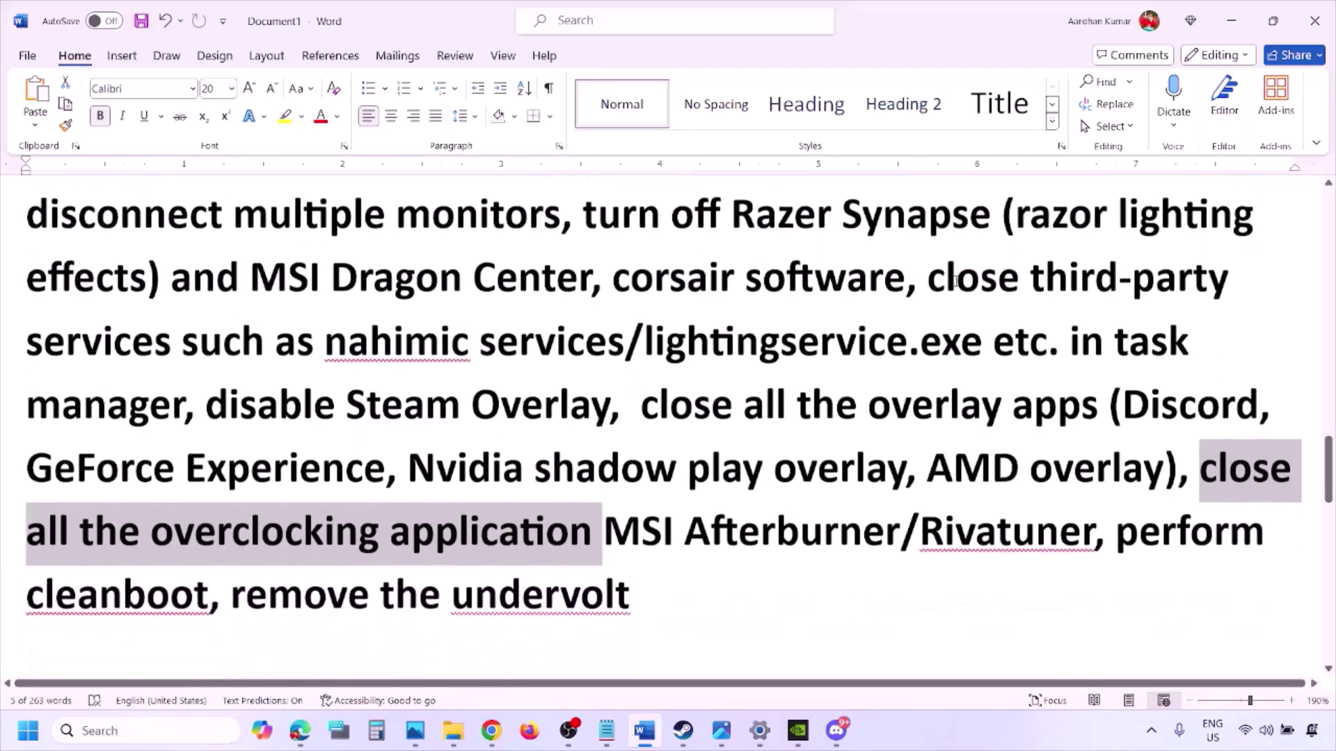
left_click_drag(659, 407, 1040, 412)
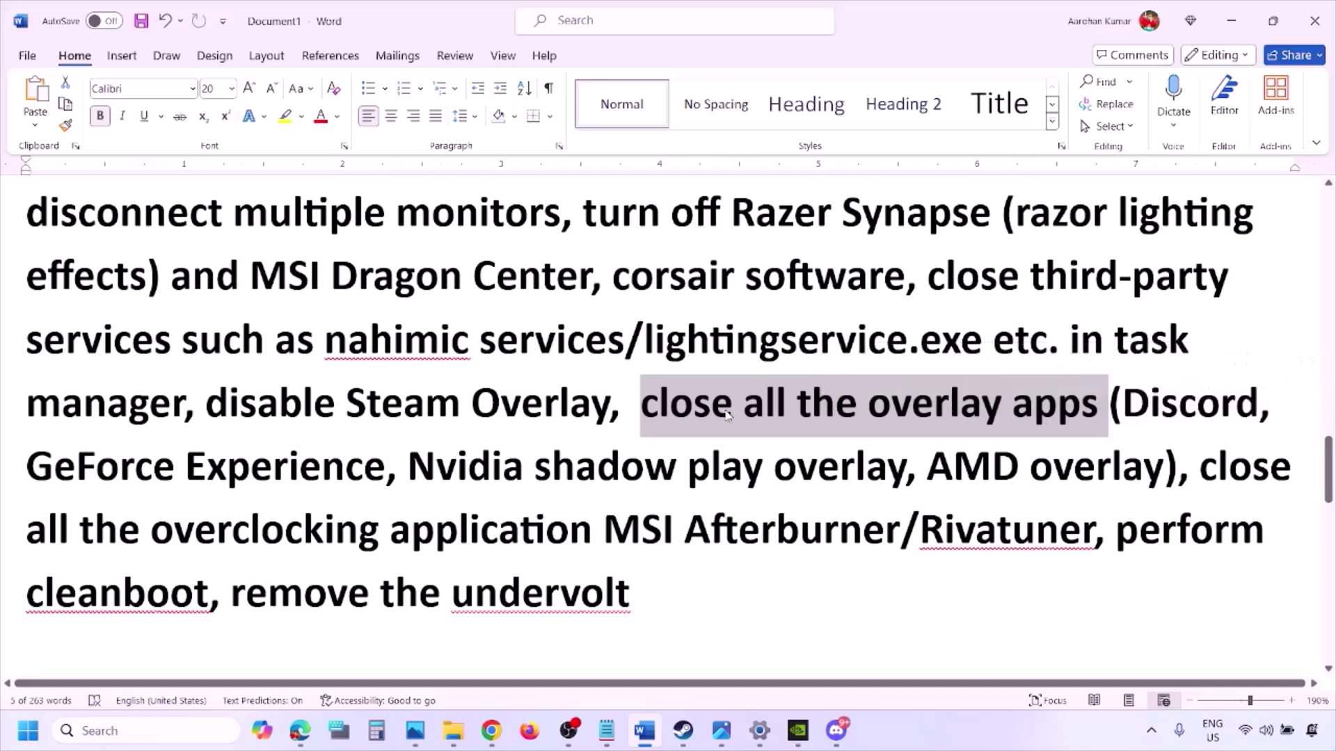
left_click(654, 411)
left_click_drag(646, 406, 1107, 410)
Step: Quit the background apps Discord, NVIDIA GeForce Experience and G HUB, plus the app with the pink icon
left_click(1153, 735)
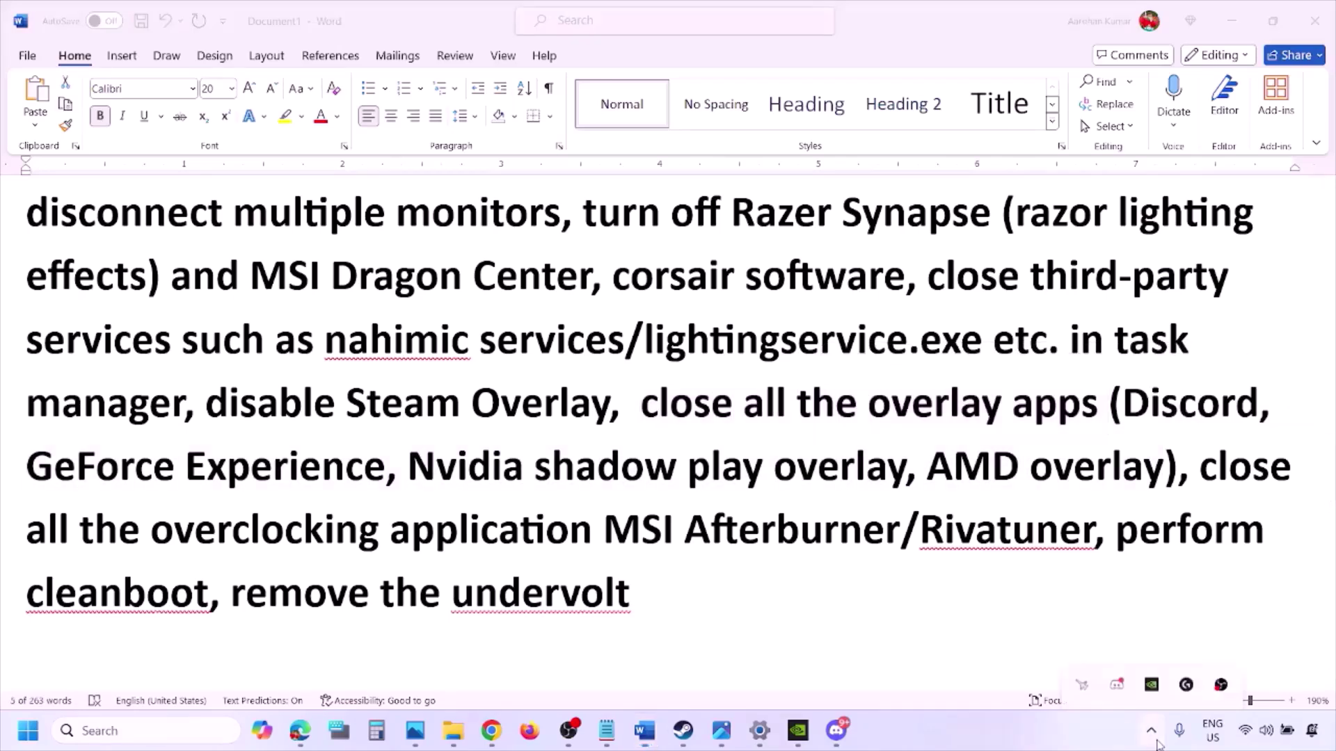
right_click(1118, 647)
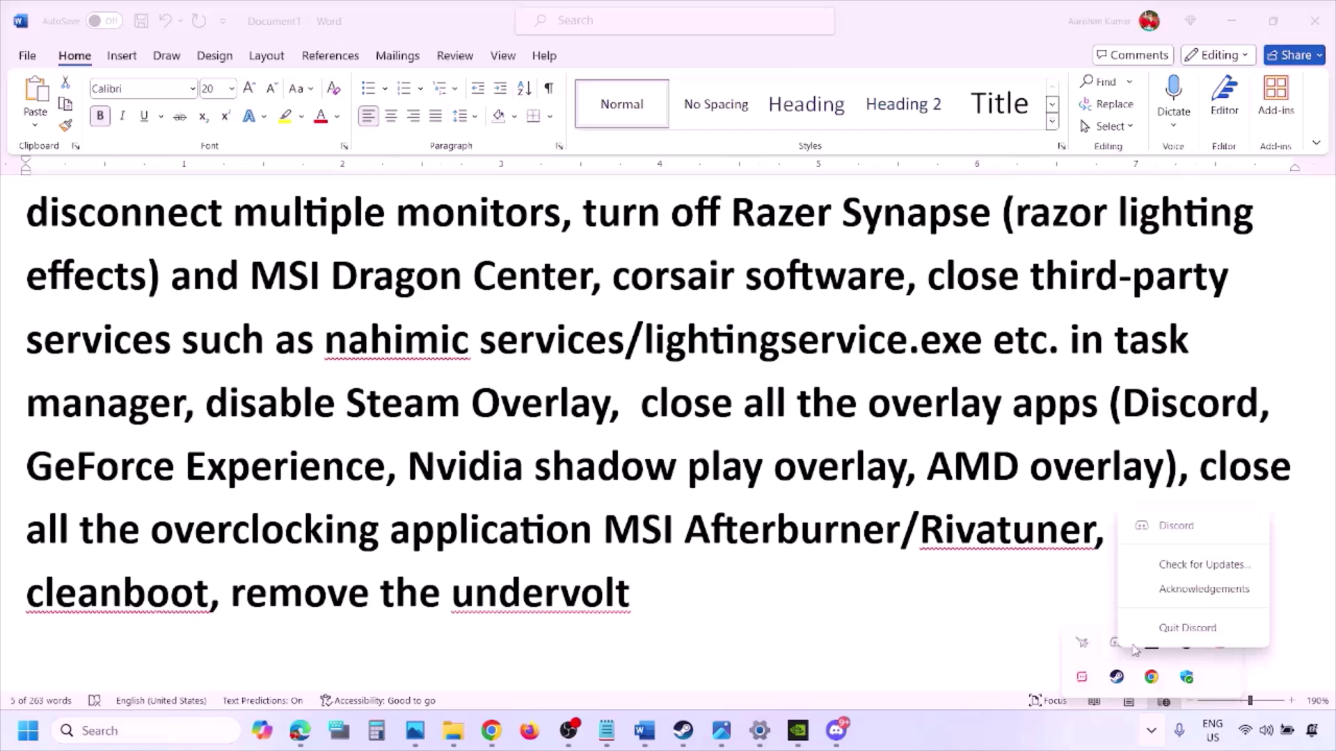
left_click(1182, 630)
right_click(1117, 645)
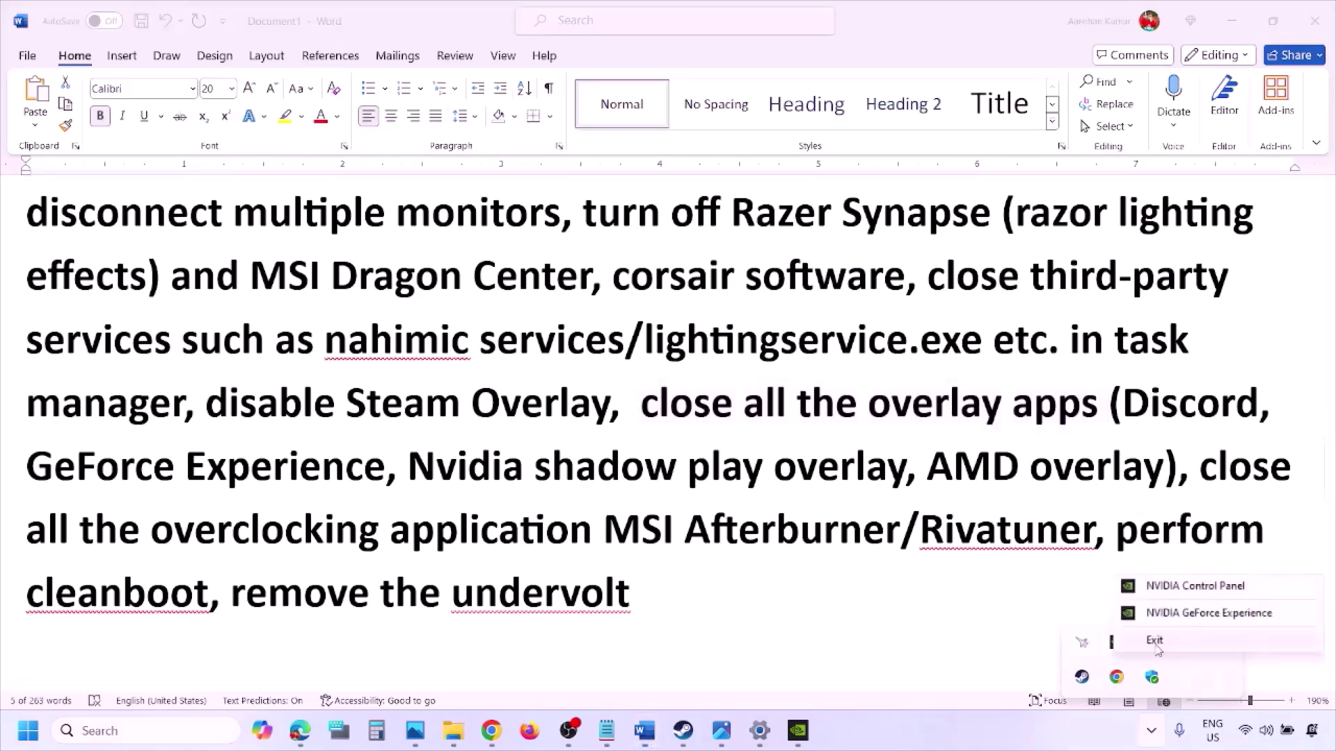
left_click(1156, 641)
right_click(1117, 644)
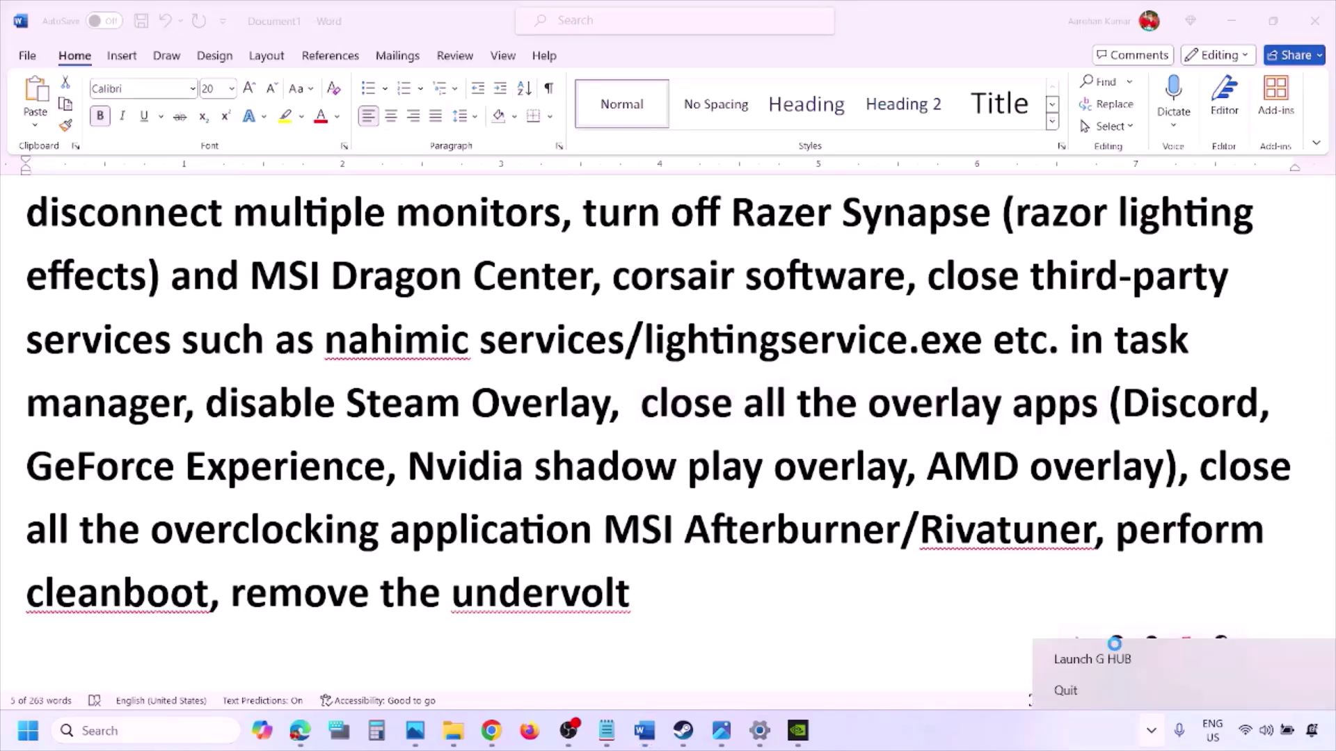
left_click(1103, 691)
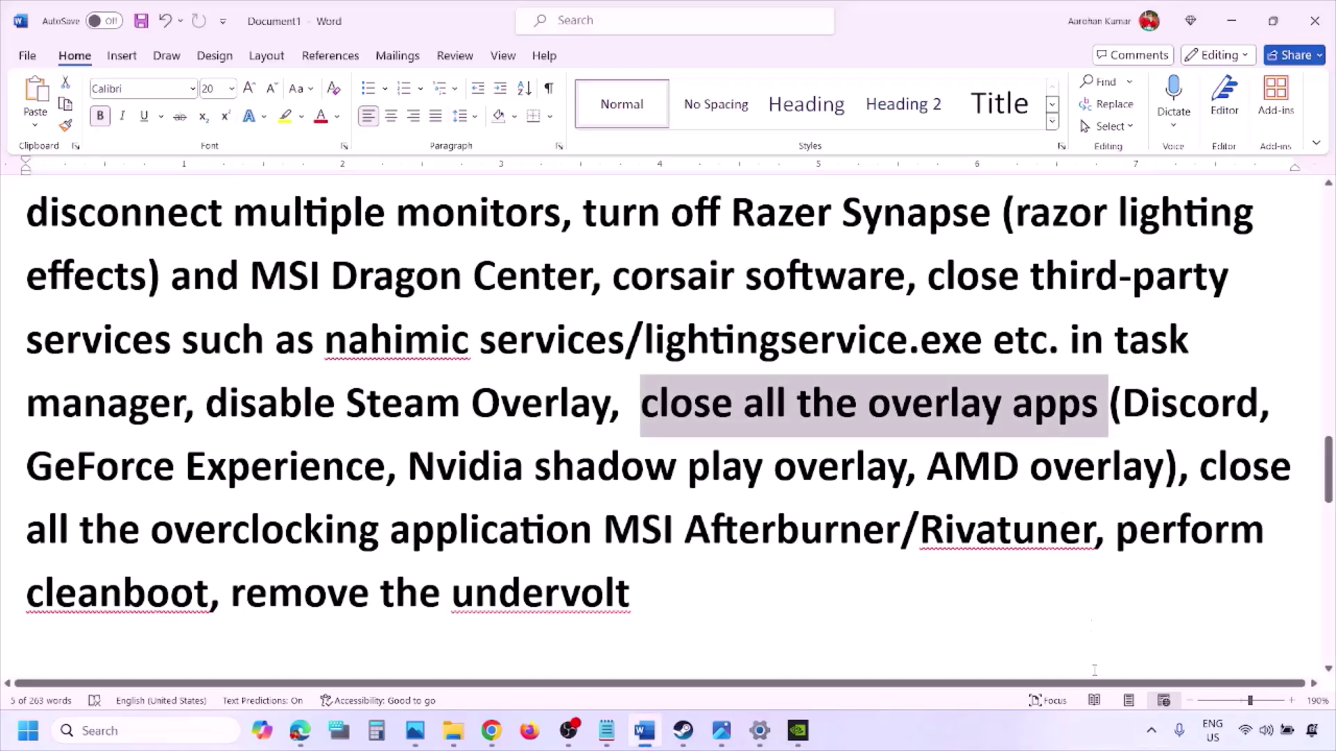
left_click(1150, 731)
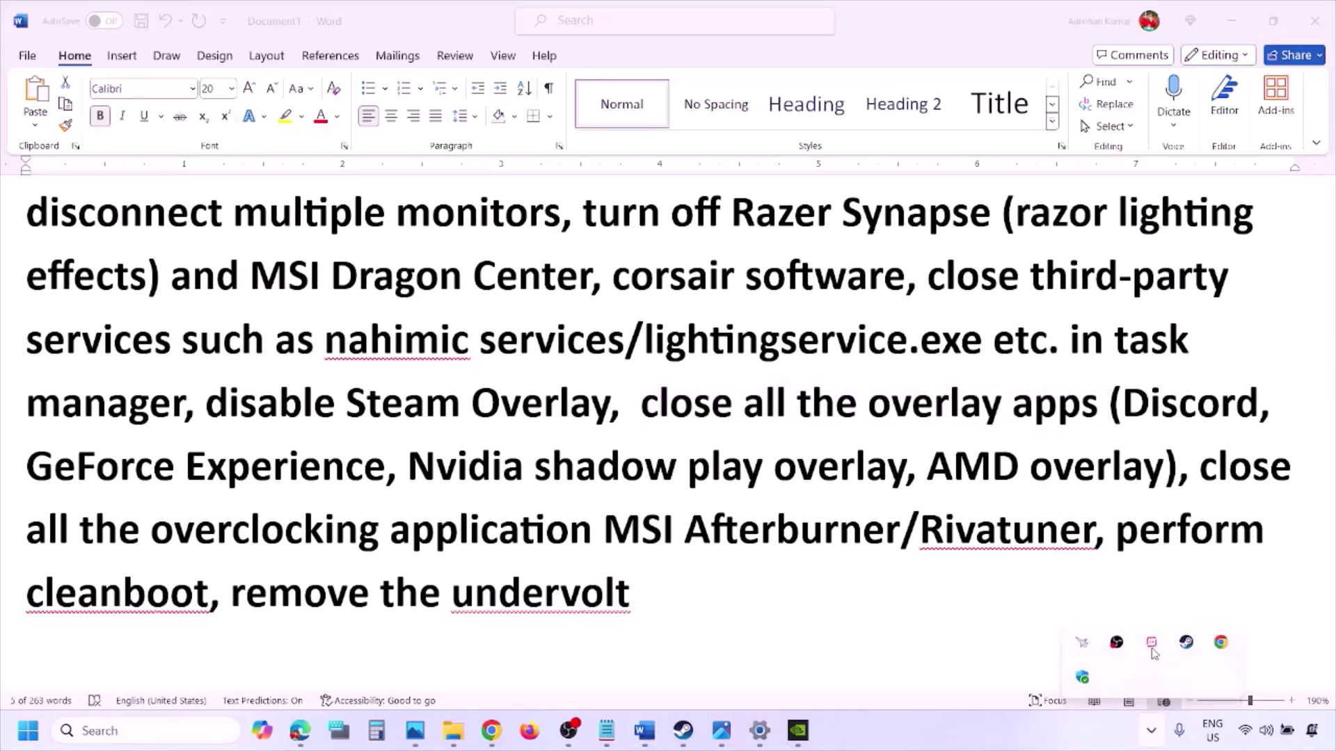
right_click(1151, 642)
left_click(1176, 636)
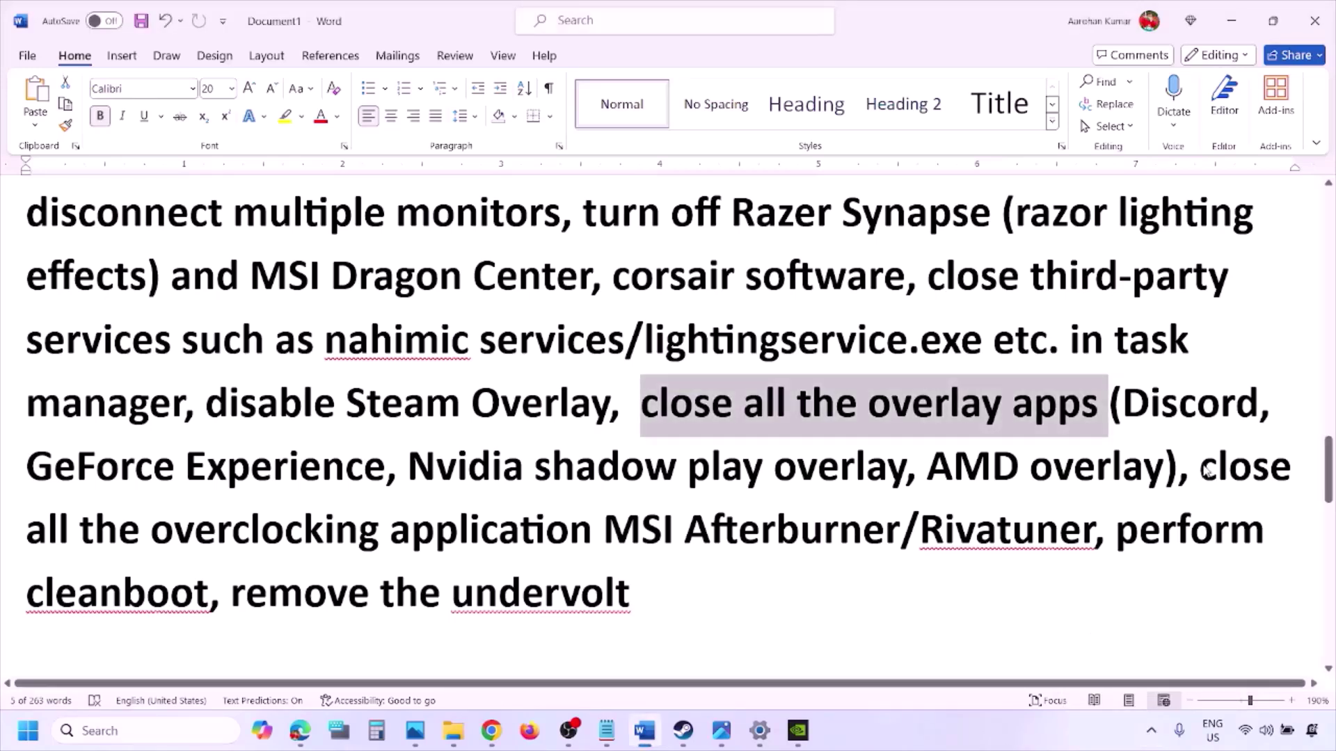
Step: Highlight the Step 9 part on closing overclocking applications, close the running MSI Afterburner background app, and highlight Rivatuner
left_click_drag(1205, 470, 641, 533)
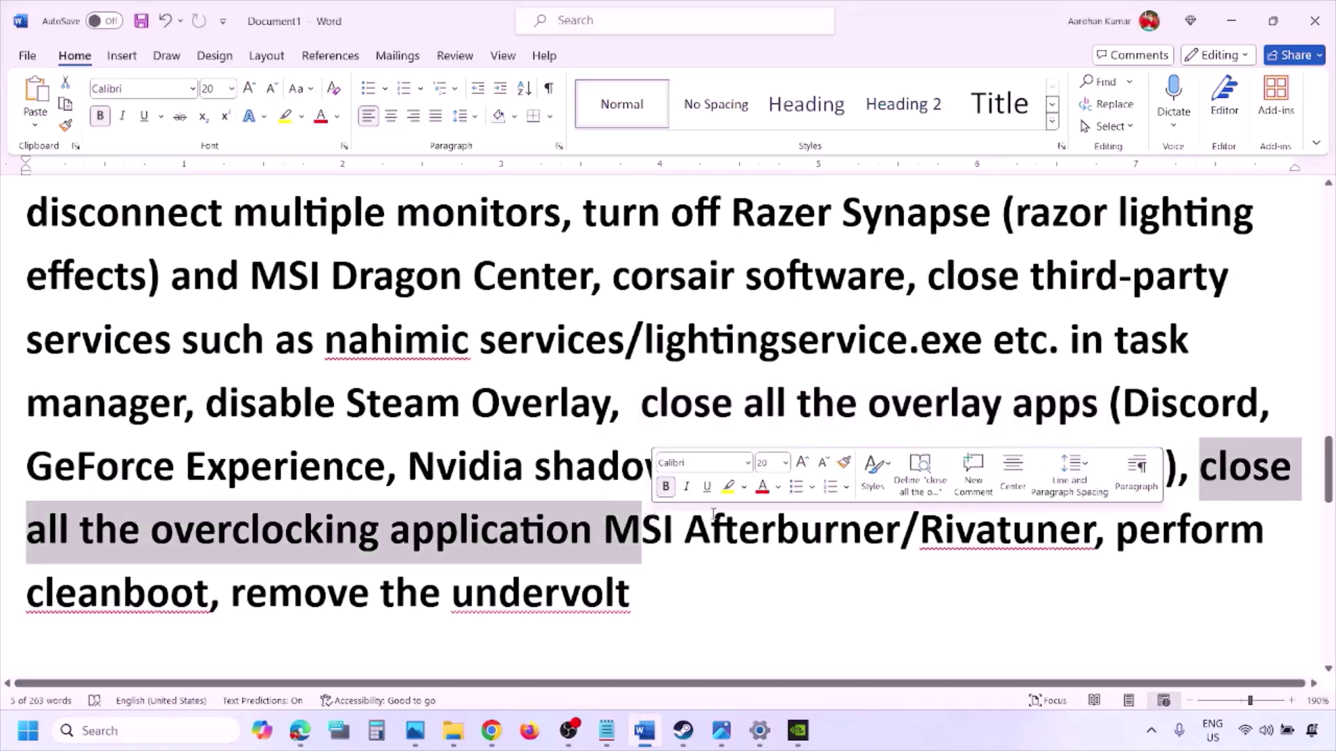
left_click(1151, 729)
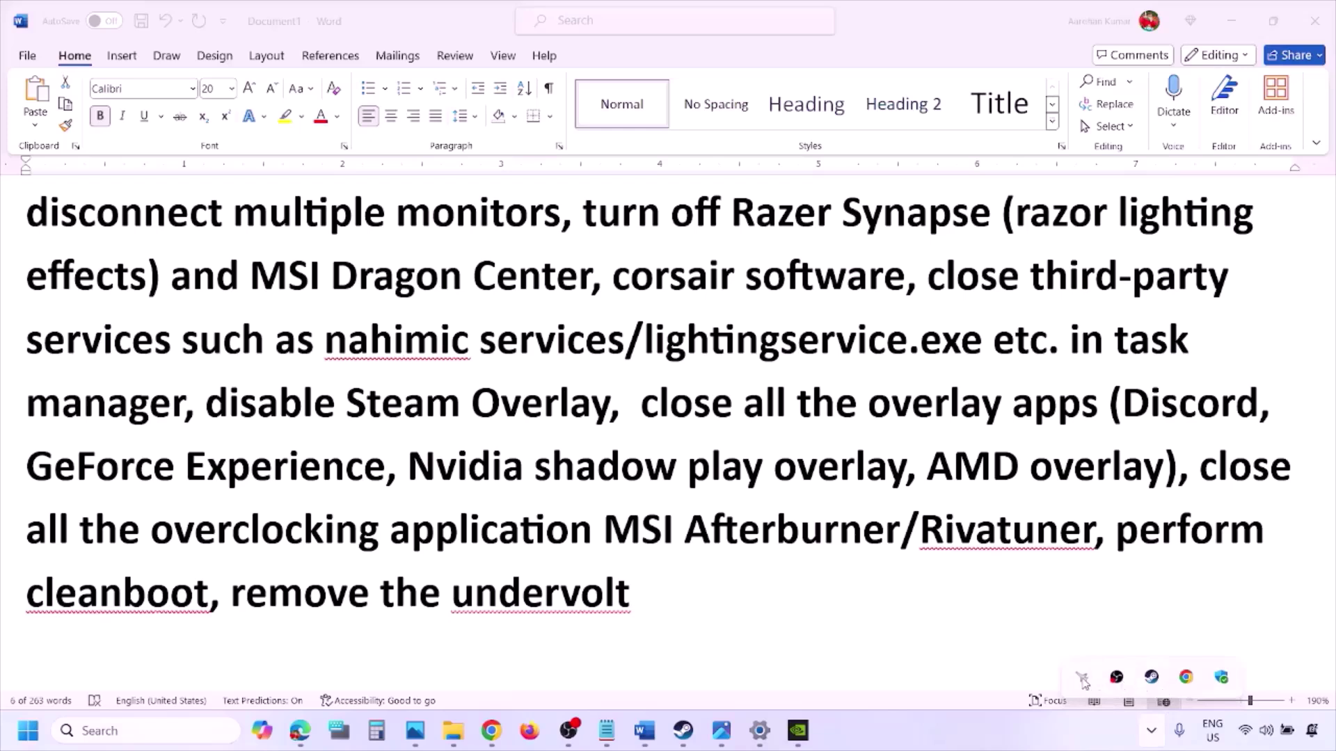
right_click(1080, 678)
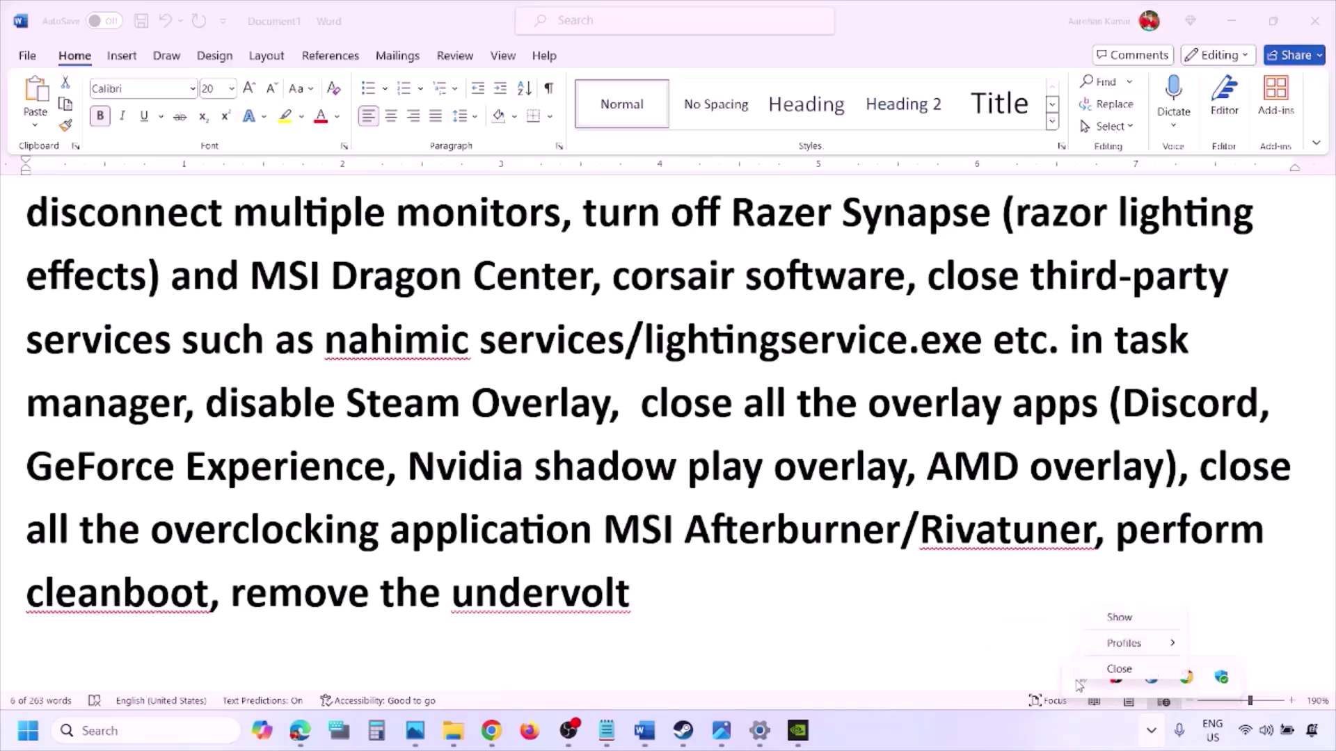
left_click(1120, 669)
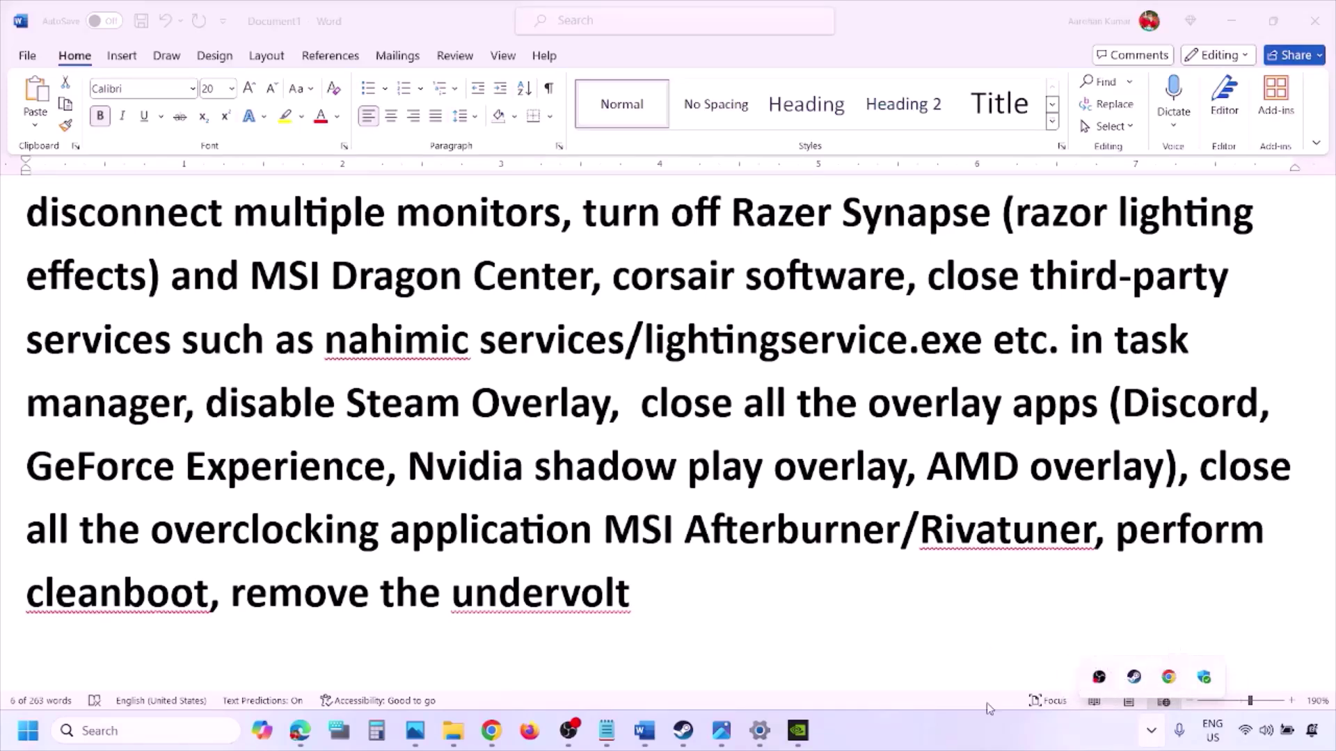
left_click(950, 485)
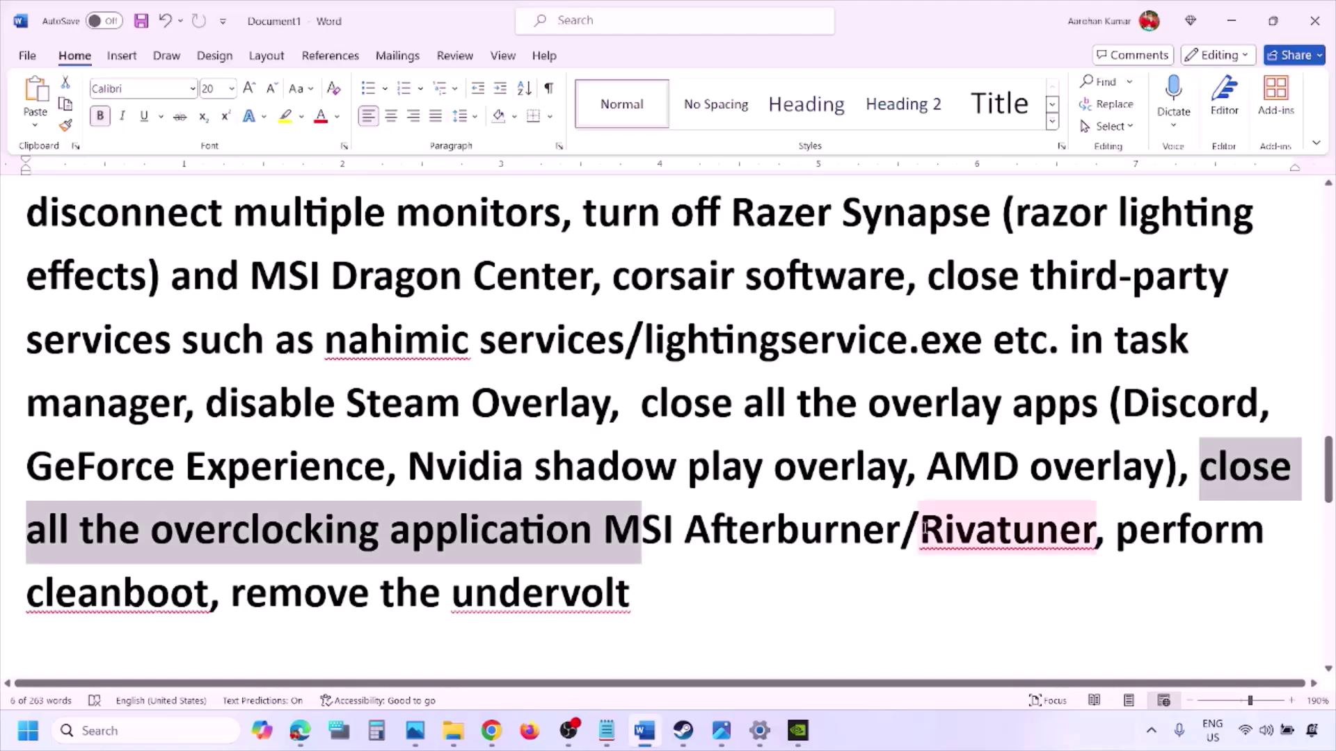
left_click_drag(922, 531, 1058, 532)
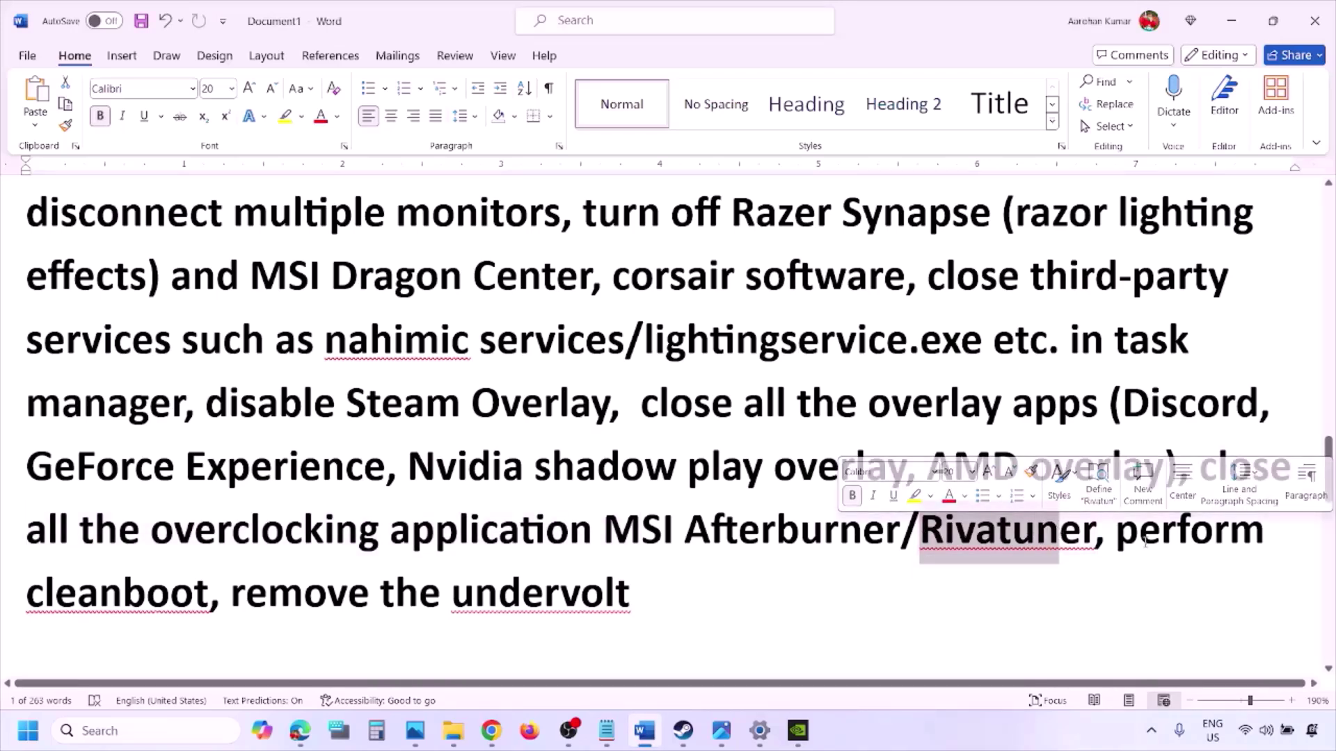
Step: Highlight the start of "perform cleanboot" in Step 9, and search Windows for System Configuration and open it
left_click_drag(1229, 535, 1116, 534)
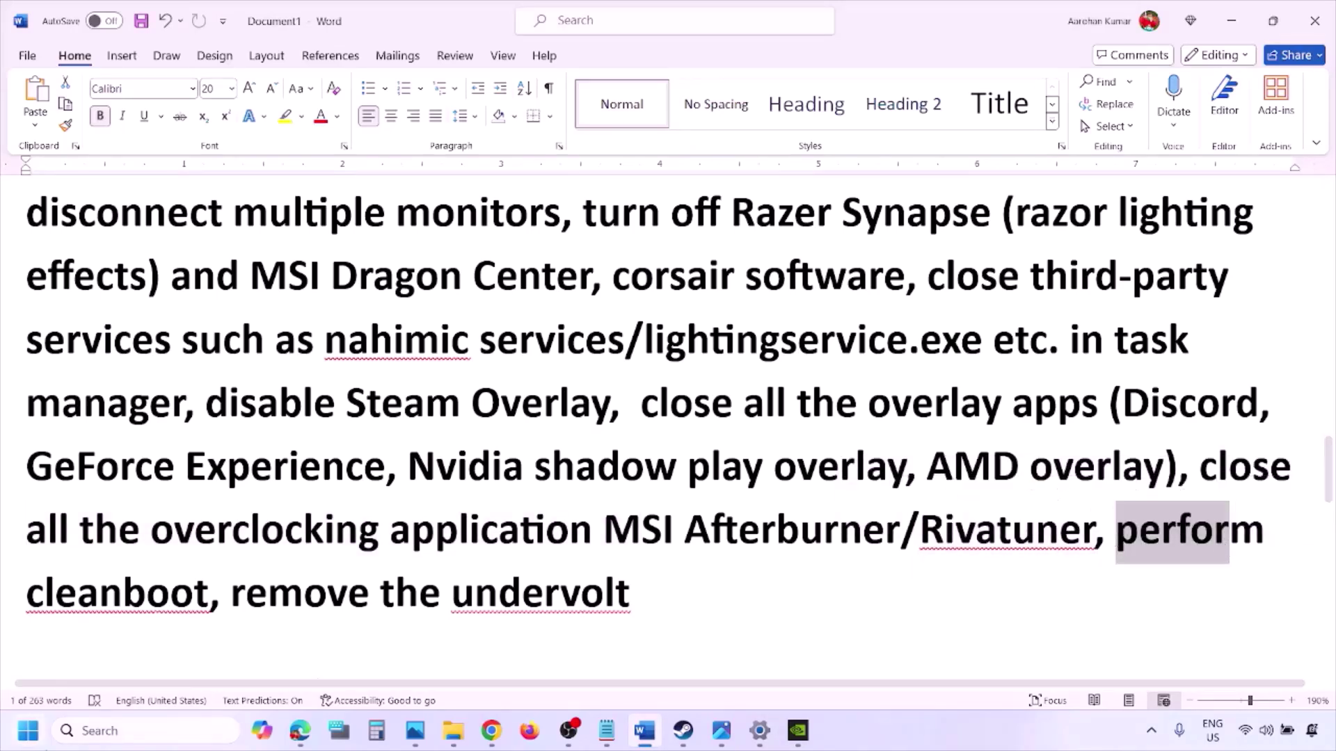
left_click(76, 724)
type("ystem")
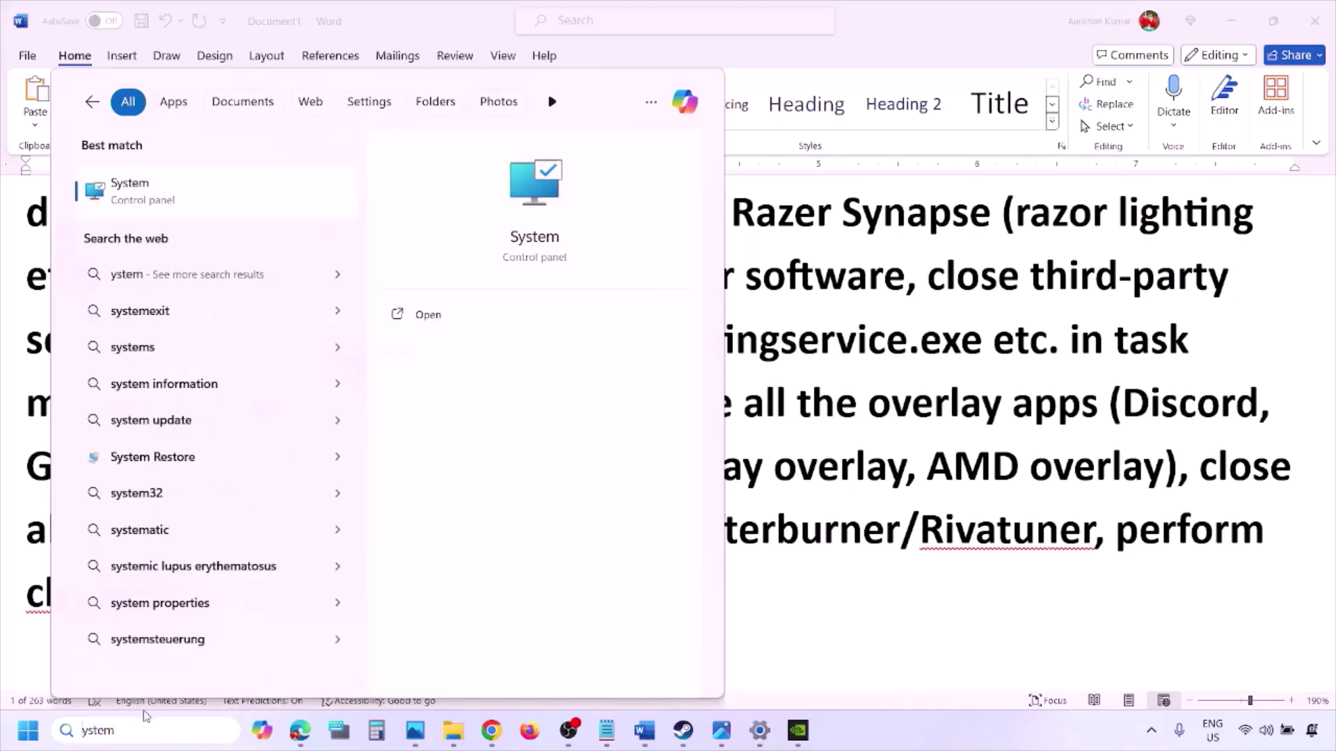
key("Home")
type("s")
left_click(210, 192)
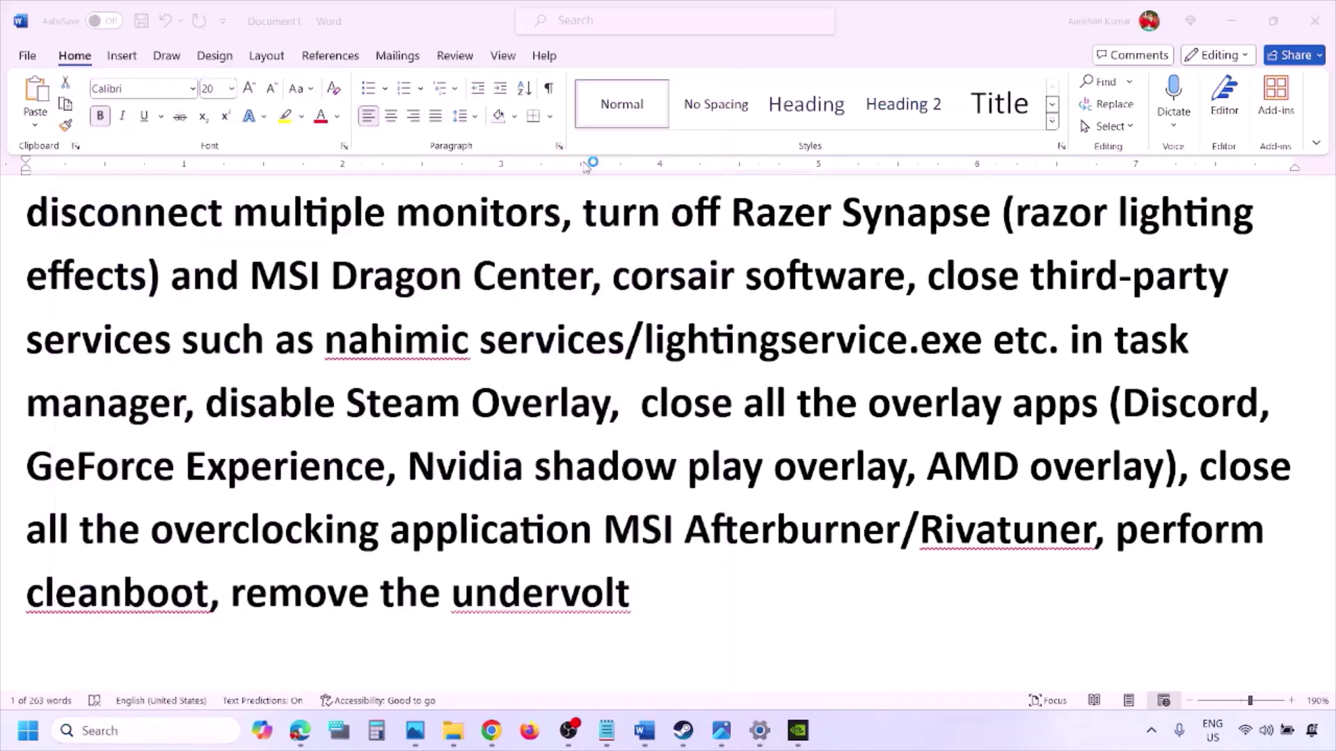
Step: Hide all Microsoft services in System Configuration's services list, confirm the dialog, and highlight "remove the undervolt" in the document
left_click(548, 230)
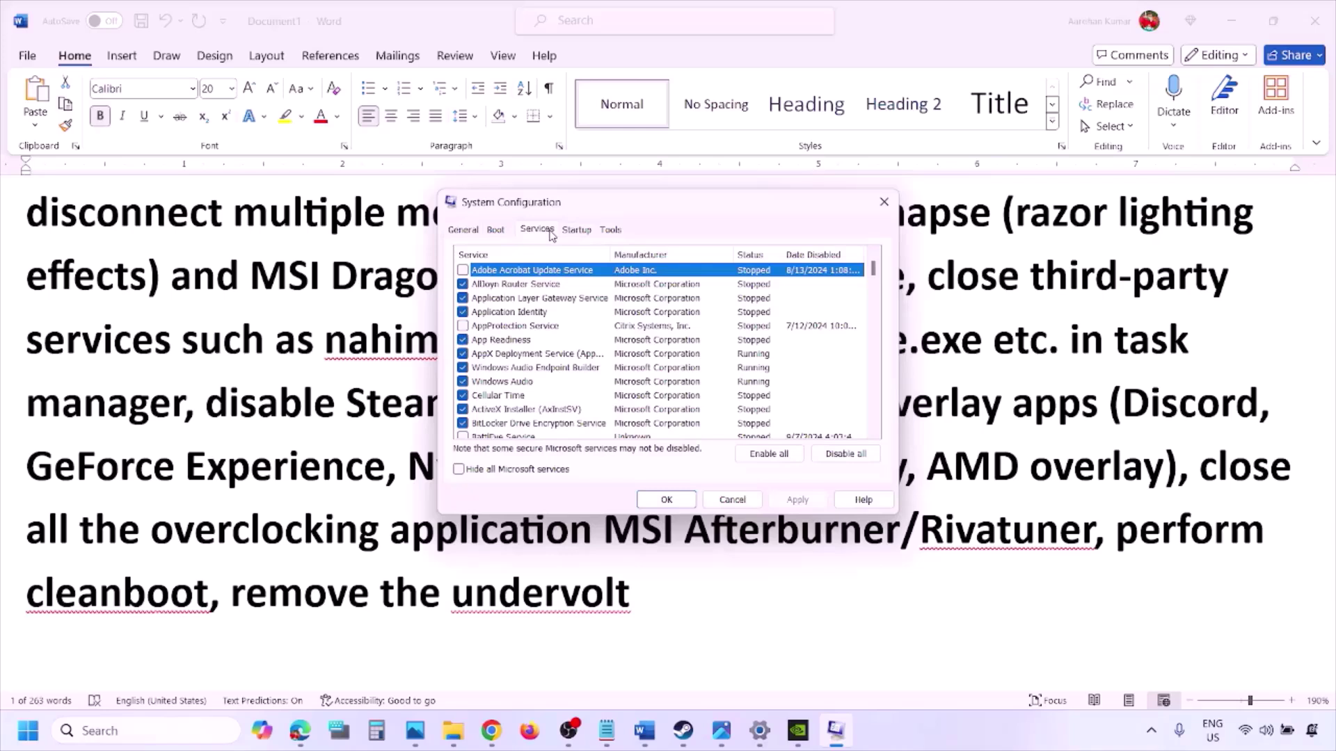
left_click(459, 470)
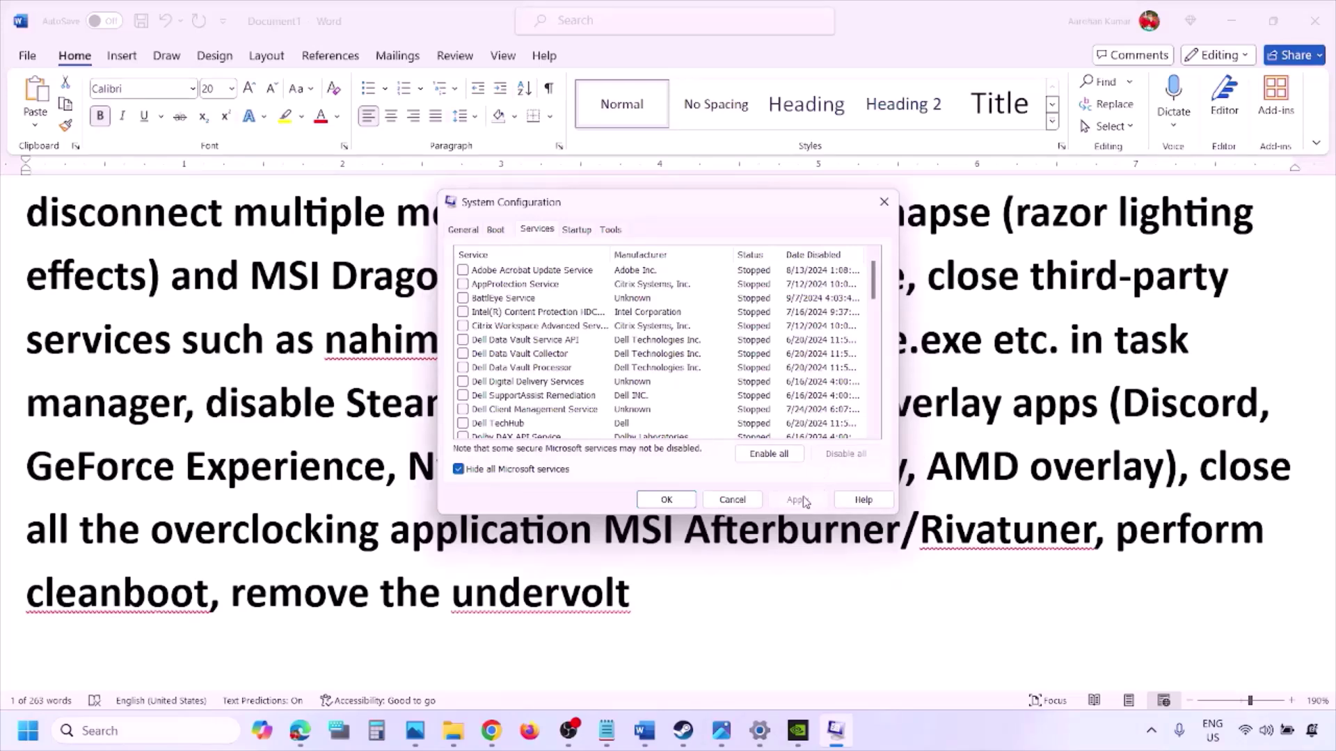
left_click(666, 499)
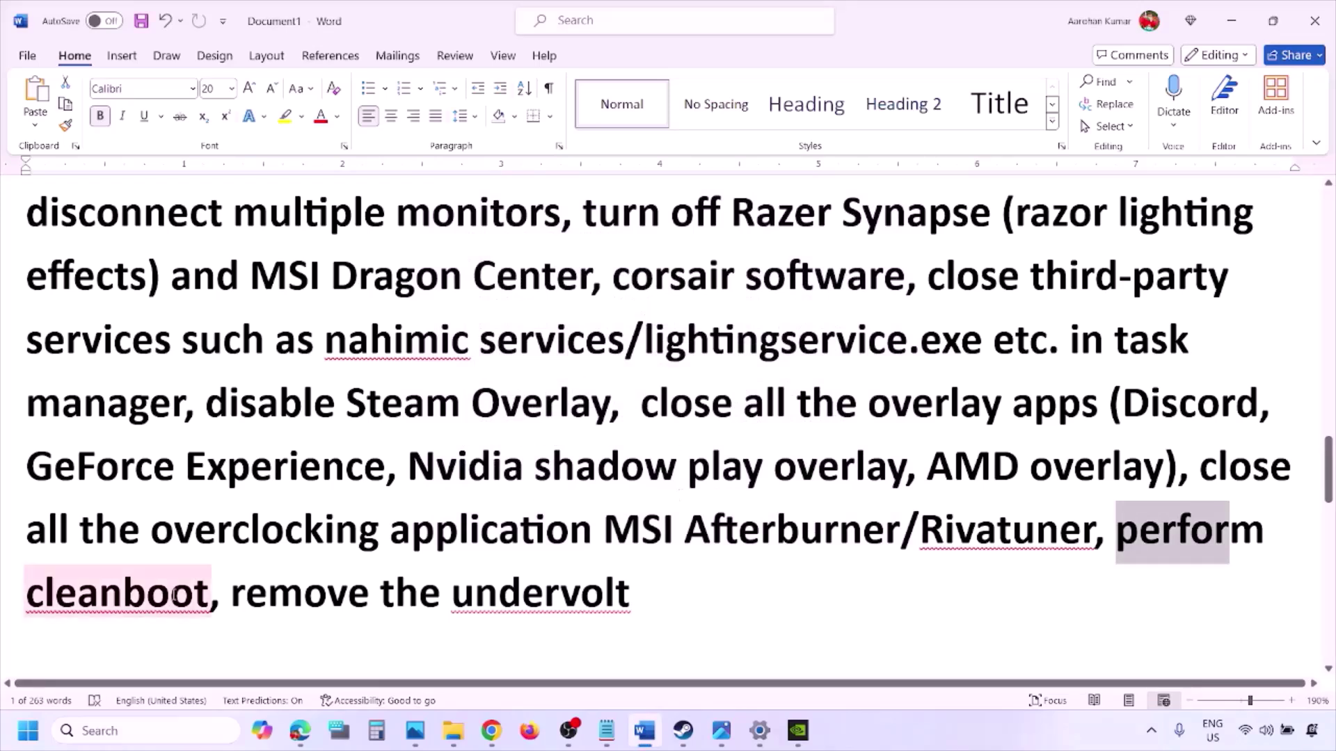
left_click_drag(234, 597, 629, 596)
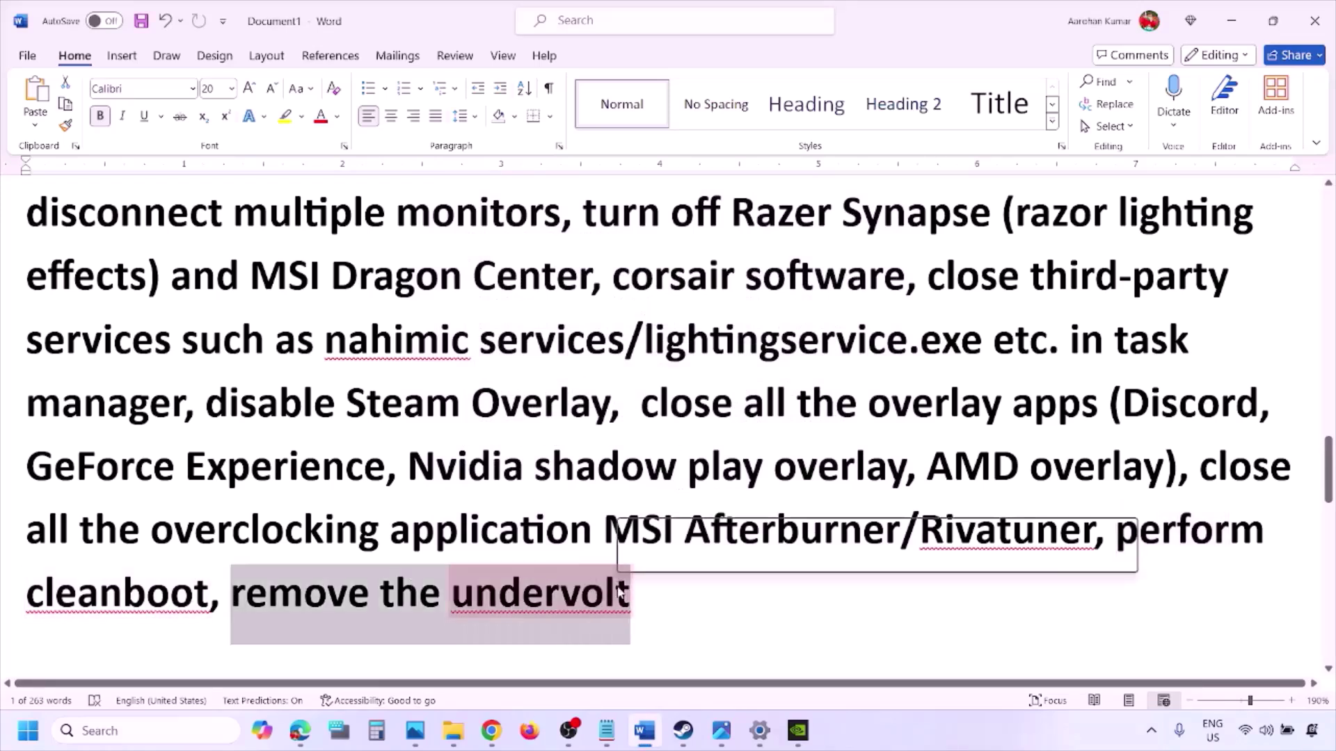
Step: Clear the document's current selection and highlight the Step 10 heading text "Increase the Virtual Memory"
left_click(835, 594)
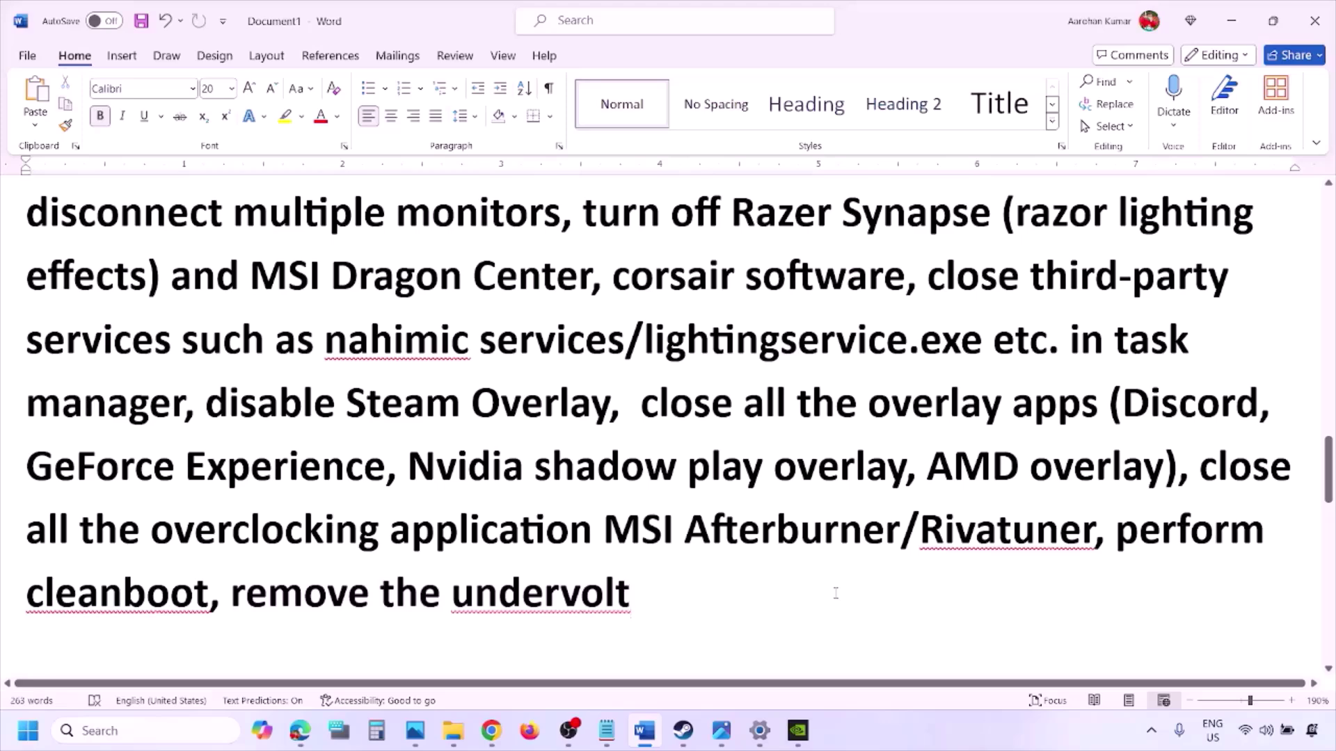
scroll(836, 594, "down", 5)
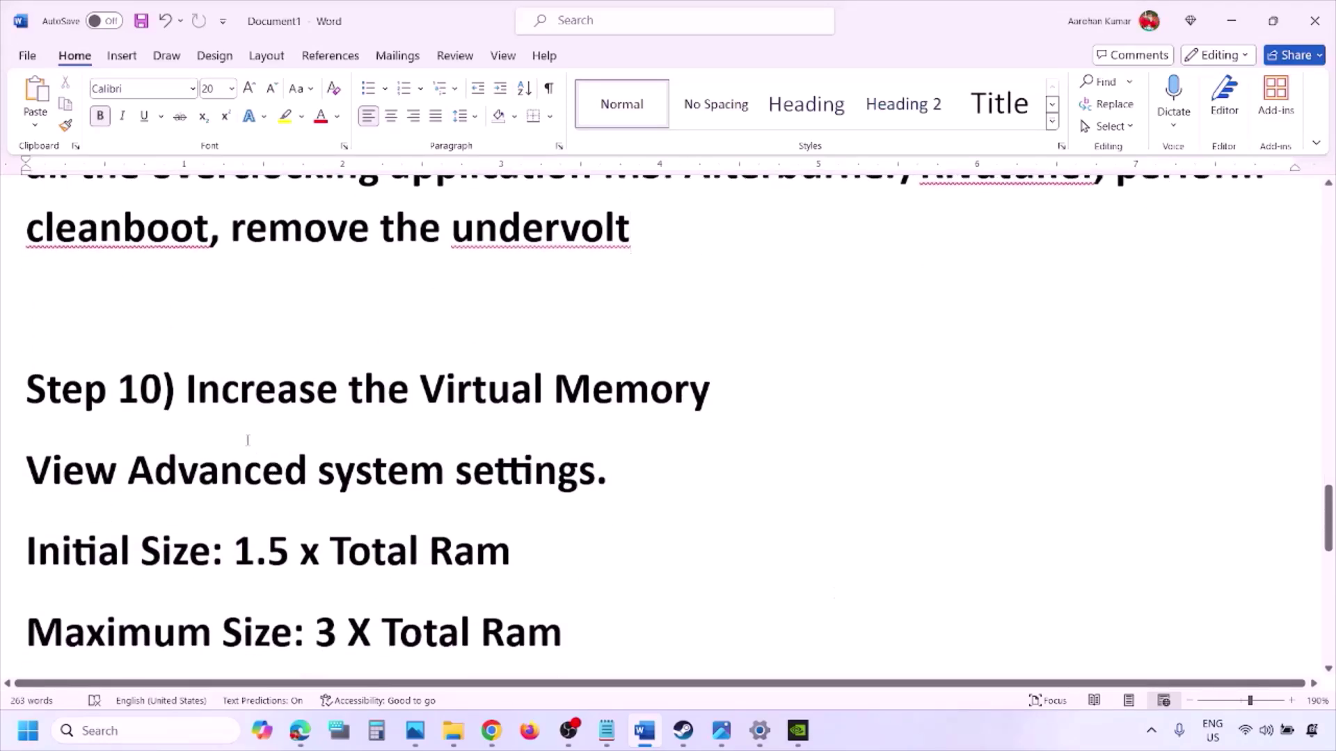
left_click_drag(186, 391, 709, 393)
left_click(892, 741)
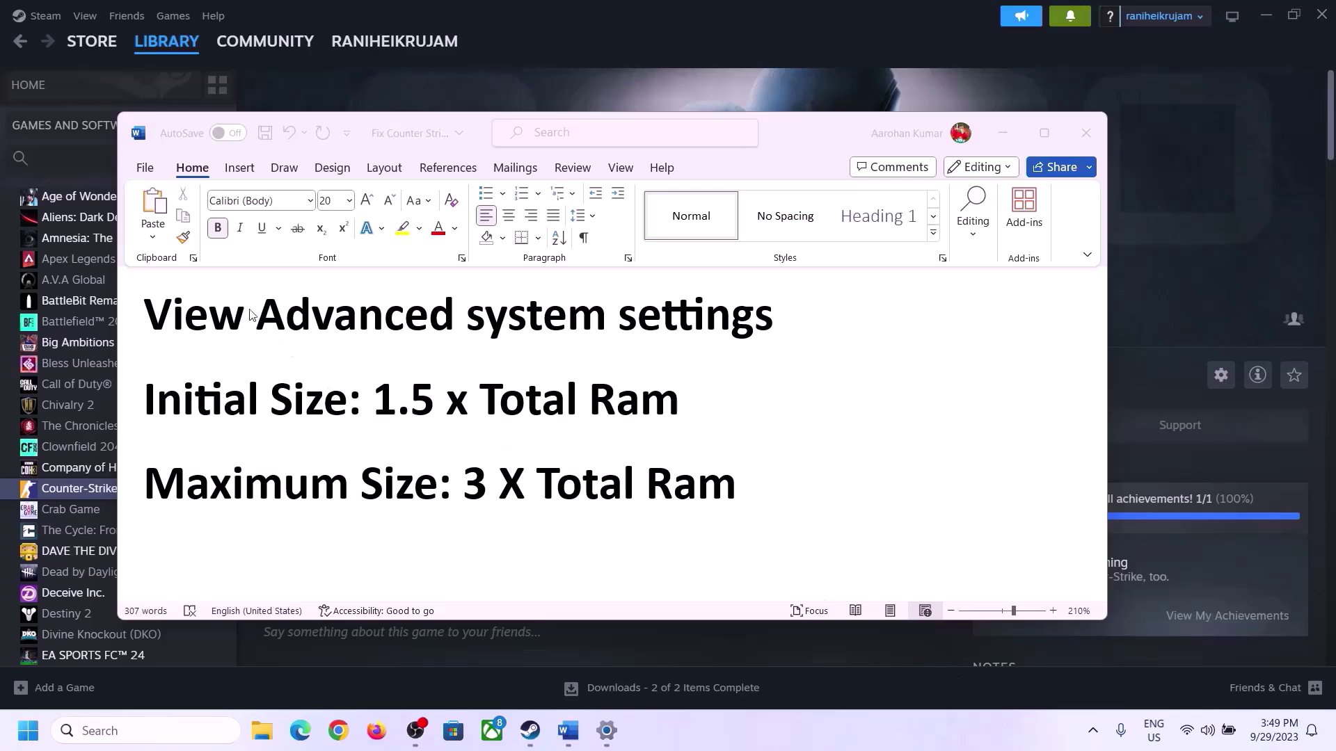
Step: Copy "View Advanced system settings" from the document, search Windows for it, and open the matching Control Panel result
left_click(162, 321)
left_click_drag(158, 321, 742, 330)
key("ctrl+c")
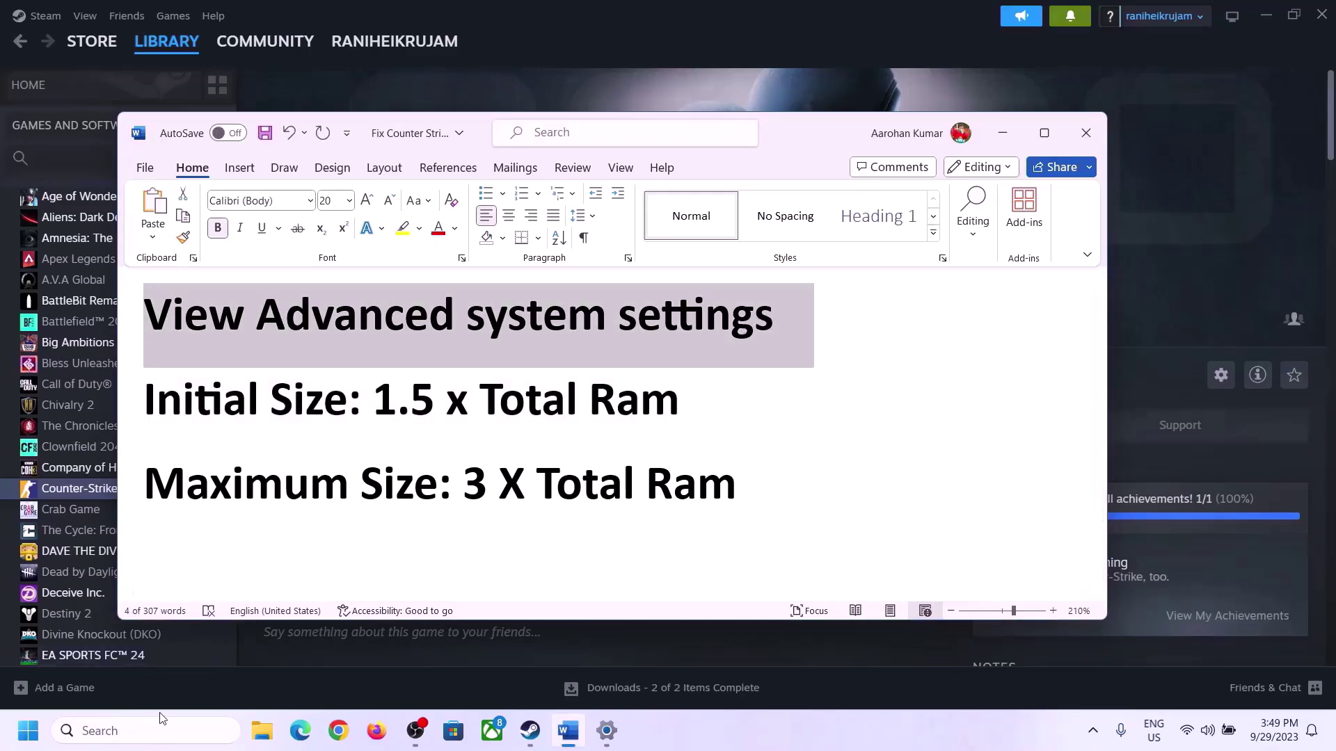
left_click(159, 729)
key("ctrl+v")
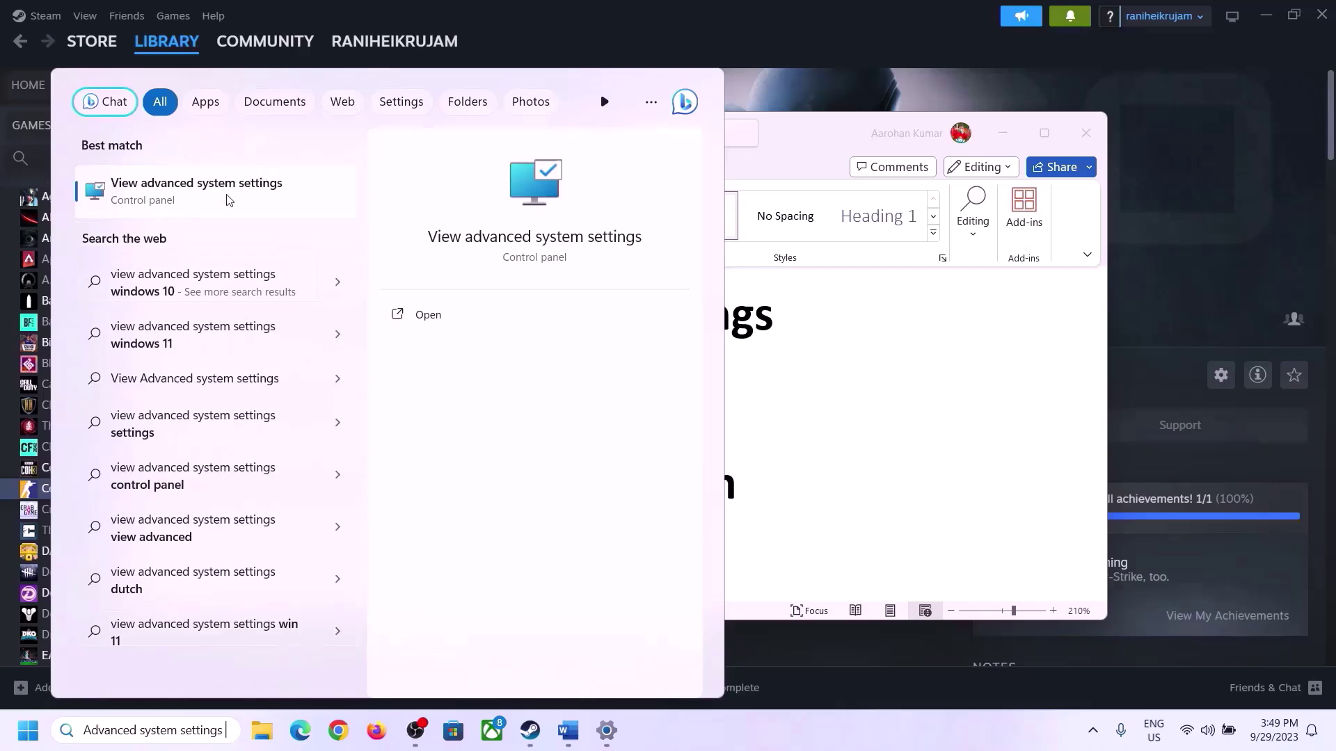
left_click(188, 201)
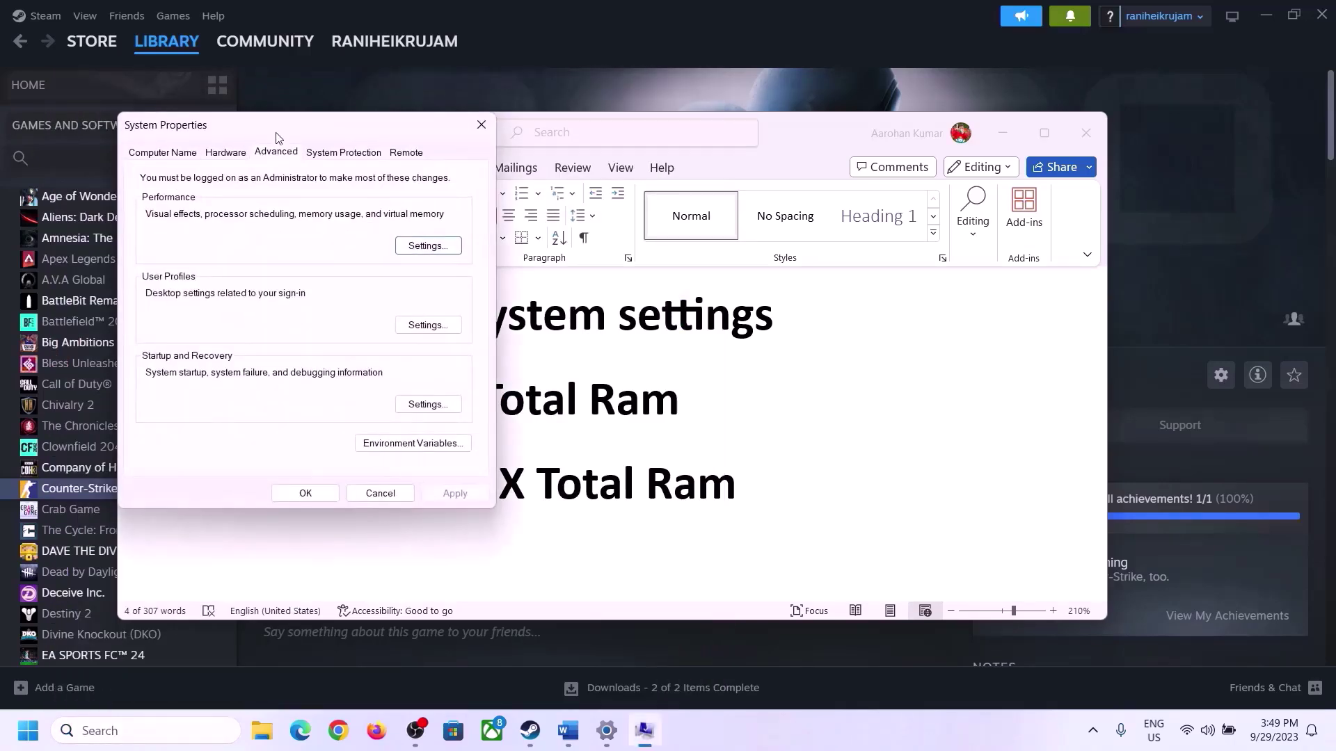
Step: Move System Properties clear of the document's text and open the Virtual Memory settings from the advanced performance options
left_click_drag(259, 125, 591, 233)
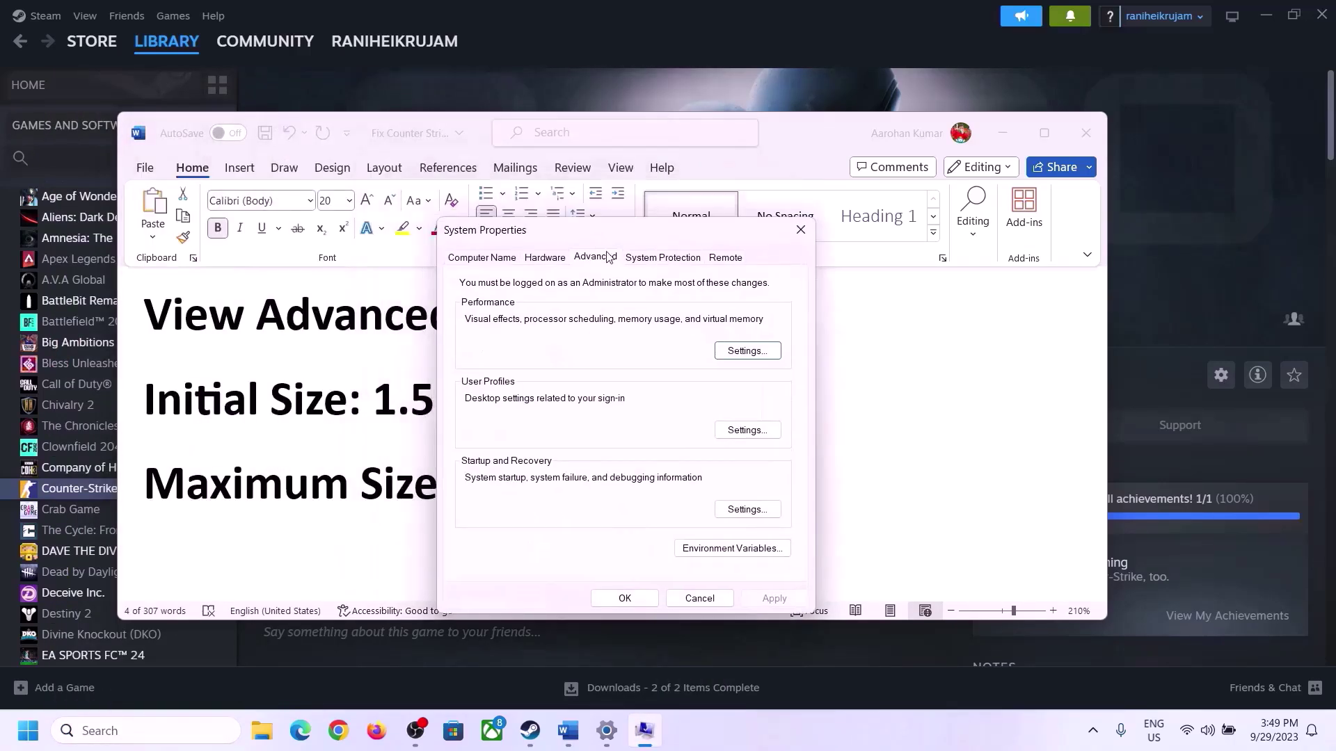
left_click(749, 352)
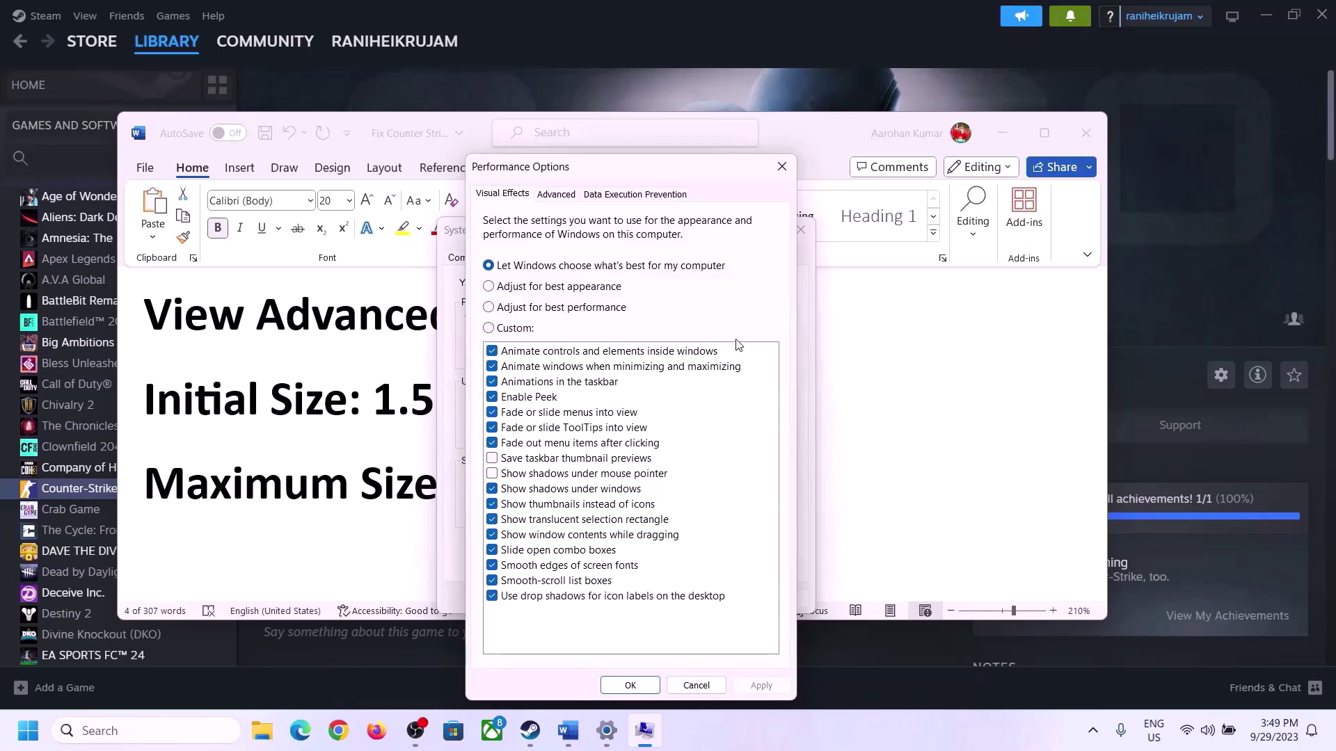
left_click(560, 199)
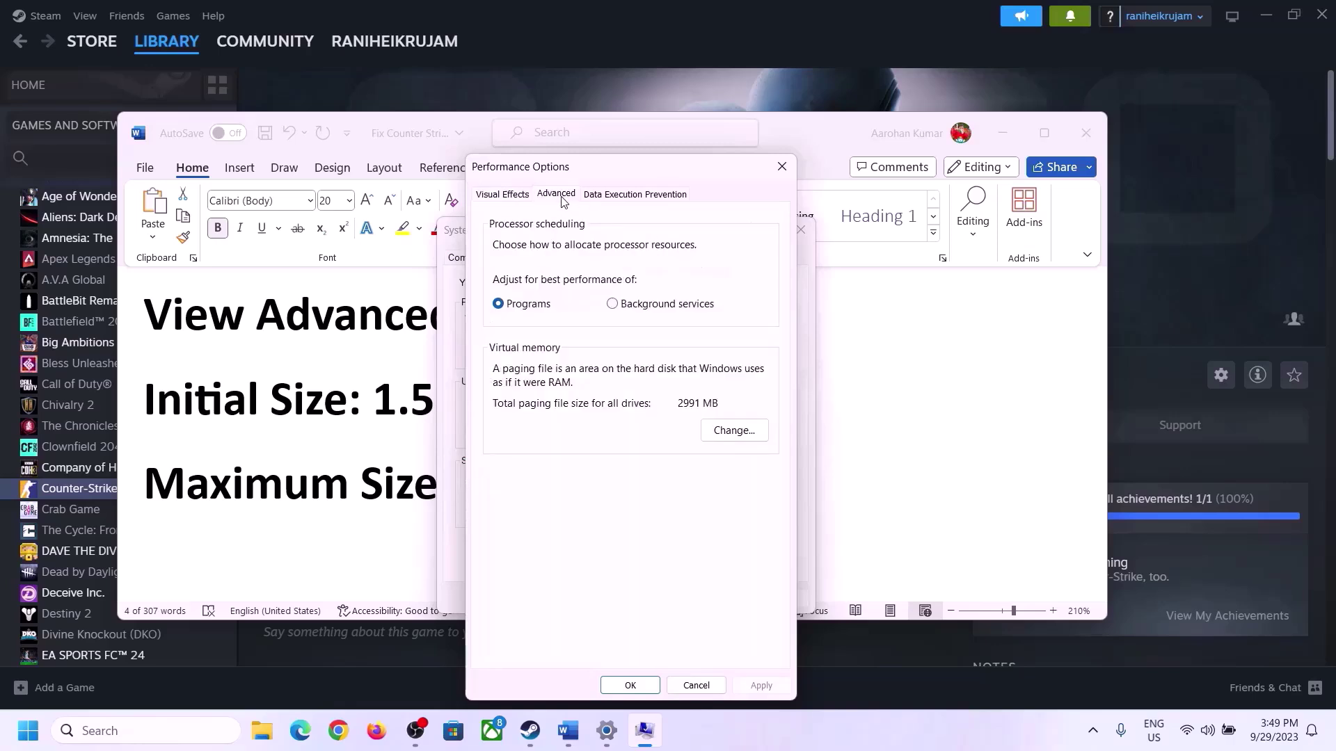
left_click(740, 432)
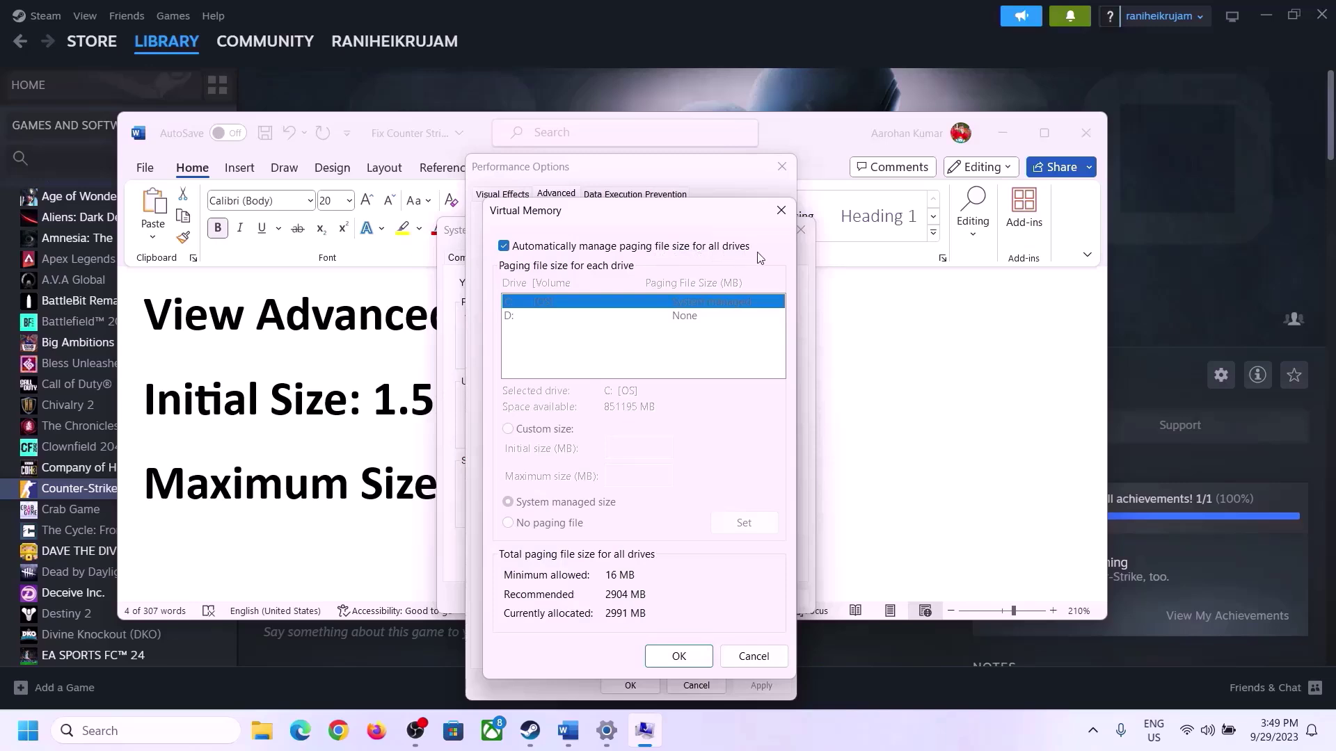
Step: Turn off automatic paging file management, choose a custom size for drive C:, and highlight "1.5 x Total Ram" in the document
left_click(504, 246)
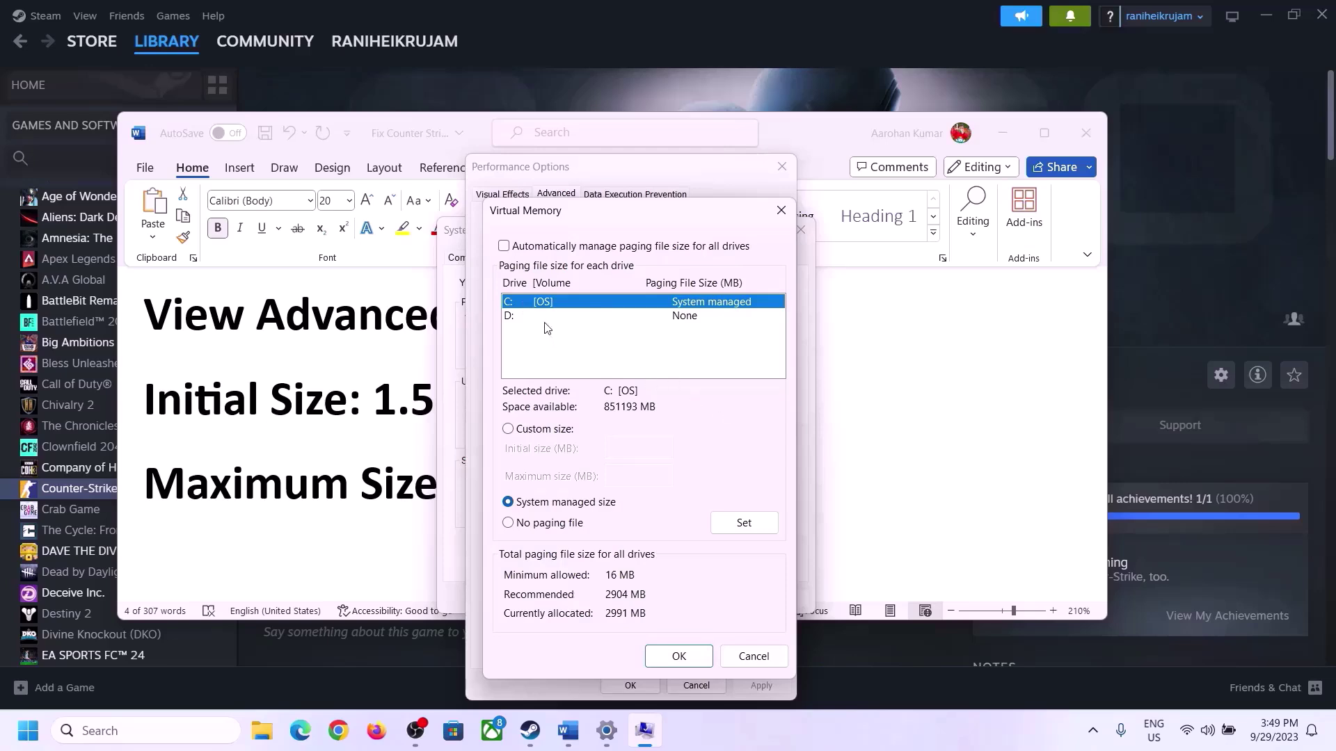
left_click(508, 430)
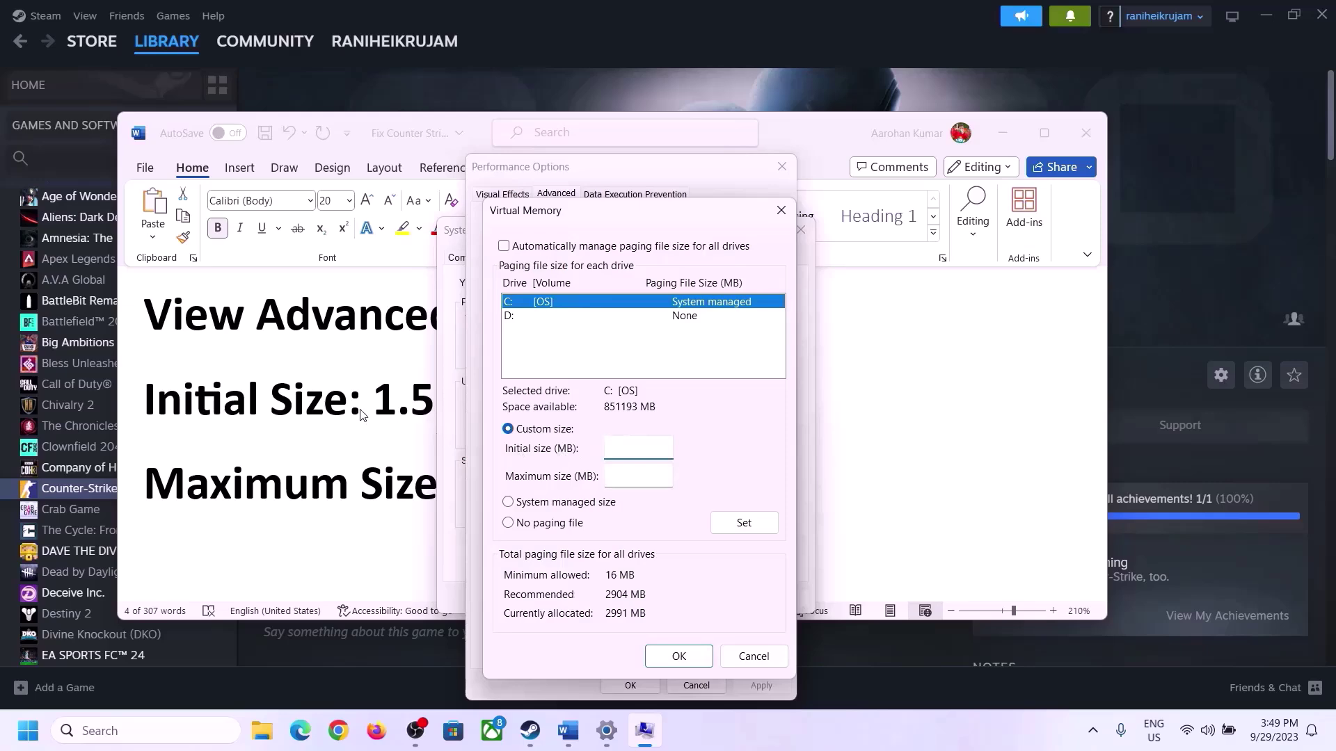
left_click(387, 409)
left_click_drag(388, 409, 618, 415)
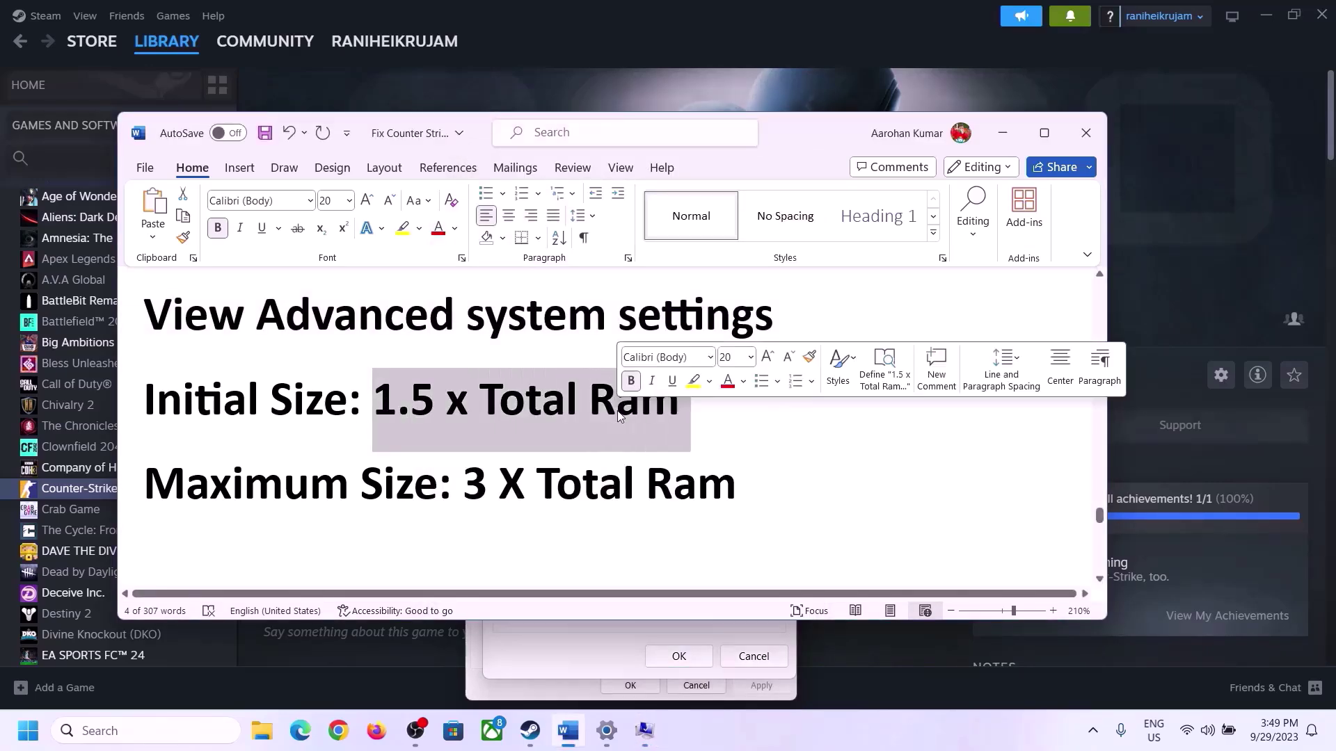
Step: Open the System About page in Windows Settings and highlight the installed RAM figure
left_click(607, 731)
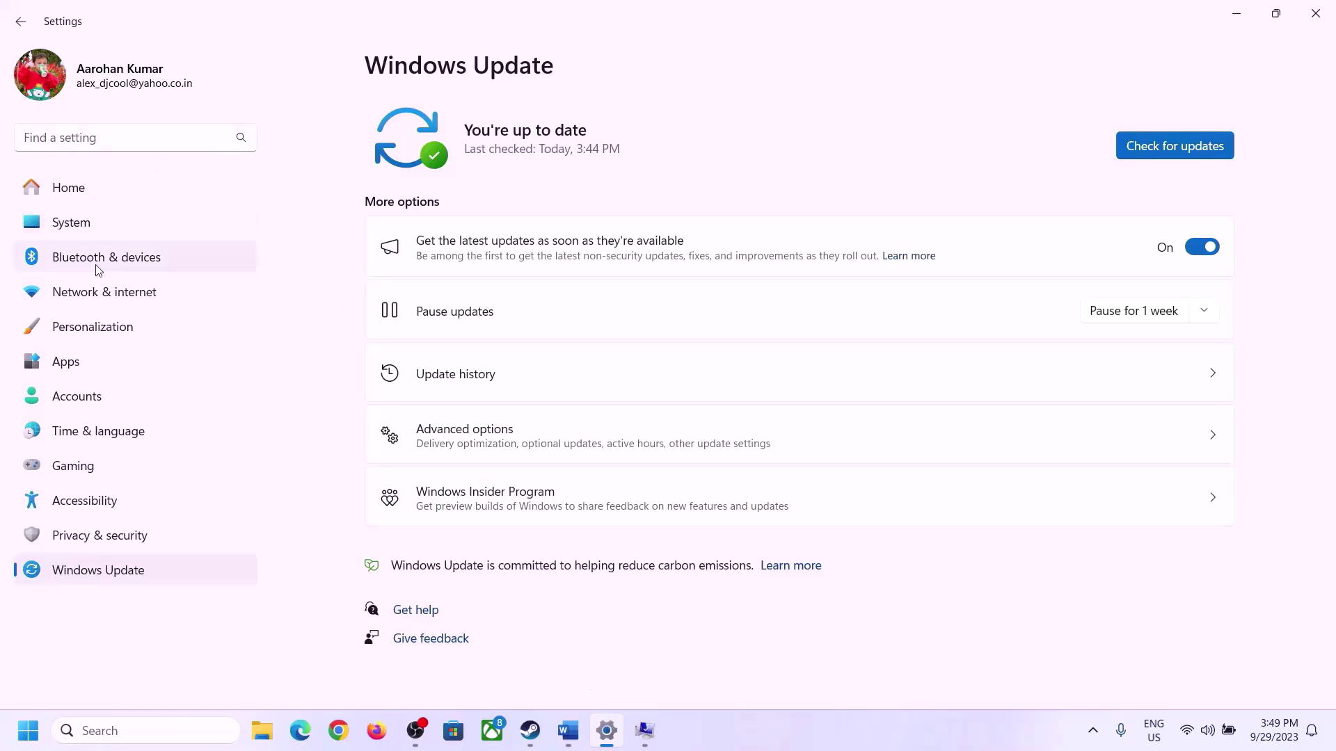
left_click(62, 229)
scroll(459, 591, "down", 7)
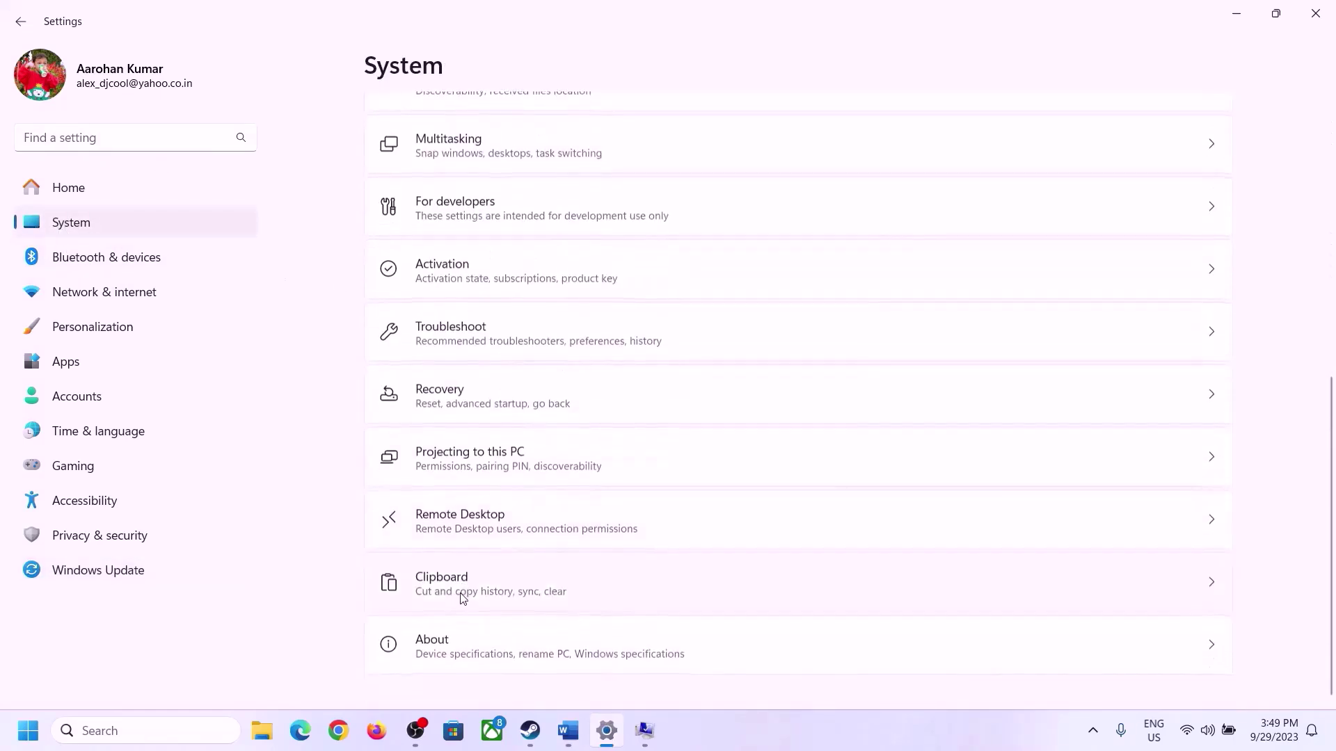
left_click(440, 657)
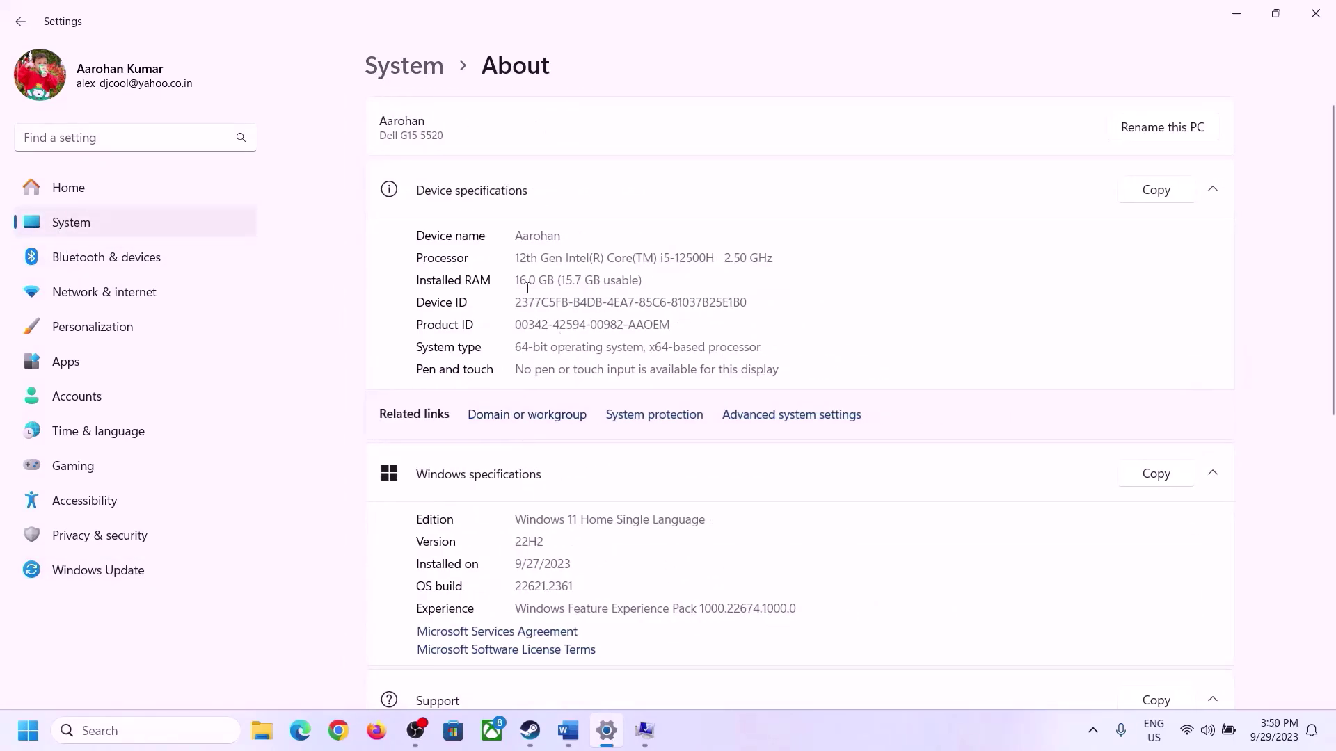
left_click_drag(531, 278, 516, 280)
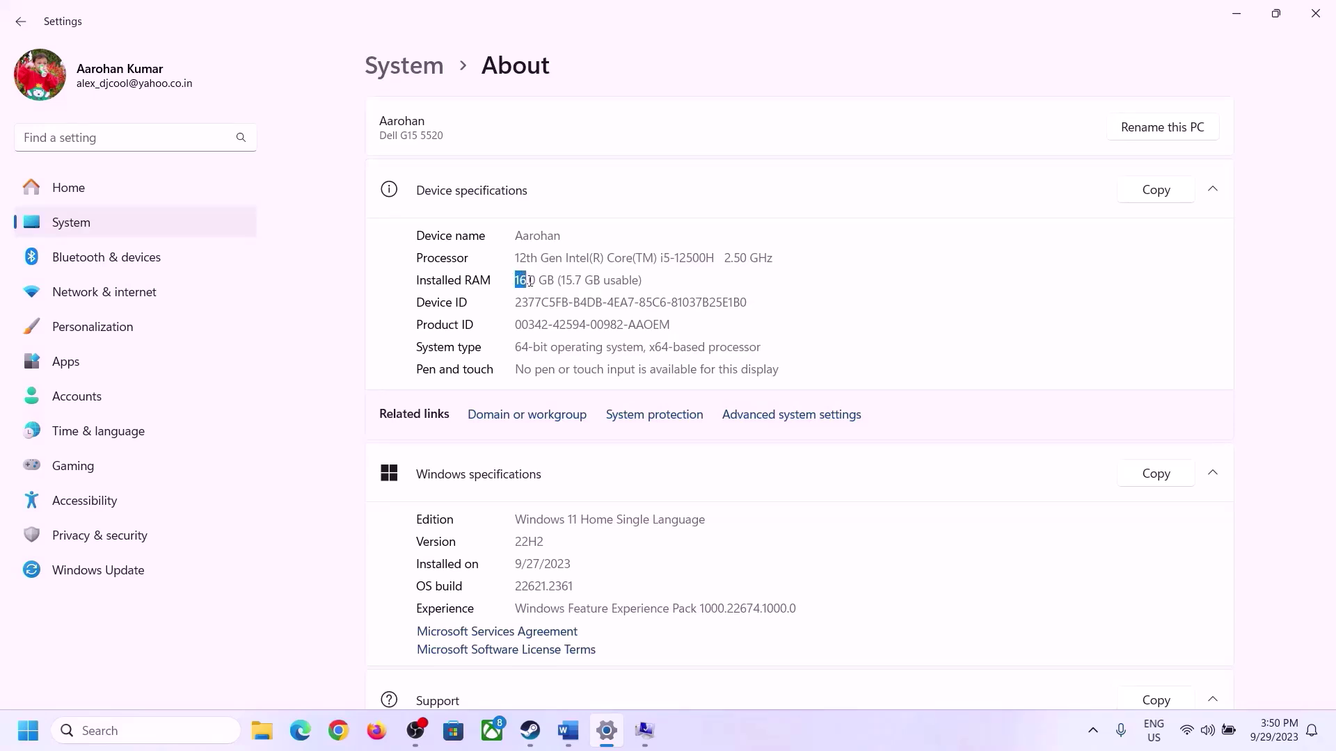
left_click(526, 278)
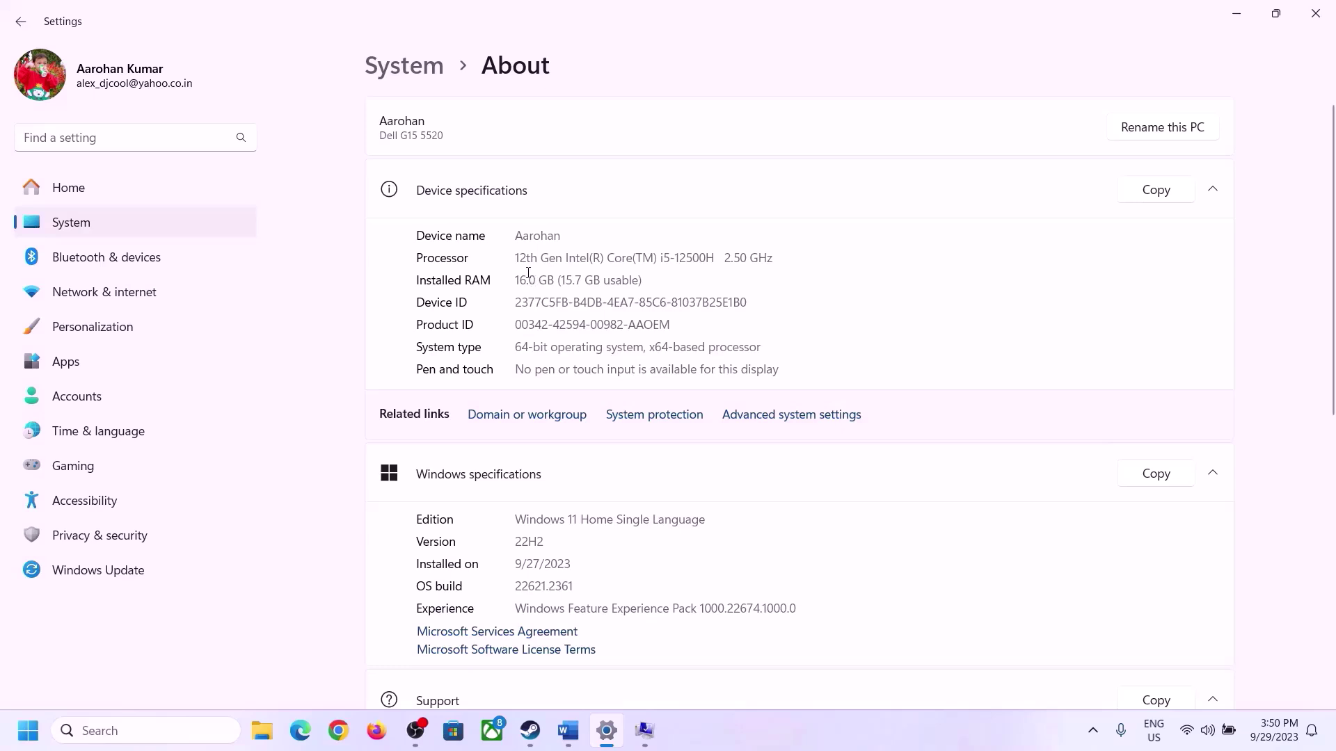
left_click_drag(528, 278, 509, 279)
Step: Run calc to open Calculator, place it beside the Virtual Memory dialog, and bring the document with the size formulas into view behind it
left_click(644, 731)
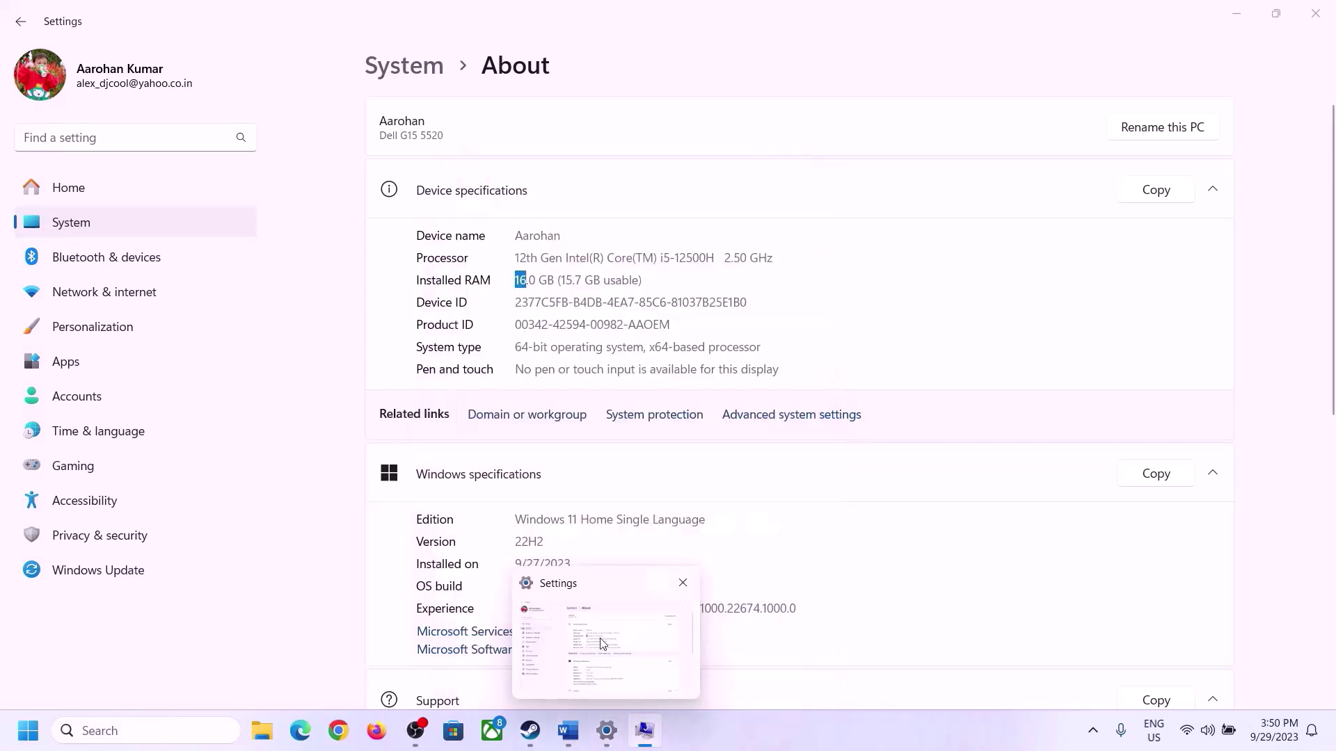
left_click(602, 644)
key("alt+Tab")
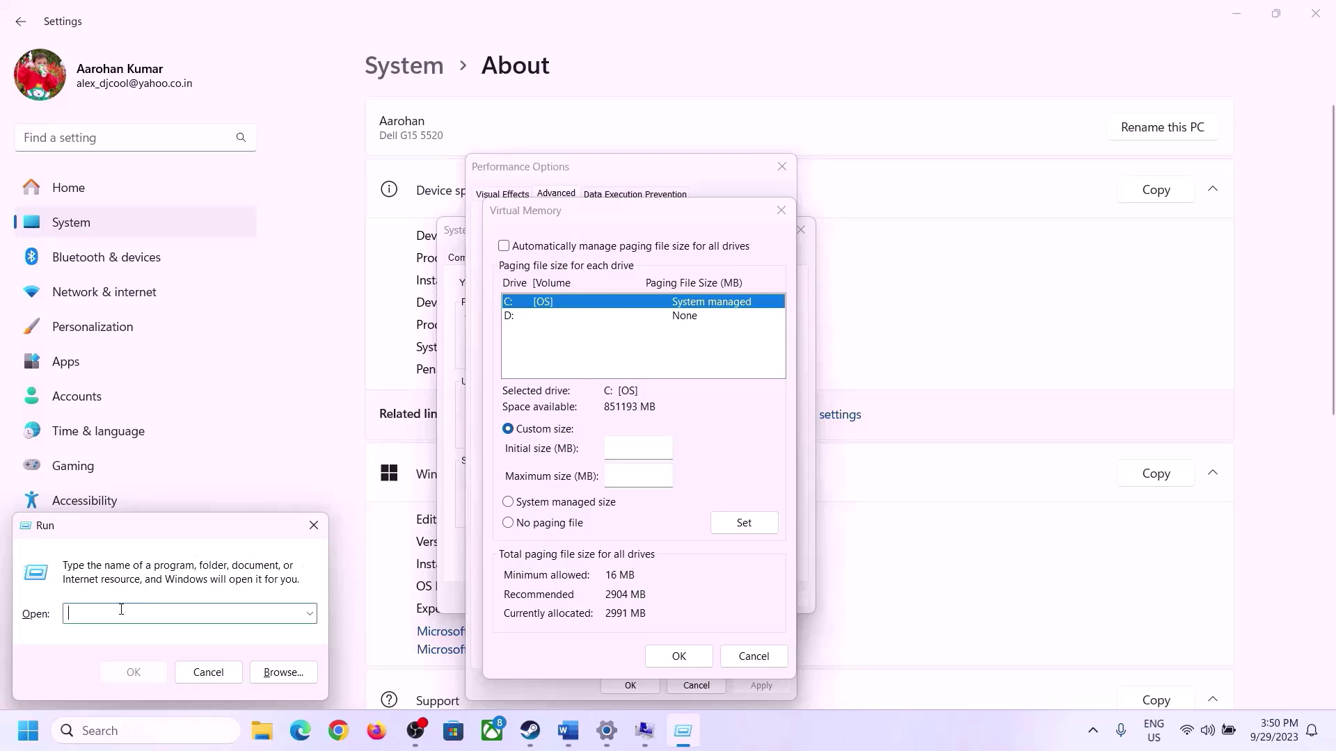
type("cal")
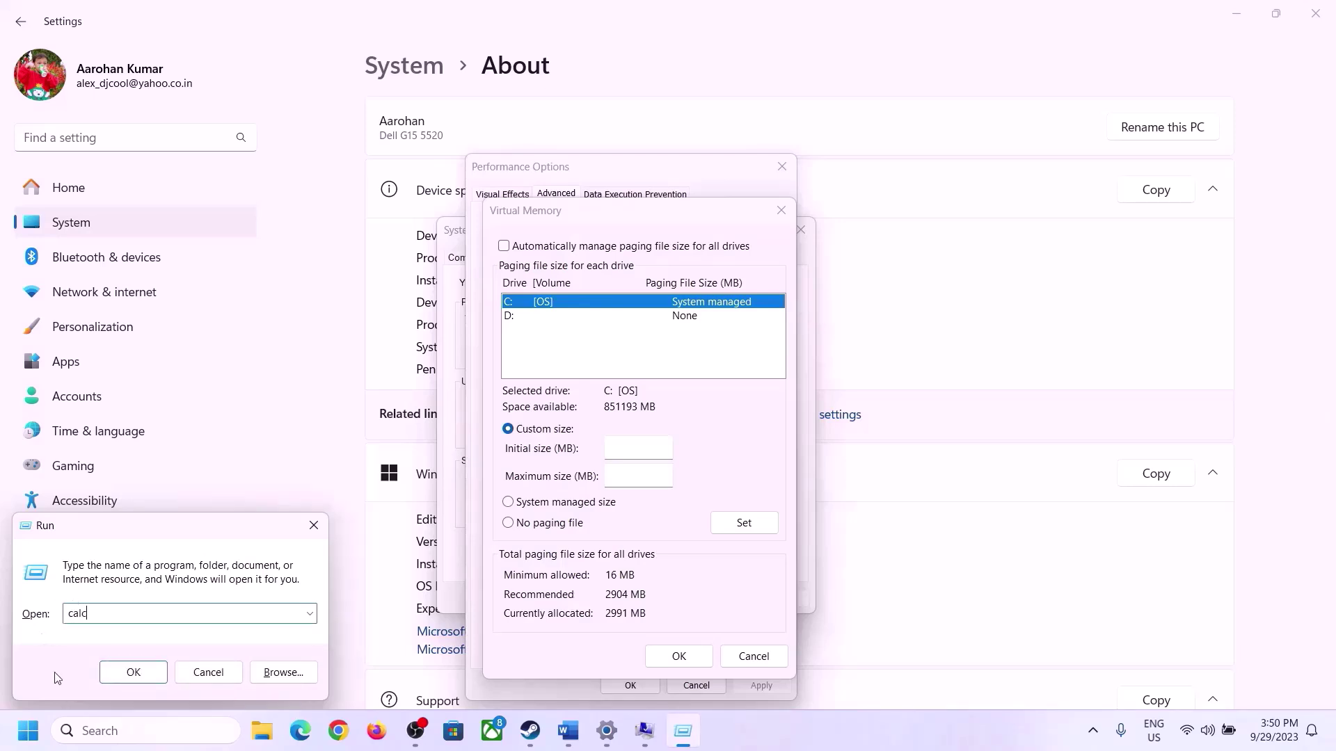
type("c")
left_click(132, 672)
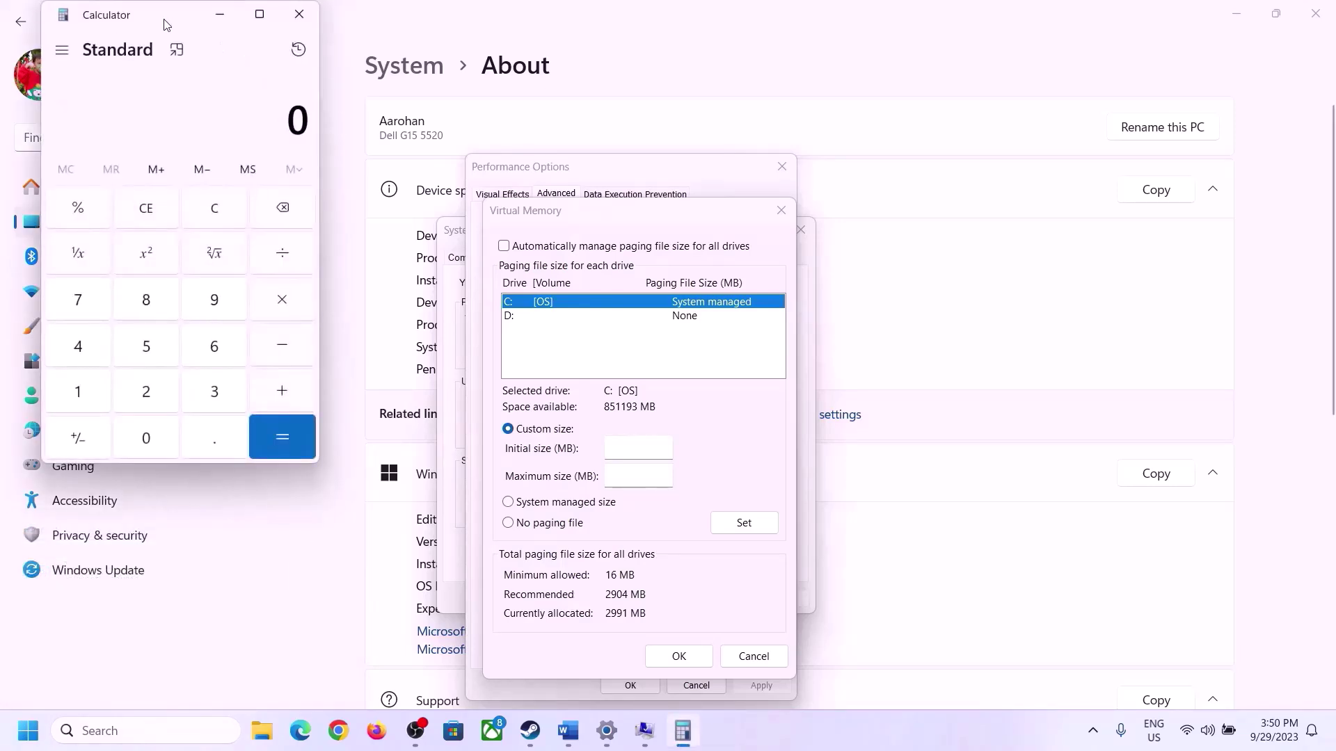
left_click_drag(167, 25, 976, 229)
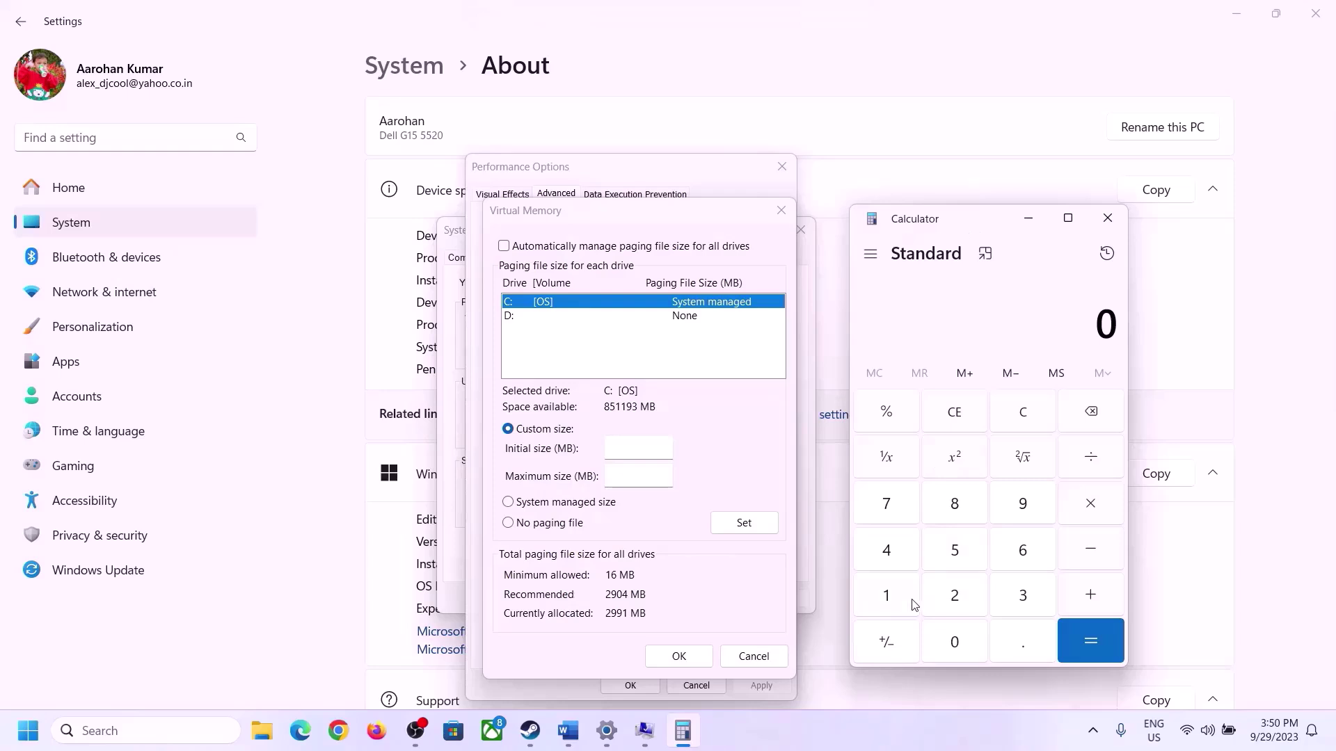
left_click(569, 730)
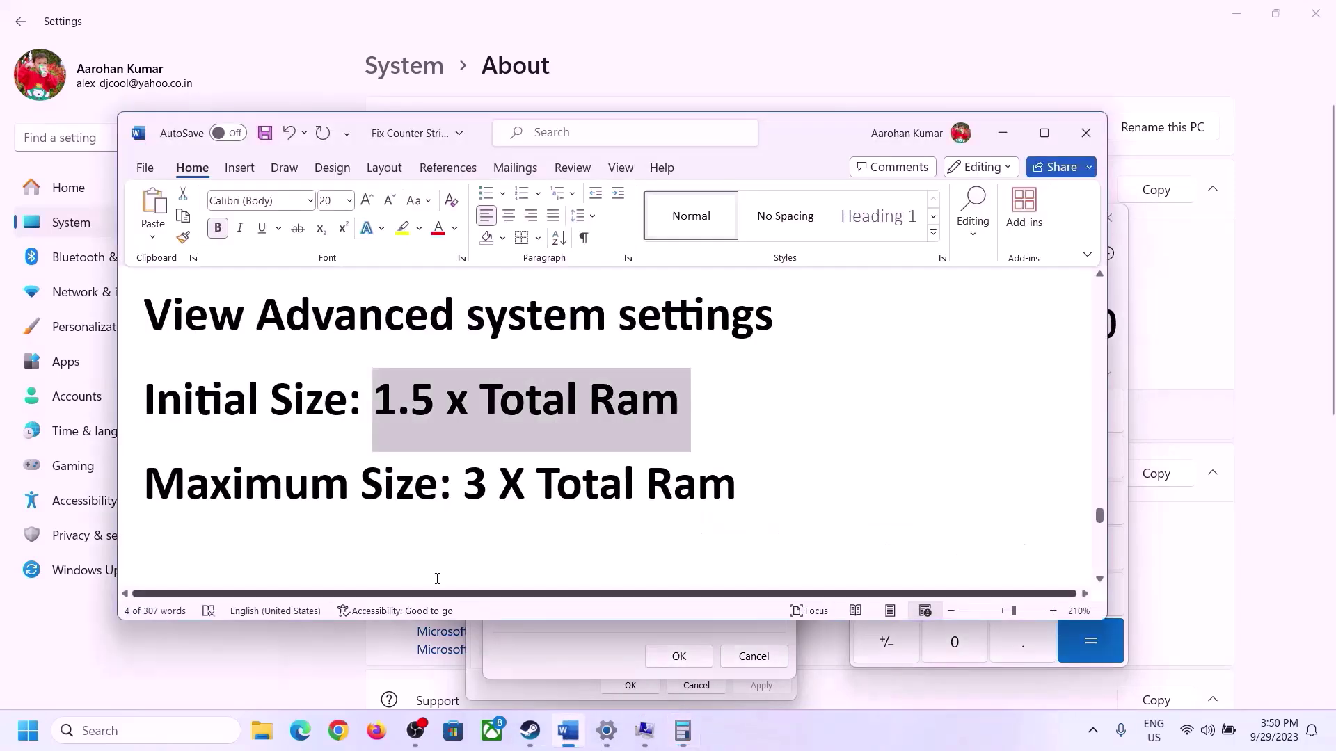
left_click(688, 736)
left_click(888, 597)
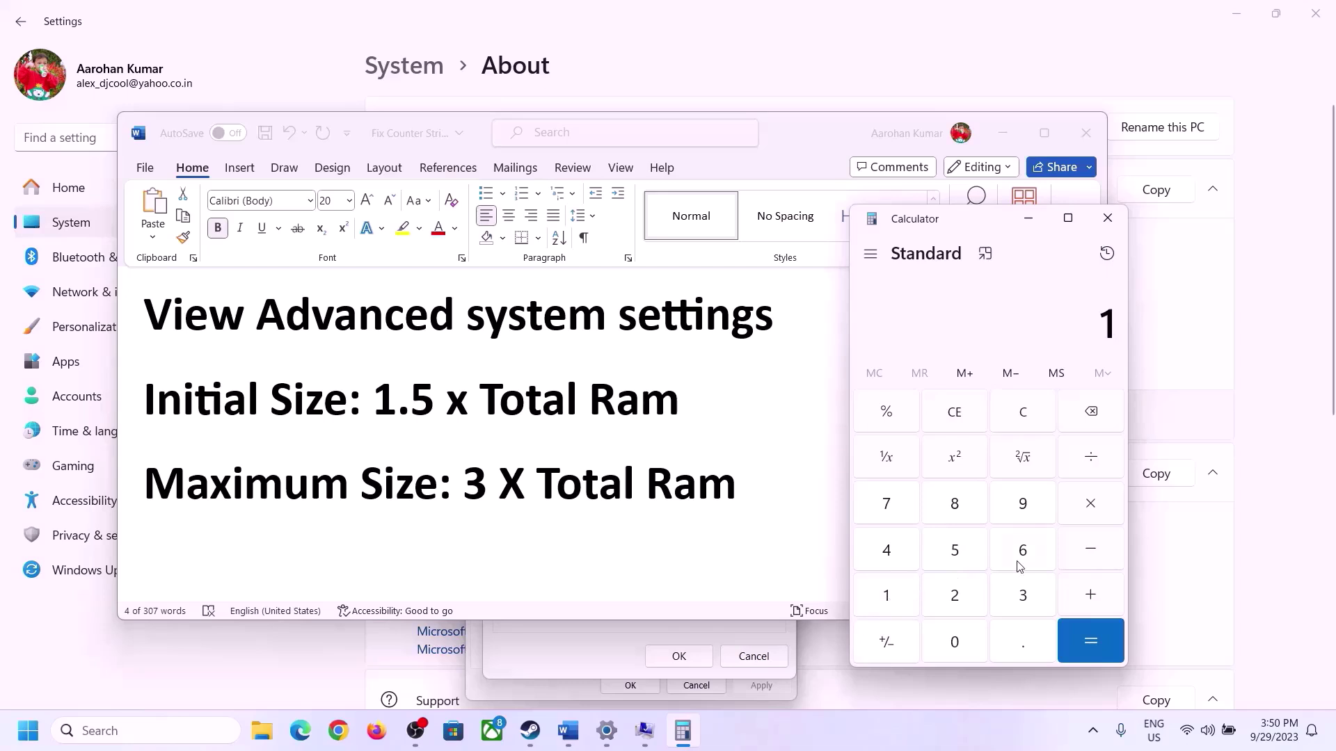
left_click(1019, 558)
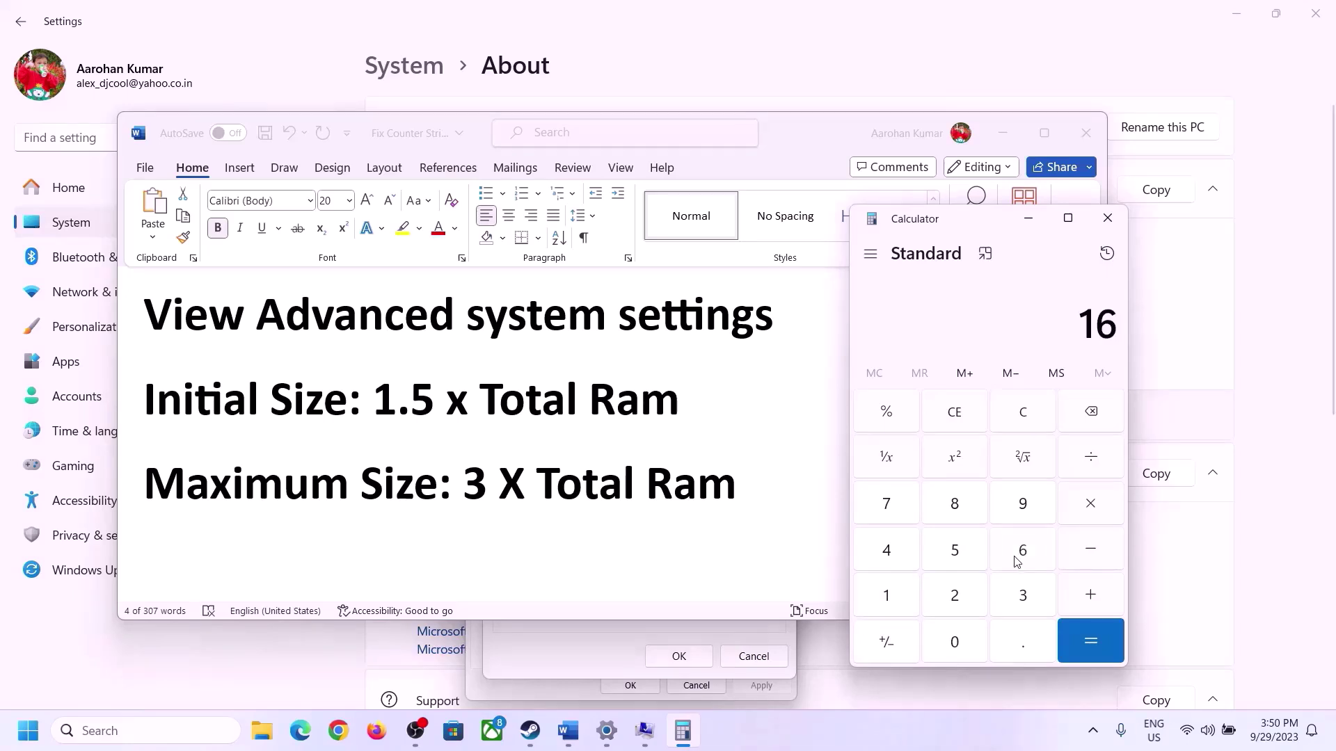
left_click(1027, 426)
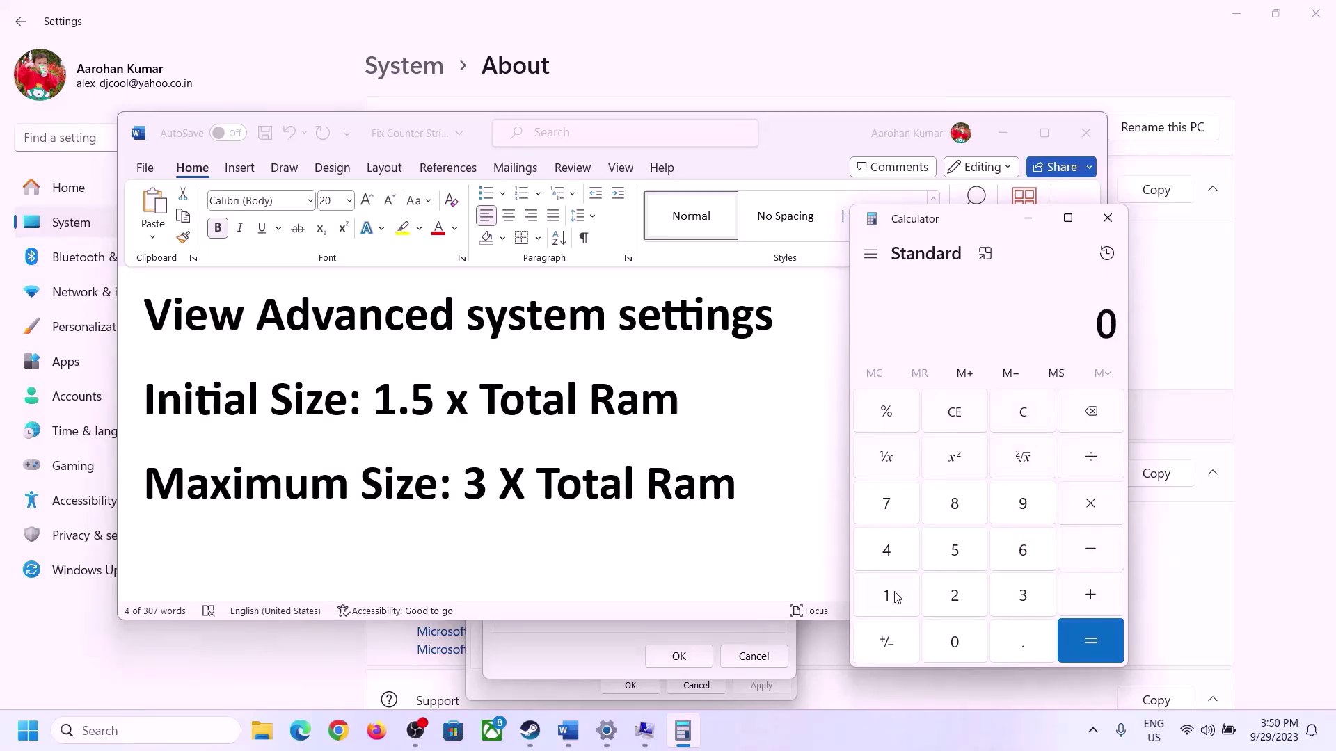
Step: Calculate 16 × 1024 in Calculator to convert the installed RAM from GB to MB
left_click(896, 596)
left_click(1002, 557)
left_click(1086, 509)
left_click(884, 603)
left_click(963, 645)
left_click(931, 585)
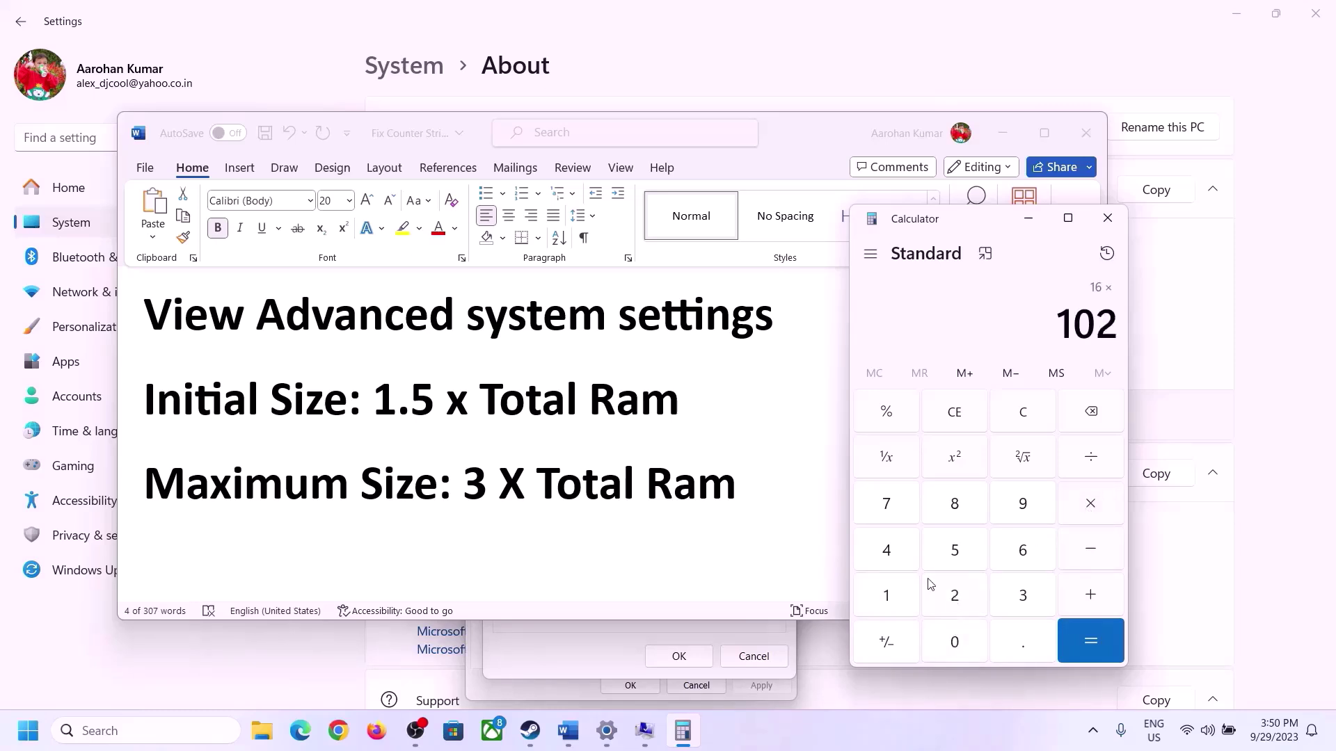
left_click(897, 562)
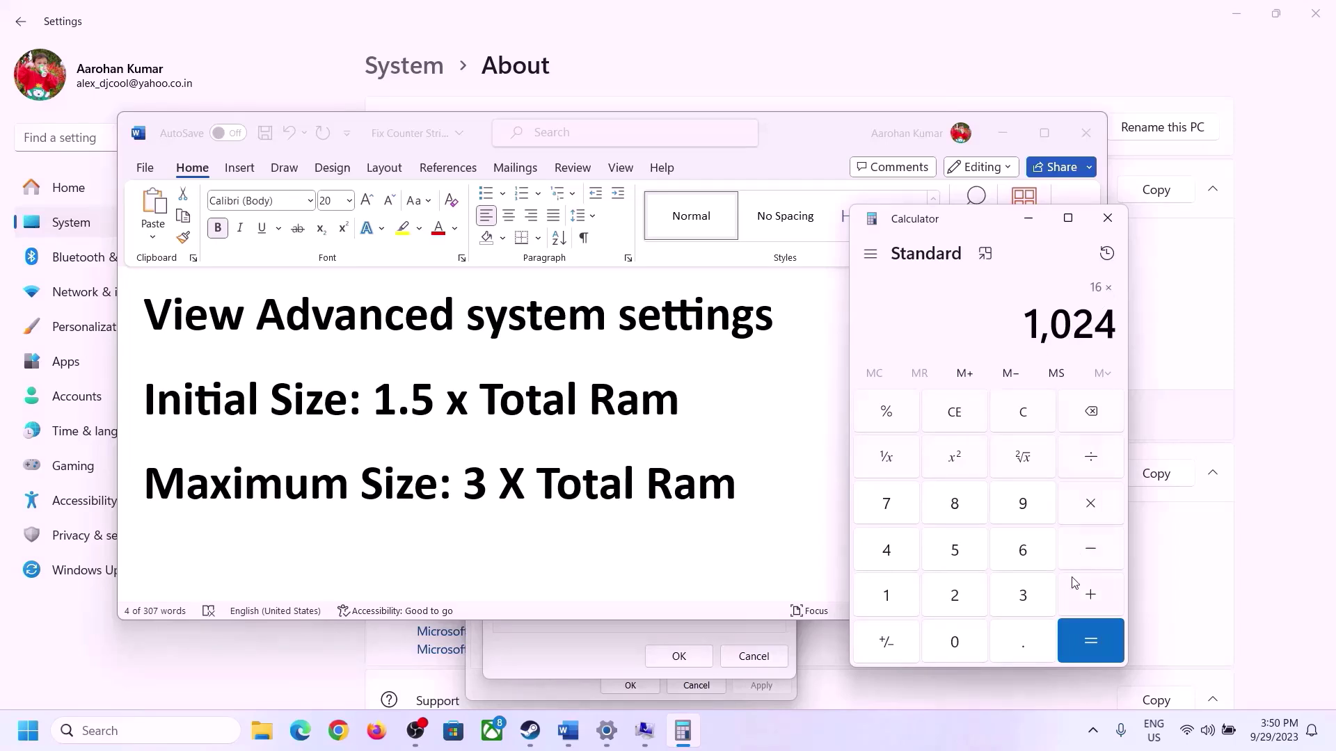
left_click(1091, 647)
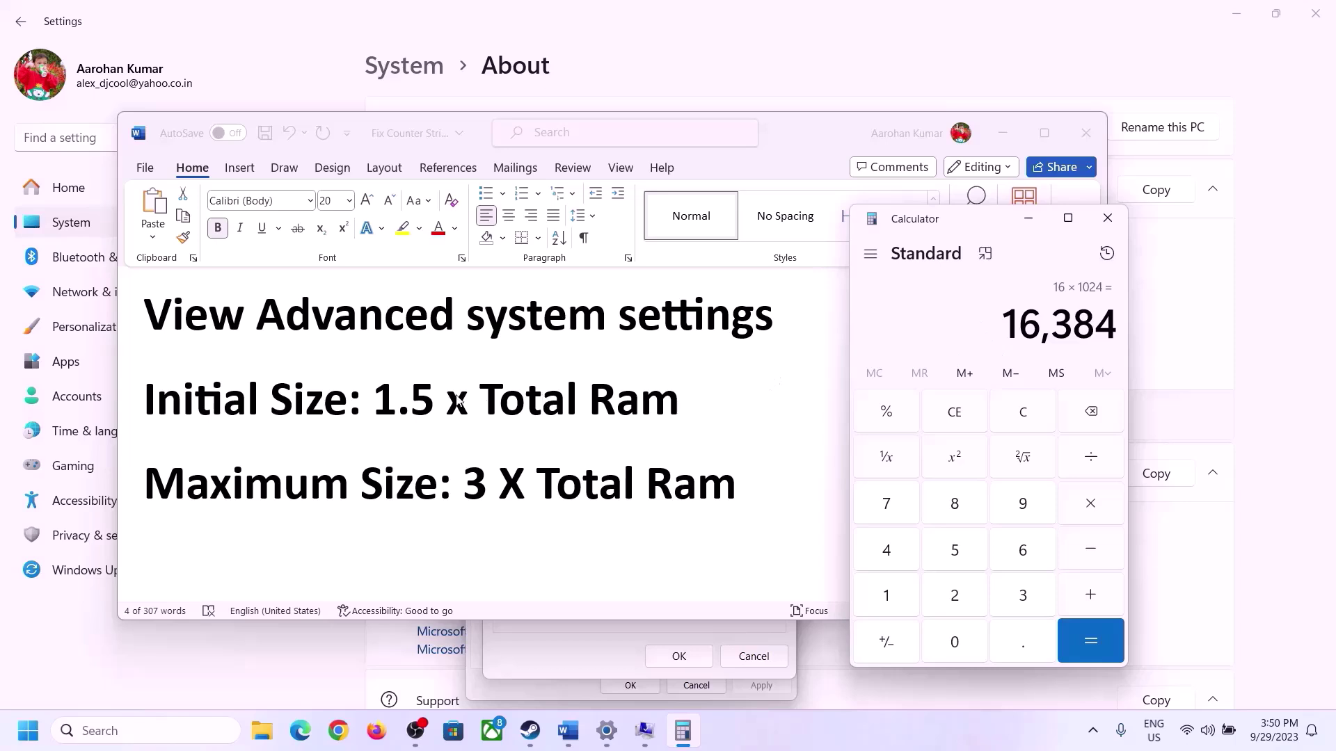
Step: Multiply the RAM amount in MB by 1.5 and enter 24576 as drive C:'s initial paging file size in MB
left_click(1090, 508)
left_click(889, 597)
left_click(1019, 648)
left_click(964, 556)
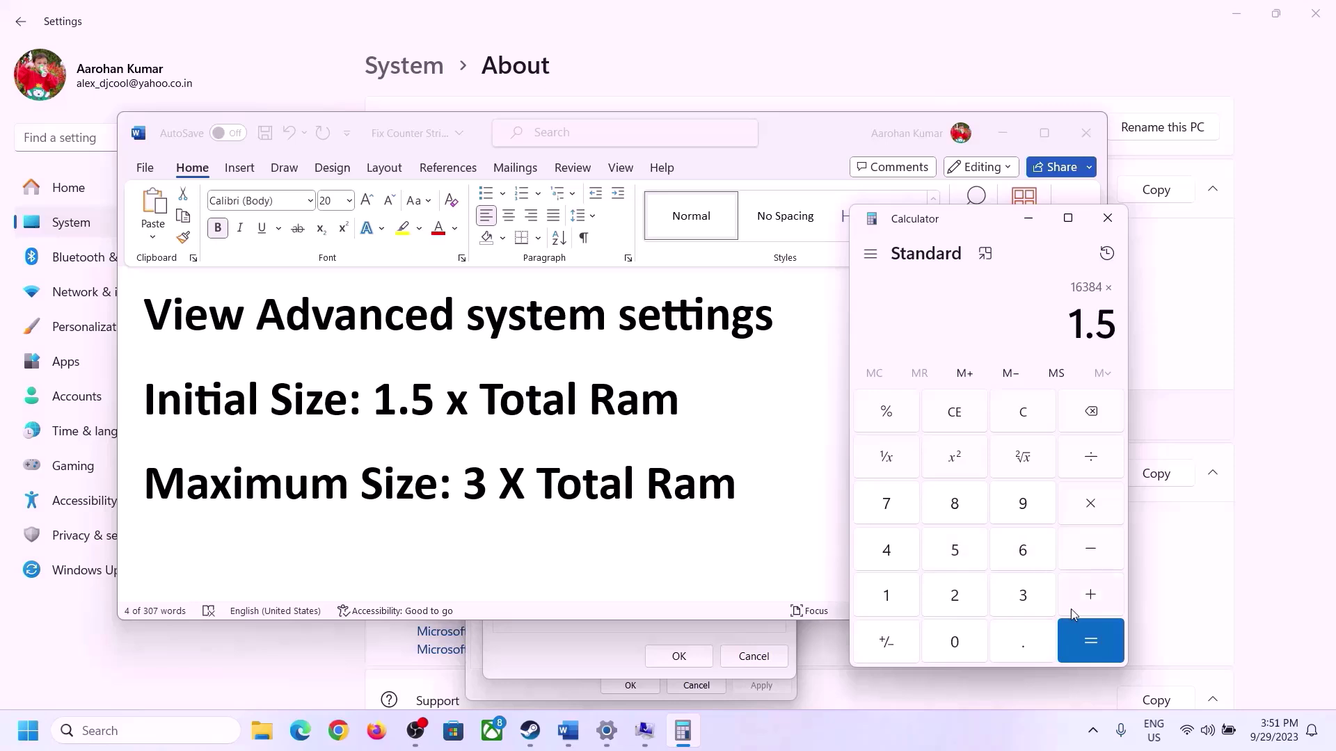
left_click(1085, 623)
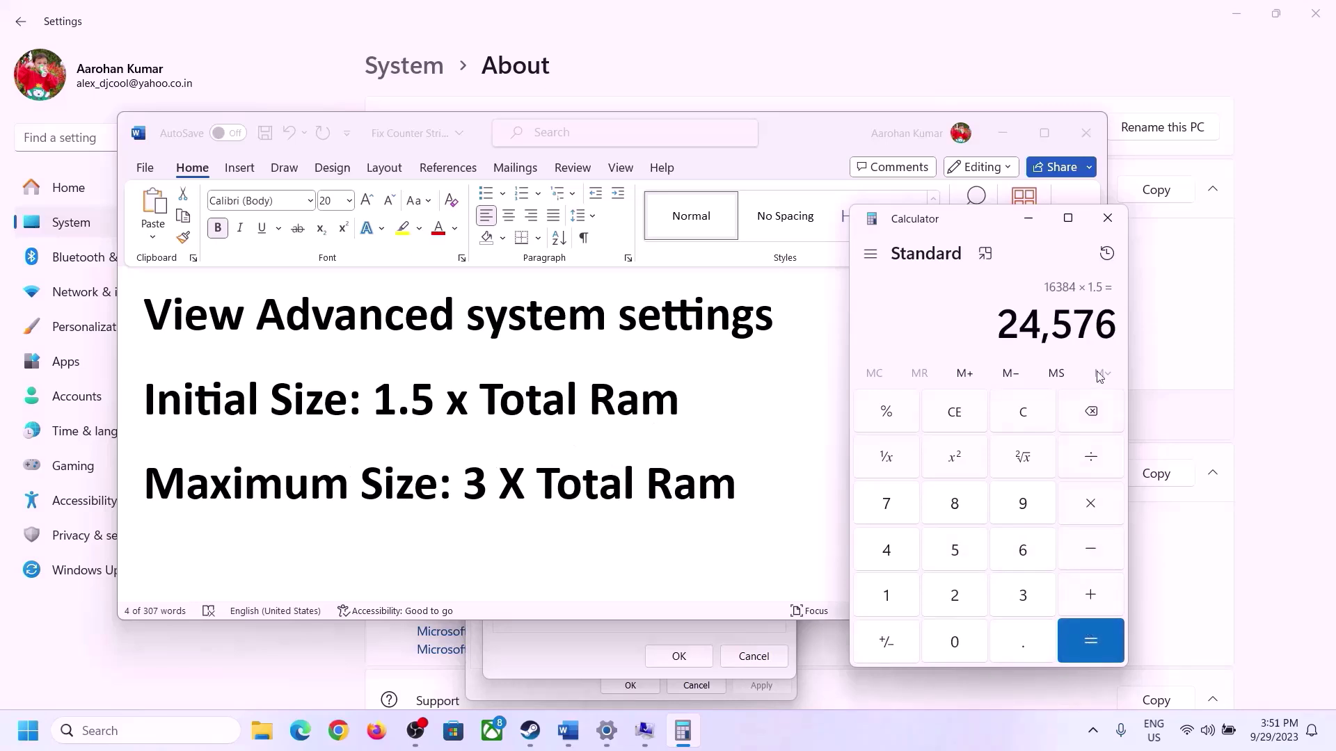
left_click(599, 640)
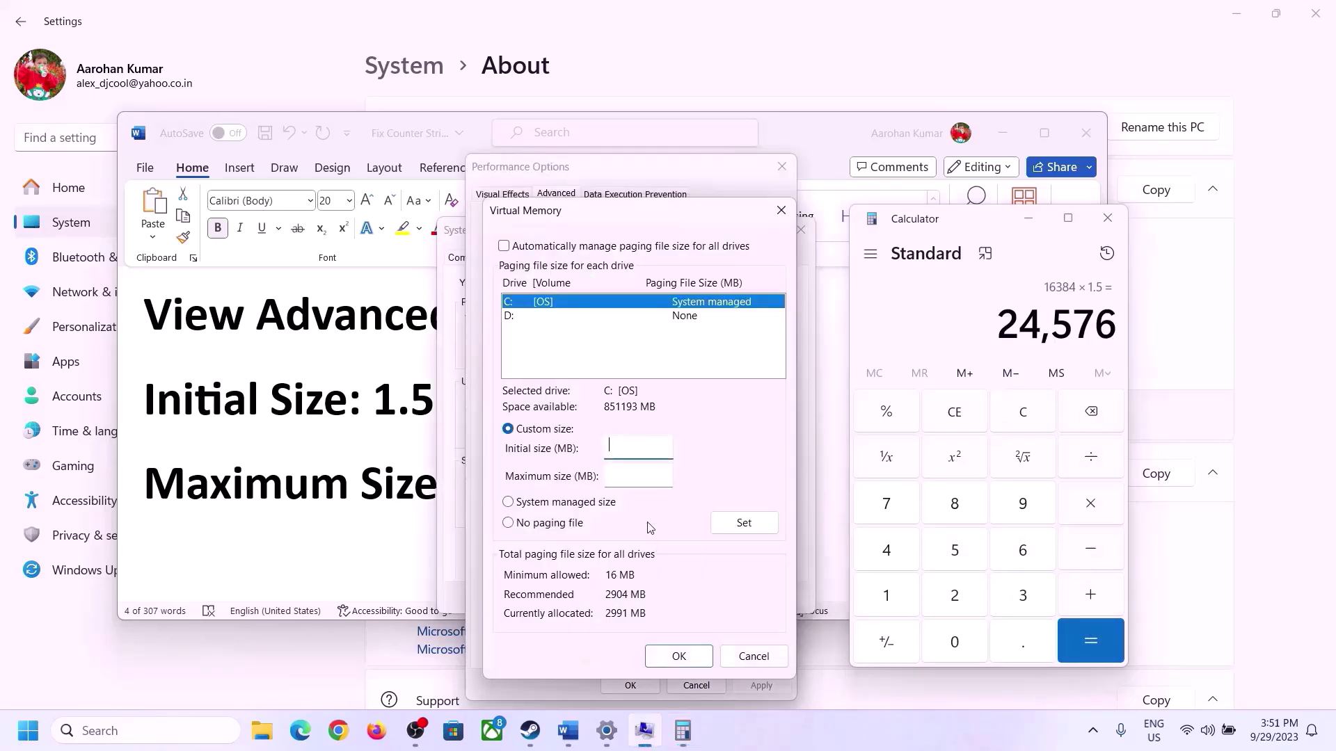
type("24576")
Step: Check the maximum paging file size formula in the Word document, and clear the previous result in Calculator
left_click(669, 475)
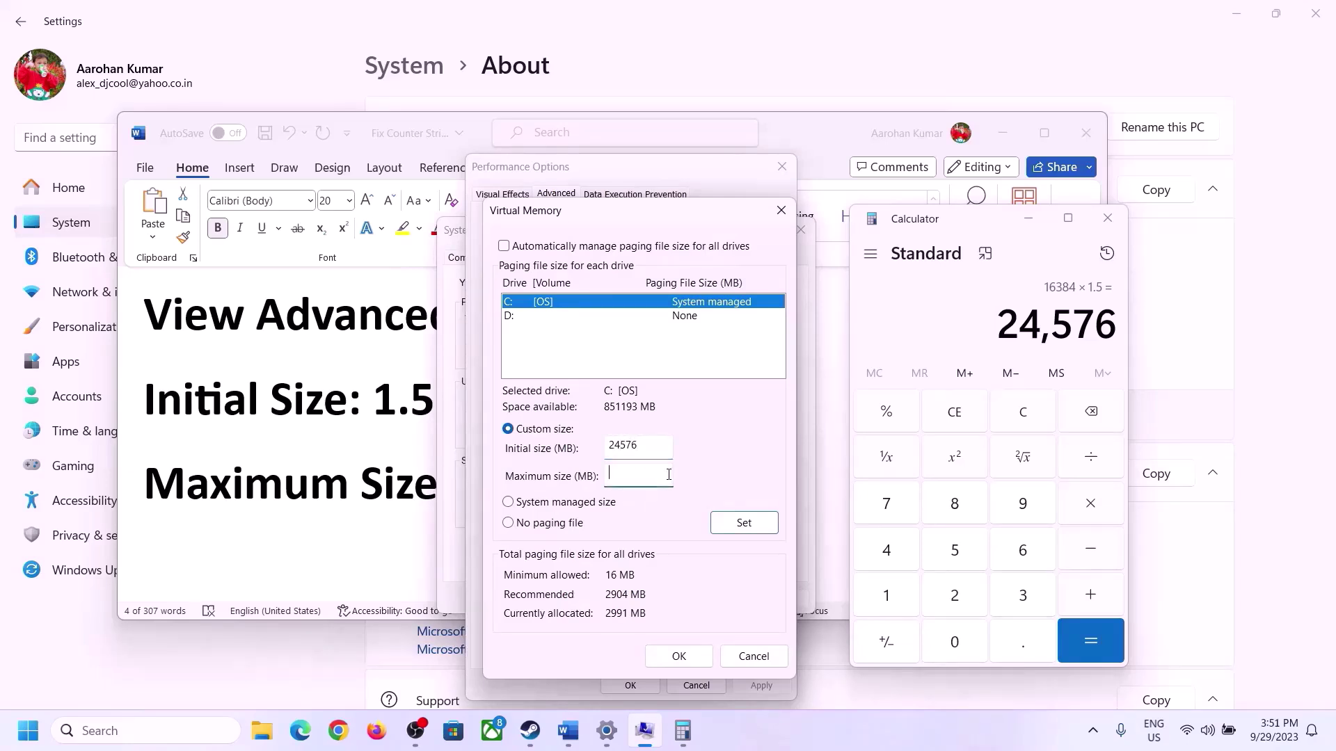
left_click(384, 491)
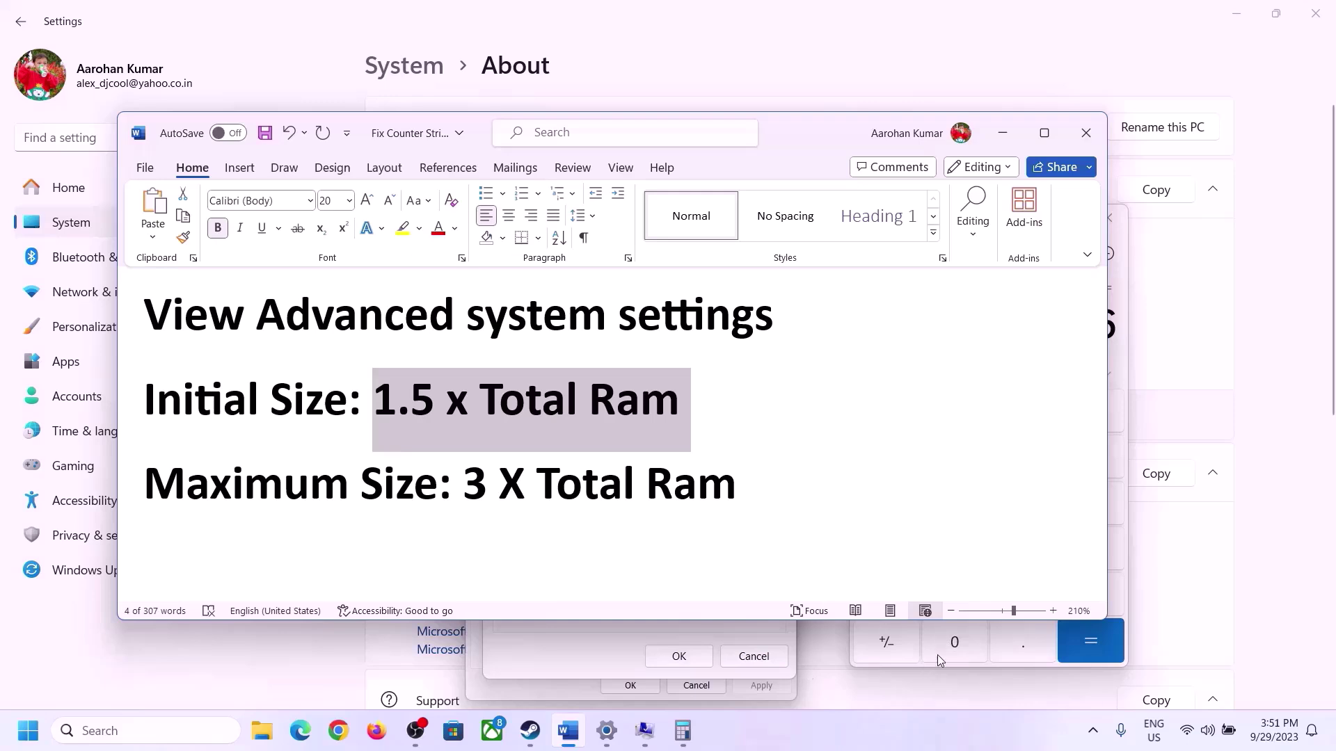
left_click(1121, 361)
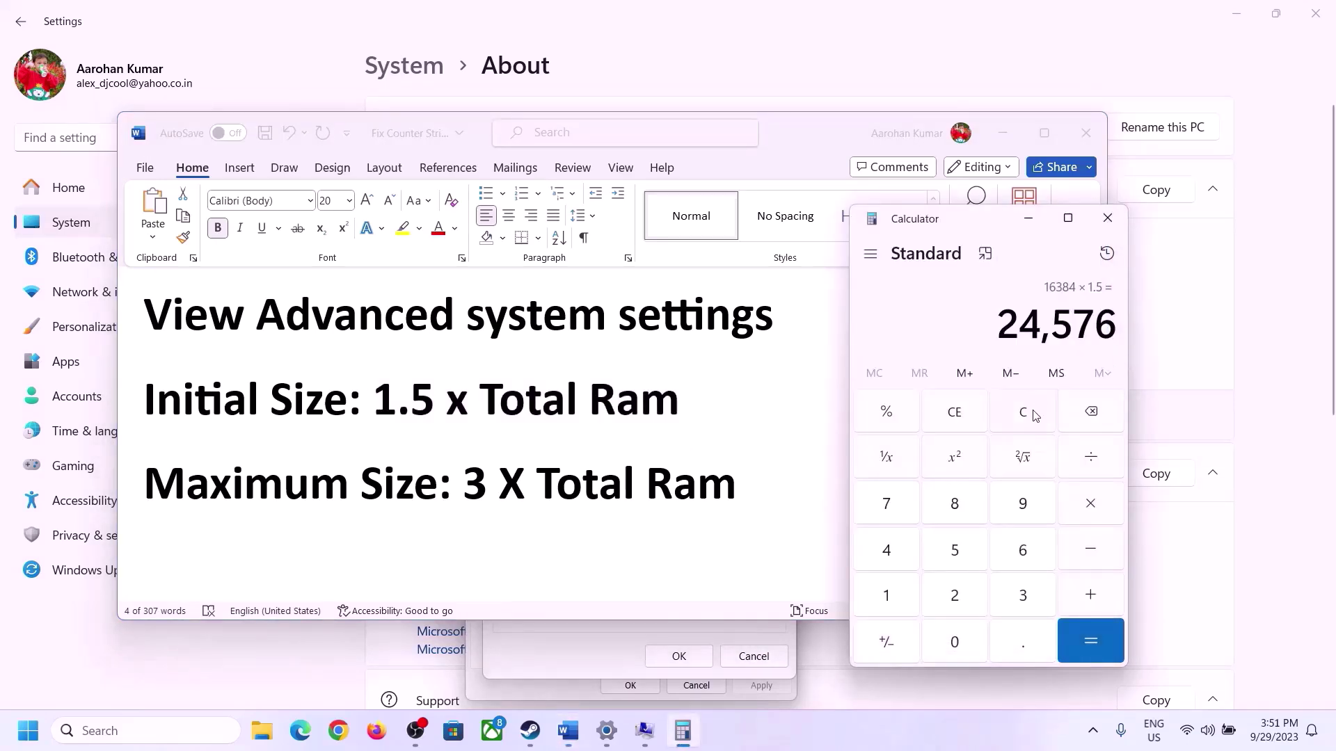
left_click(1023, 412)
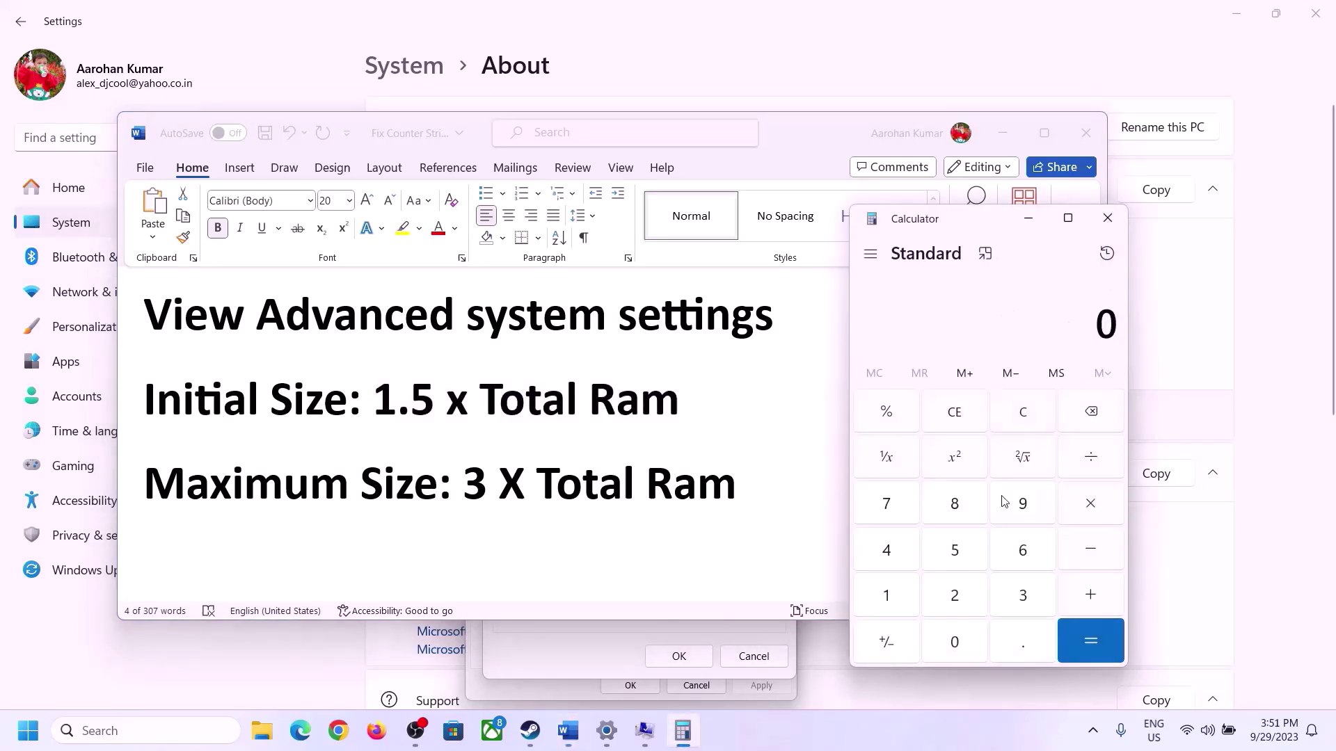
Step: Check the installed RAM in Windows Settings and calculate 16 × 1024 in Calculator to convert it to MB
left_click(607, 731)
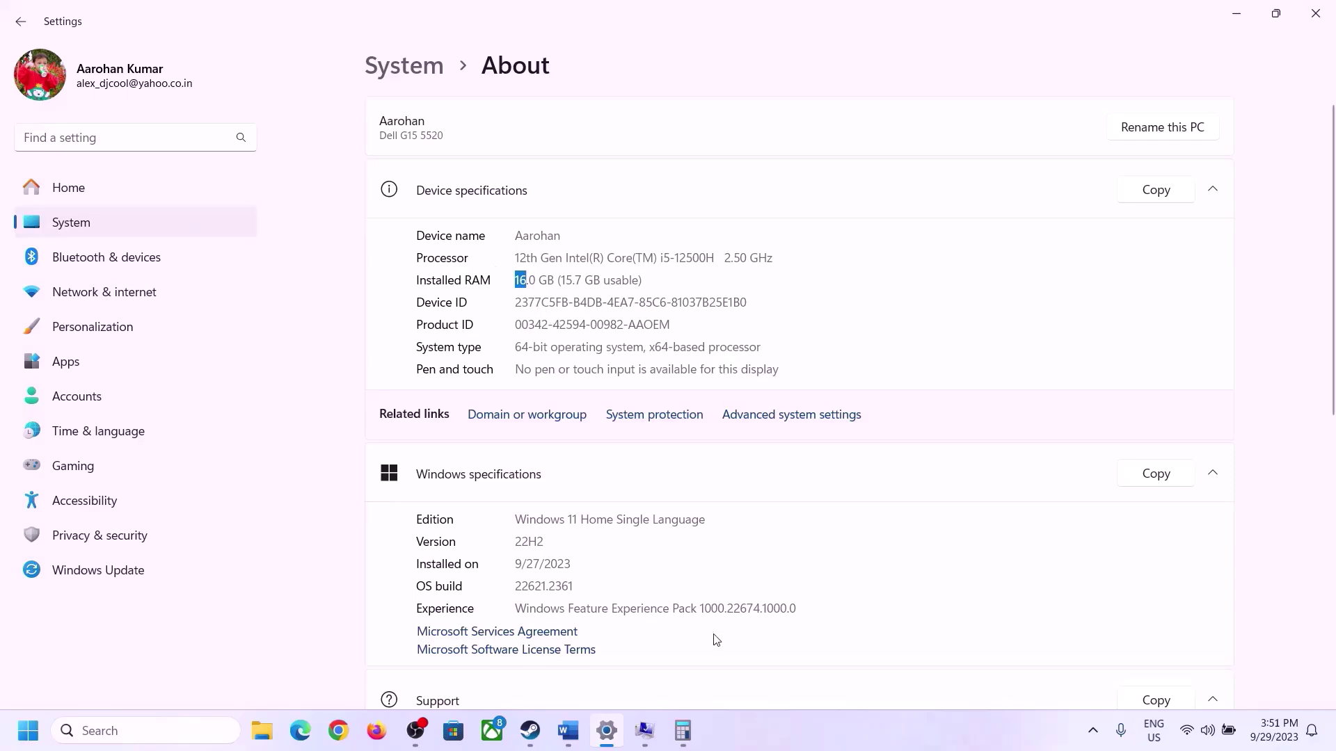
left_click(682, 730)
left_click(886, 595)
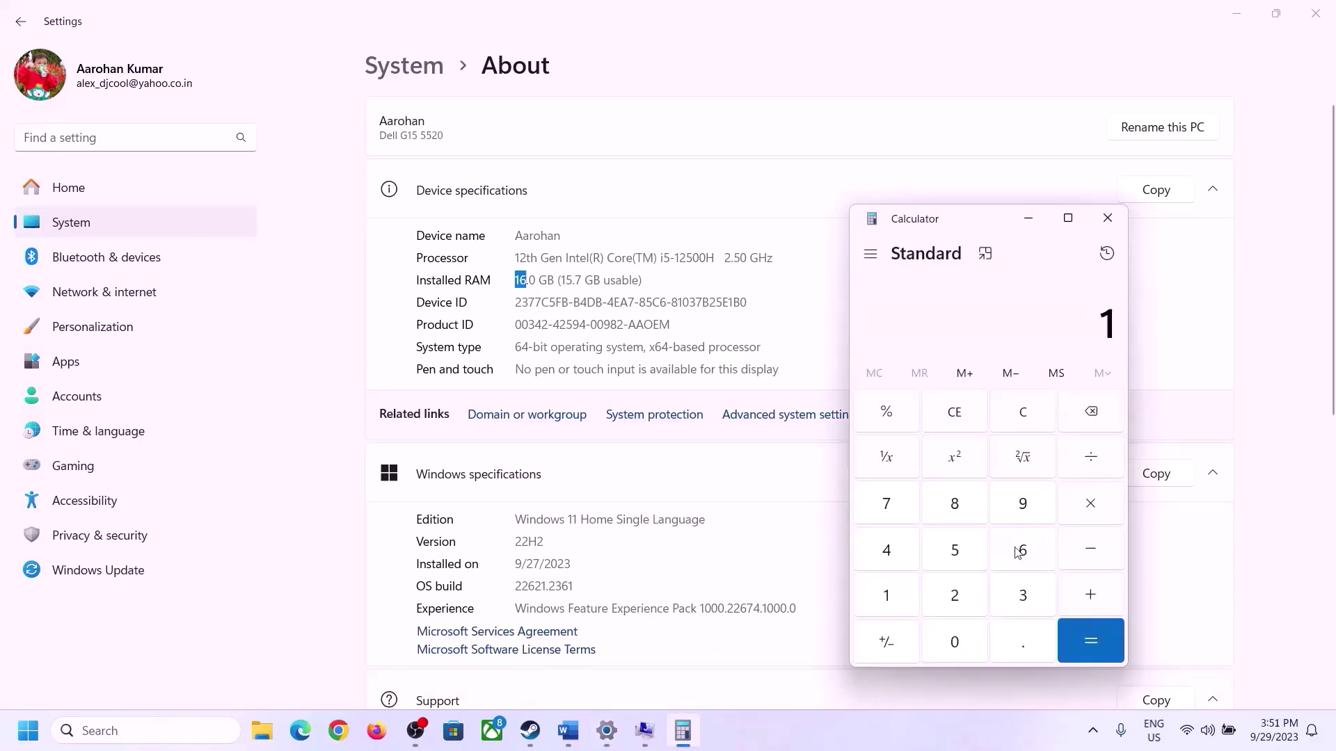
left_click(1016, 552)
left_click(1081, 505)
left_click(893, 591)
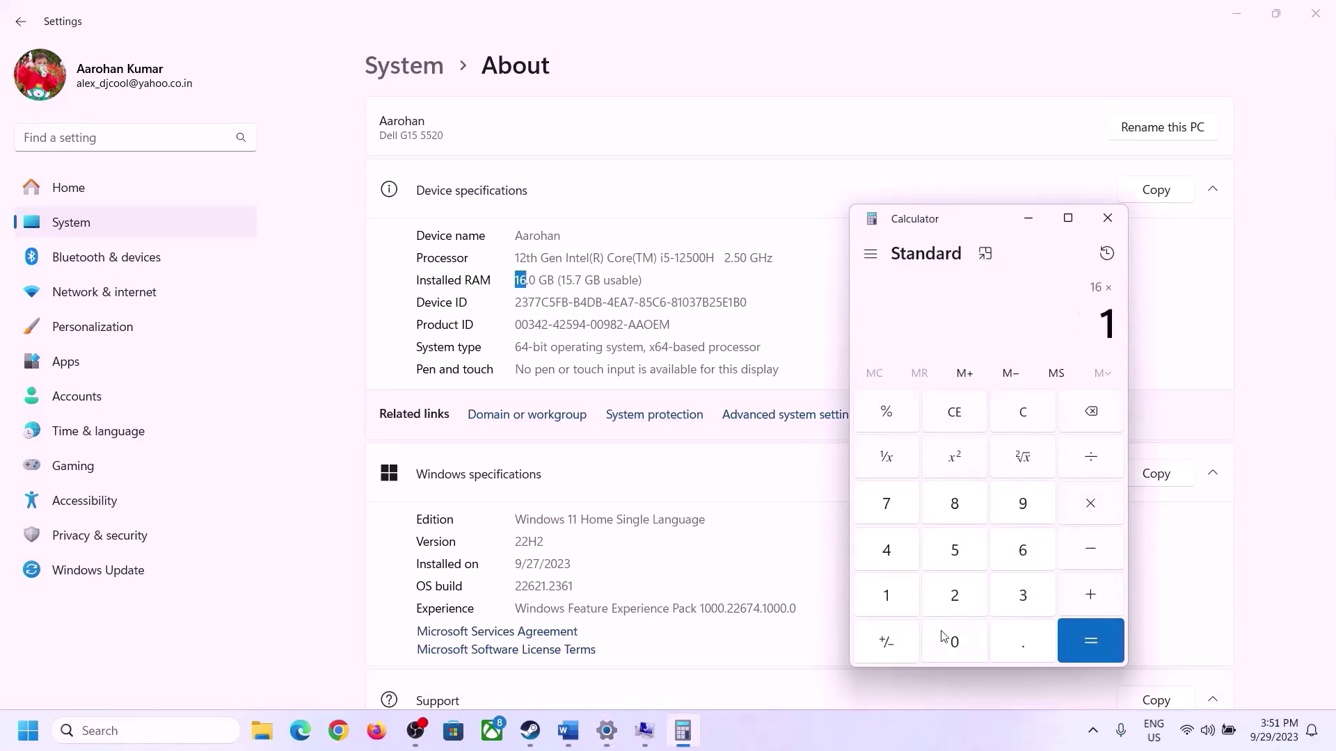
left_click(945, 637)
left_click(955, 596)
left_click(887, 549)
left_click(1075, 643)
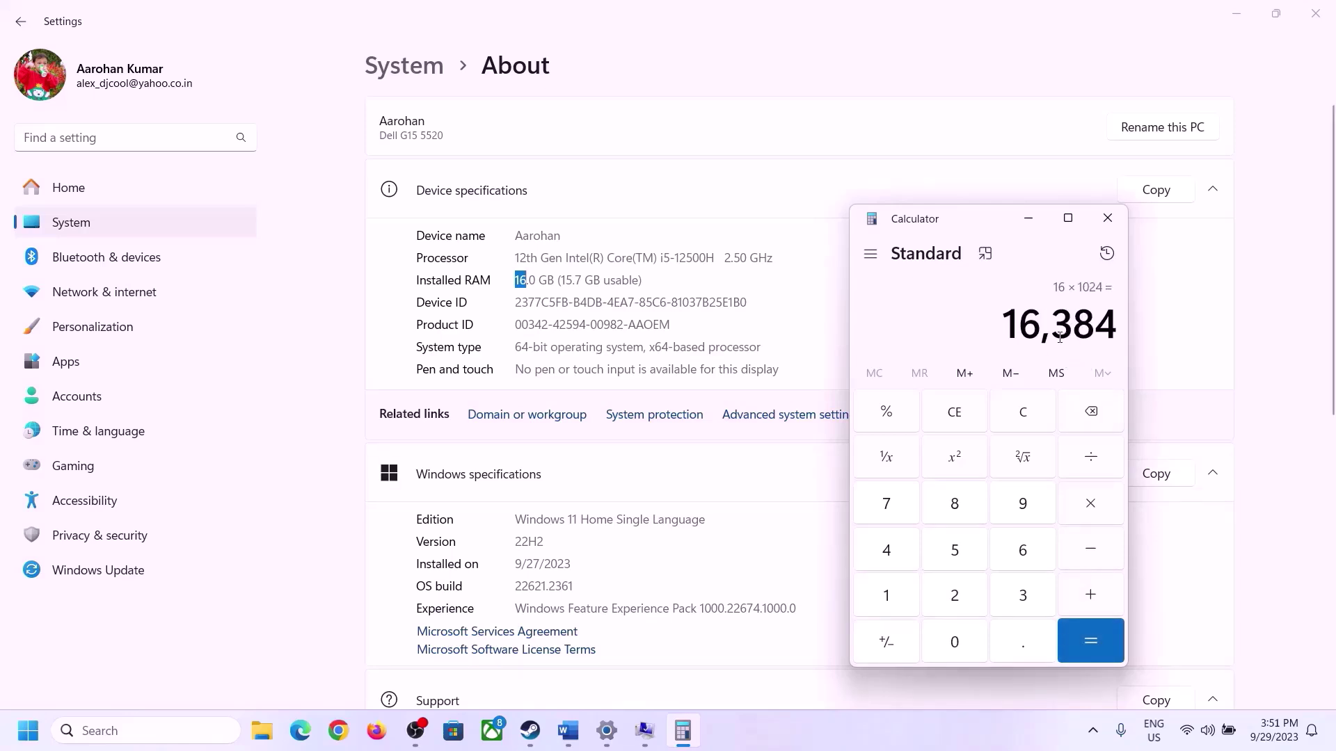
Step: Multiply the RAM amount in MB by 3, following the document's formula, and enter 49152 as drive C:'s maximum paging file size in MB
left_click(567, 730)
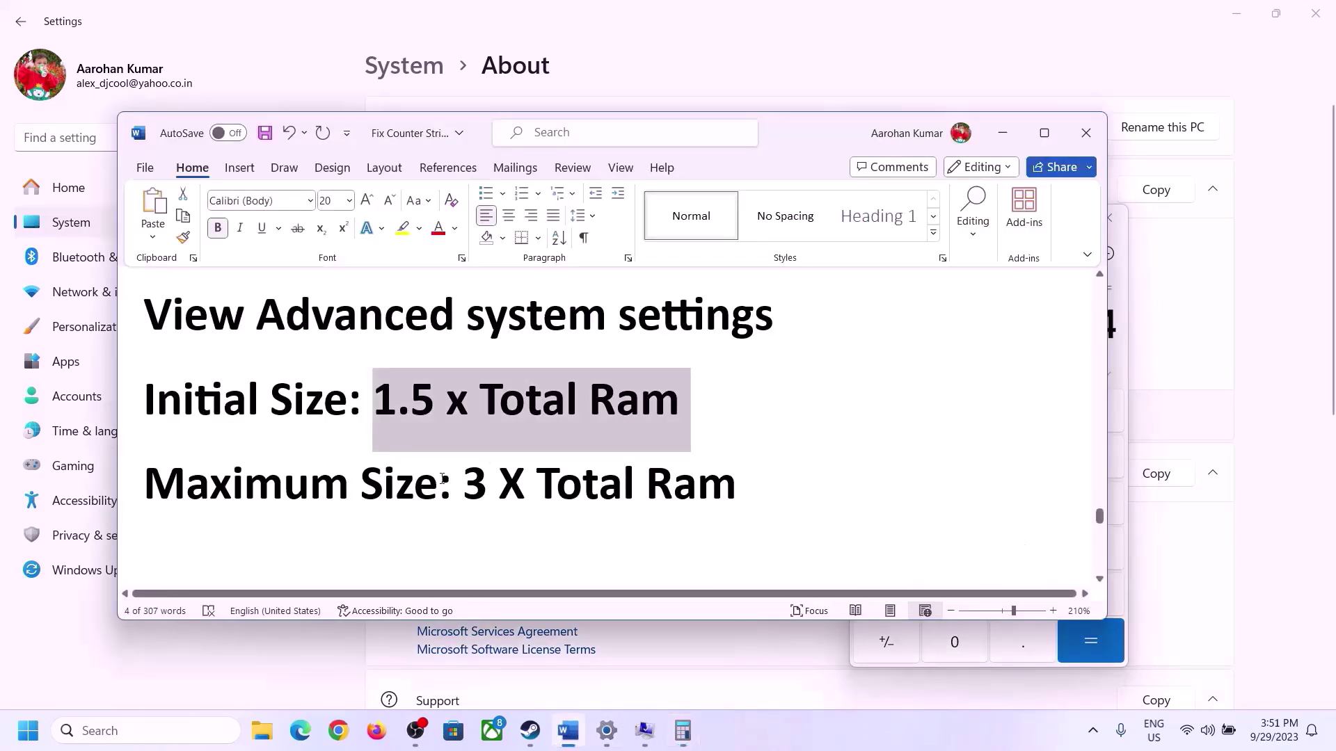
left_click(913, 647)
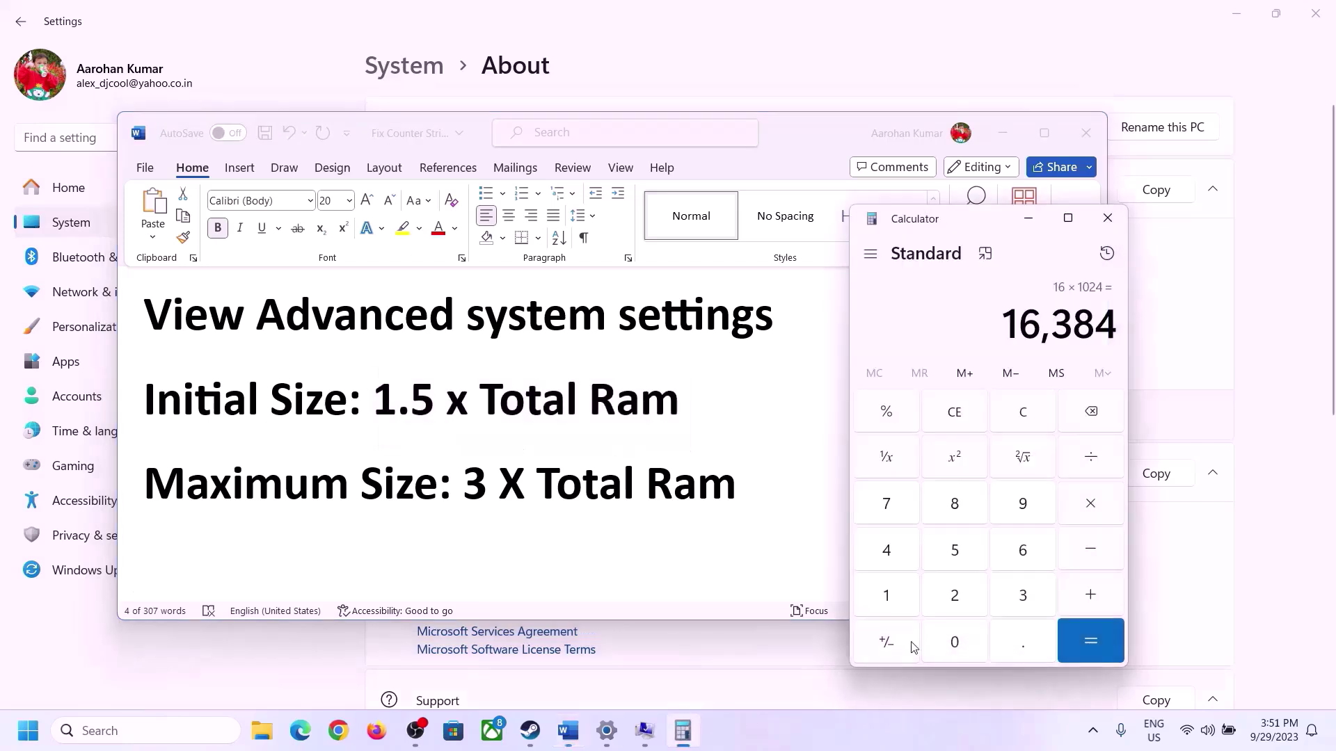
left_click(1089, 506)
left_click(1005, 601)
left_click(1094, 630)
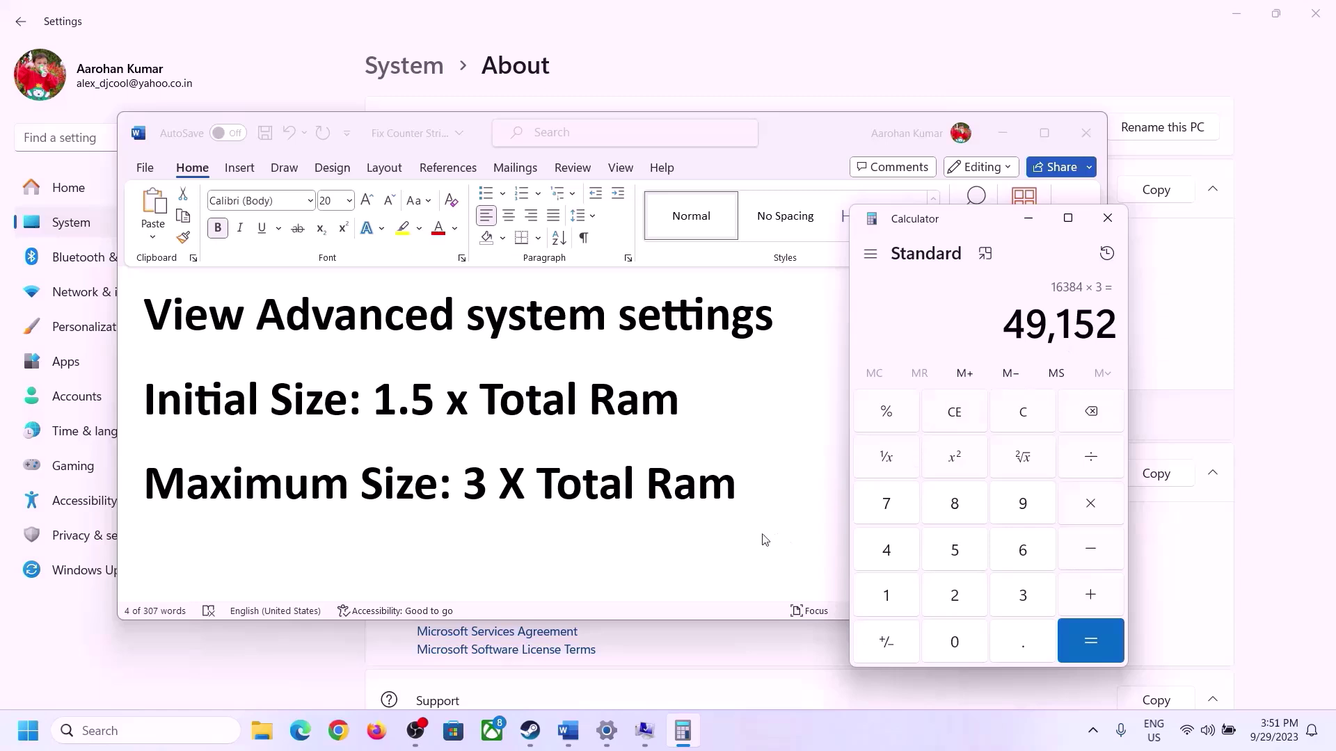
left_click(644, 733)
left_click(638, 465)
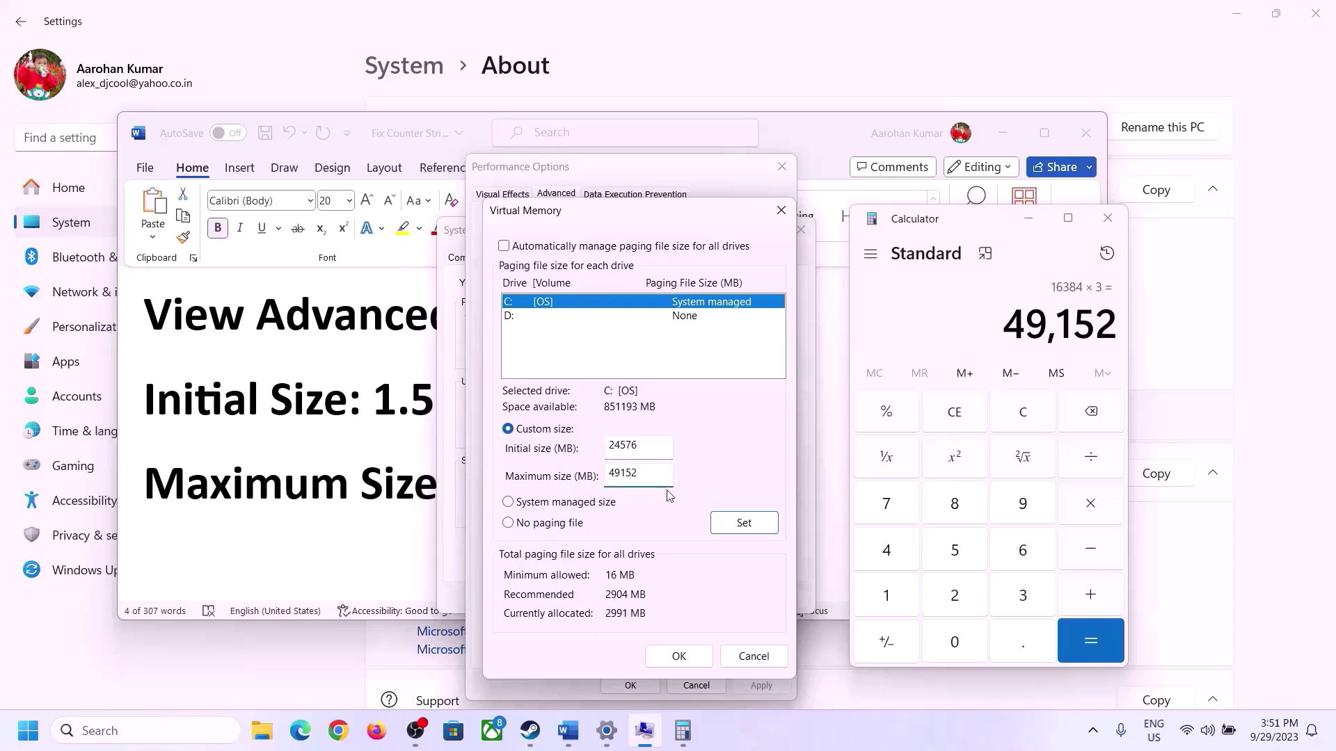
Step: Set the custom paging file size for drive C:, accept the Virtual Memory, Performance Options and System Properties dialogs, and dismiss the restart prompt
left_click(744, 523)
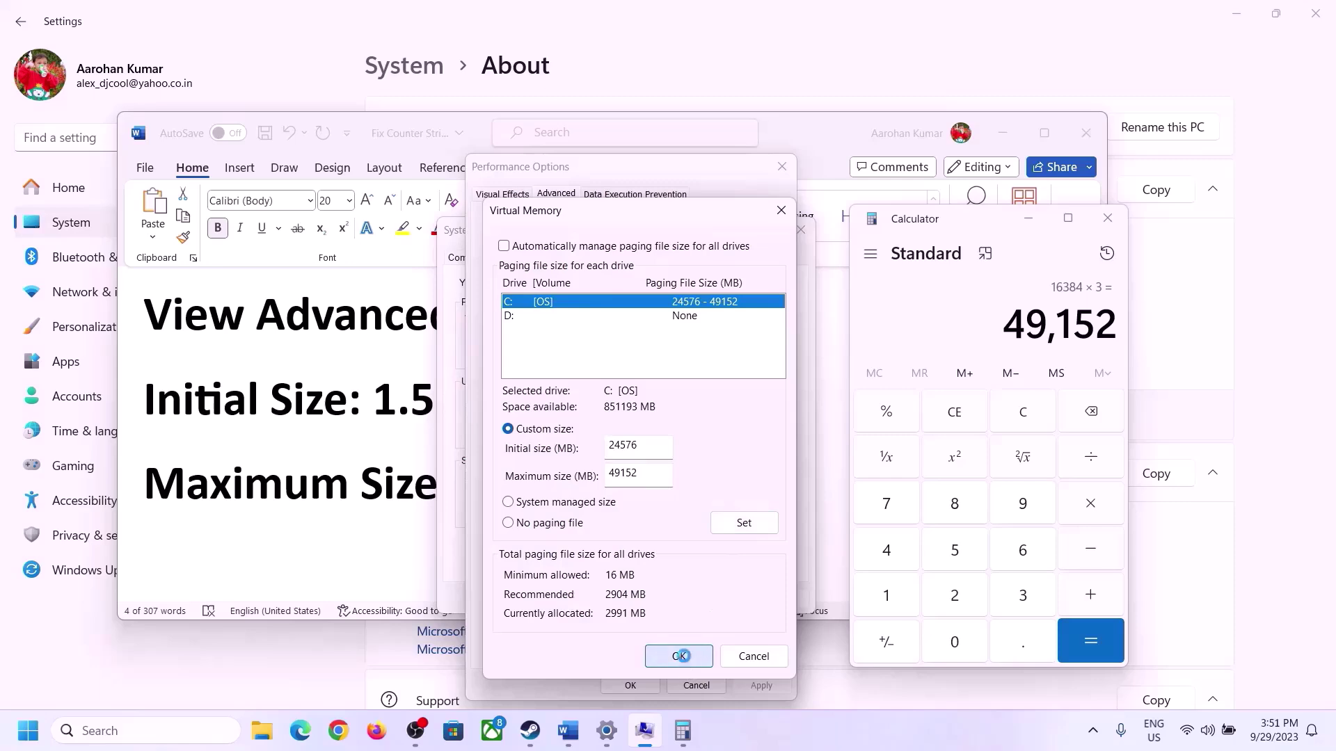
left_click(679, 656)
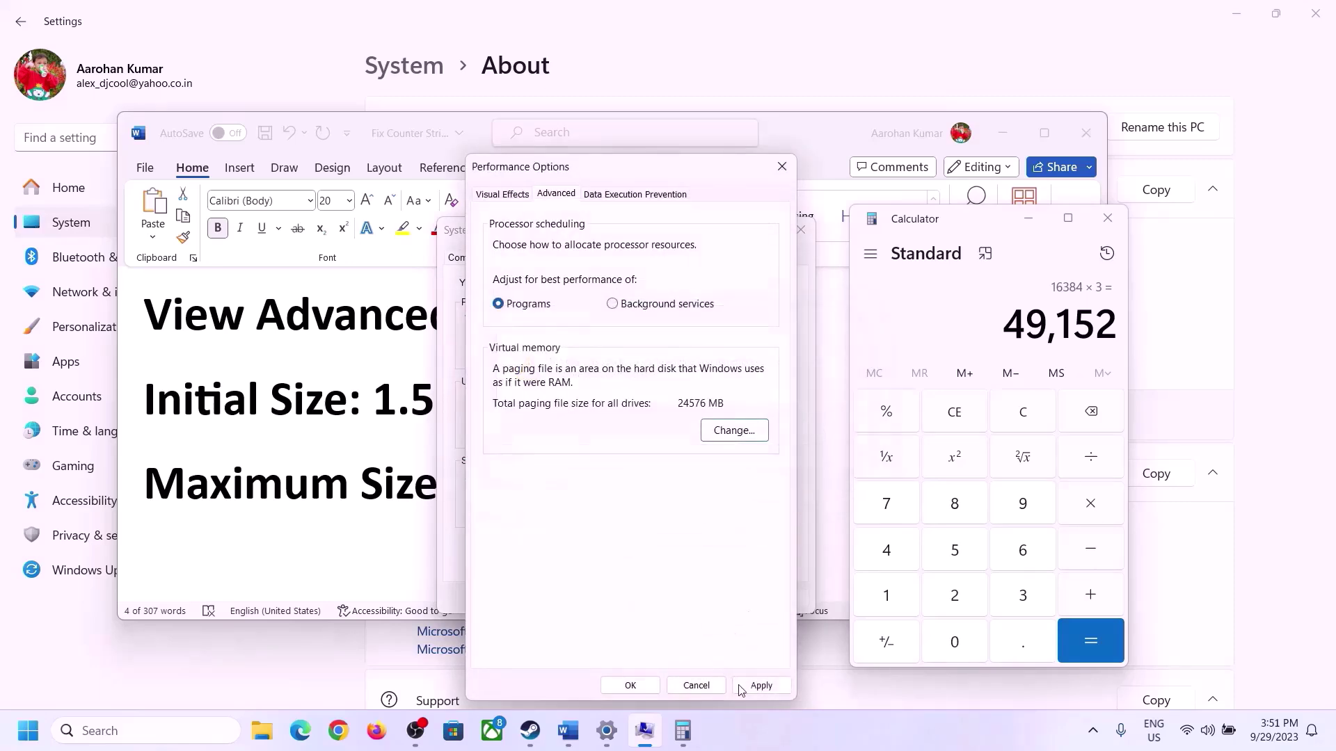
left_click(630, 685)
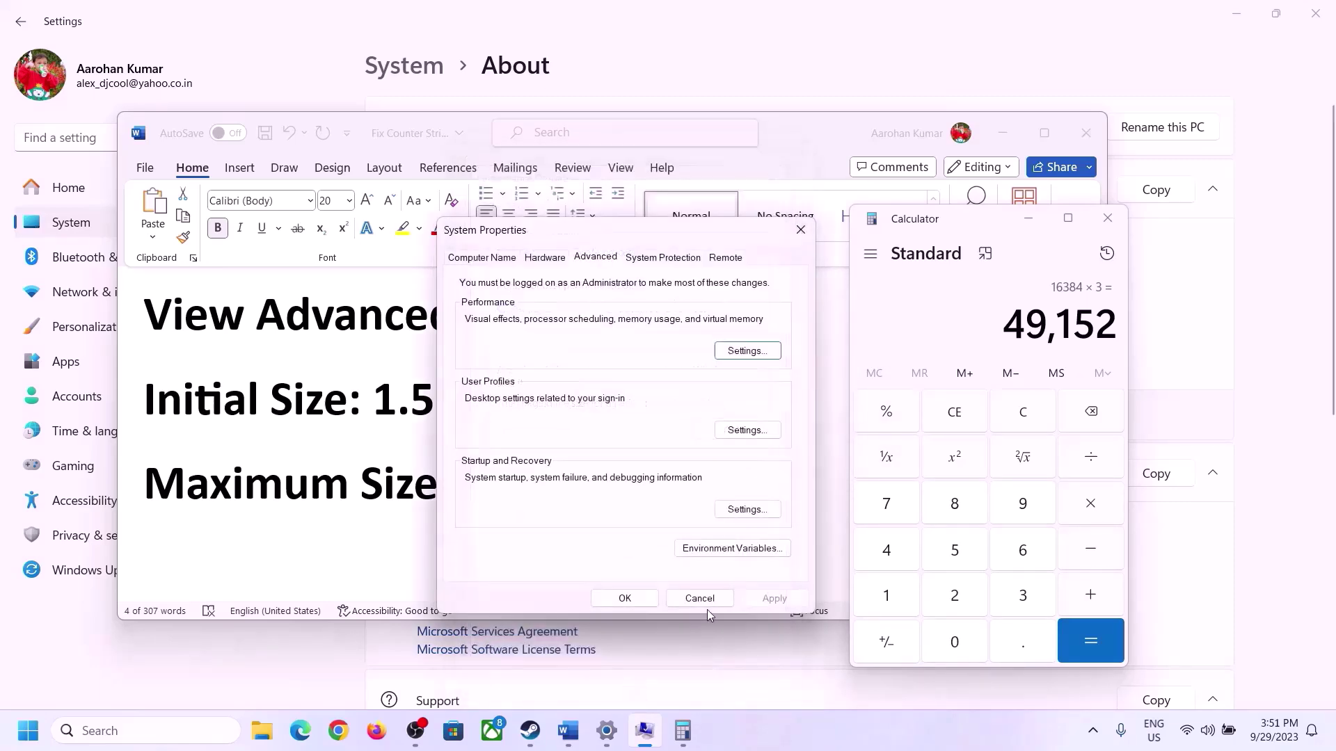
left_click(626, 599)
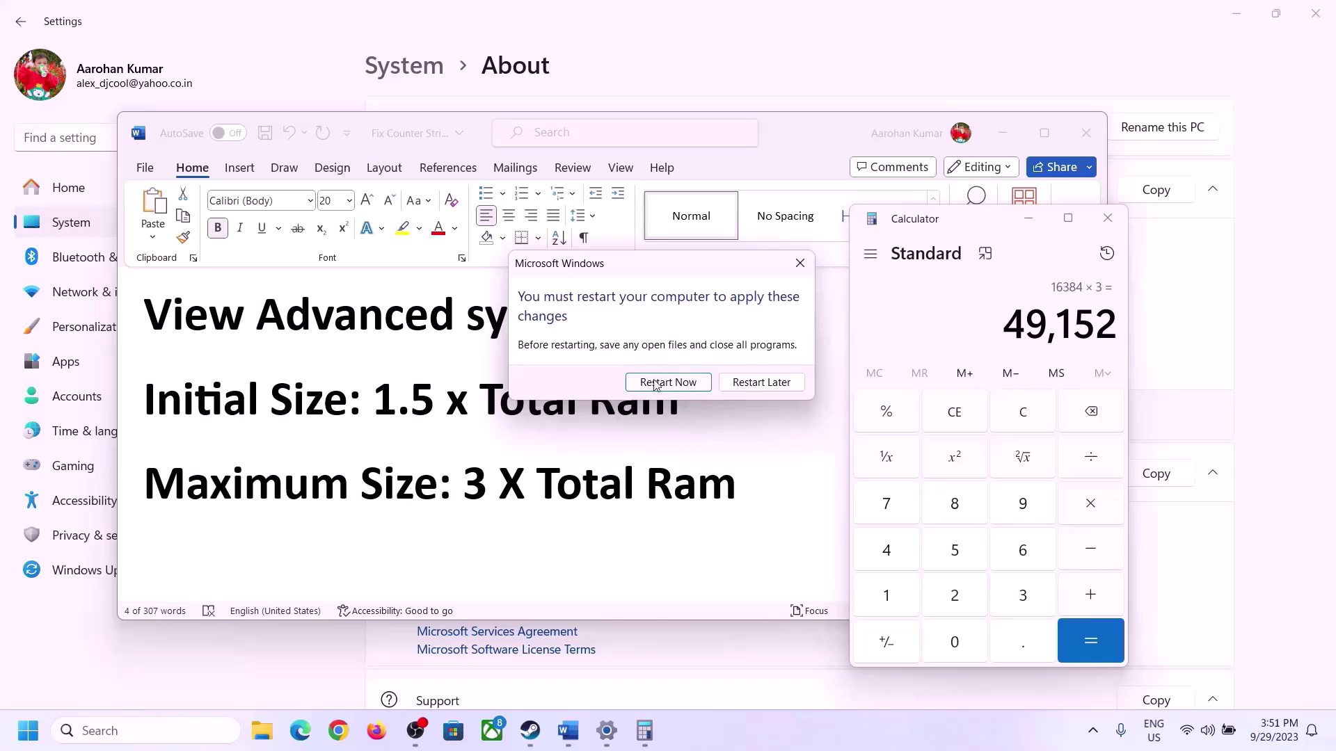
left_click(800, 263)
left_click(823, 346)
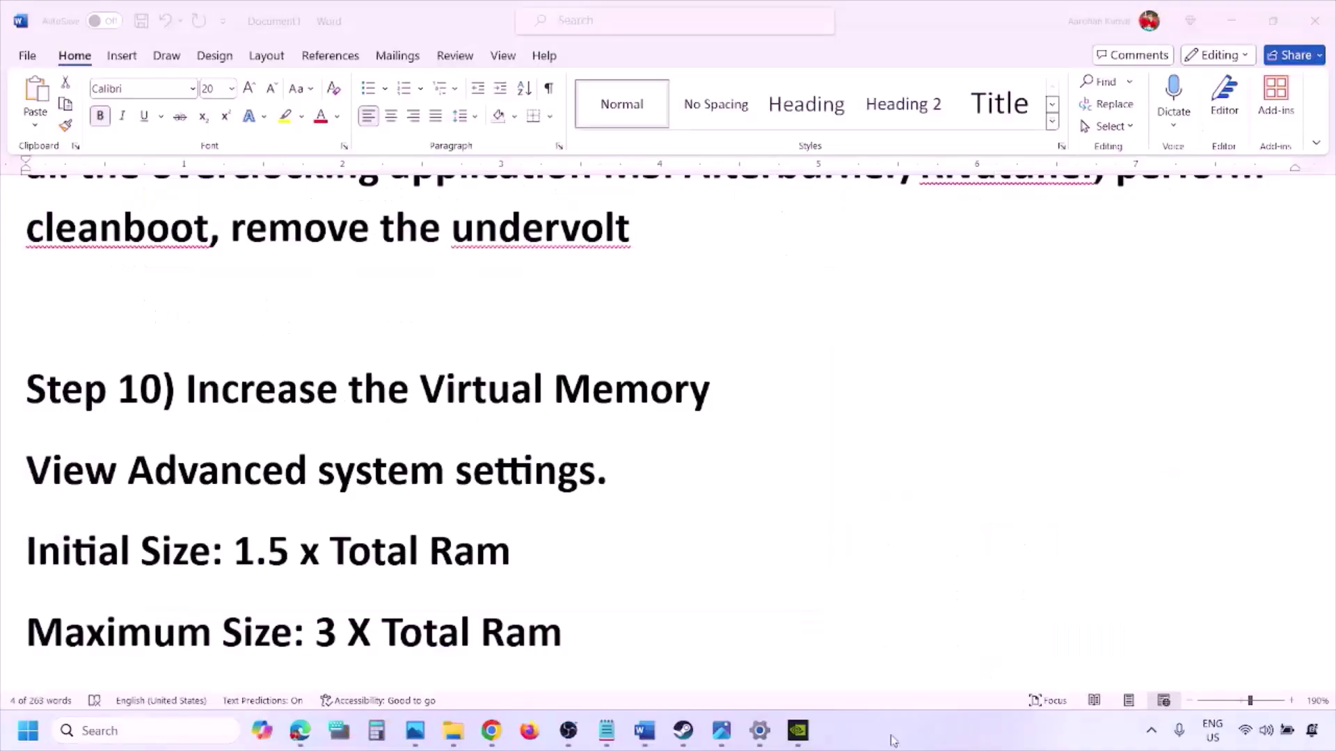
Step: Go to Step 11 in the Word troubleshooting document and highlight the words "Update BIOS"
scroll(462, 500, "down", 4)
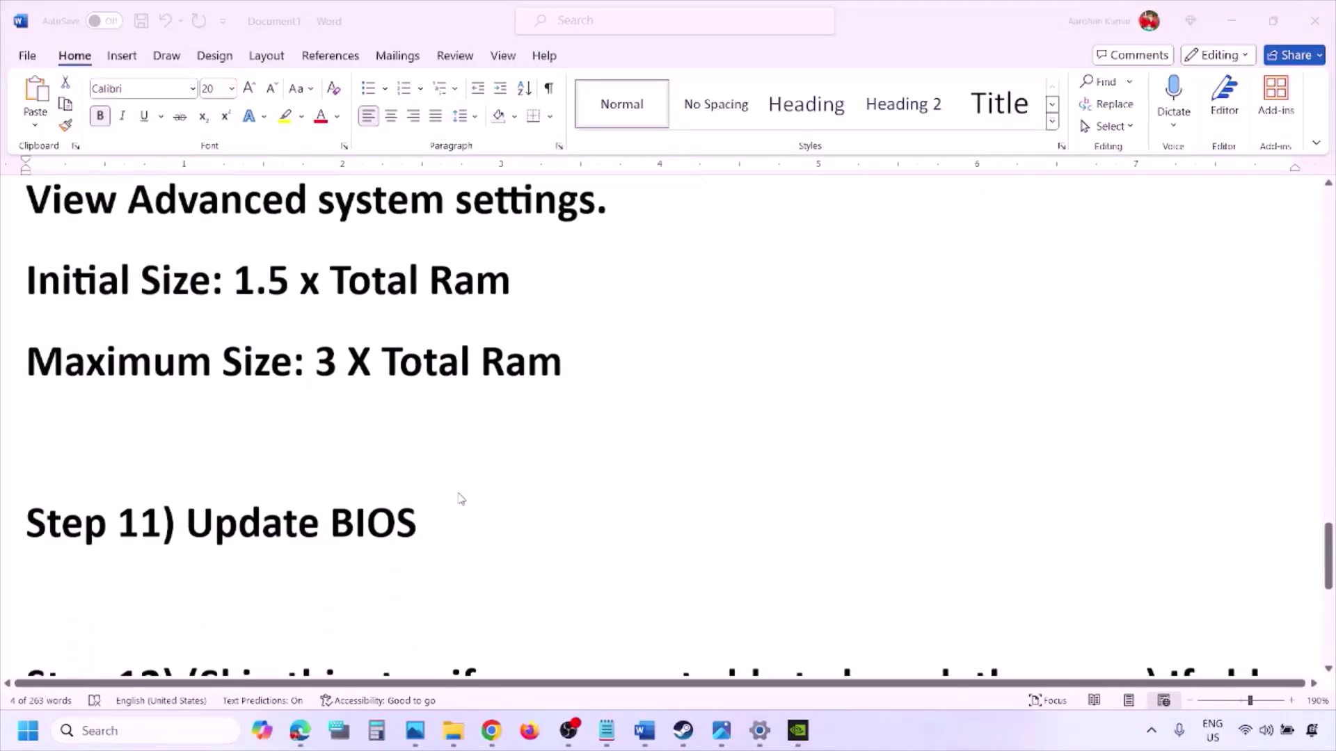
left_click(212, 511)
left_click_drag(186, 508, 447, 502)
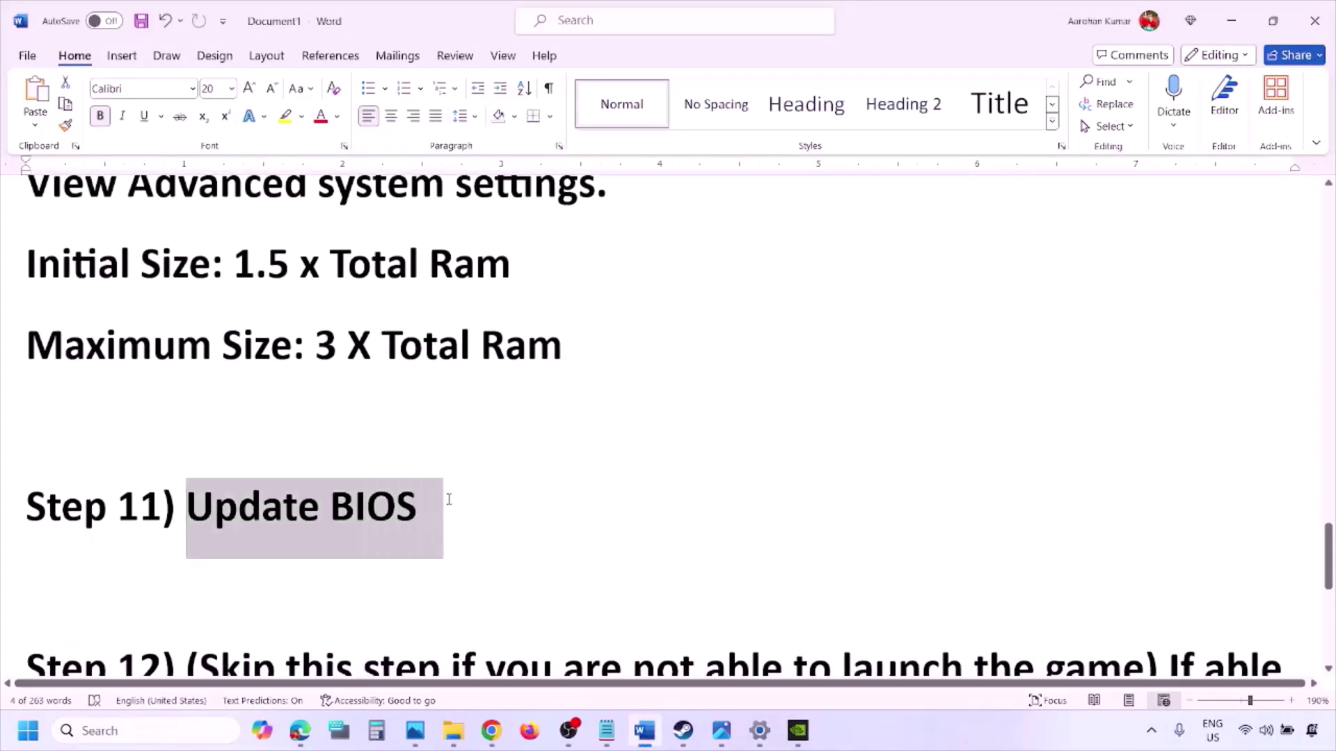
left_click(448, 506)
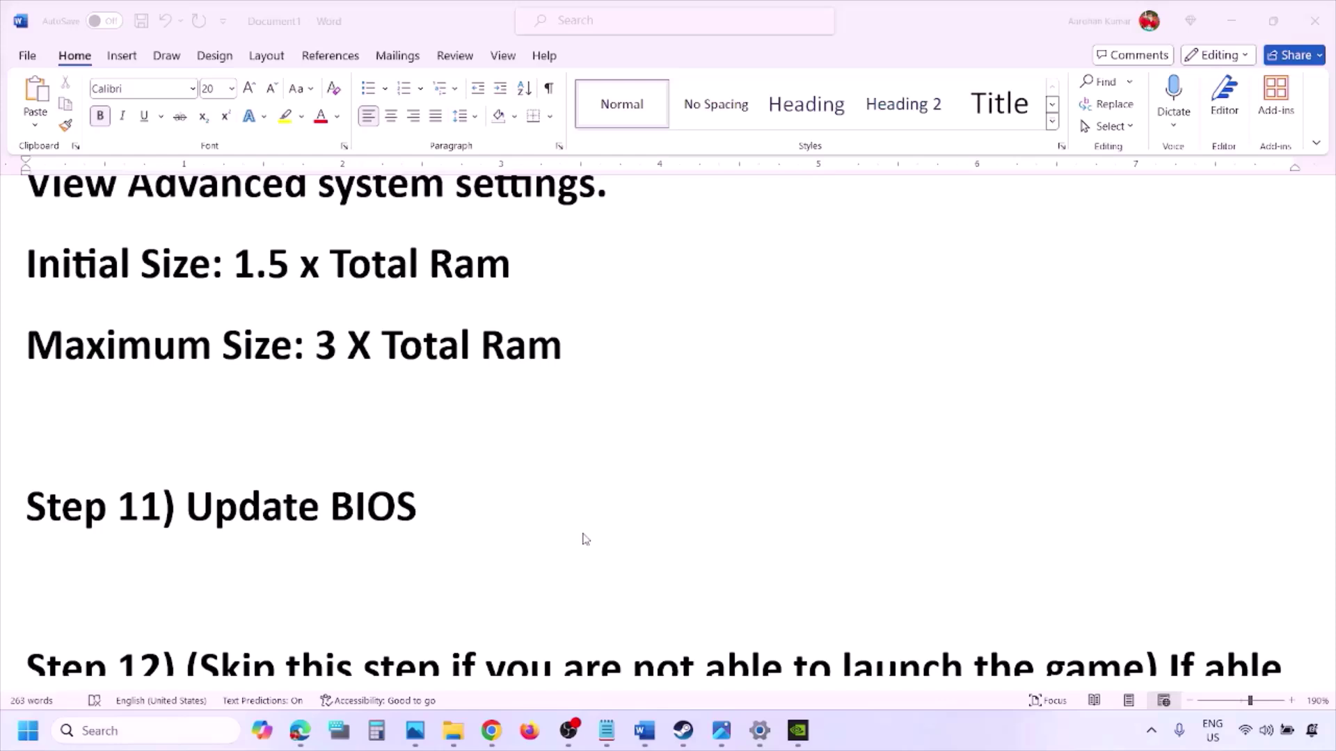
Step: Go to Step 12 and highlight the advice on Windowed mode, lower video settings and a medium/low quality graphics preset
scroll(584, 539, "down", 3)
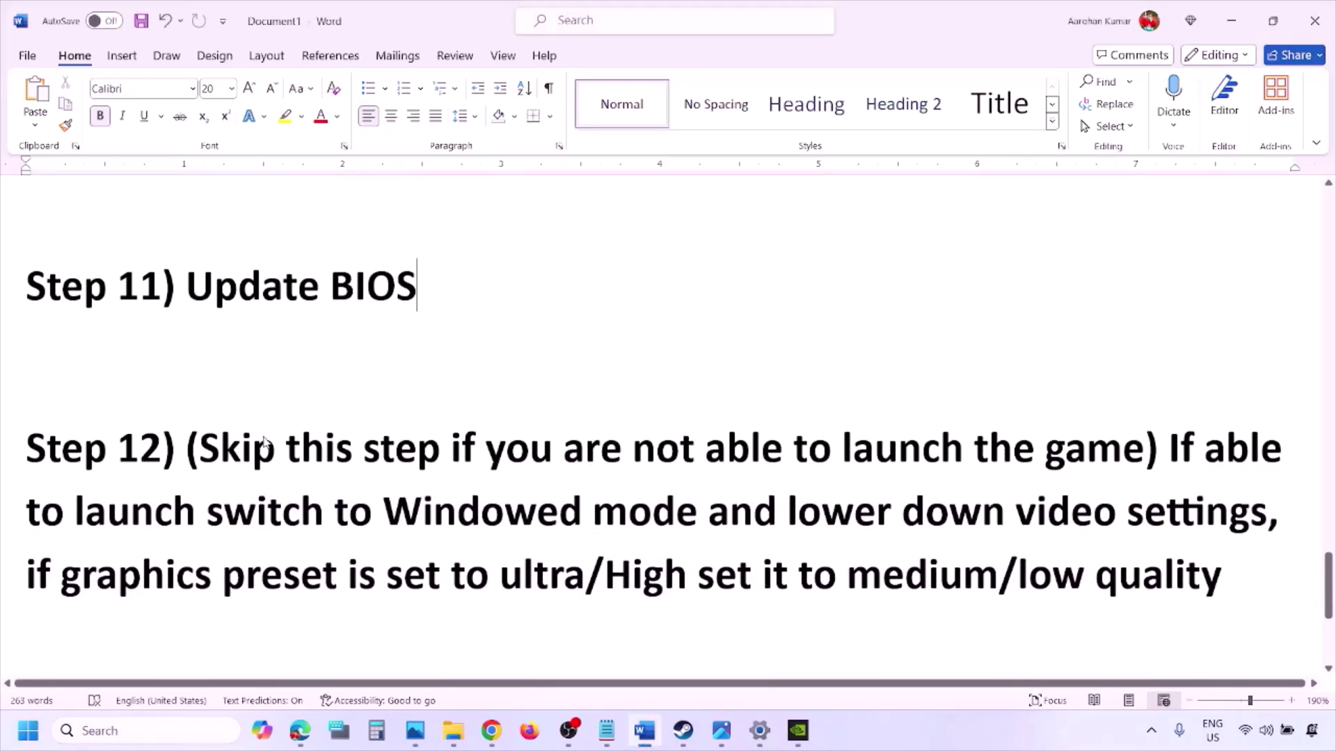
left_click_drag(202, 449, 1267, 512)
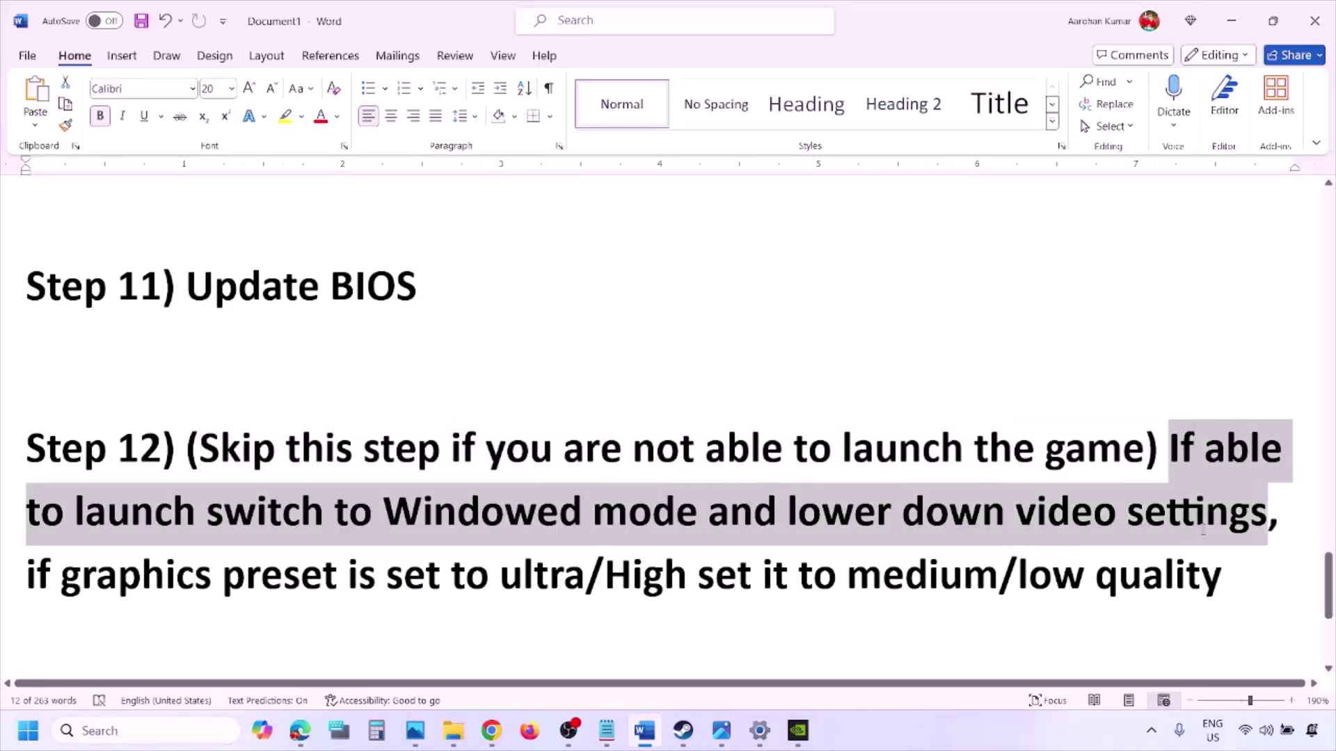
left_click_drag(72, 576, 728, 594)
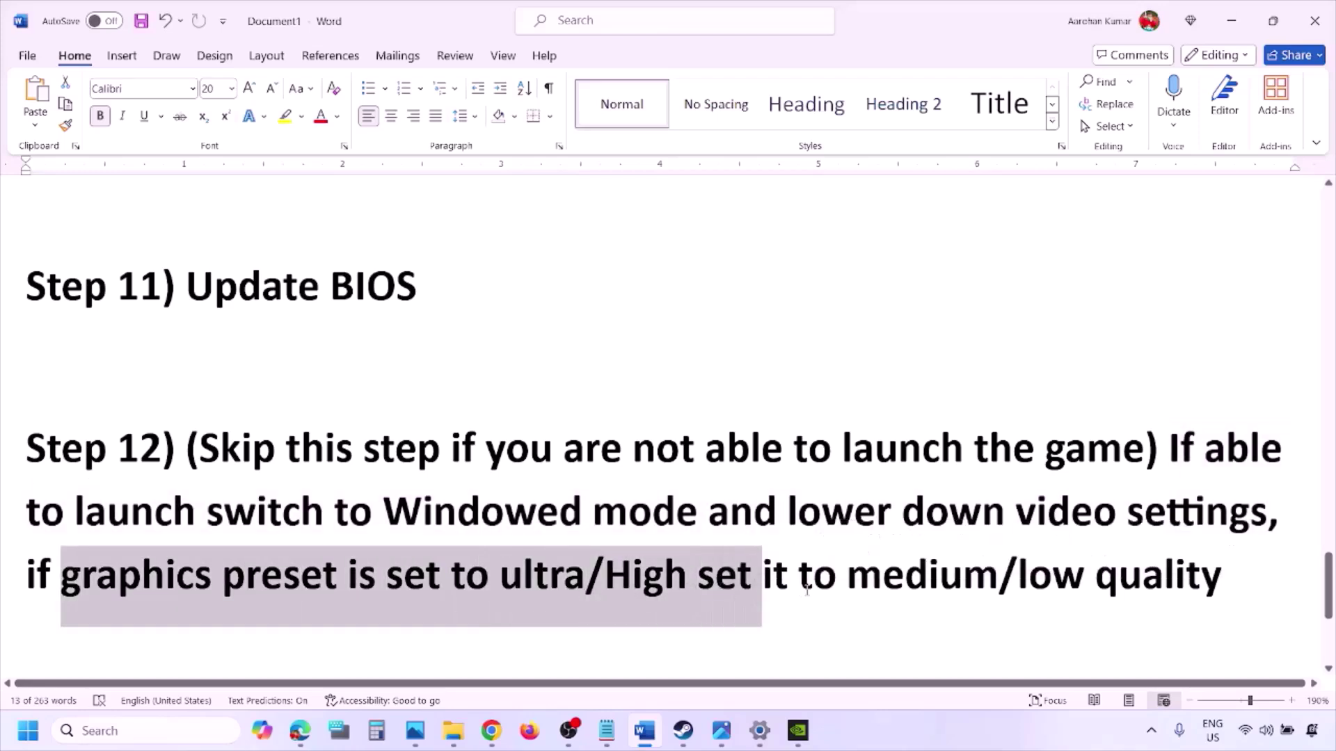
left_click_drag(850, 578, 1131, 572)
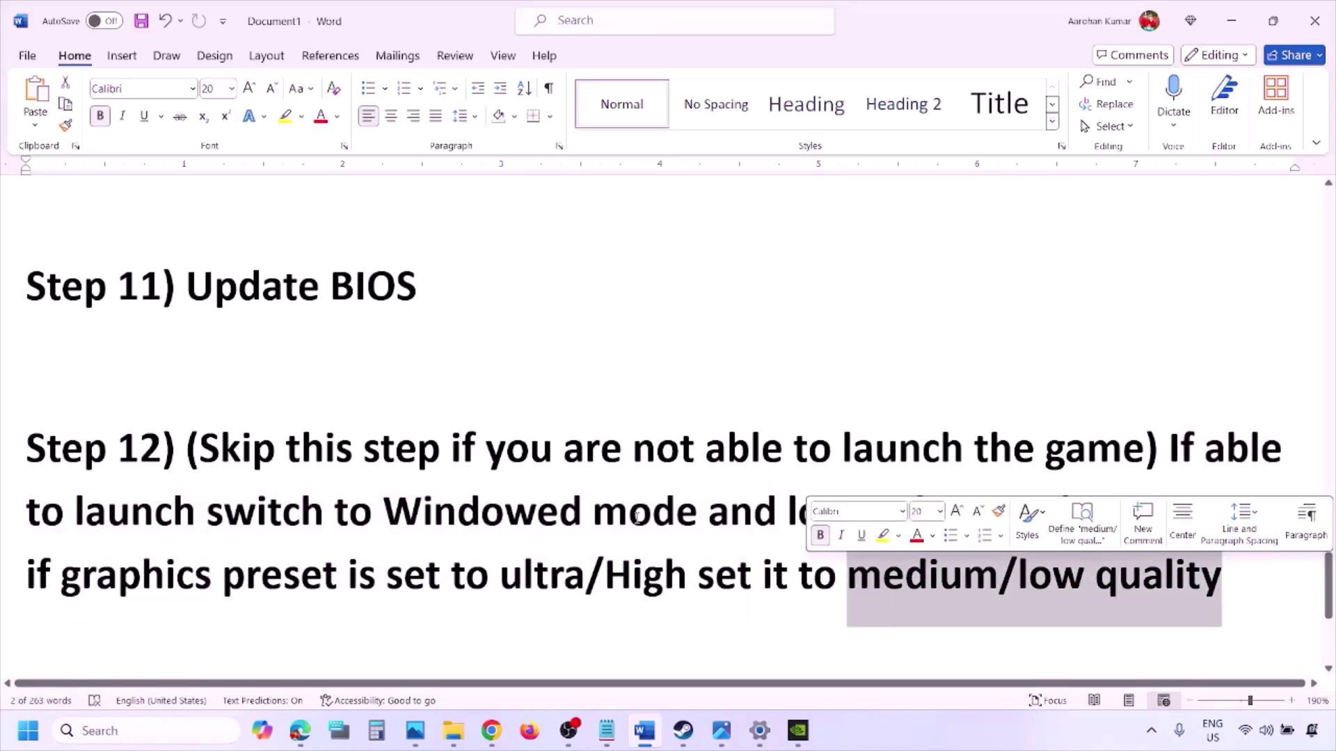